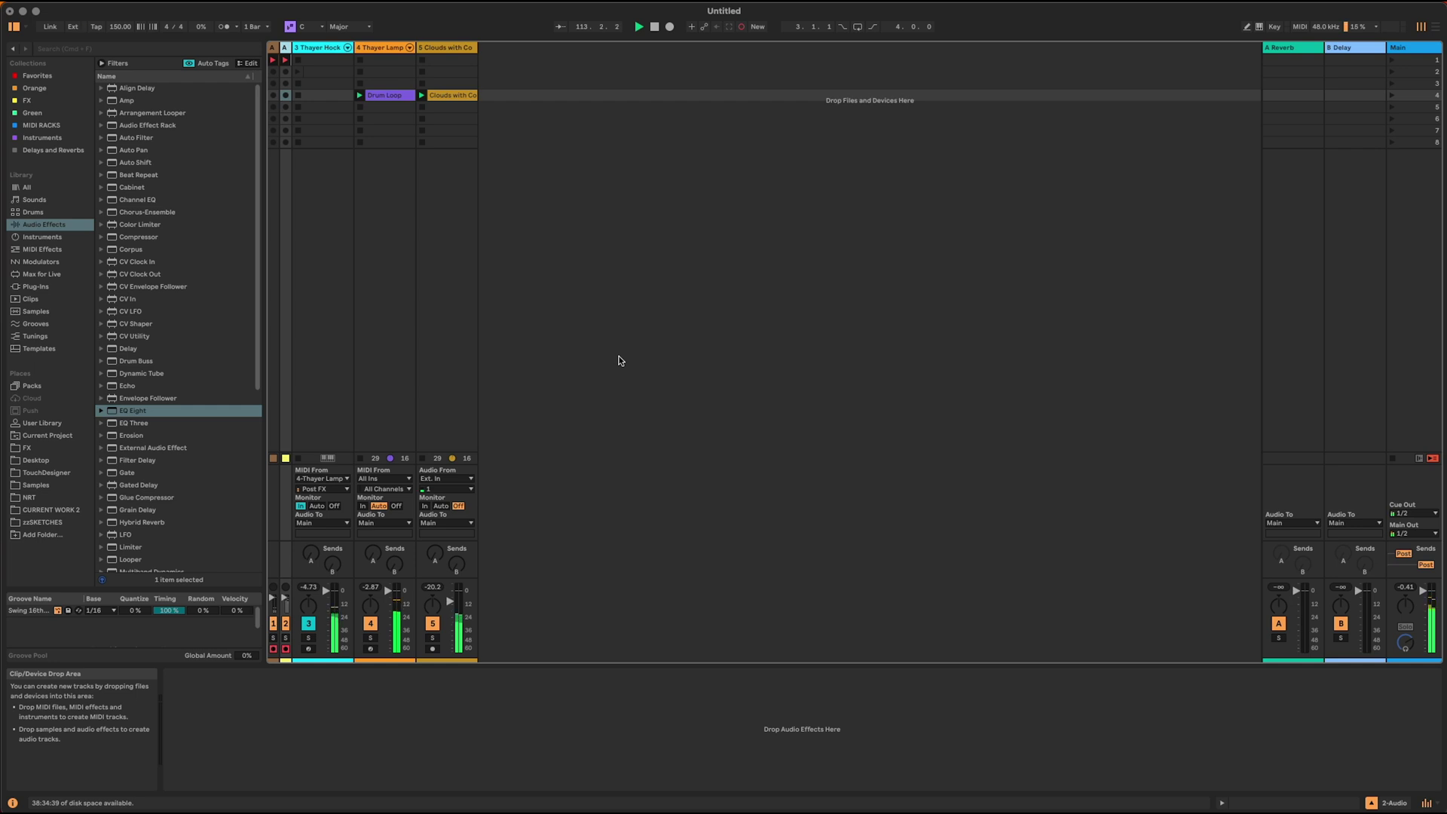
Step: Solo the Clouds track, then Thayer Lamp, then settle on soloing Thayer Hocket
{"action": "left_click", "coordinate": [432, 637]}
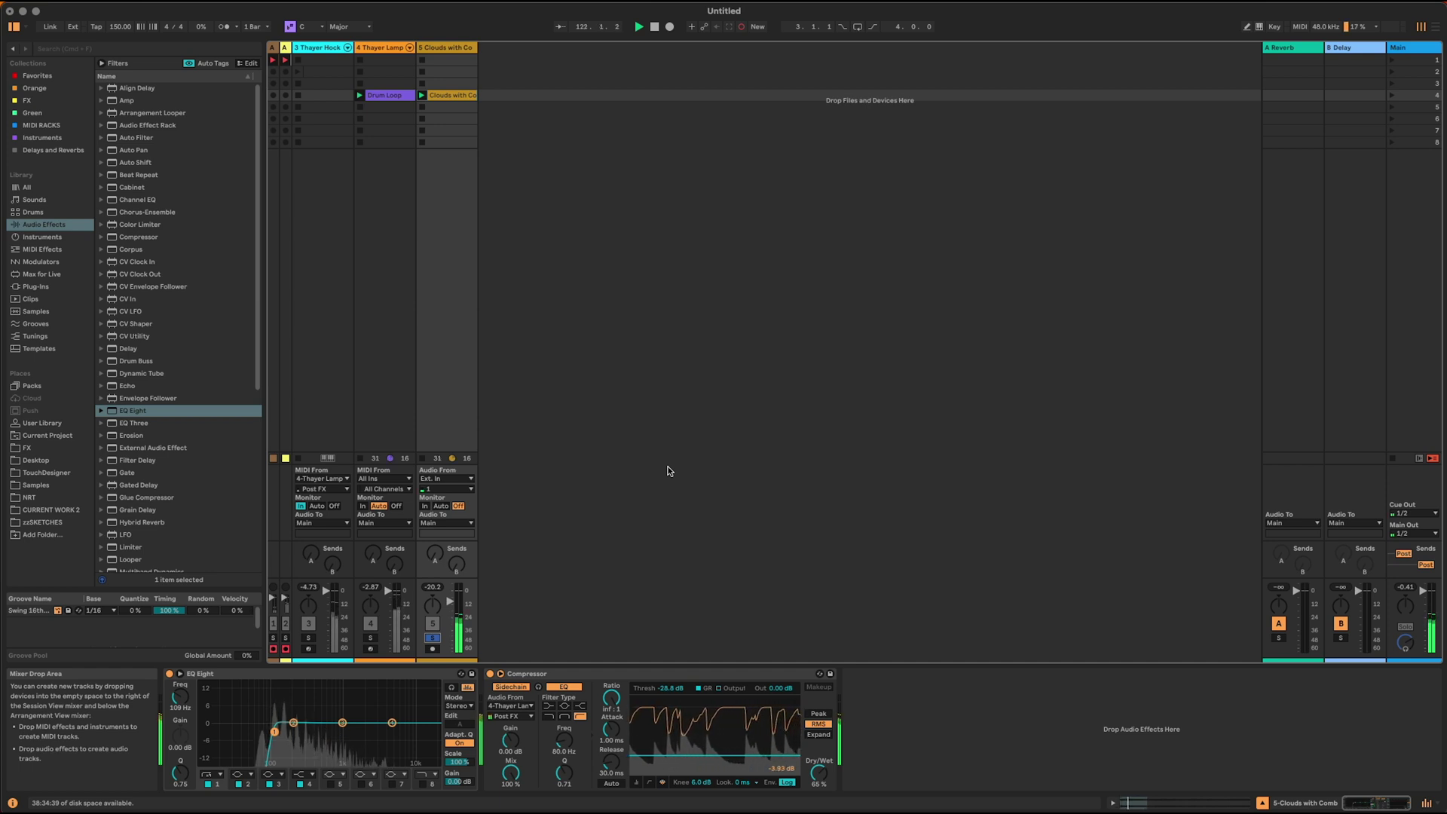
{"action": "left_click", "coordinate": [370, 637]}
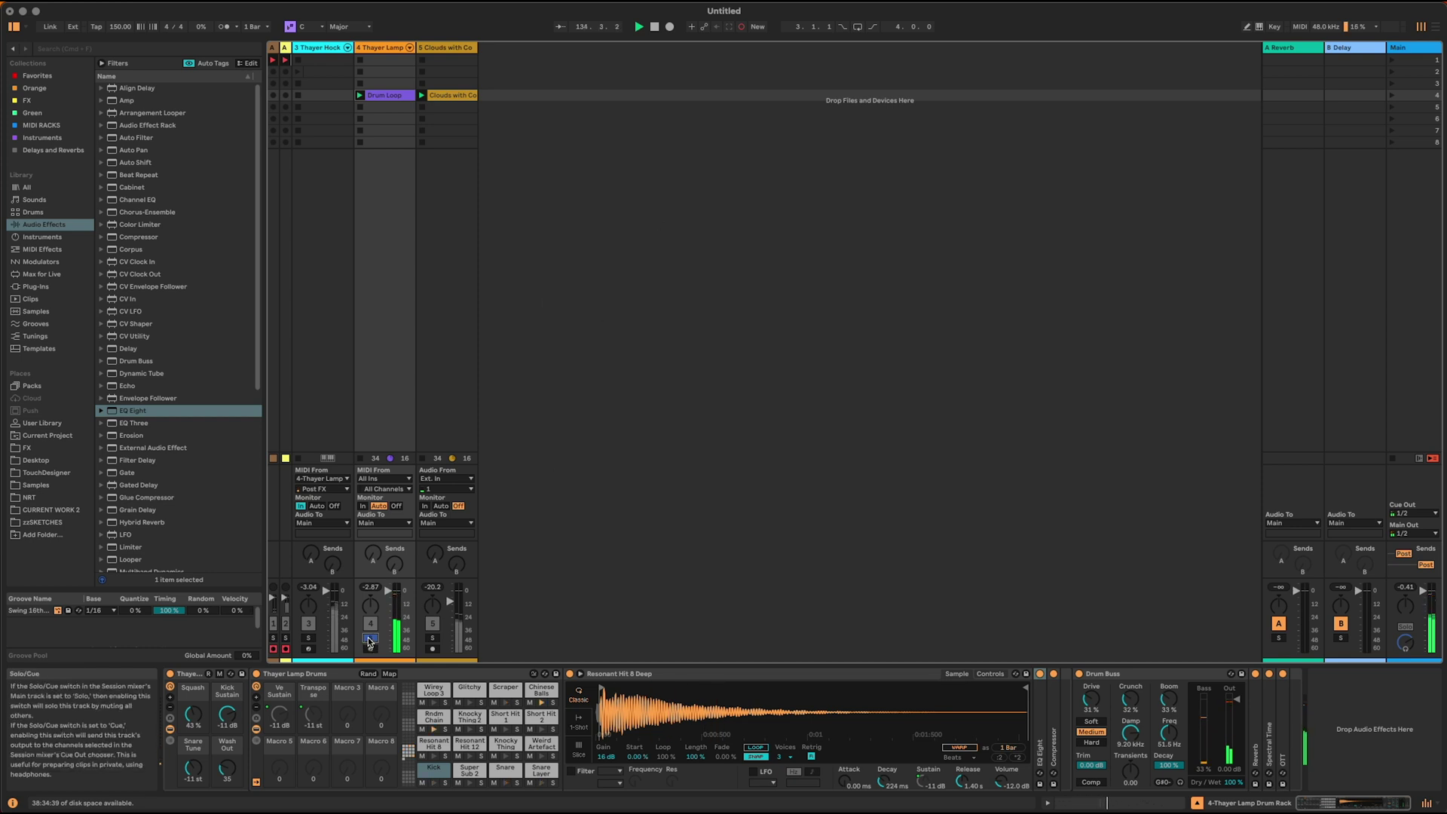
{"action": "left_click", "coordinate": [308, 638]}
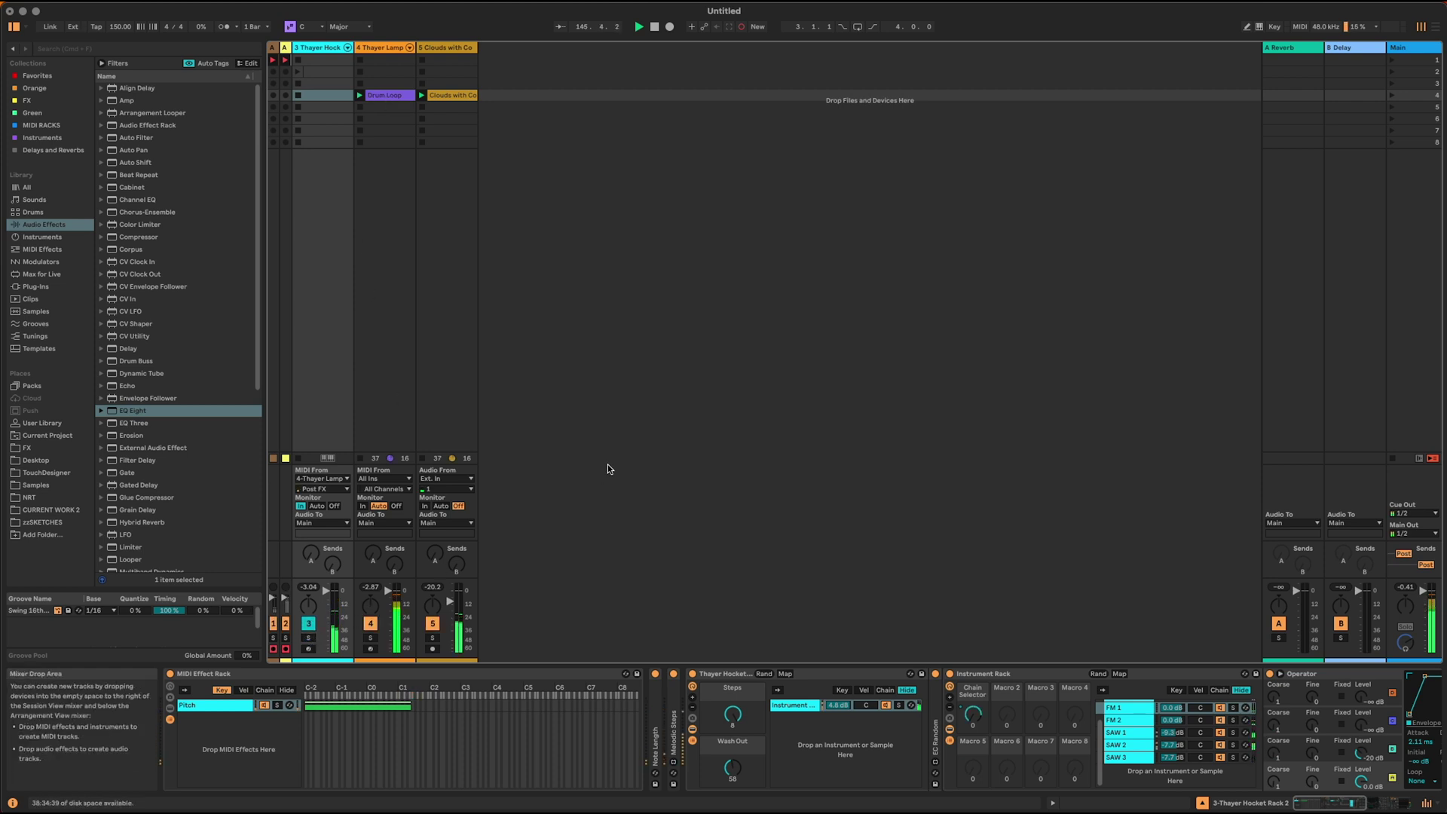
Step: Stop the Clouds clip, switch off Thayer Lamp, and delete the Thayer Hocket track
{"action": "left_click", "coordinate": [422, 106]}
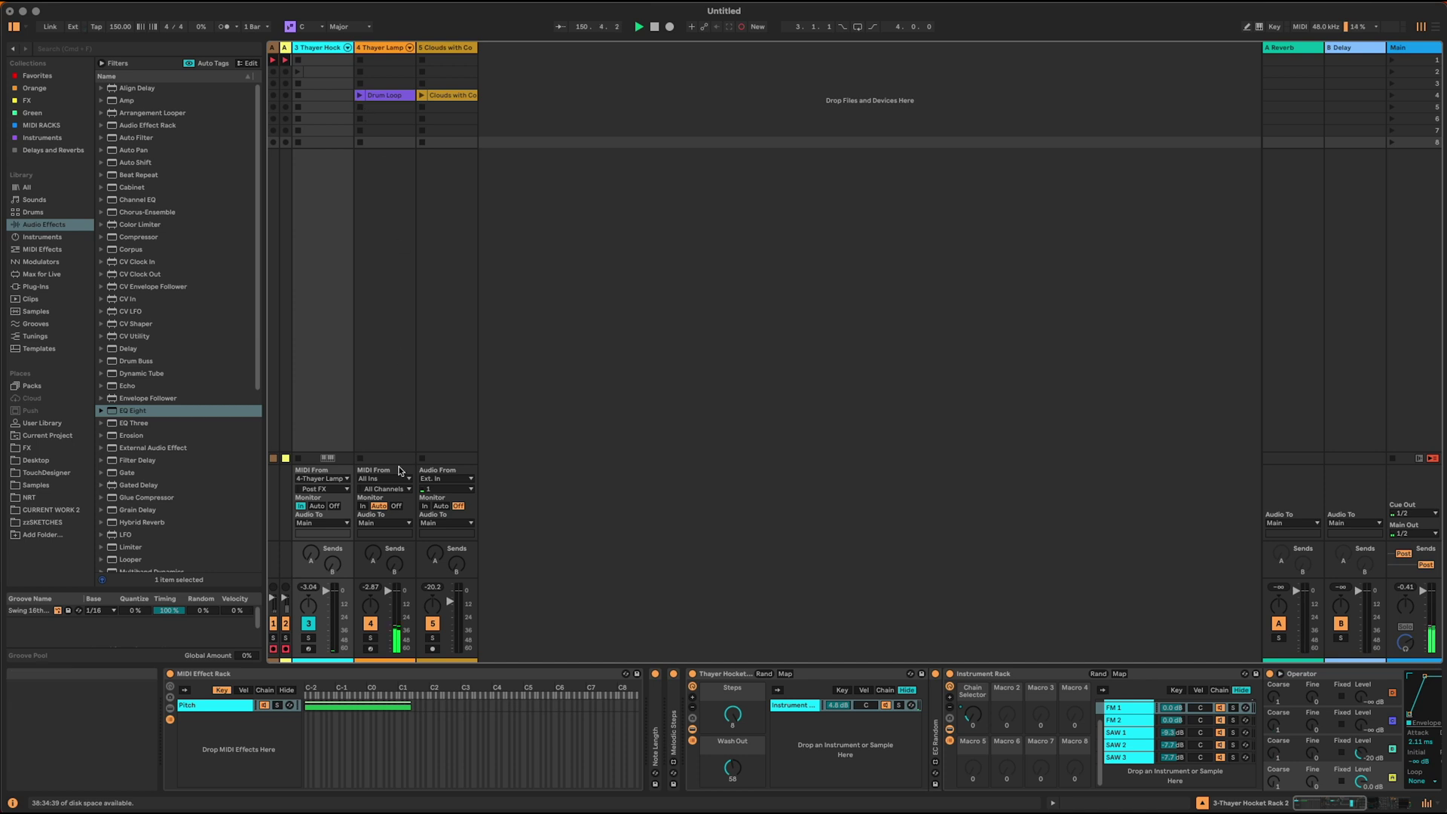
{"action": "left_click", "coordinate": [370, 624]}
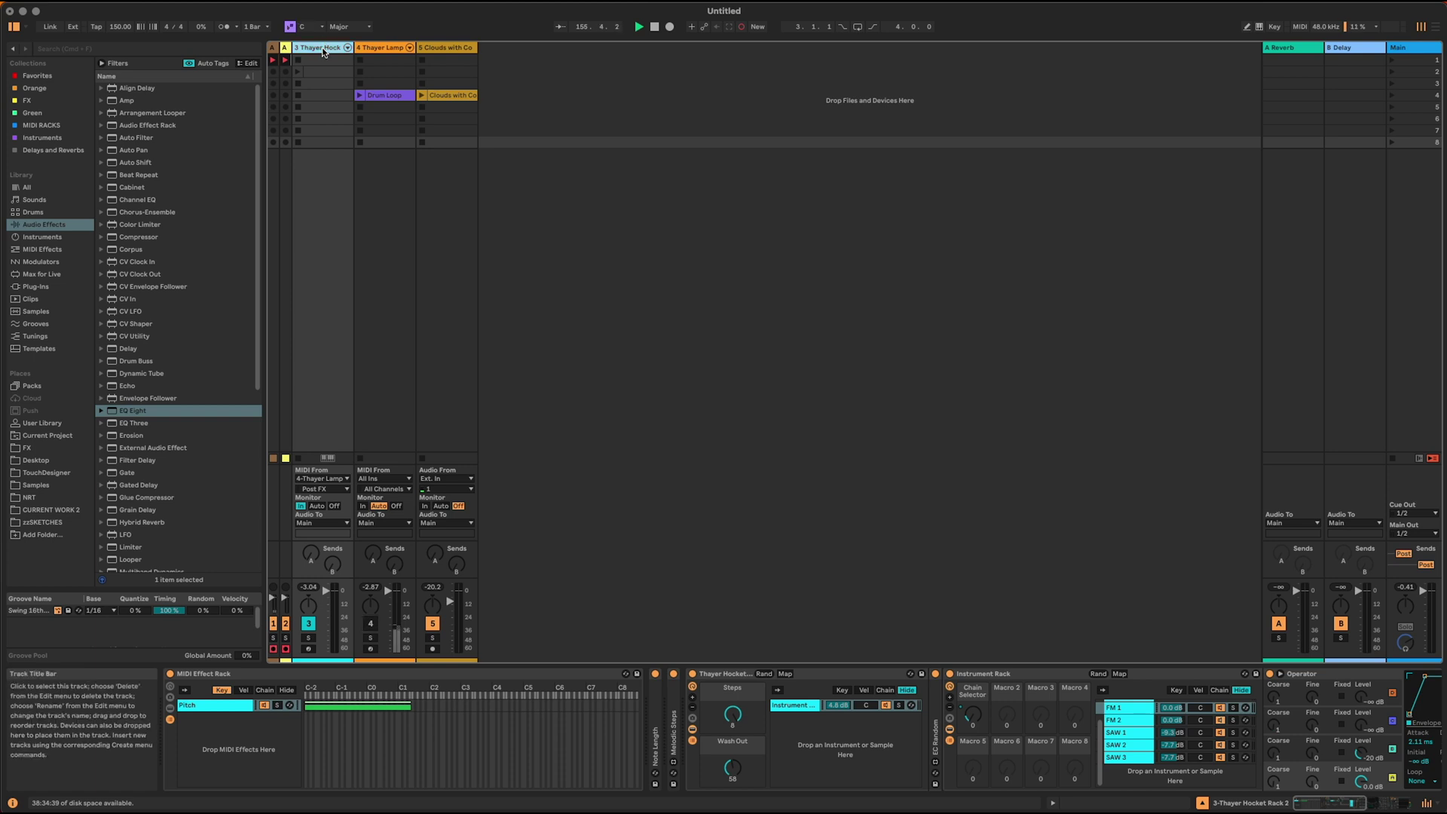
{"action": "key", "text": "Delete"}
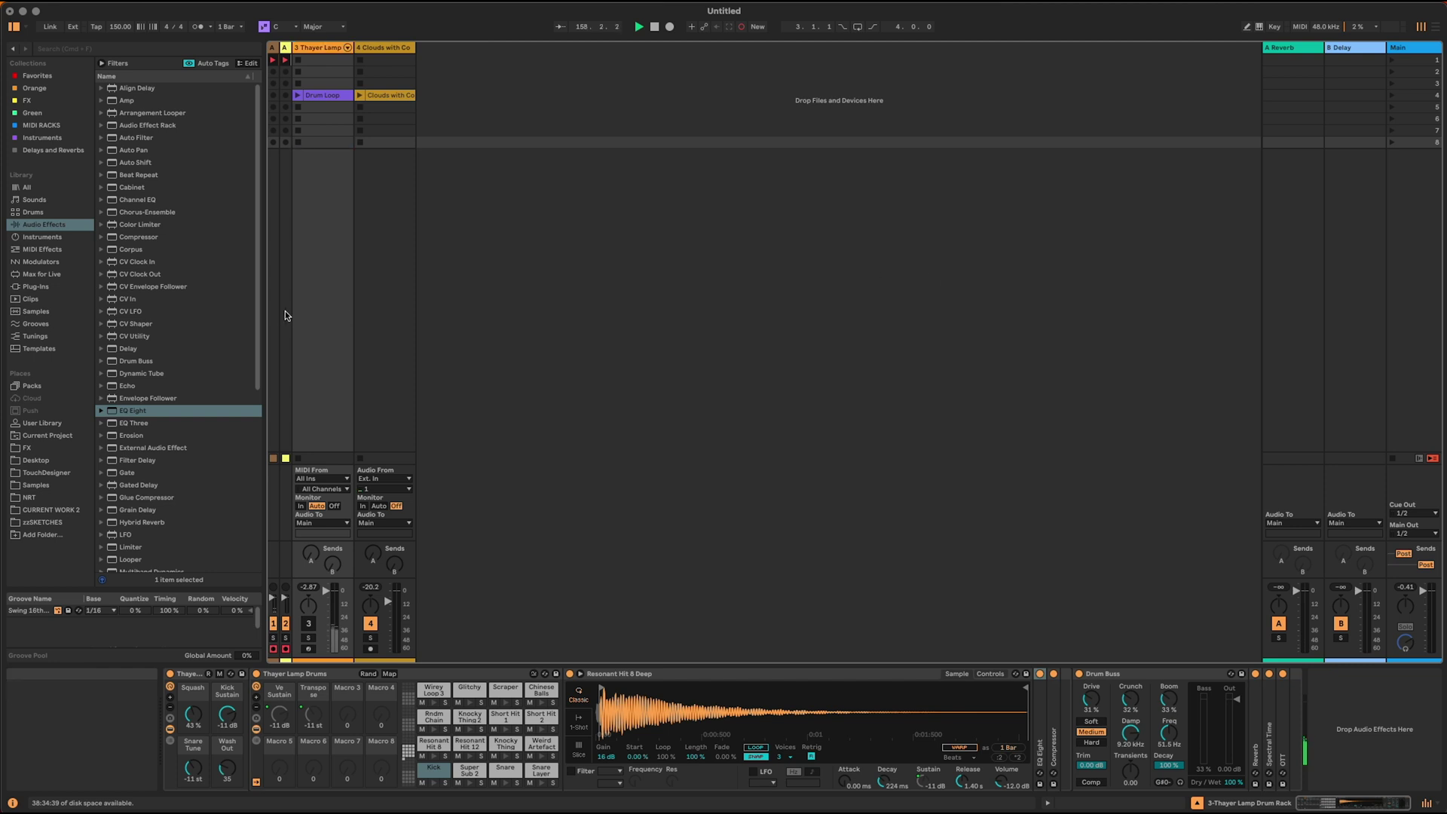
Step: Create a new MIDI track holding the Melodic Steps MIDI effect
{"action": "left_click", "coordinate": [28, 249]}
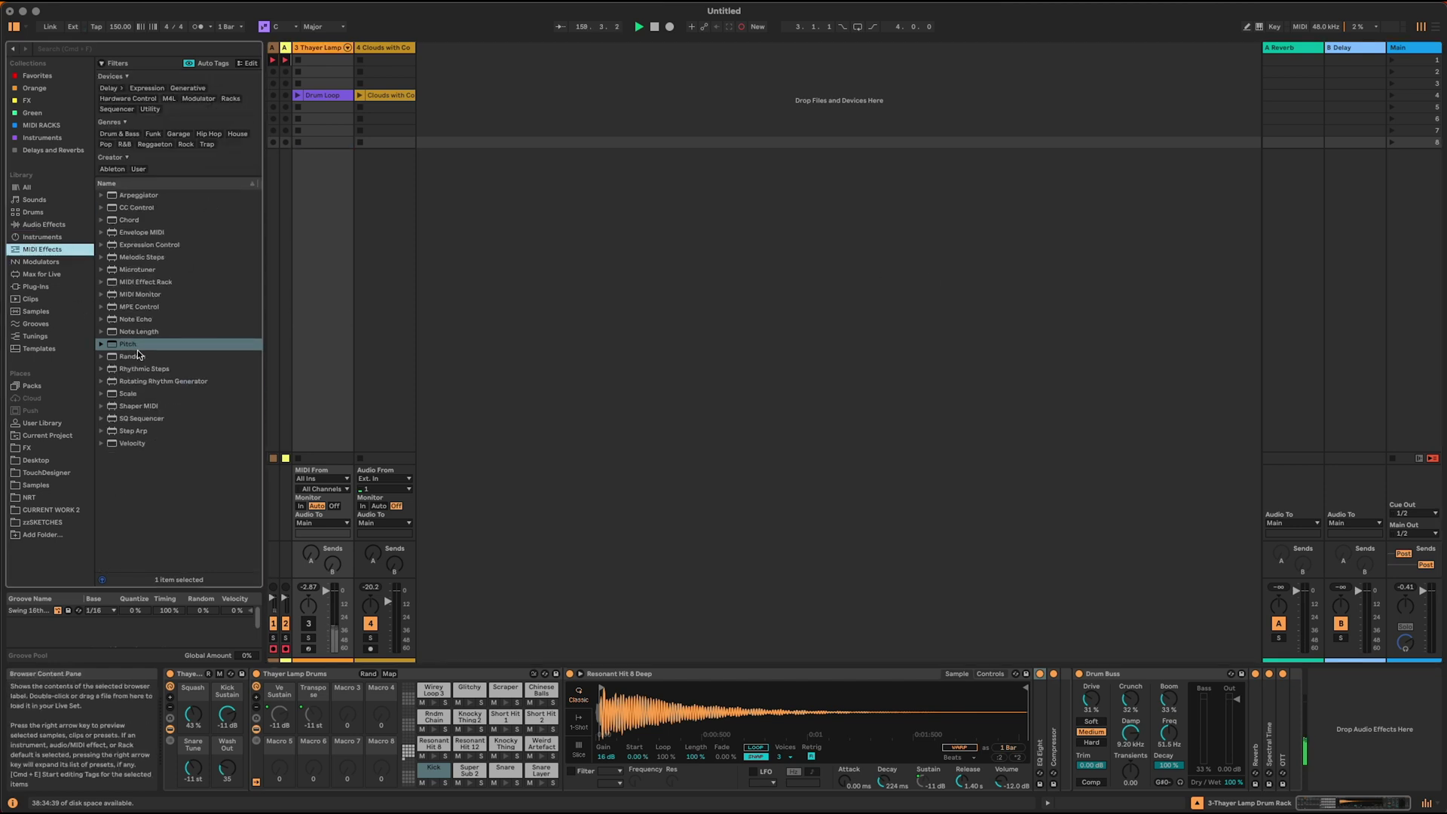
{"action": "left_click", "coordinate": [138, 257]}
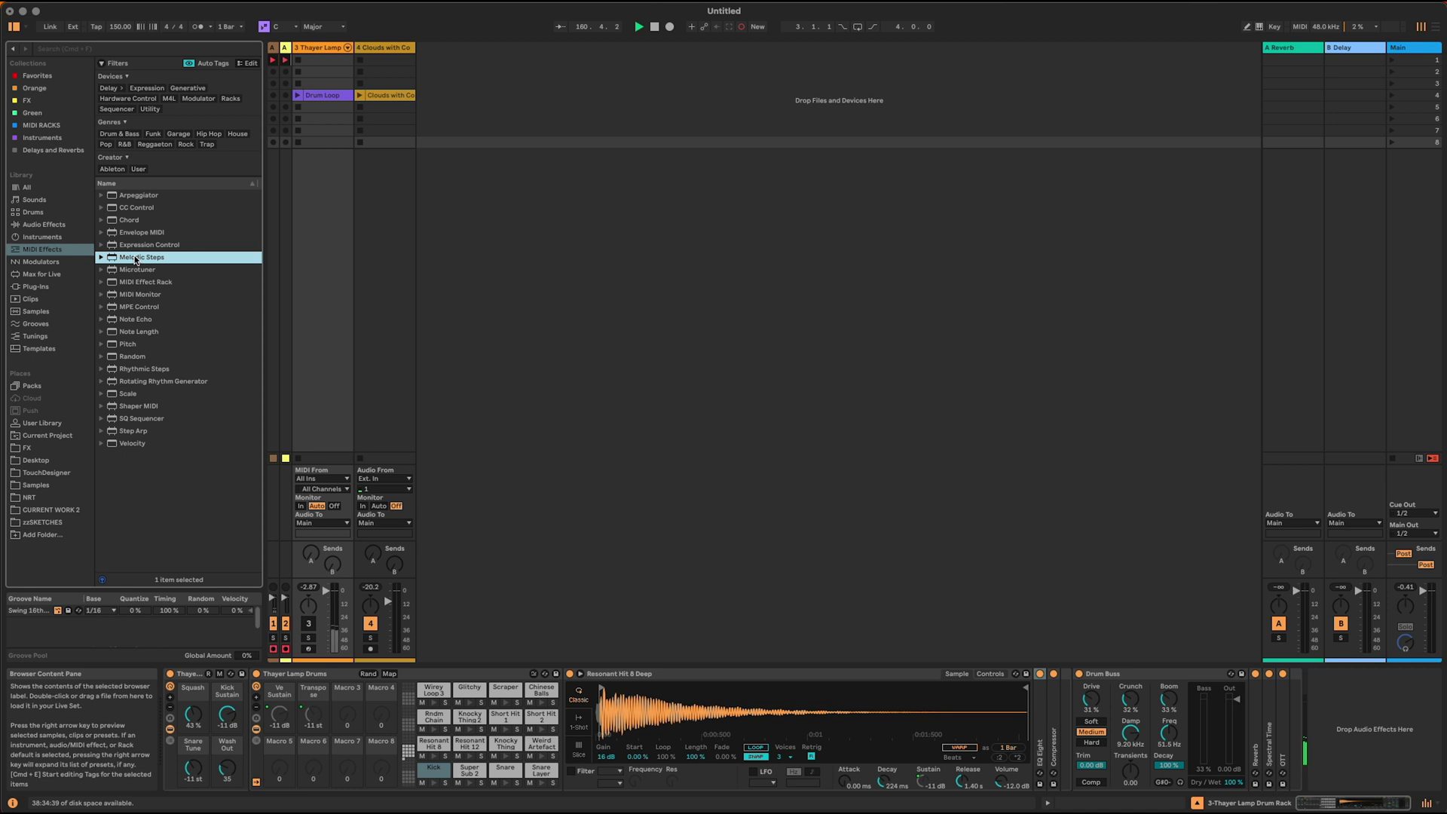
{"action": "left_click_drag", "start_coordinate": [135, 260], "coordinate": [483, 103]}
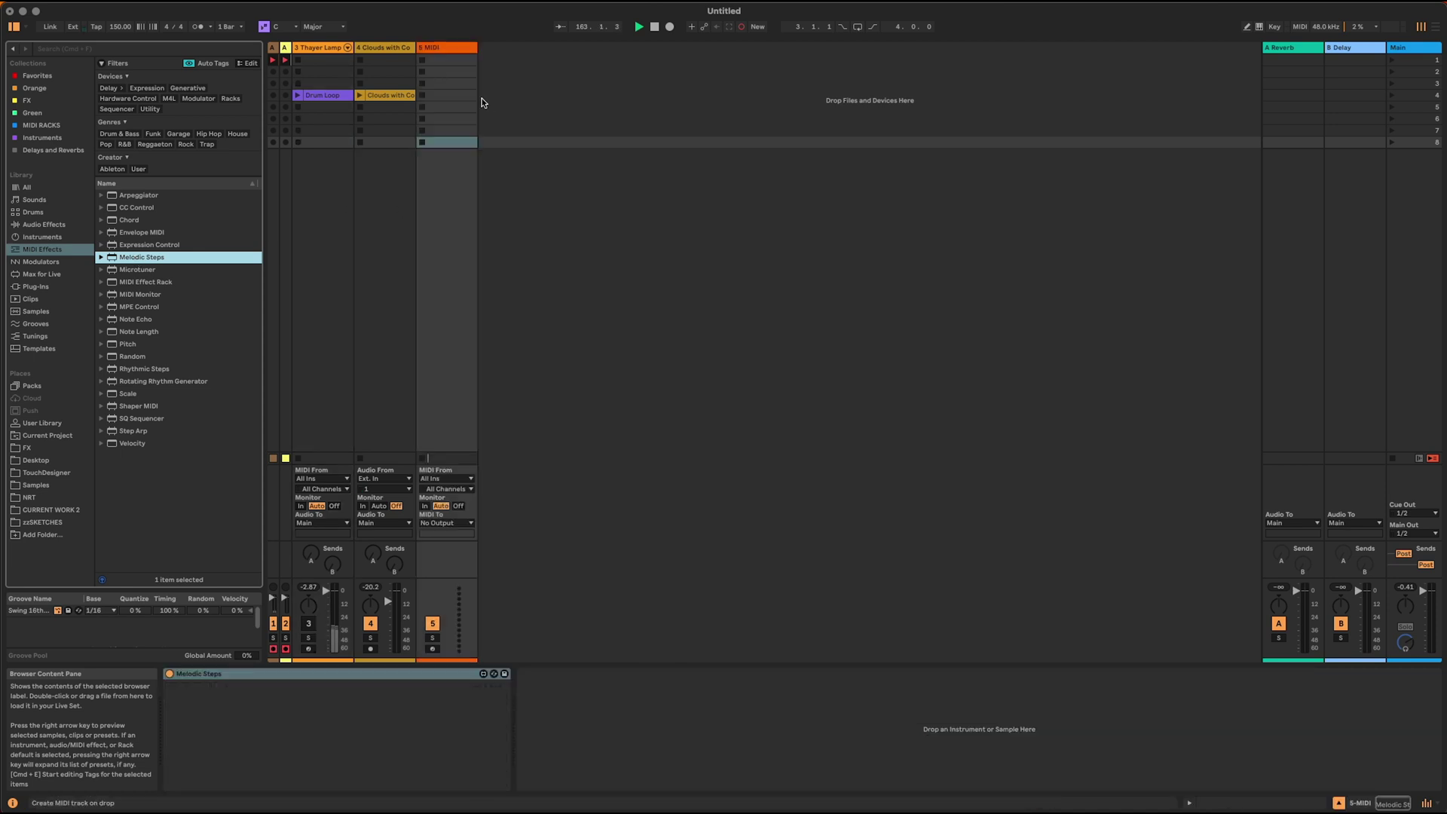
Step: Switch the Thayer Lamp track back on and return to the Melodic Steps track
{"action": "left_click", "coordinate": [322, 50]}
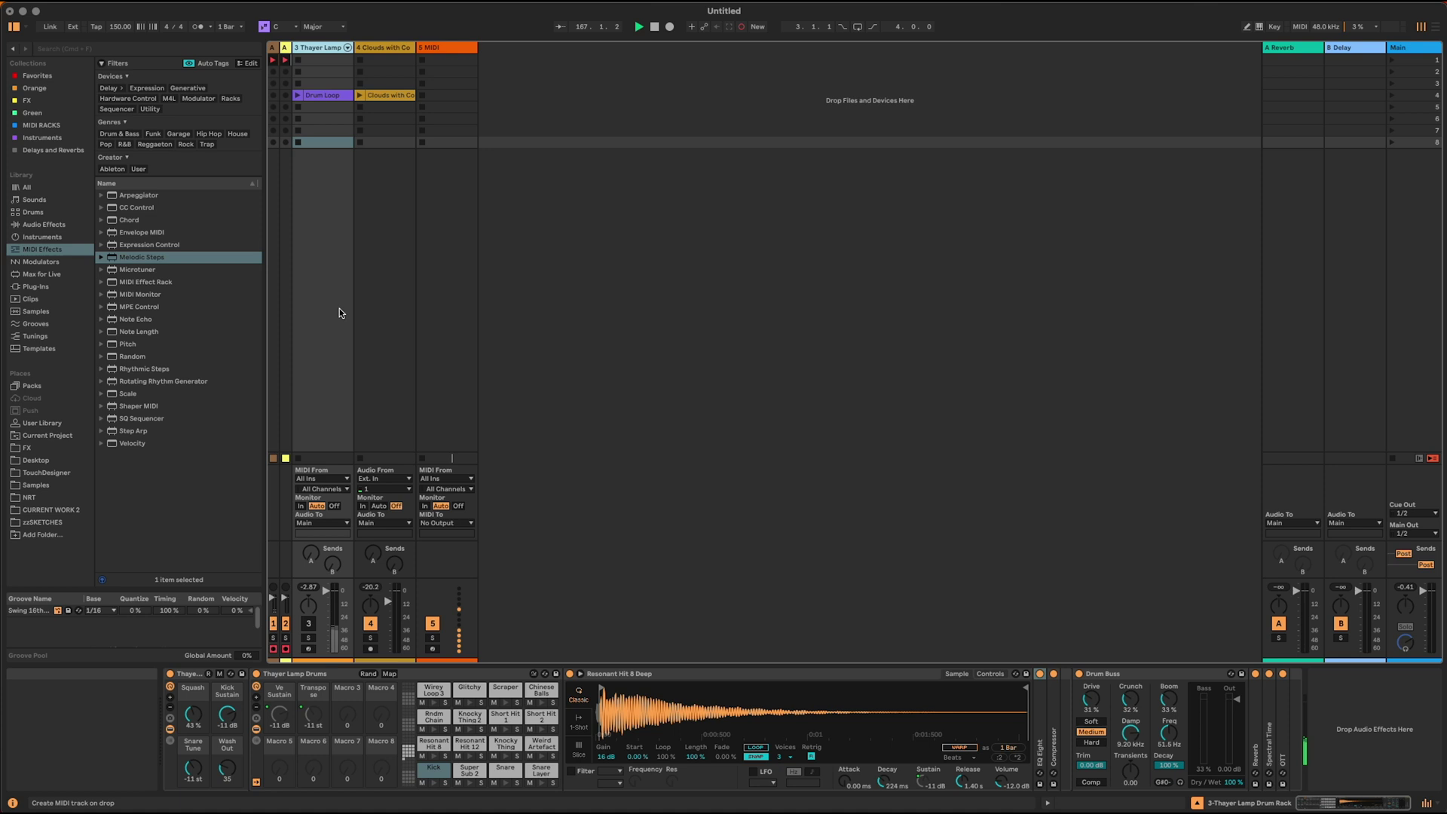
{"action": "left_click", "coordinate": [308, 623]}
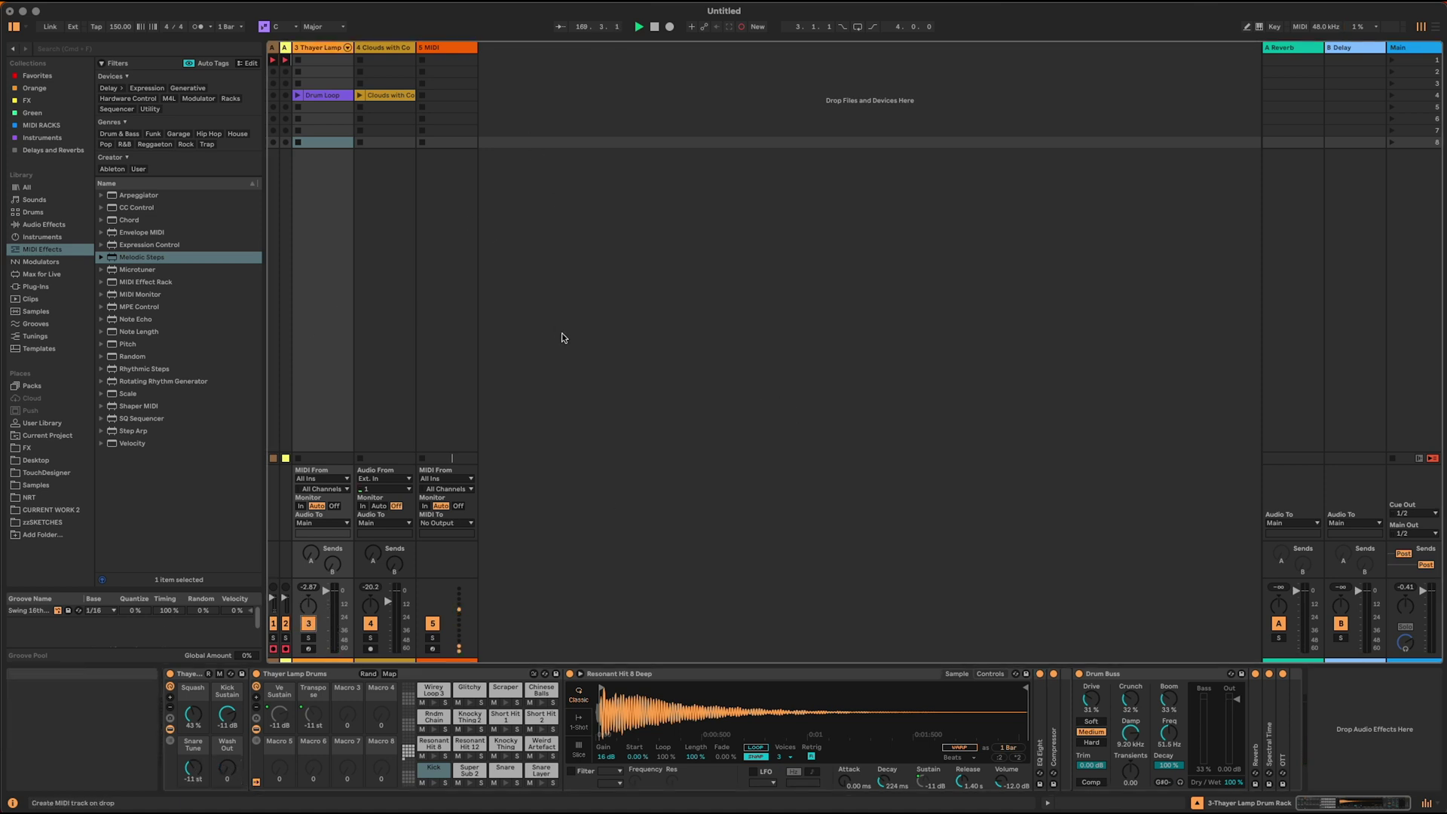
{"action": "key", "text": "Right"}
{"action": "key", "text": "Right"}
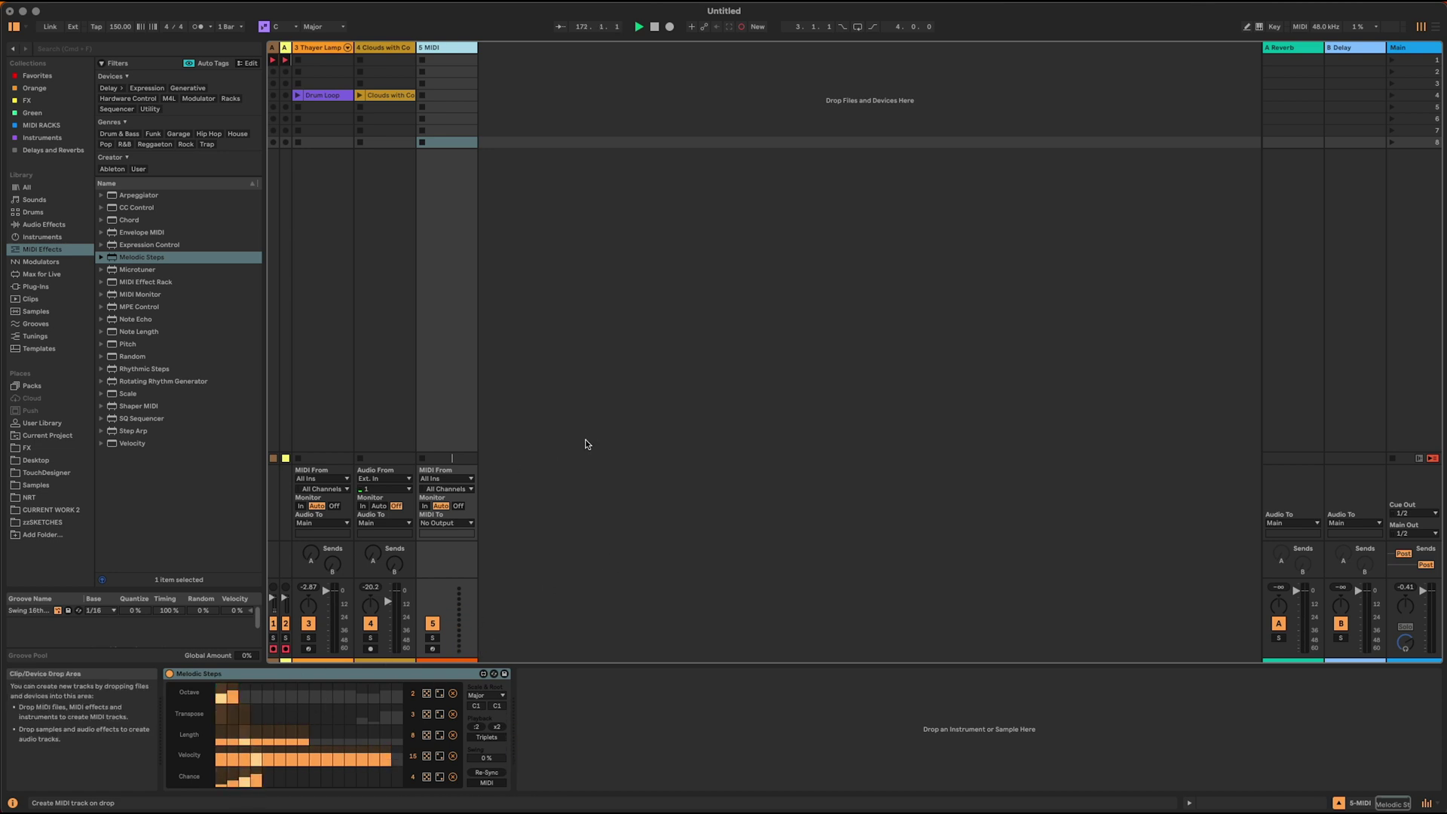
{"action": "left_click", "coordinate": [44, 237]}
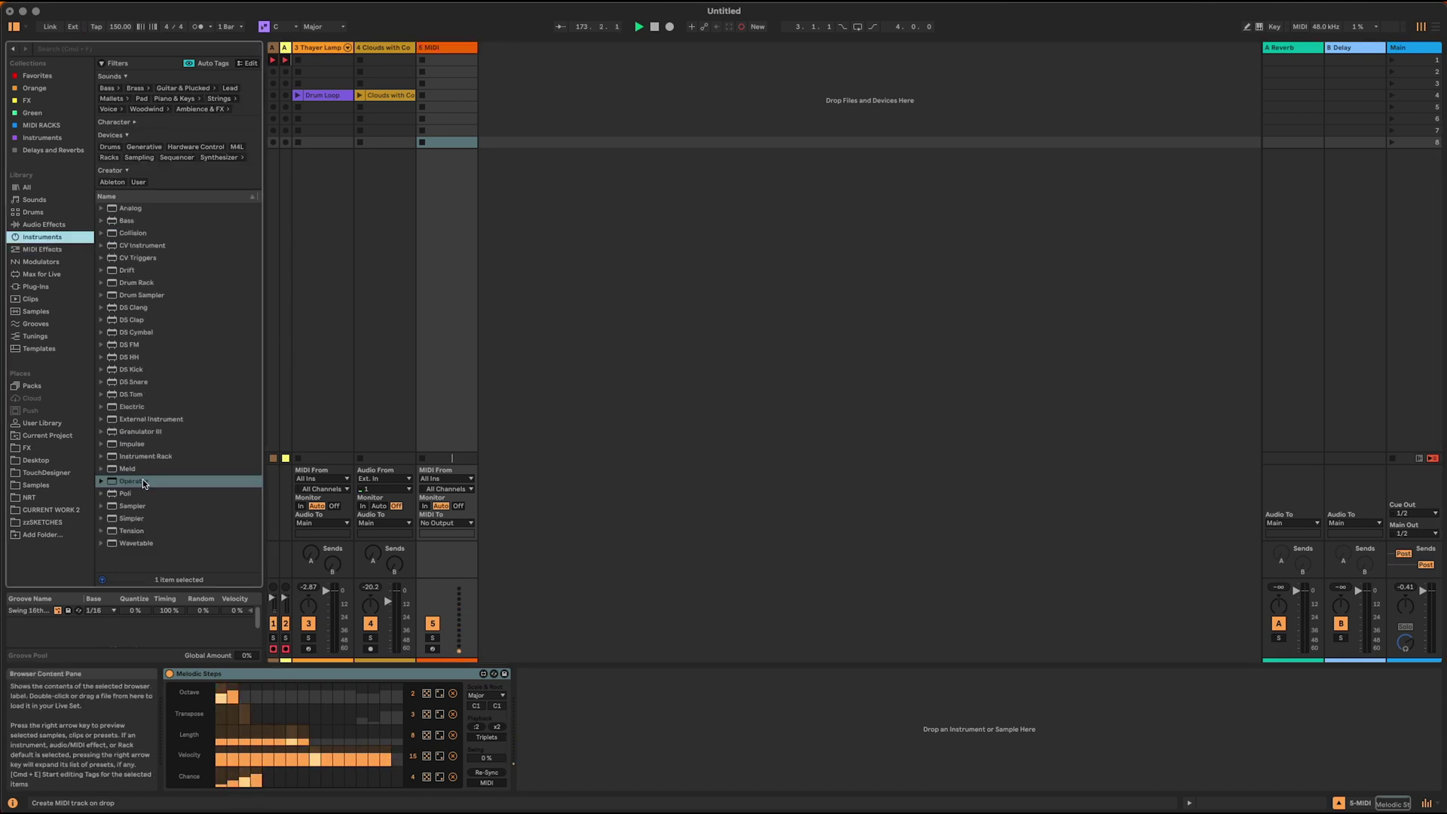
Step: Load Operator after Melodic Steps, raise the Chance lane to full and randomize Transpose
{"action": "left_click_drag", "start_coordinate": [143, 478], "coordinate": [589, 718]}
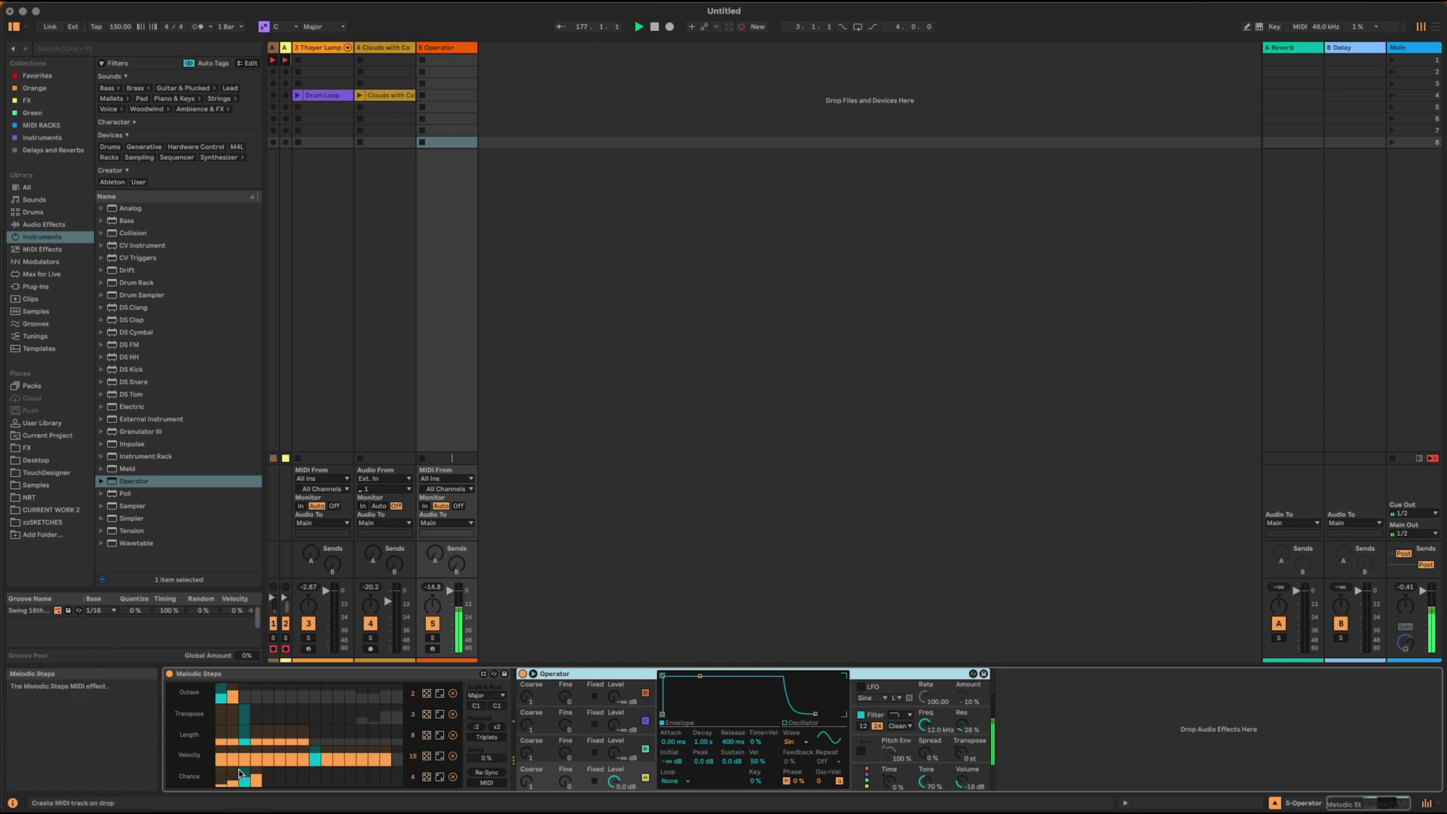
{"action": "left_click_drag", "start_coordinate": [219, 779], "coordinate": [260, 772]}
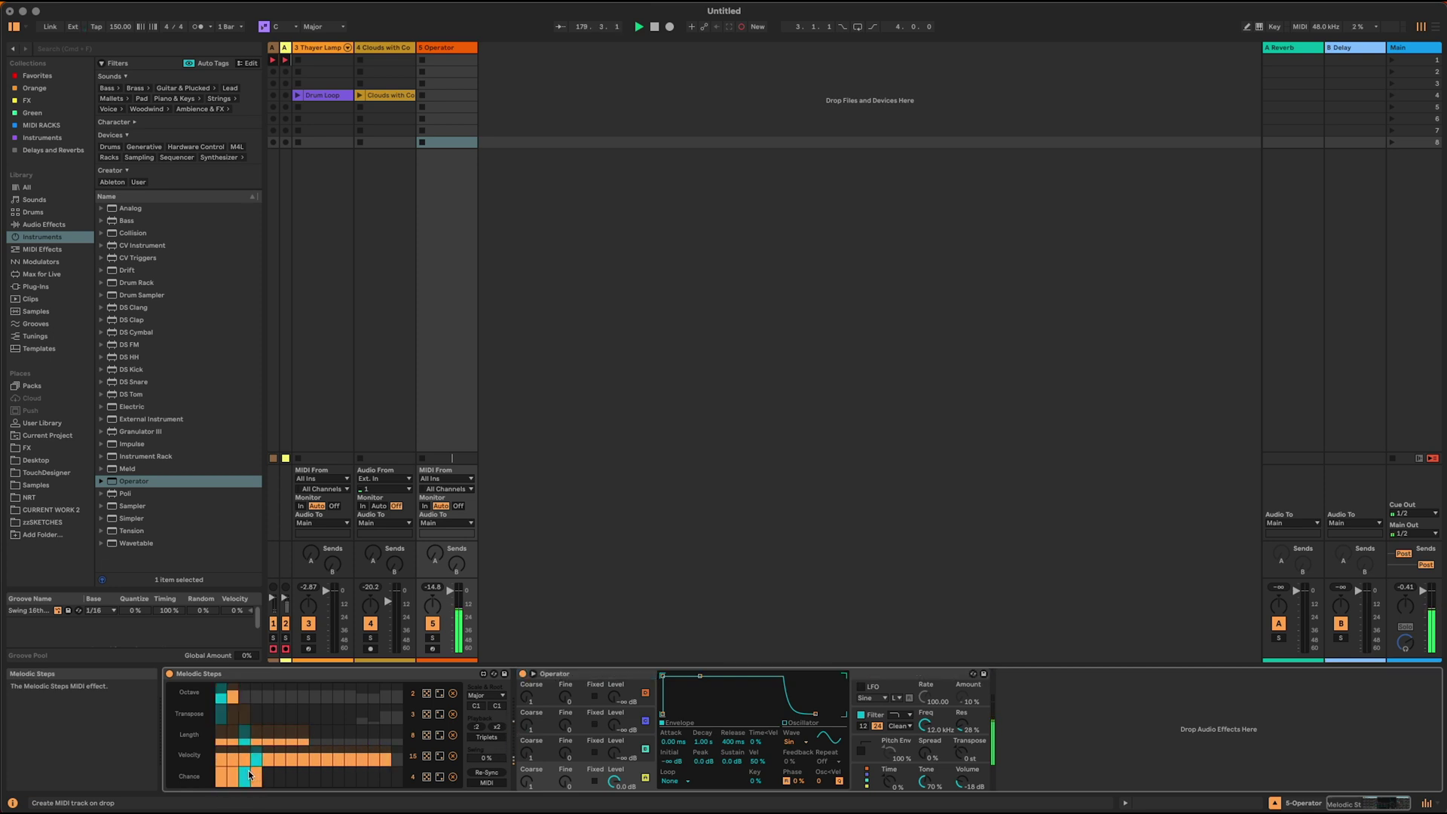
{"action": "left_click", "coordinate": [427, 714]}
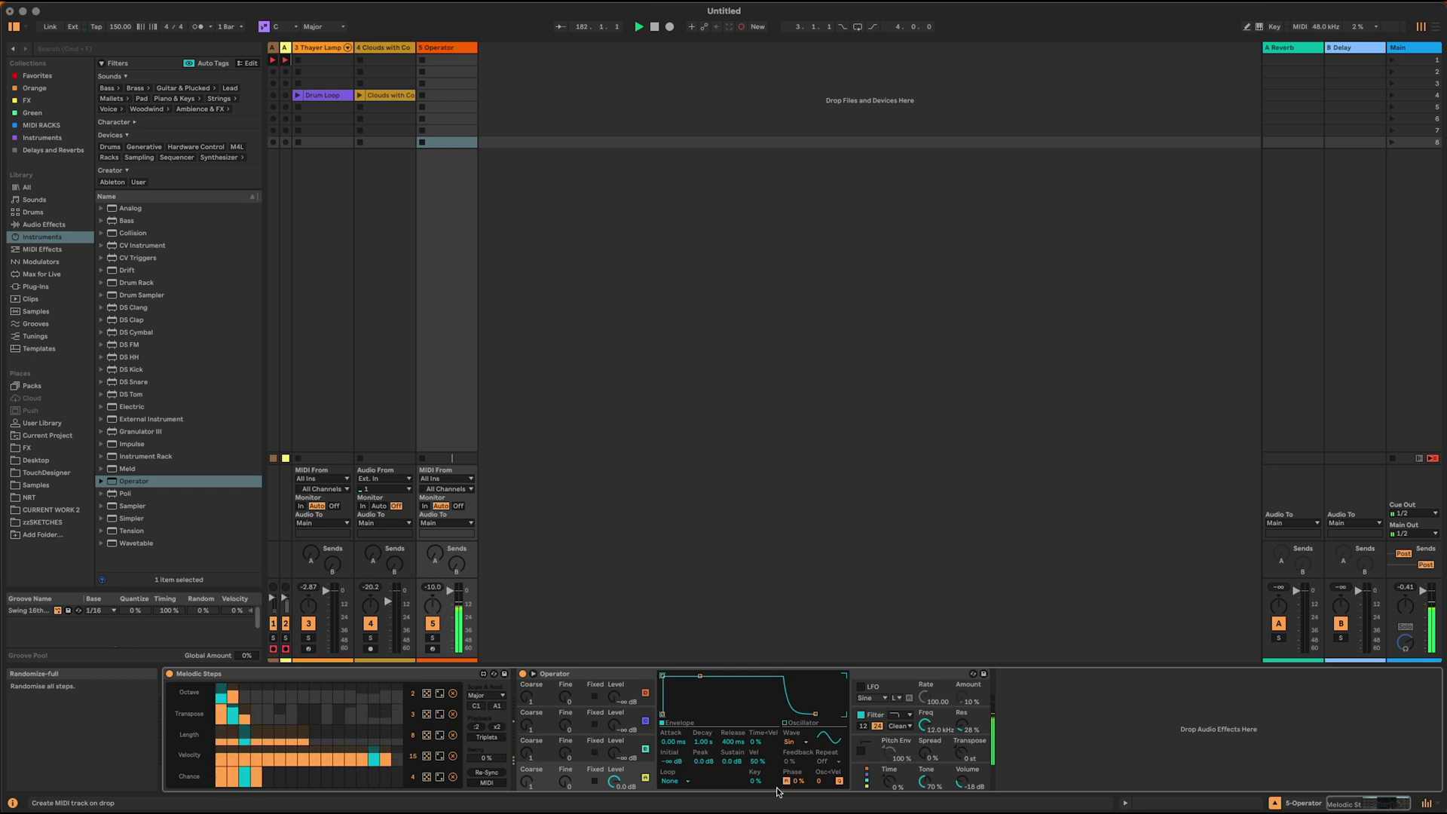
Step: Set Operator's voice count, make Melodic Steps follow incoming MIDI, and create an empty clip
{"action": "left_click", "coordinate": [904, 771]}
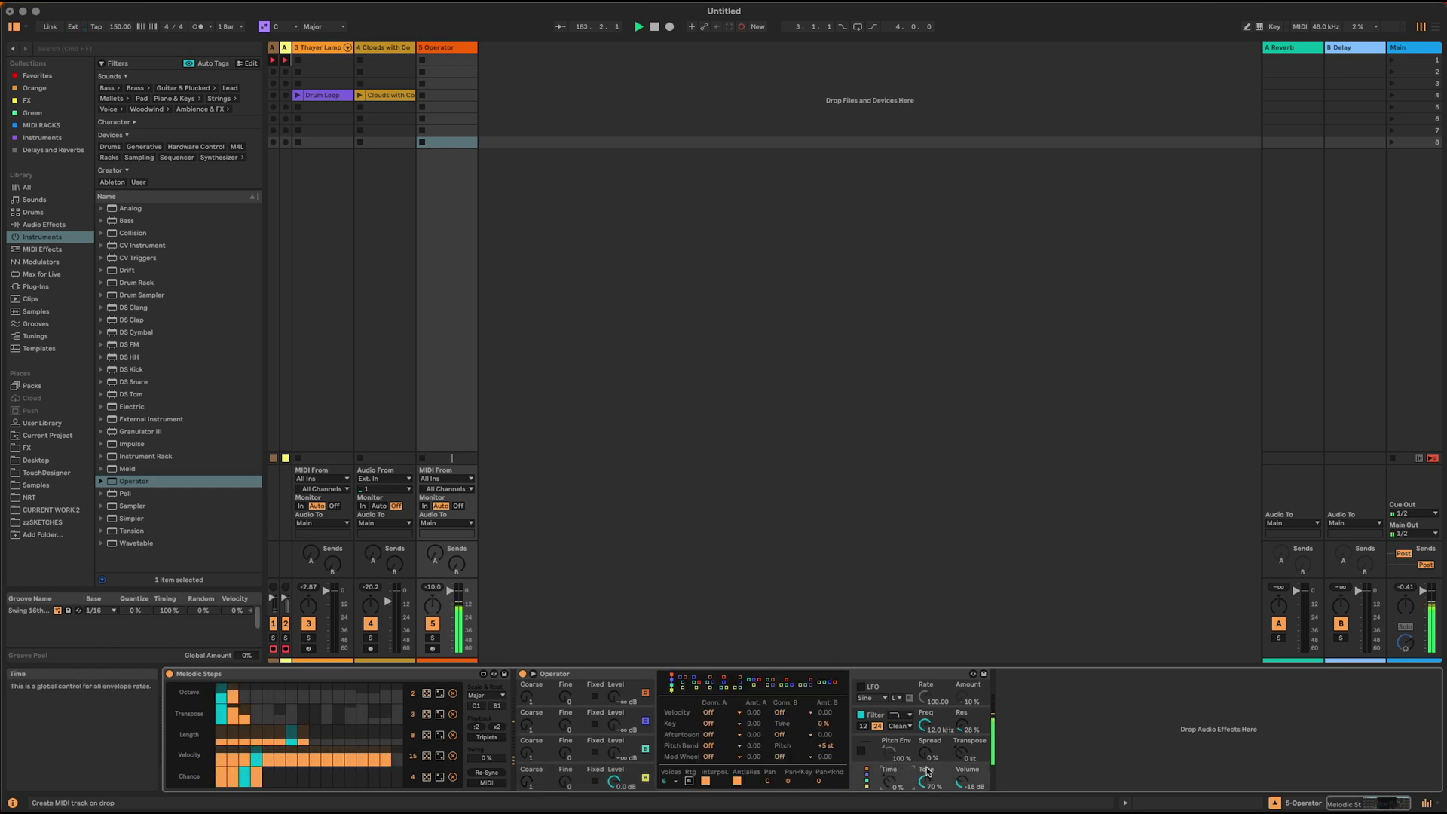
{"action": "left_click", "coordinate": [666, 780]}
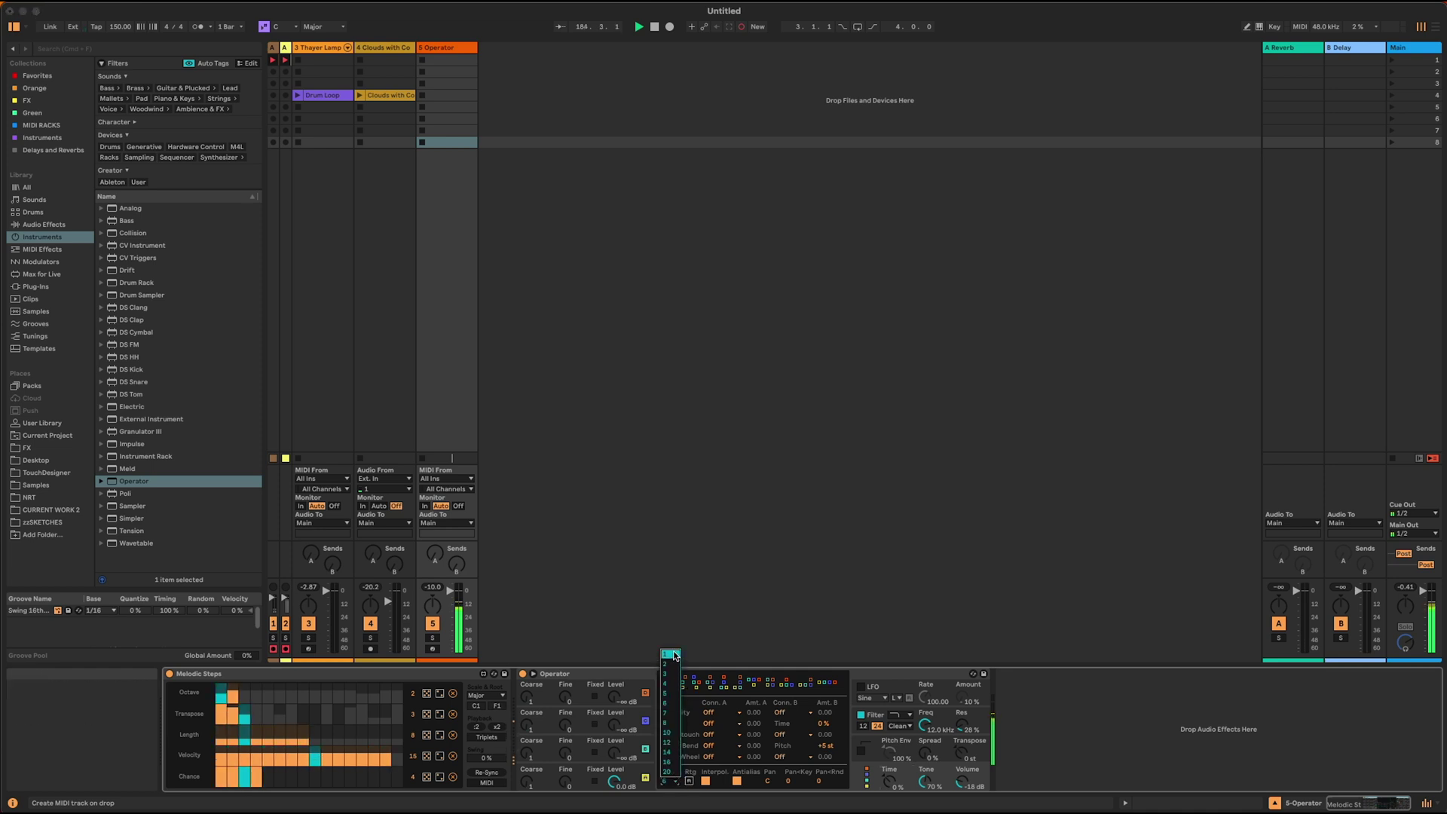
{"action": "left_click", "coordinate": [680, 753]}
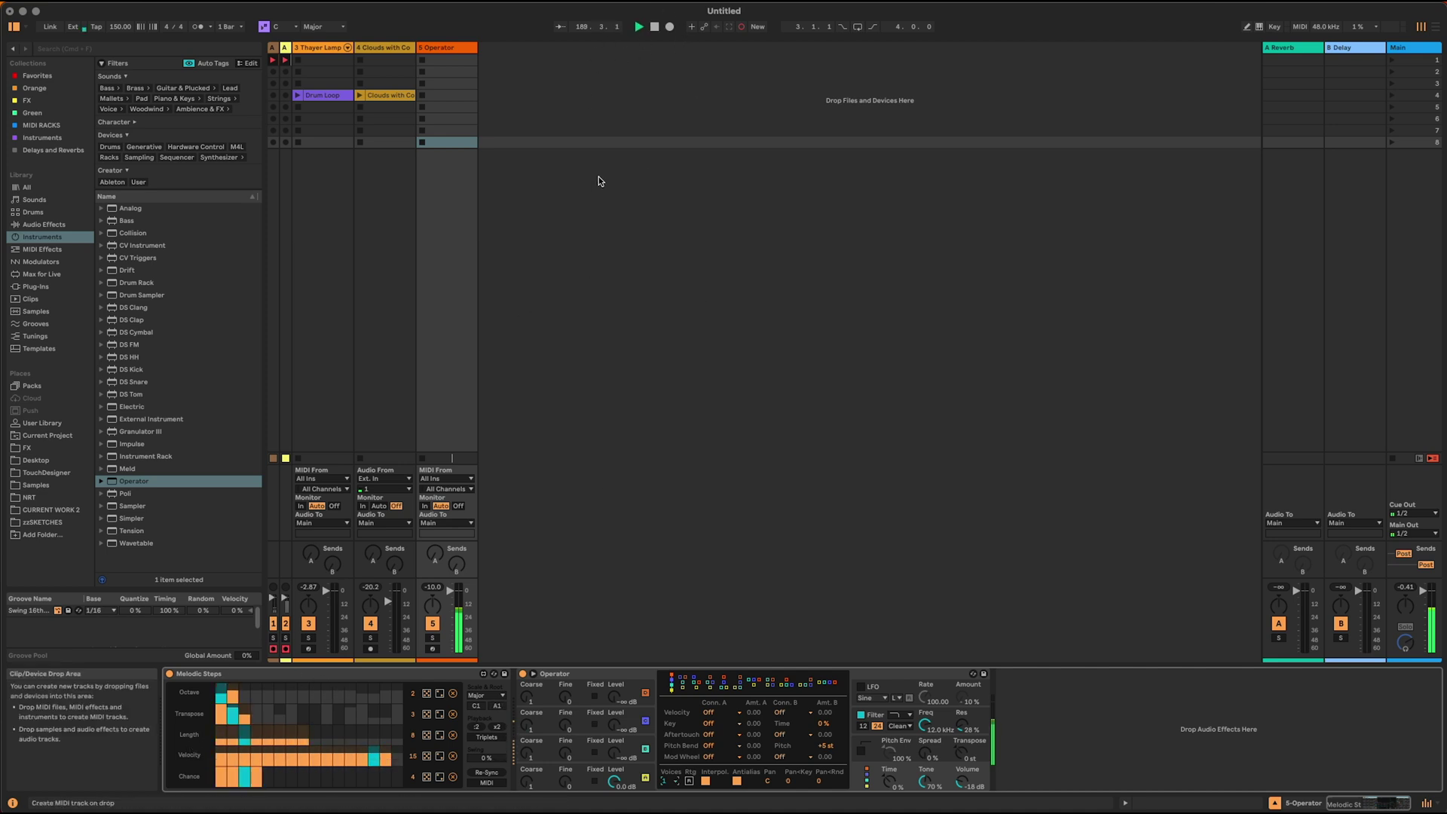
{"action": "left_click", "coordinate": [493, 784]}
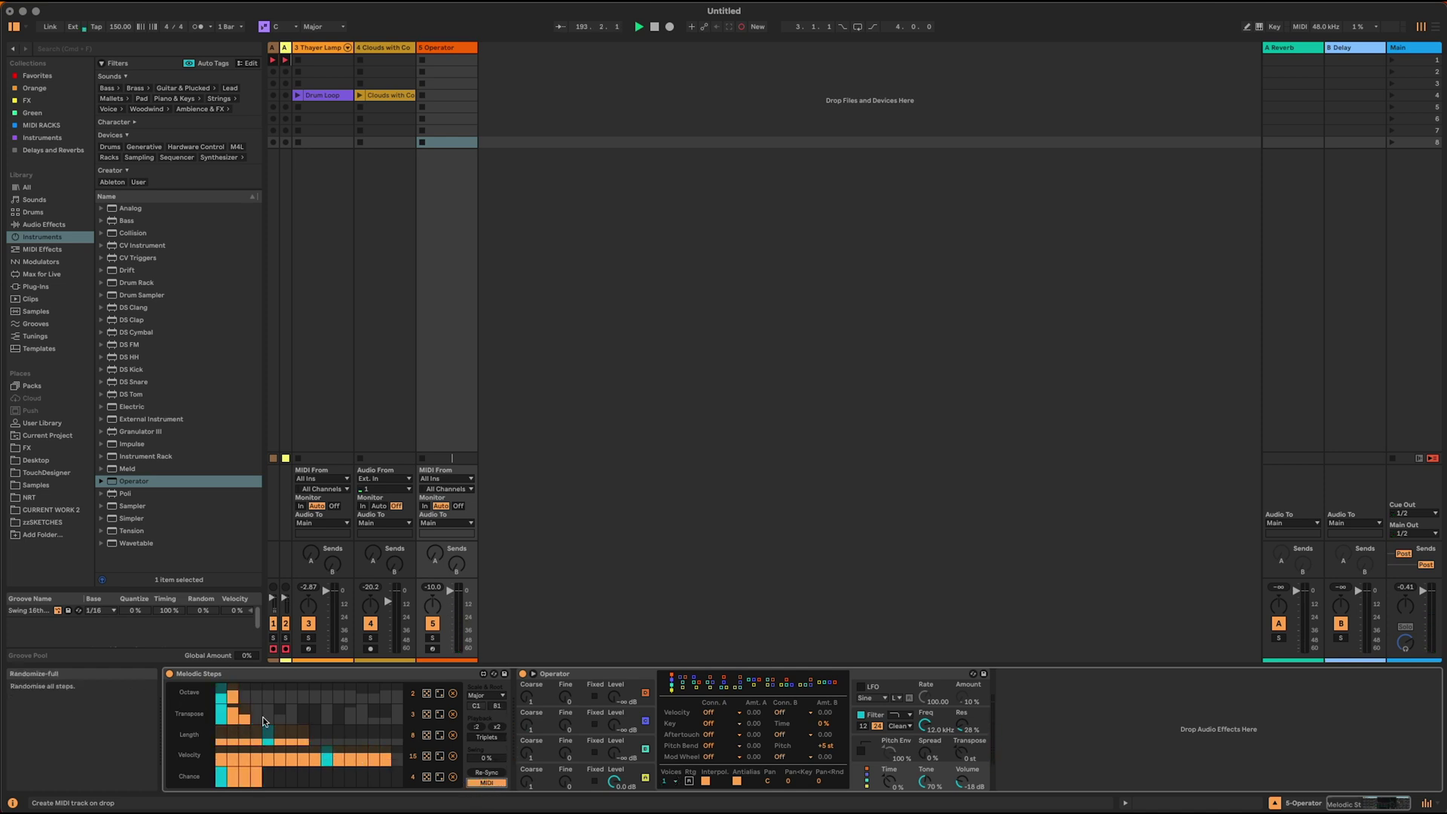
{"action": "double_click", "coordinate": [459, 143]}
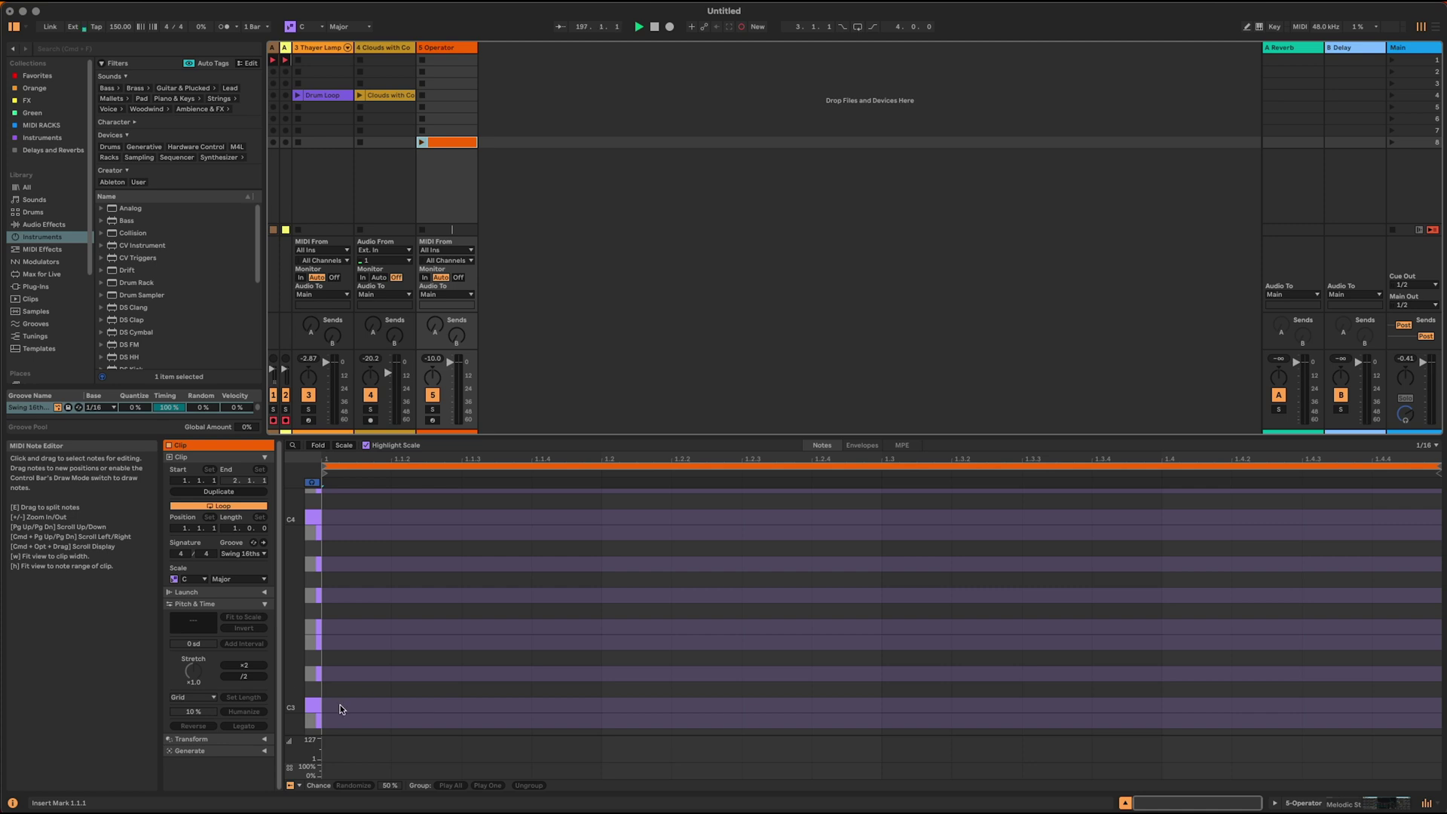
Step: Add a C3 note lasting to beat 1.3 and launch the Operator clip
{"action": "double_click", "coordinate": [341, 708]}
{"action": "left_click_drag", "start_coordinate": [392, 705], "coordinate": [864, 694]}
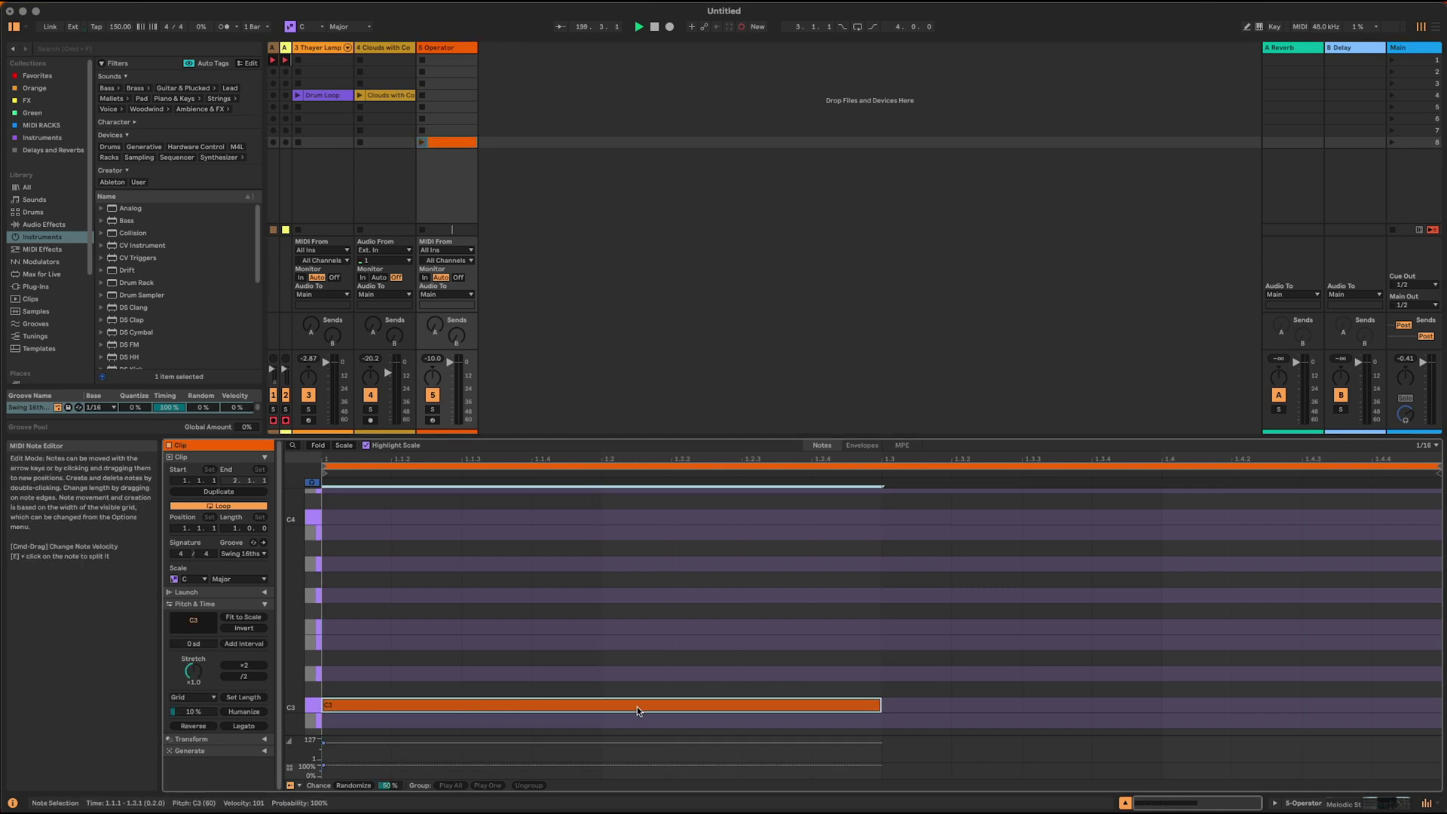
{"action": "left_click", "coordinate": [422, 142]}
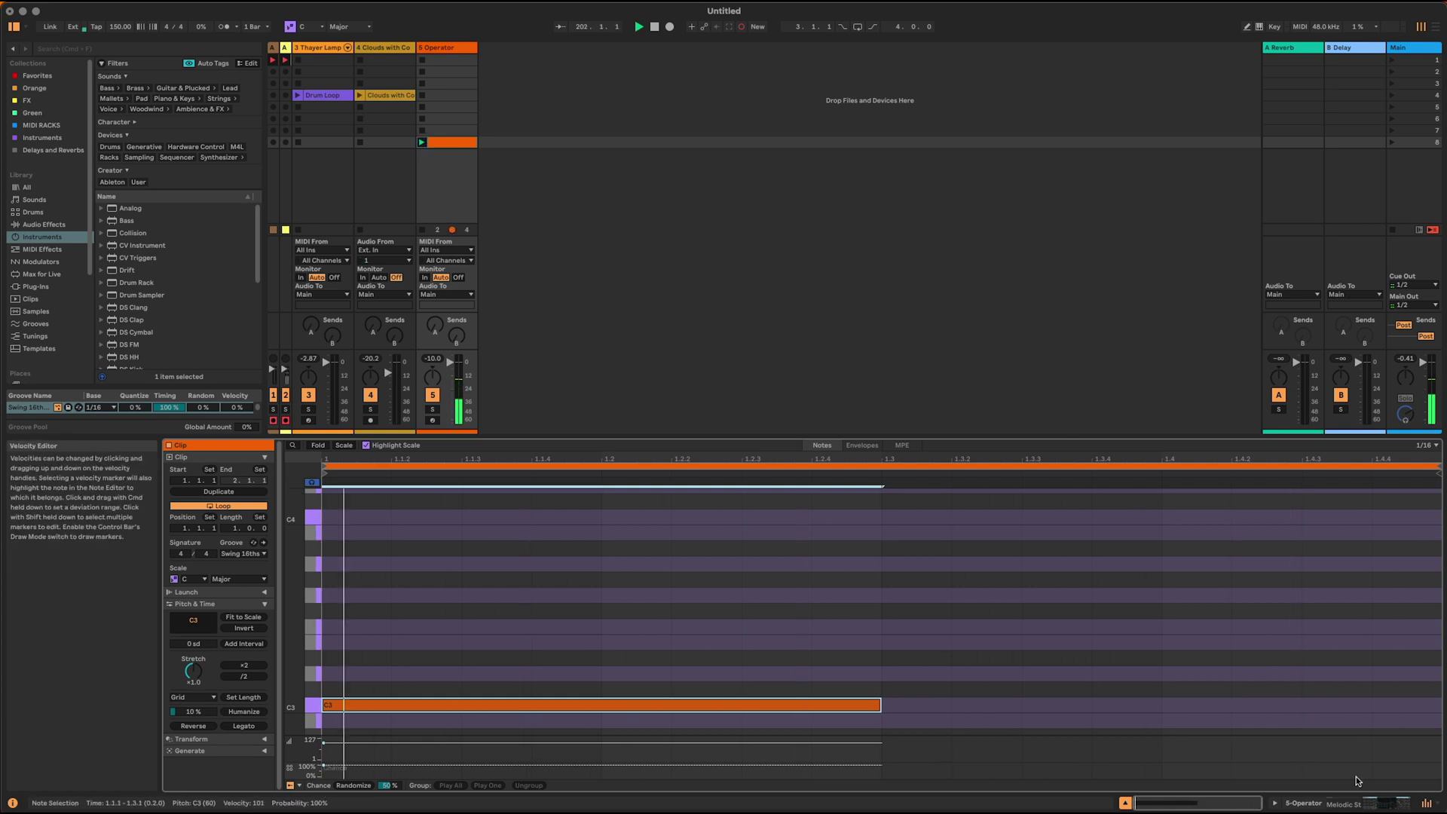
{"action": "left_click", "coordinate": [1379, 802]}
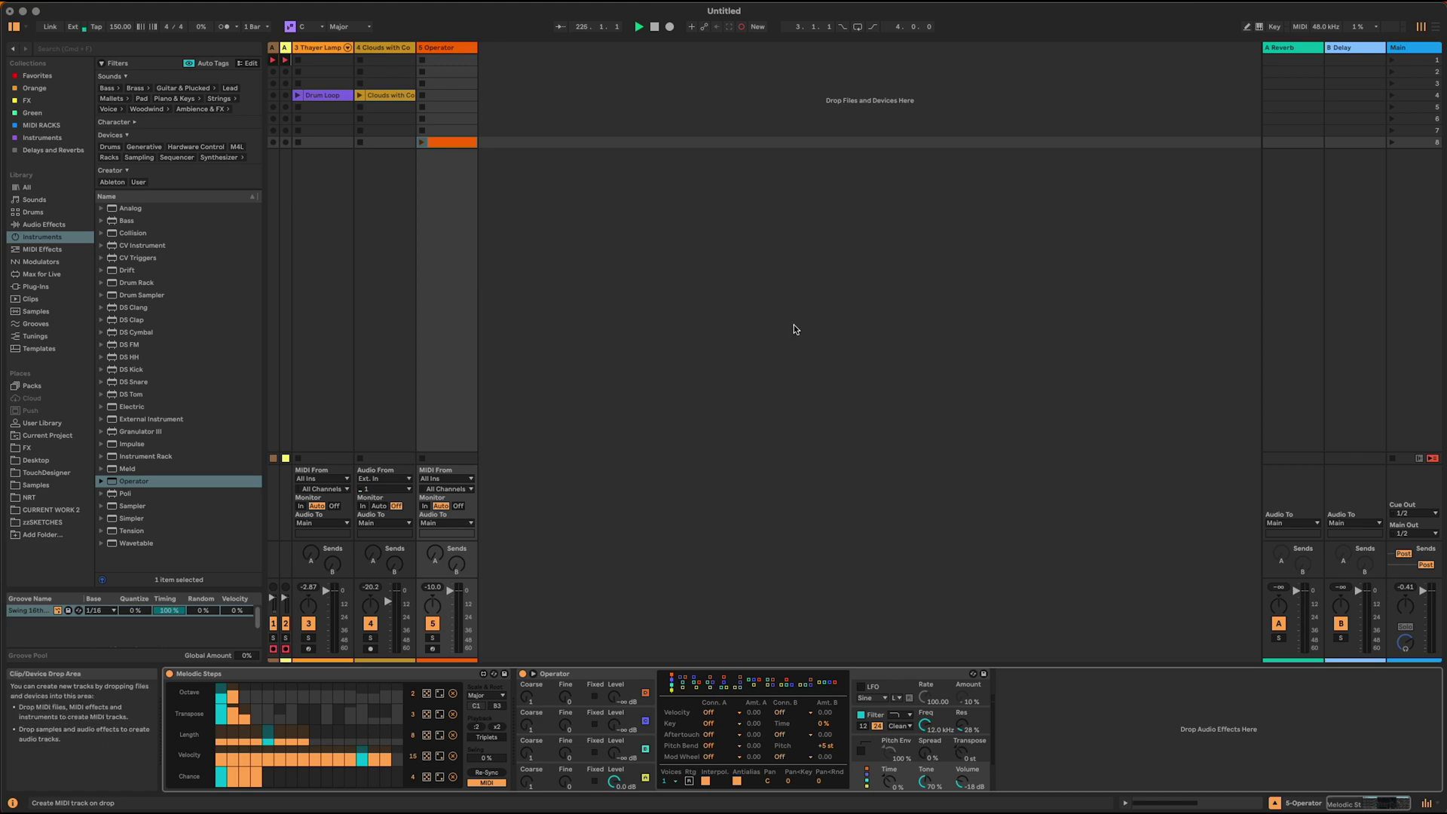
Step: Create and launch a Thayer Lamp drum clip with a Kick at the start and Snare at 1.3
{"action": "double_click", "coordinate": [326, 132]}
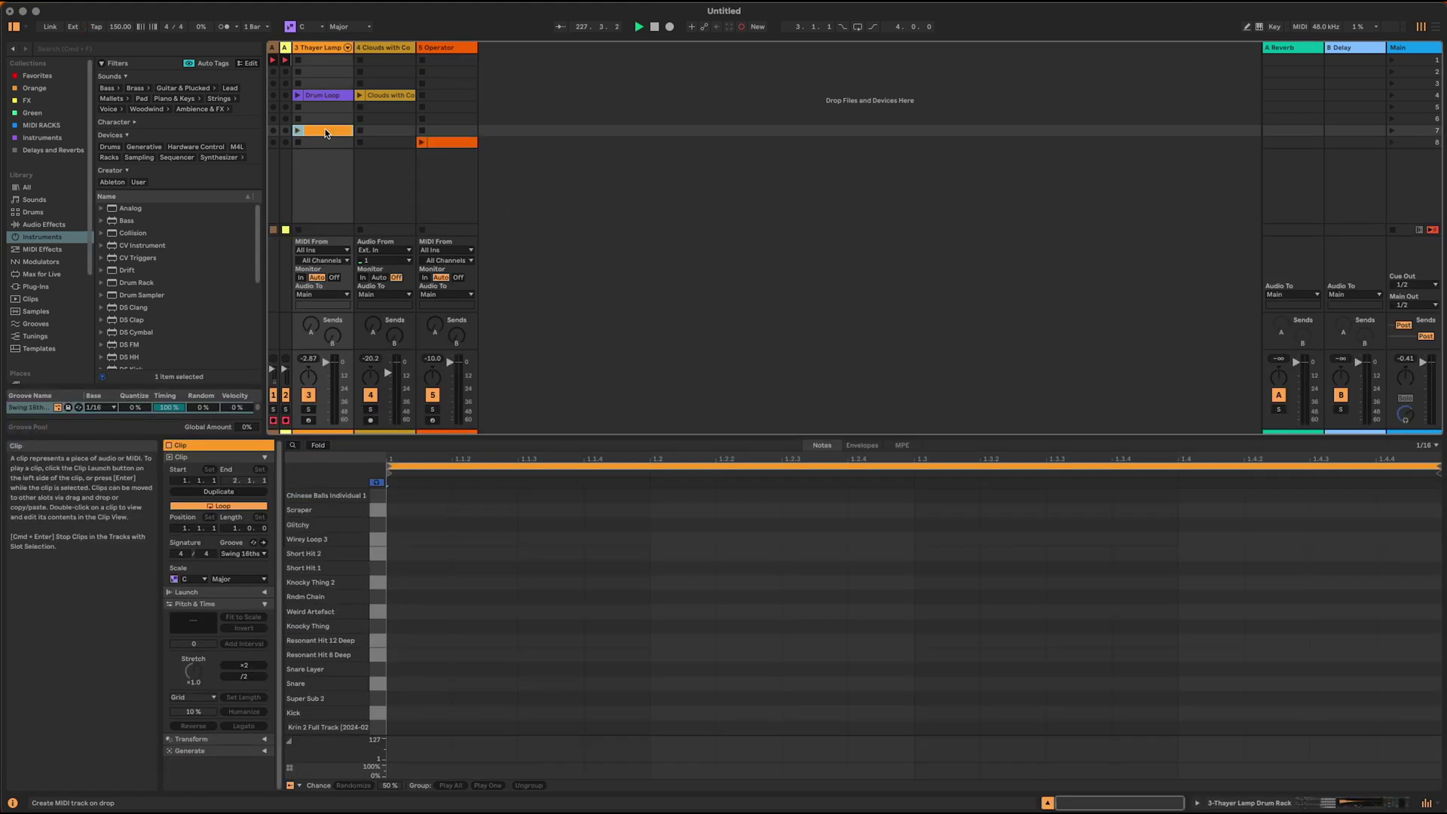
{"action": "double_click", "coordinate": [411, 715]}
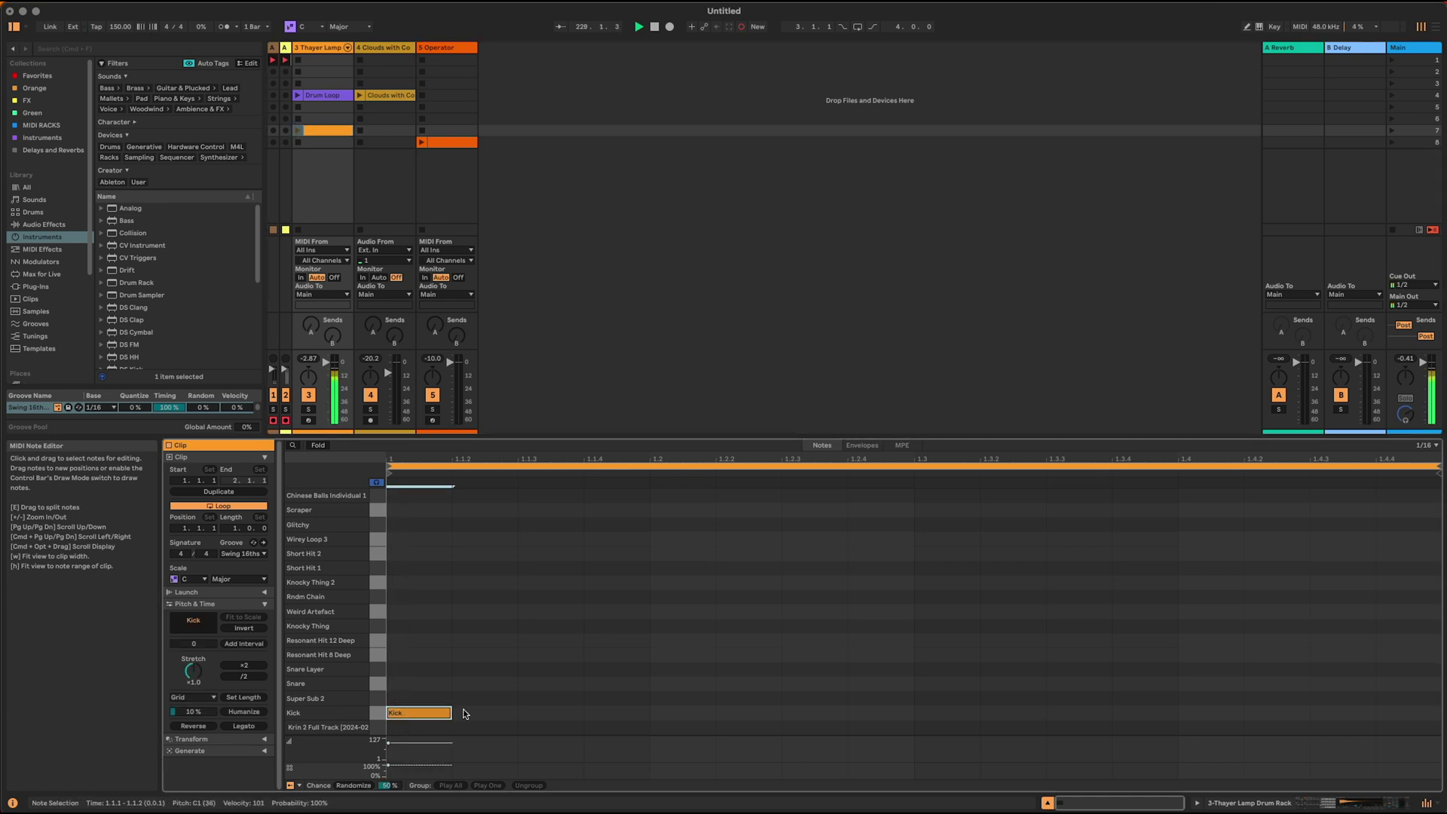
{"action": "double_click", "coordinate": [935, 683]}
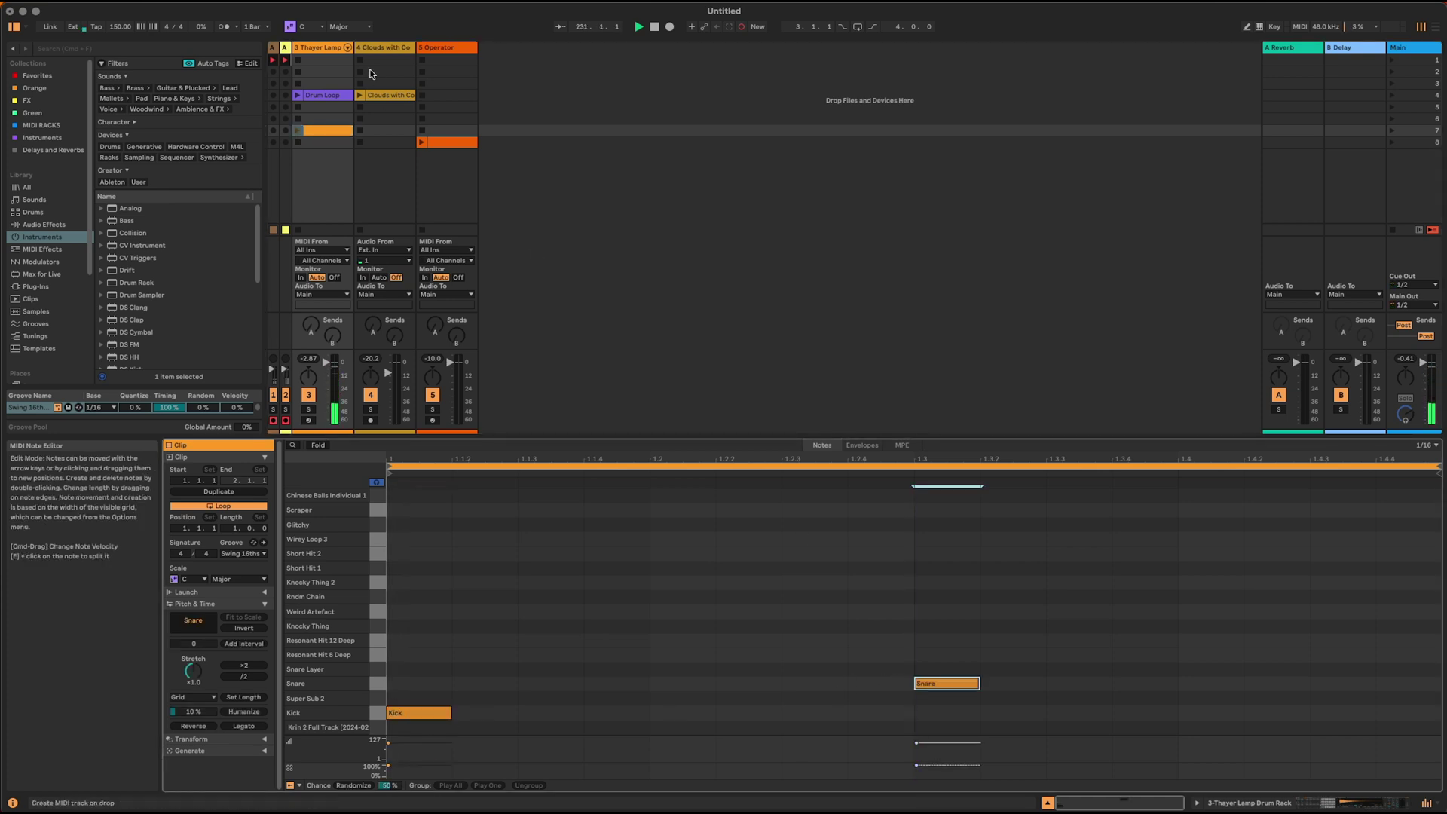
{"action": "left_click", "coordinate": [297, 130]}
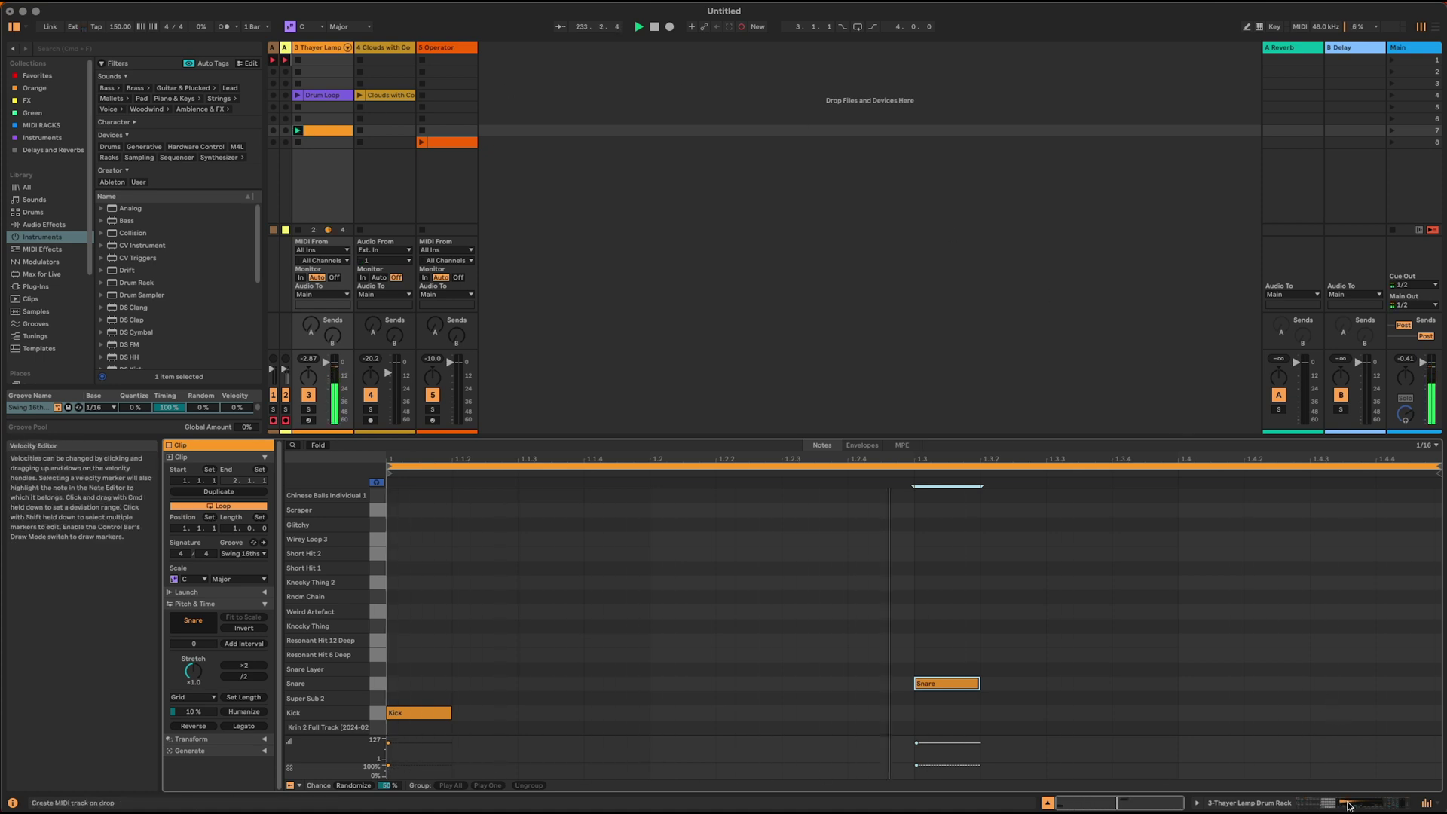
{"action": "key", "text": "shift+Tab"}
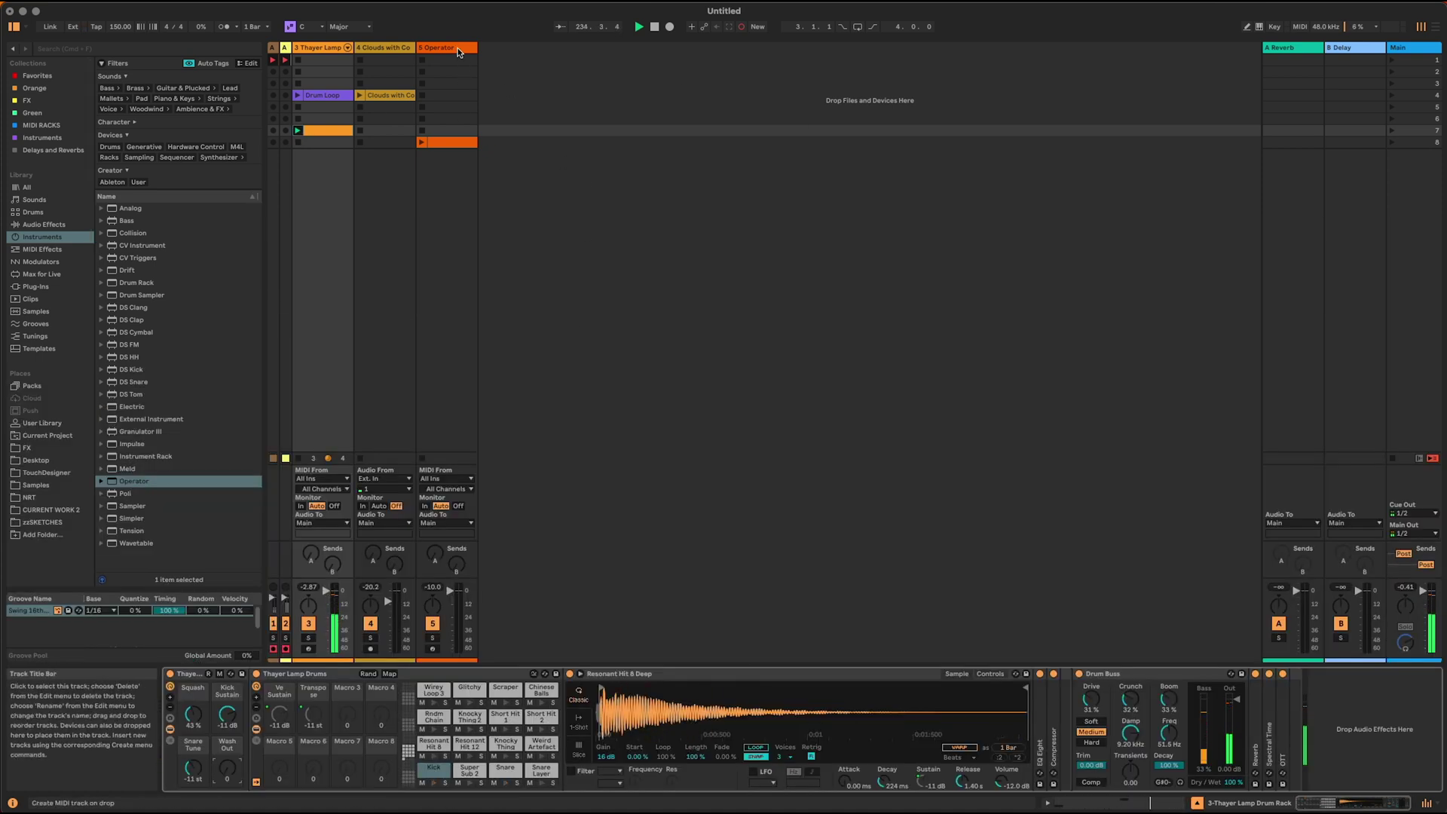
Step: On the Operator track, toggle Melodic Steps' MIDI button off and on, then open the clip's notes
{"action": "left_click", "coordinate": [447, 130]}
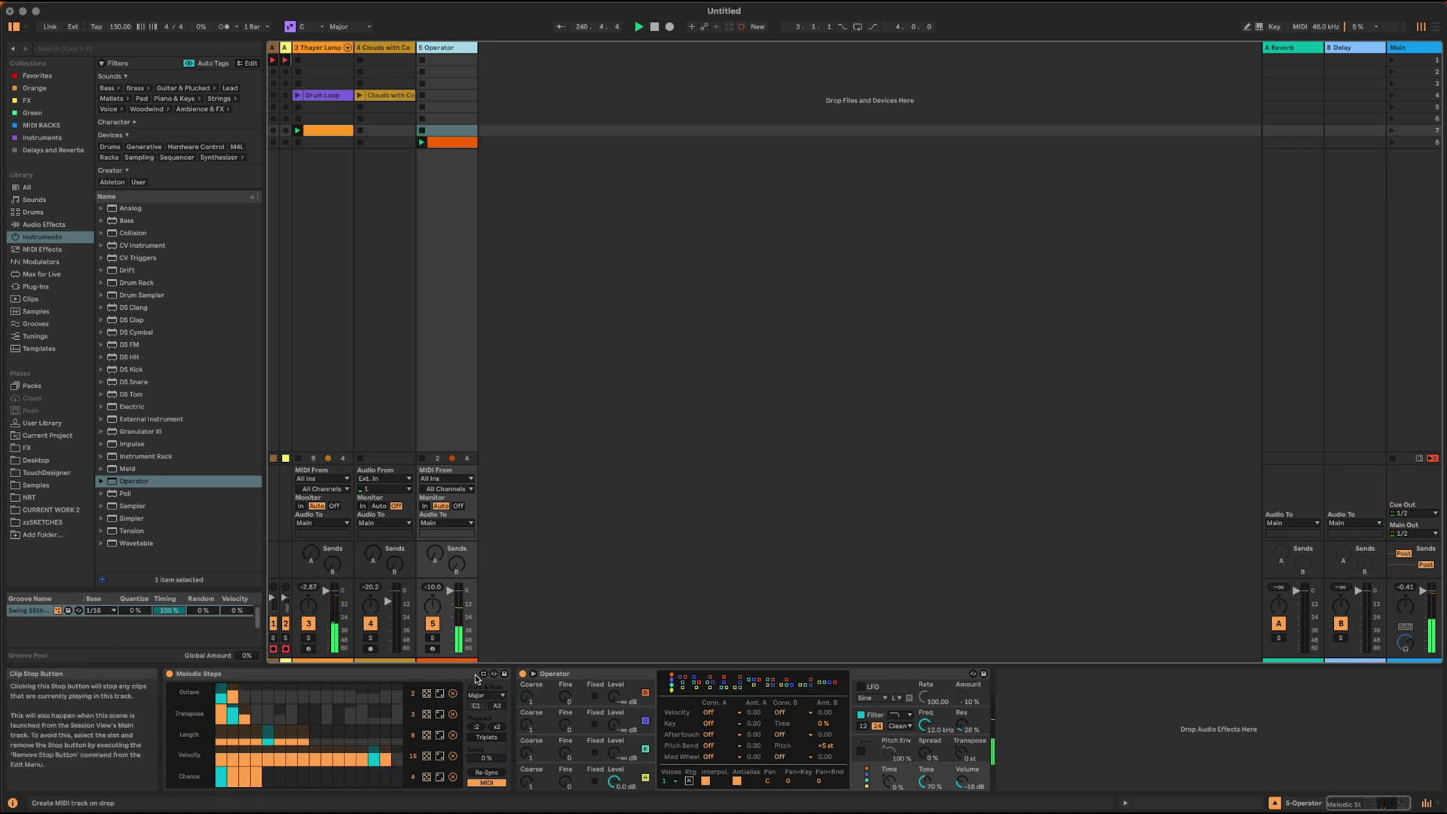
{"action": "left_click", "coordinate": [488, 784]}
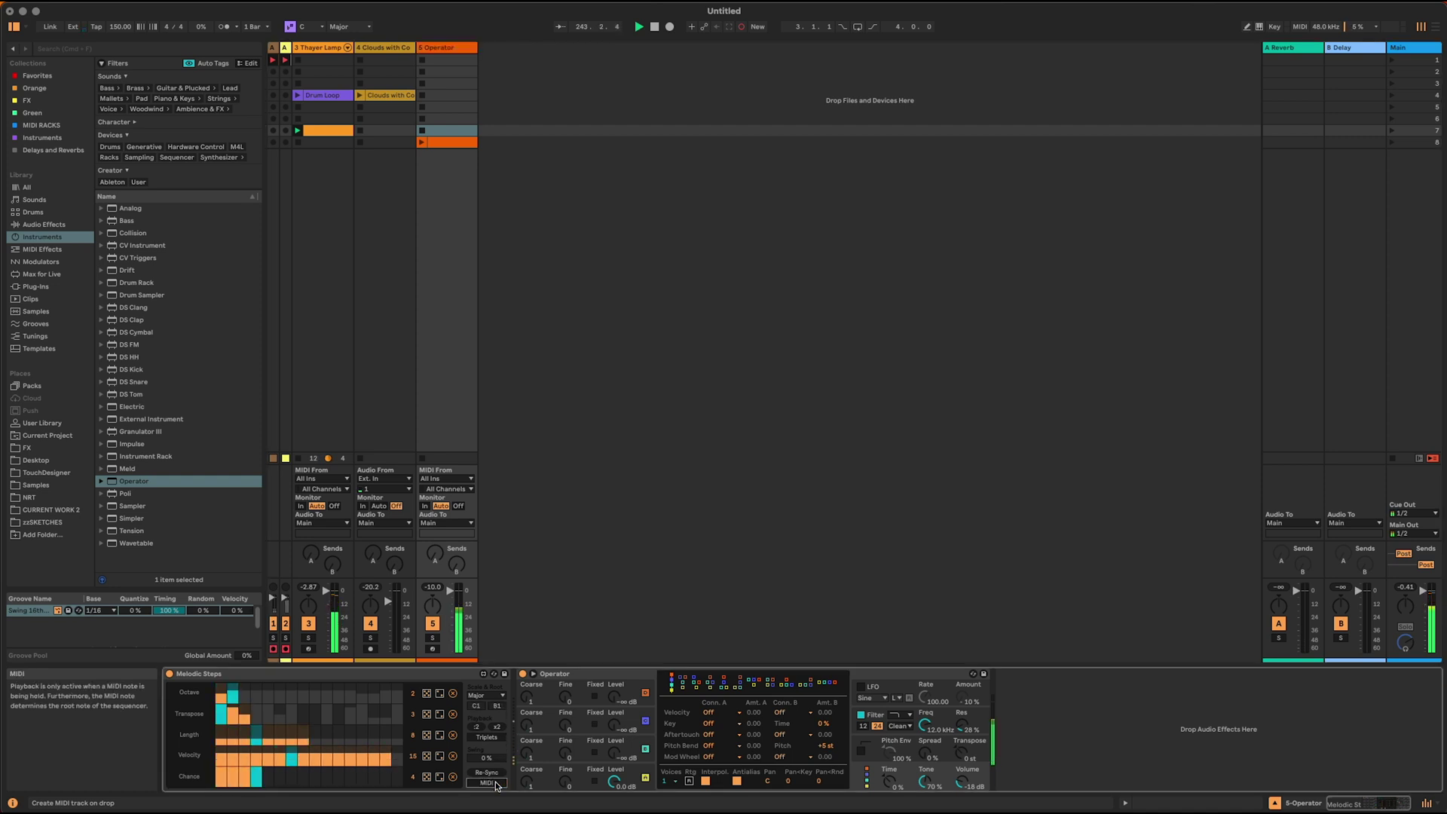
{"action": "left_click", "coordinate": [494, 784]}
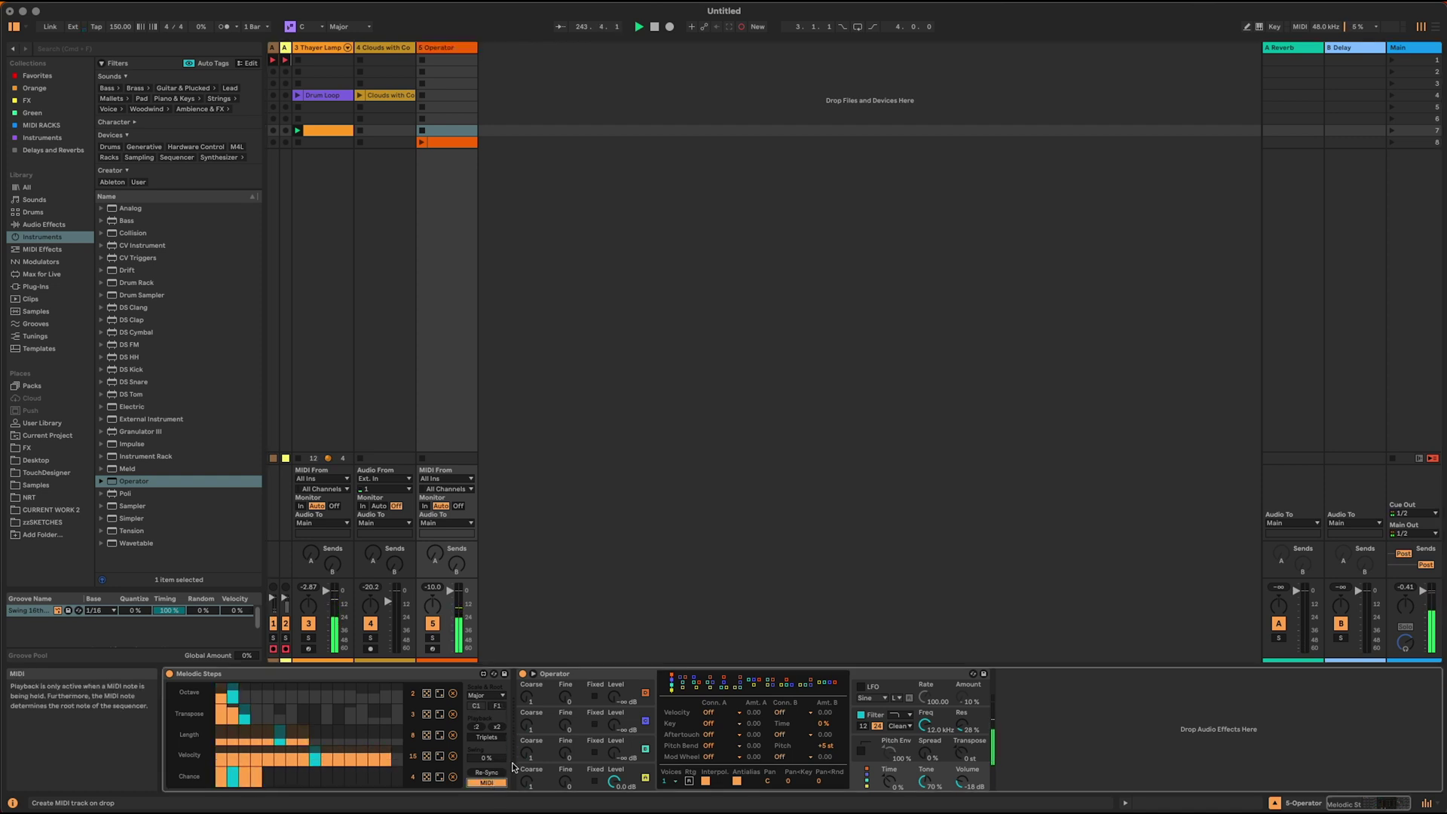
{"action": "double_click", "coordinate": [450, 141]}
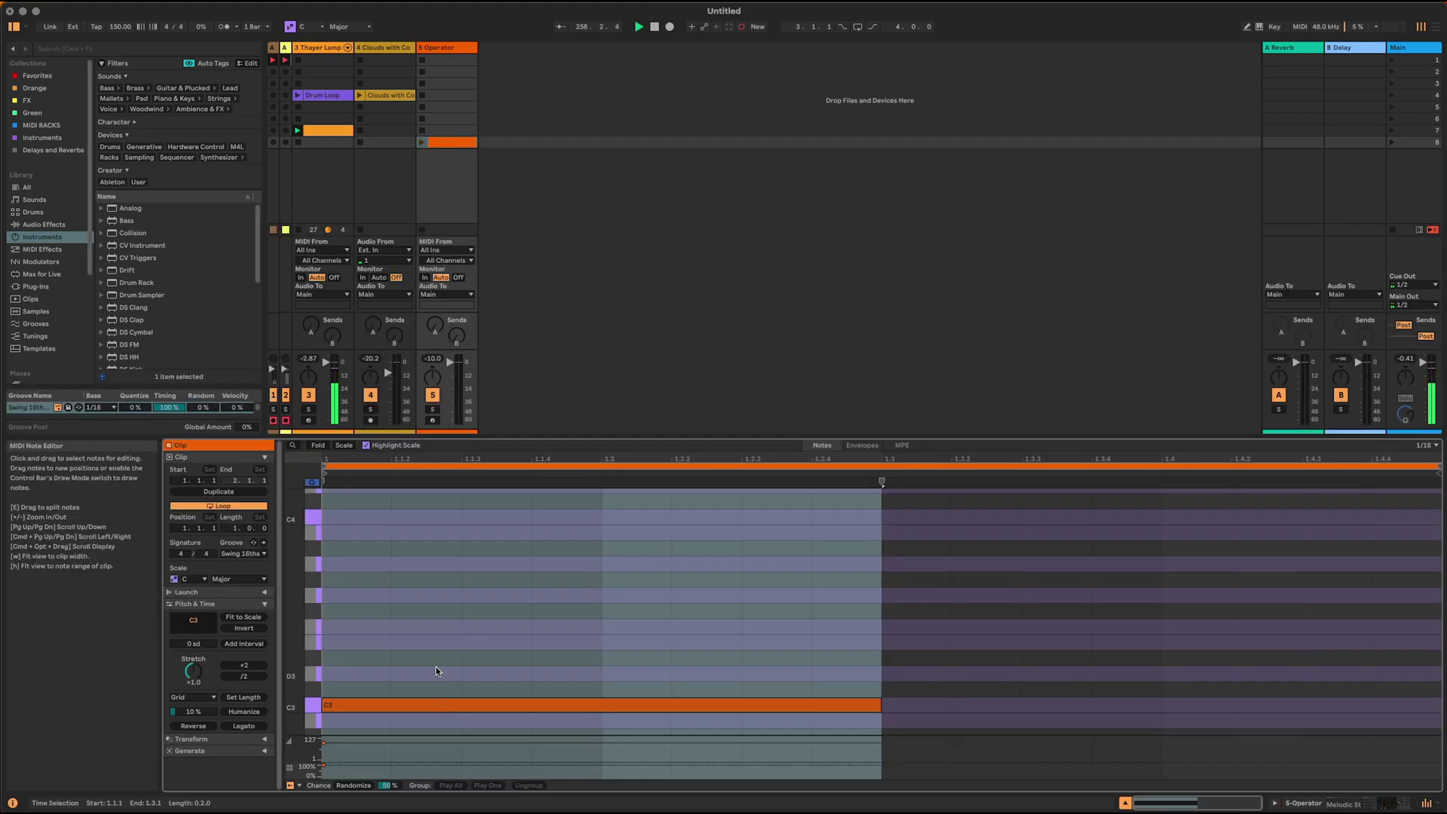
Step: Shorten C3 to end at 1.2, add D3 from 1.2 to 1.3, and launch the clip
{"action": "left_click", "coordinate": [1378, 800]}
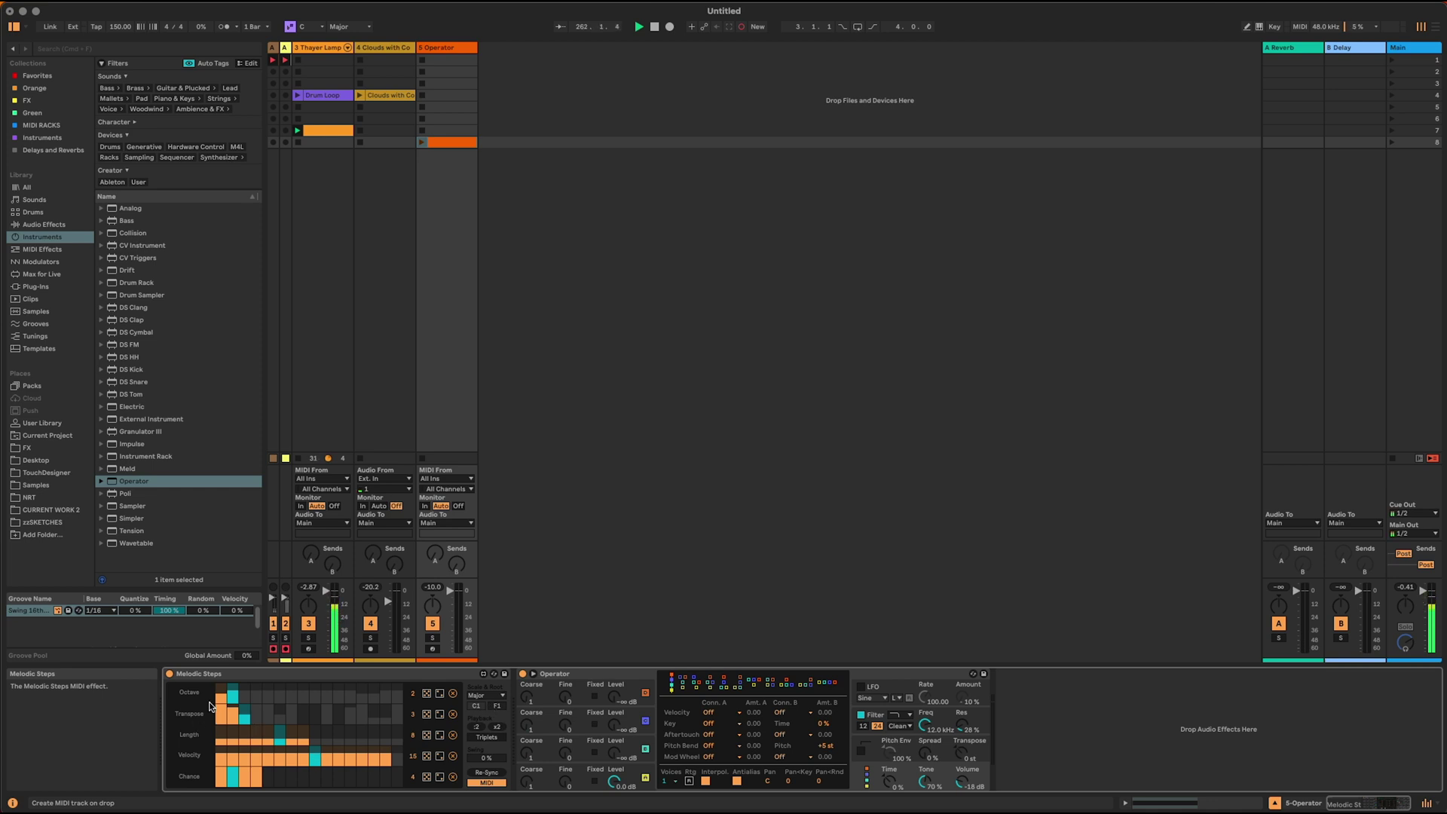
{"action": "double_click", "coordinate": [446, 141]}
{"action": "left_click_drag", "start_coordinate": [879, 705], "coordinate": [611, 688]}
{"action": "double_click", "coordinate": [667, 671]}
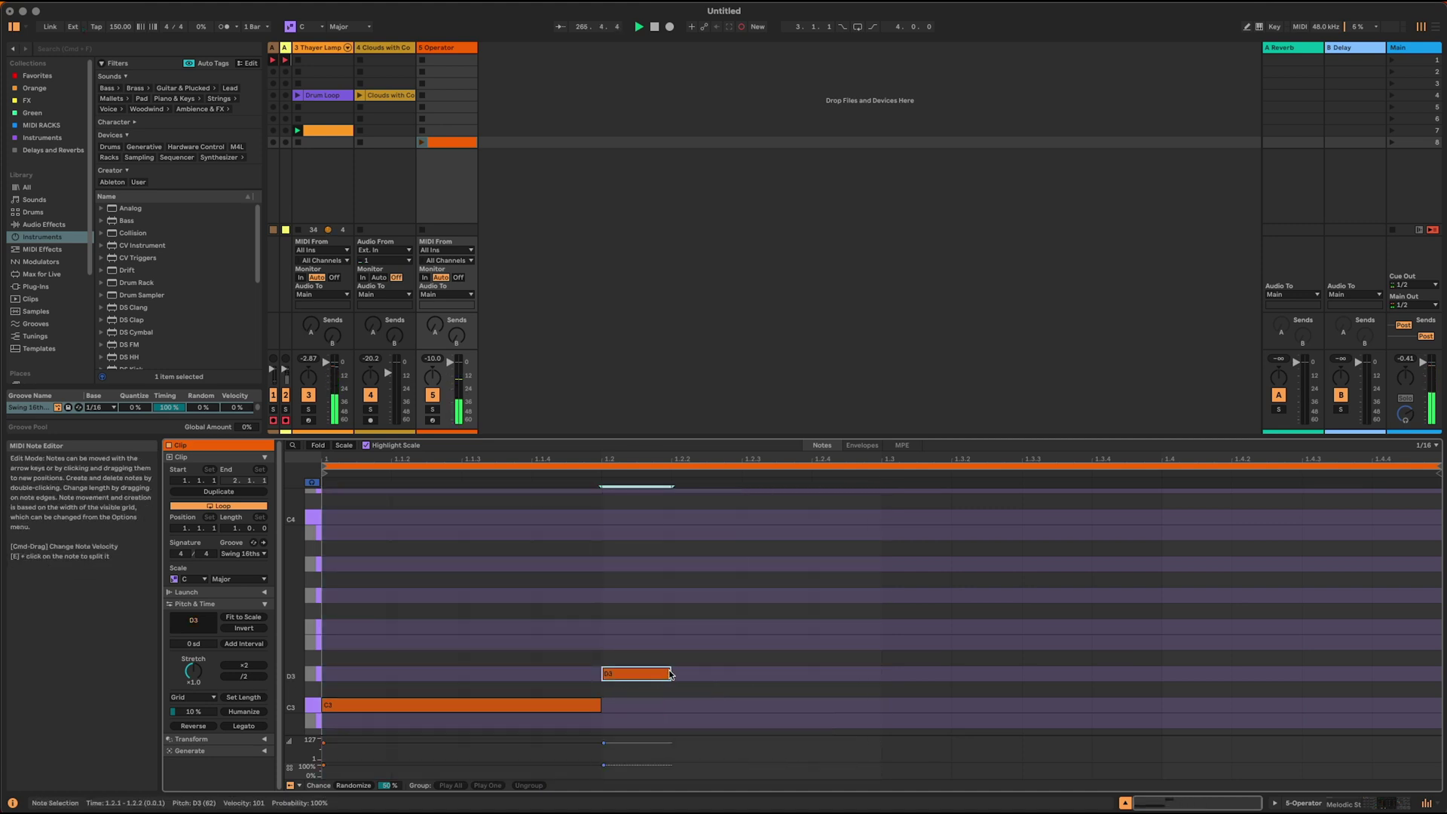
{"action": "left_click_drag", "start_coordinate": [675, 670], "coordinate": [887, 671]}
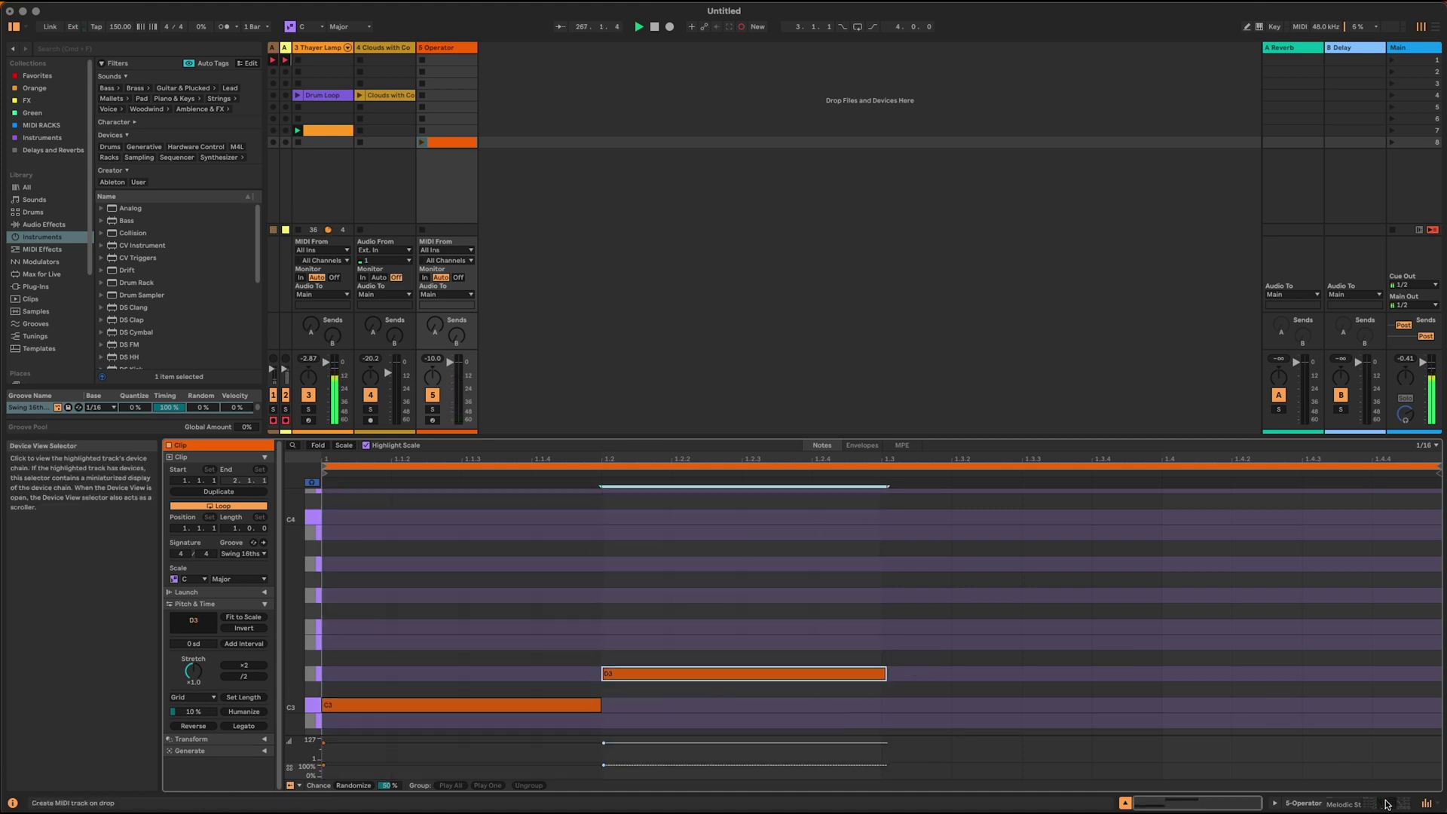
{"action": "key", "text": "shift+Tab"}
{"action": "left_click", "coordinate": [422, 142]}
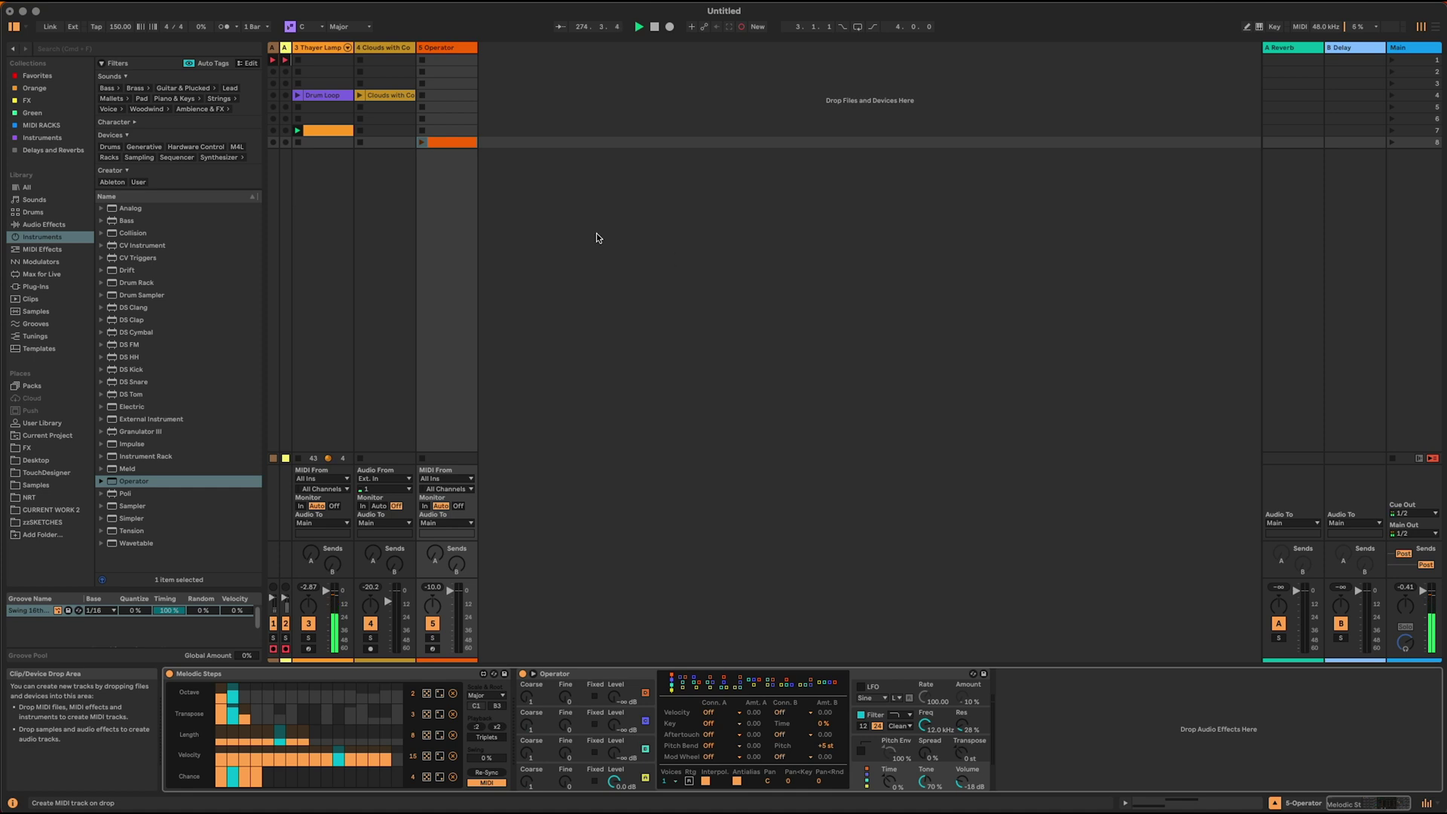
Step: Open the Thayer Lamp drum clip's notes, then show the Operator track's devices
{"action": "left_click", "coordinate": [316, 132]}
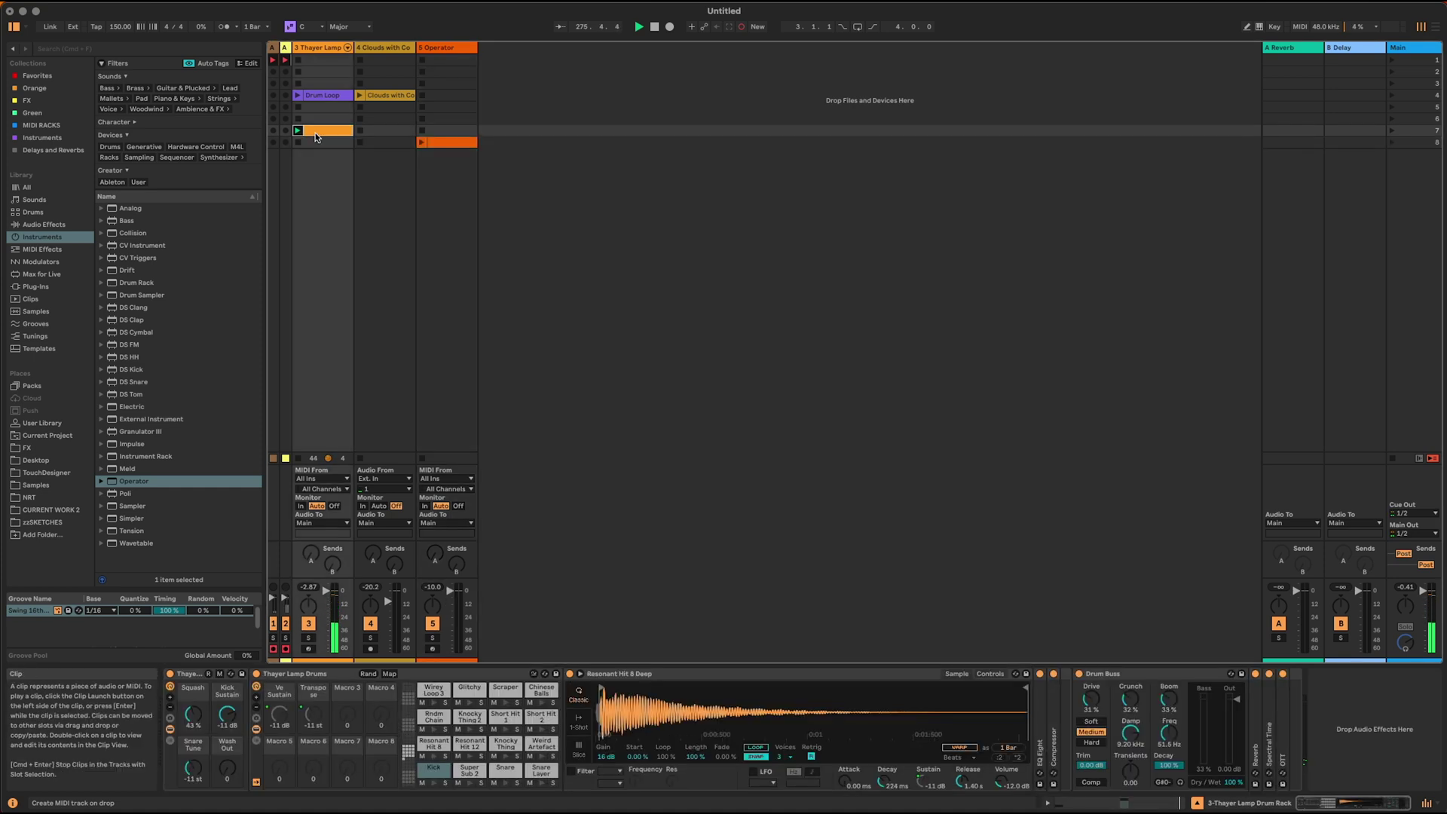
{"action": "double_click", "coordinate": [316, 131]}
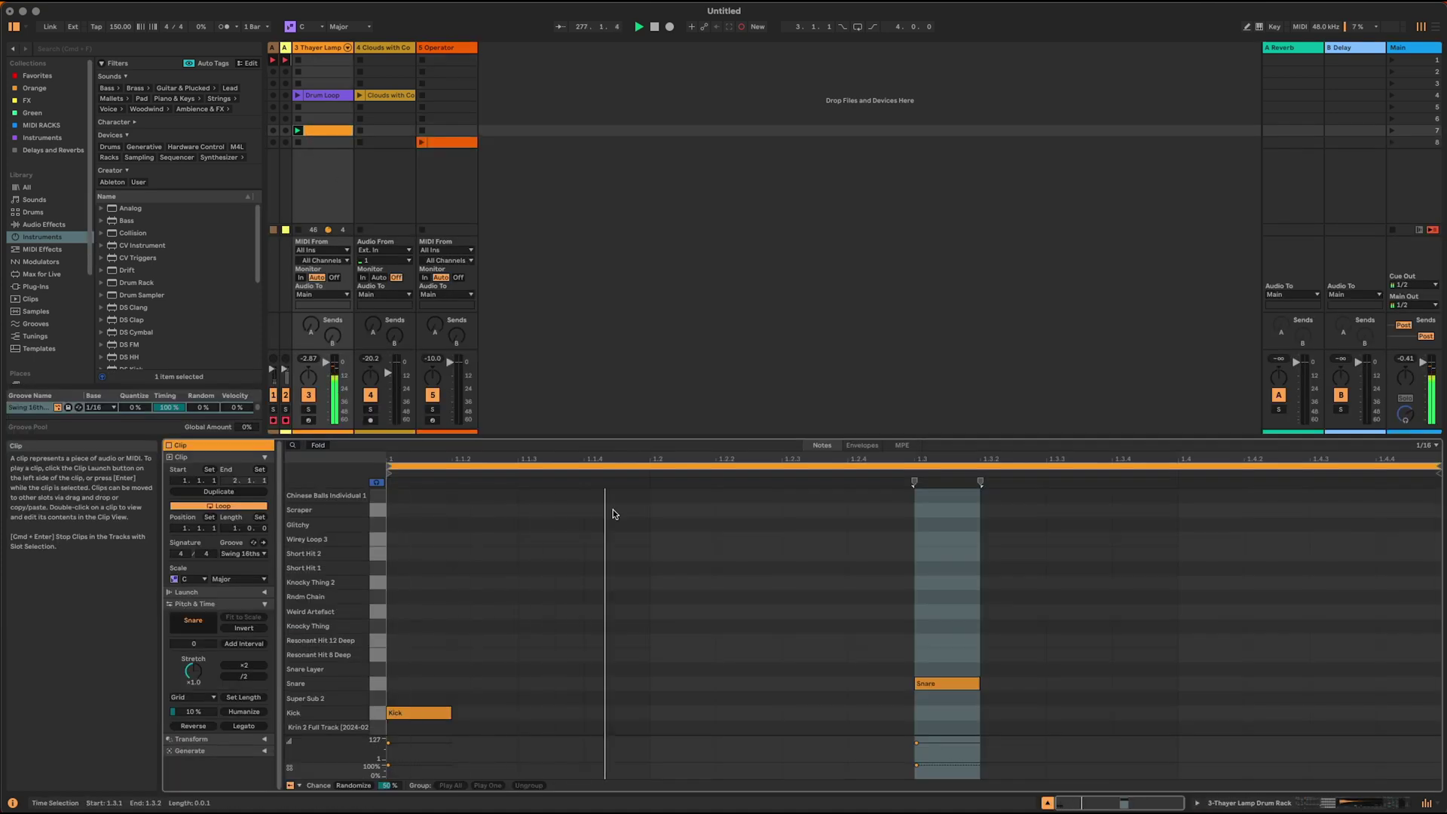
{"action": "left_click", "coordinate": [459, 47]}
{"action": "key", "text": "shift+Tab"}
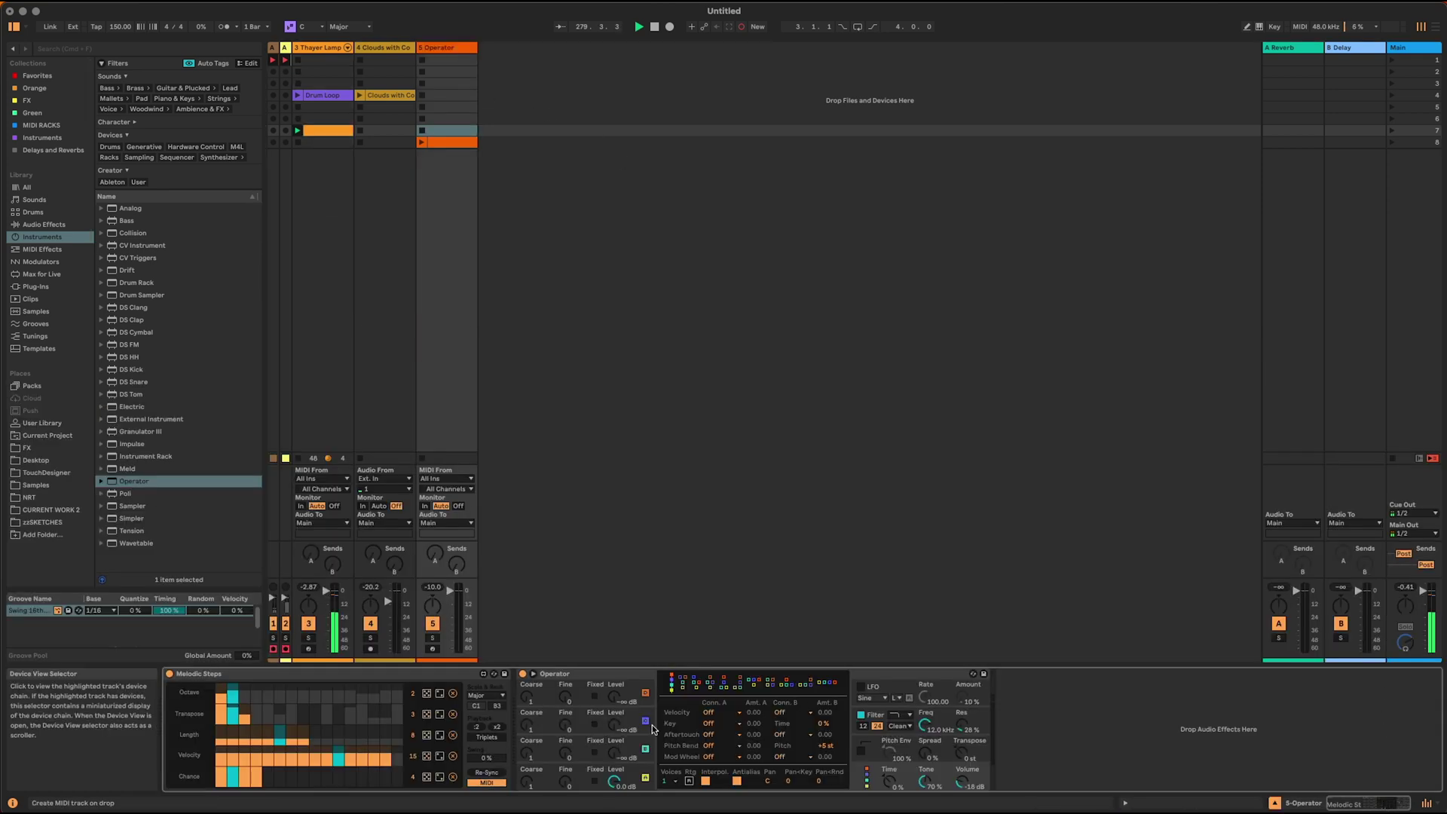
Step: Set Operator's MIDI From to 3-Thayer Lamp Drum Rack with Monitor set to In
{"action": "left_click", "coordinate": [448, 479]}
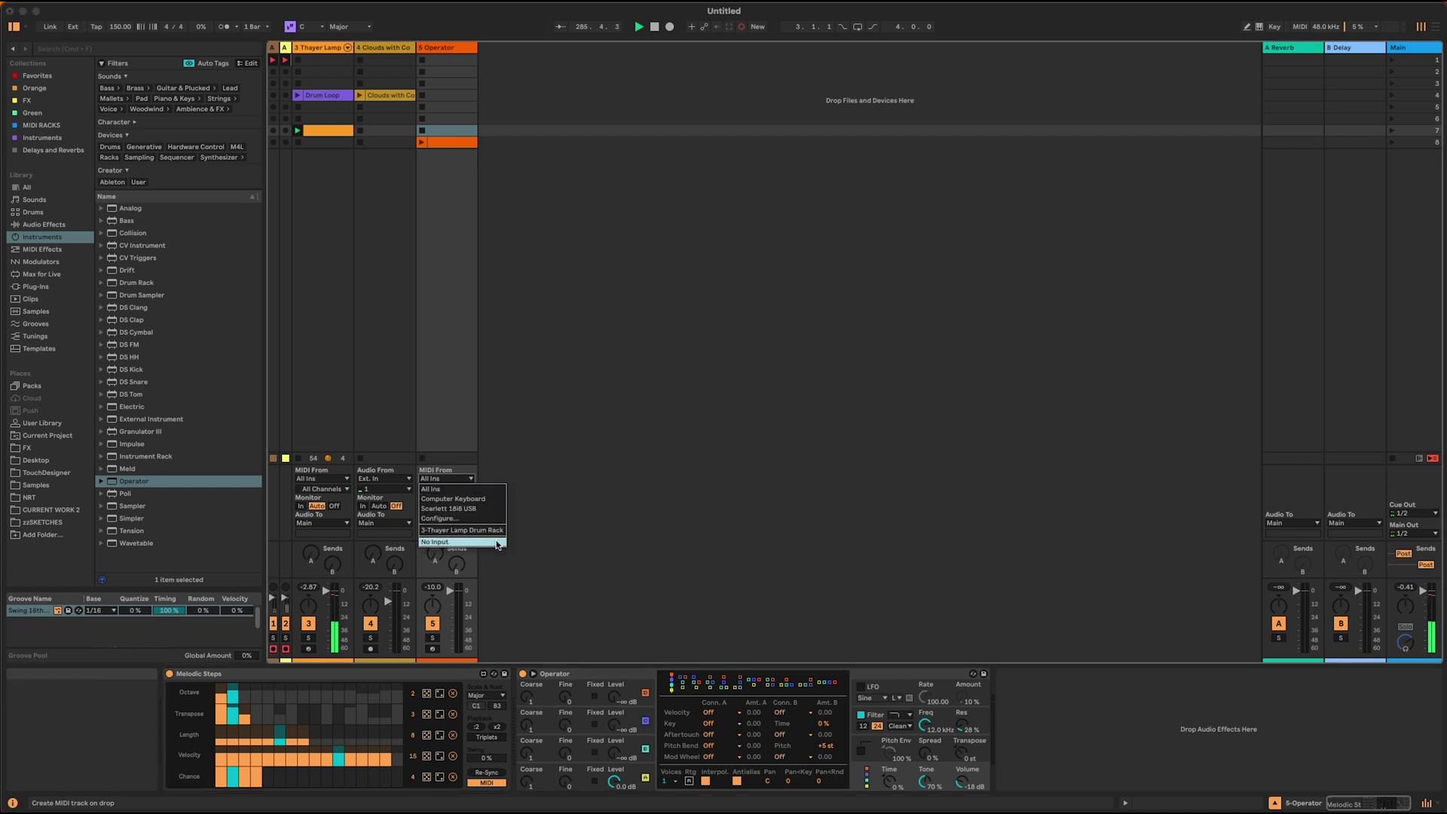
{"action": "left_click", "coordinate": [498, 530]}
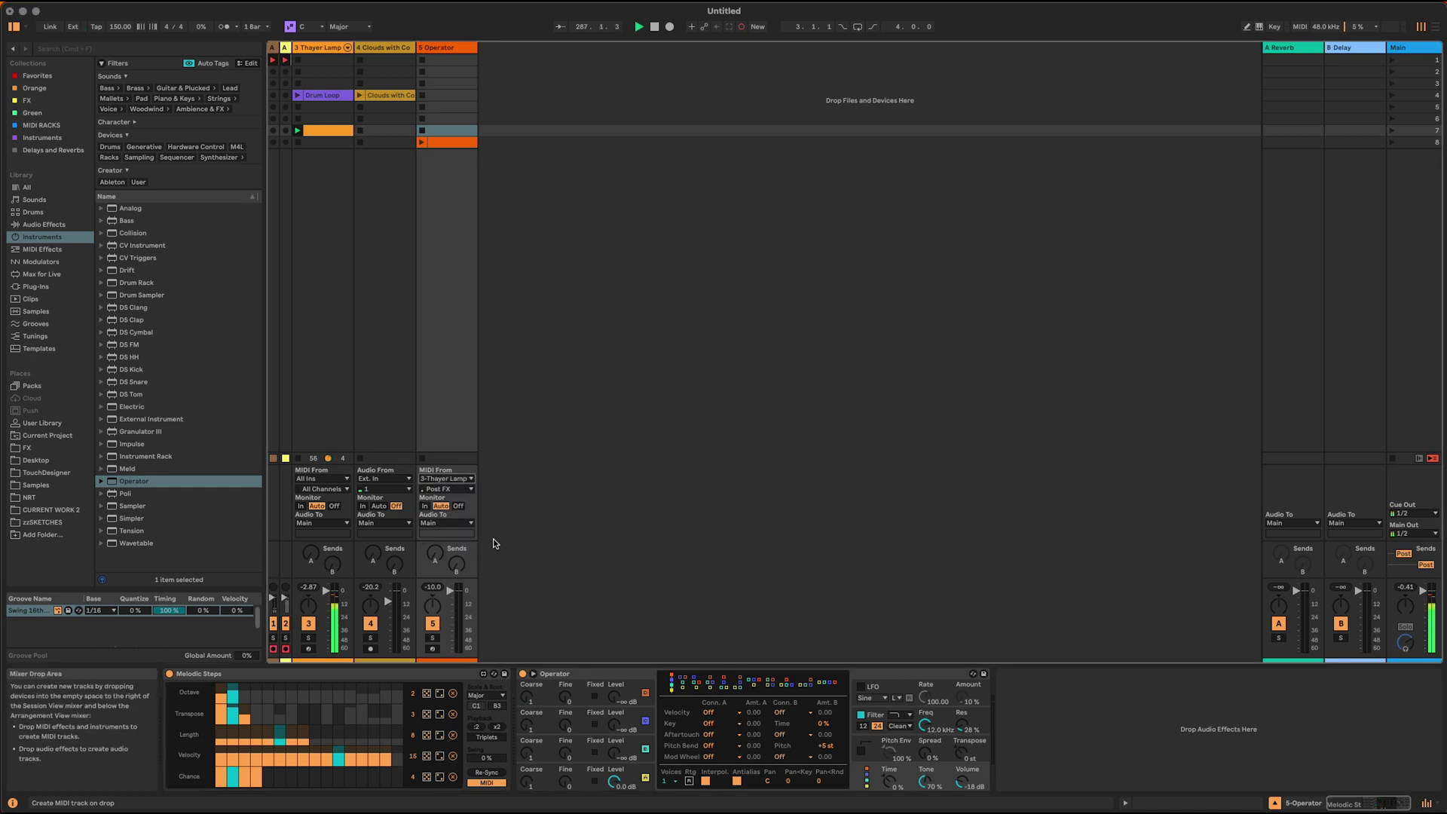
{"action": "left_click", "coordinate": [425, 506]}
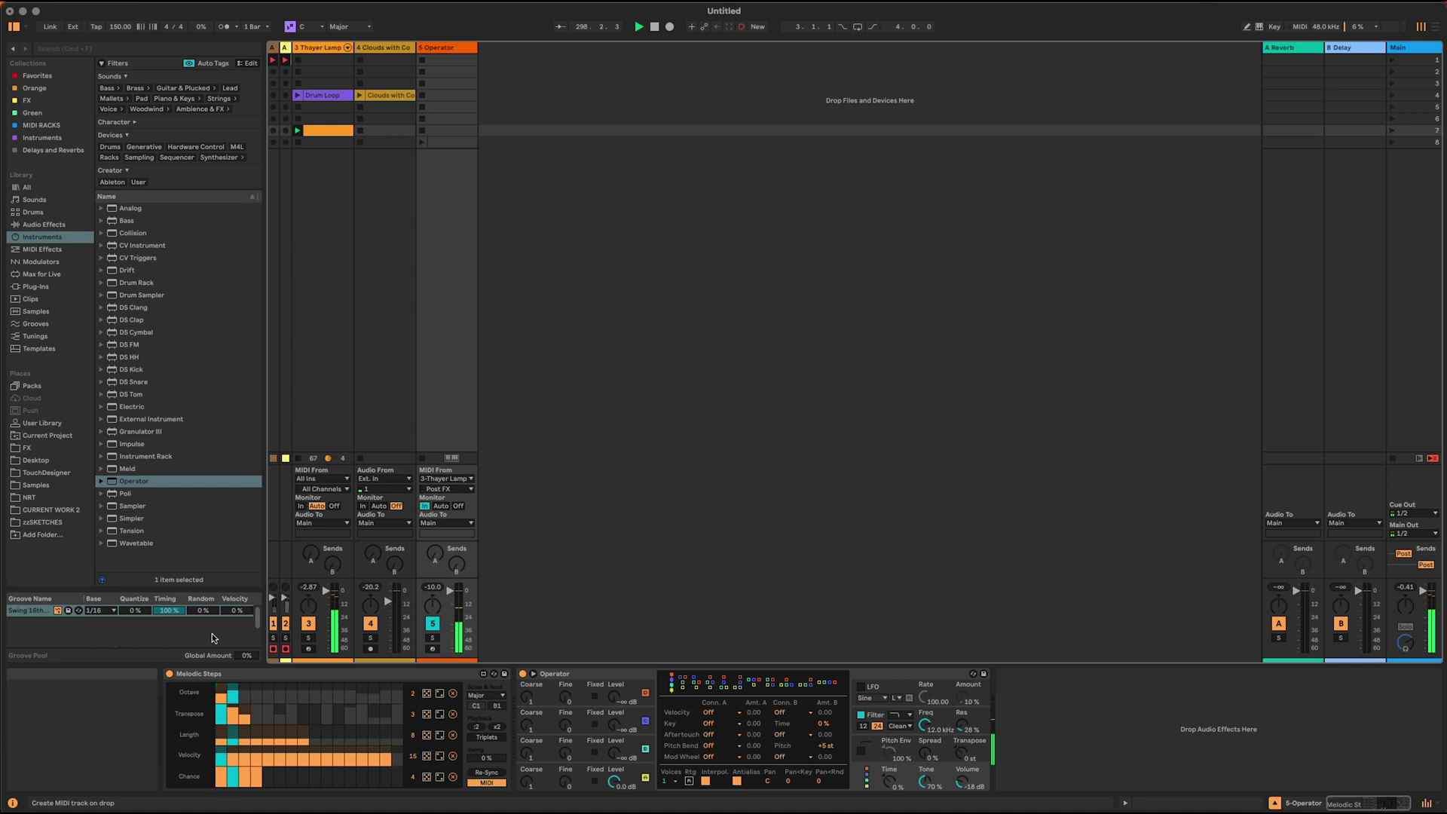
{"action": "left_click", "coordinate": [324, 131]}
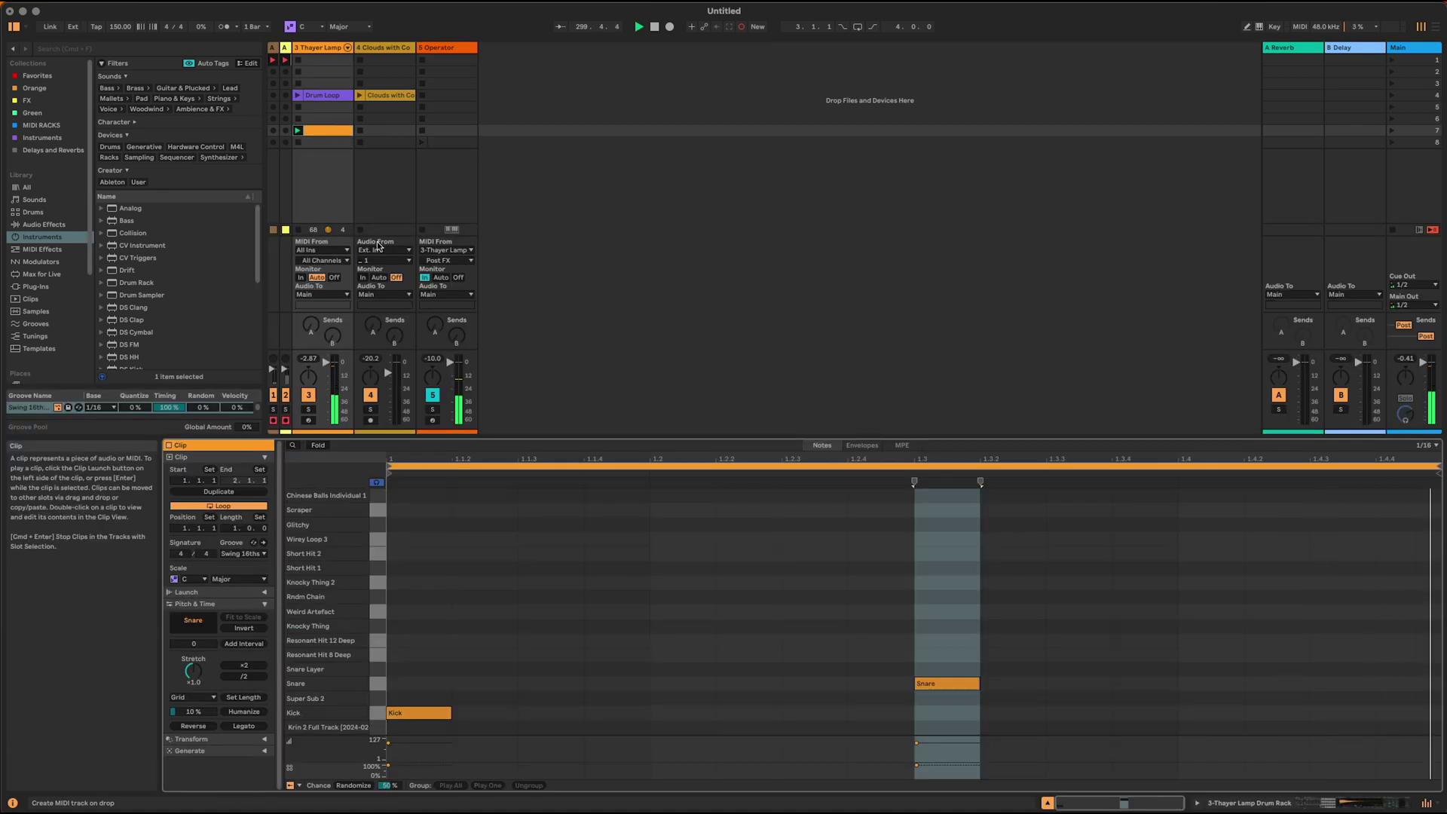
Step: Insert a Pitch MIDI effect ahead of Melodic Steps on the Operator track
{"action": "left_click", "coordinate": [455, 52]}
{"action": "key", "text": "shift+Tab"}
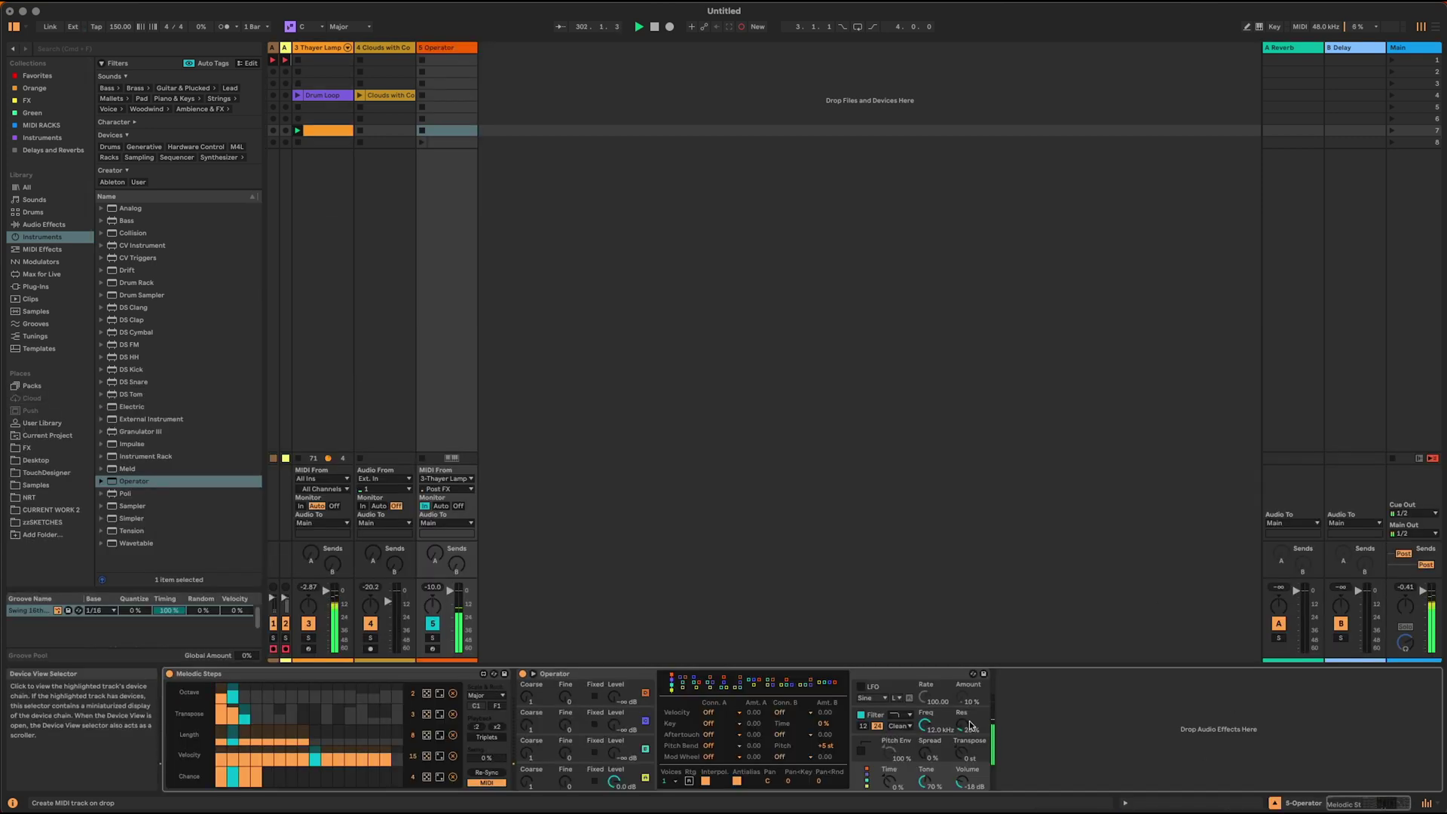
{"action": "left_click", "coordinate": [20, 250]}
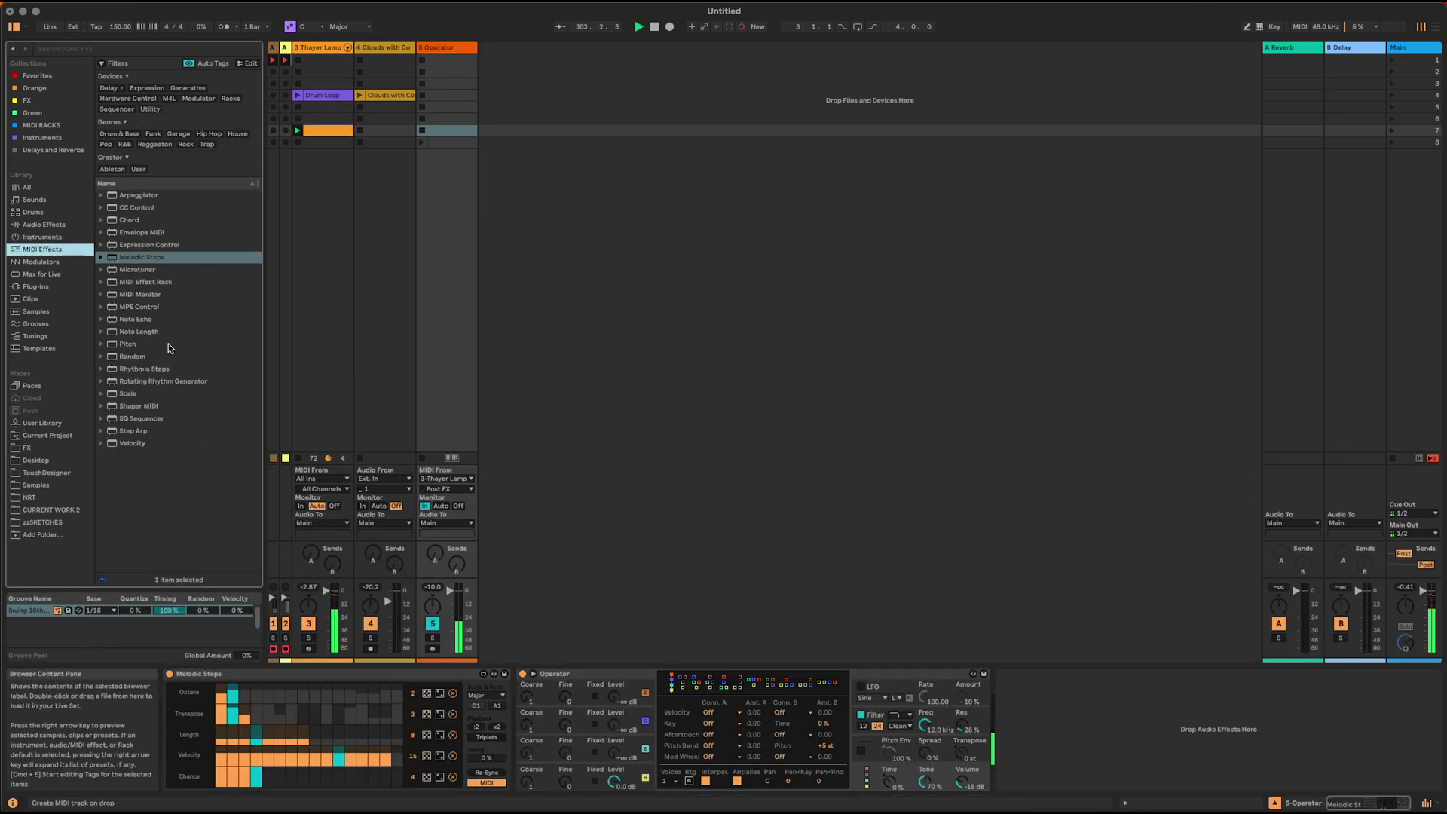
{"action": "left_click", "coordinate": [128, 346]}
{"action": "left_click_drag", "start_coordinate": [128, 346], "coordinate": [179, 762]}
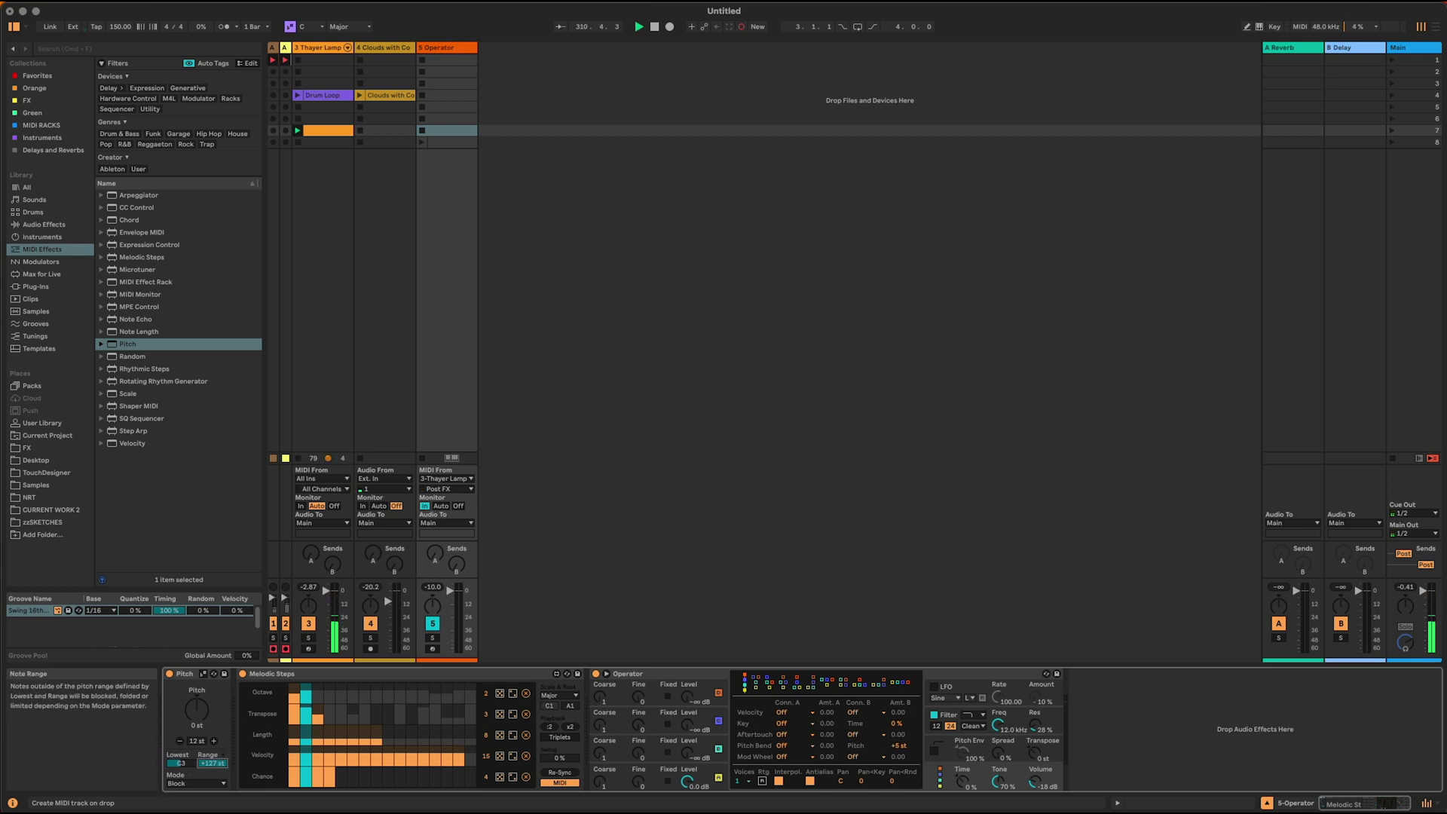
{"action": "left_click", "coordinate": [195, 784]}
Step: Switch Pitch to Fold mode and lower the first Melodic Steps Transpose step
{"action": "left_click", "coordinate": [196, 805]}
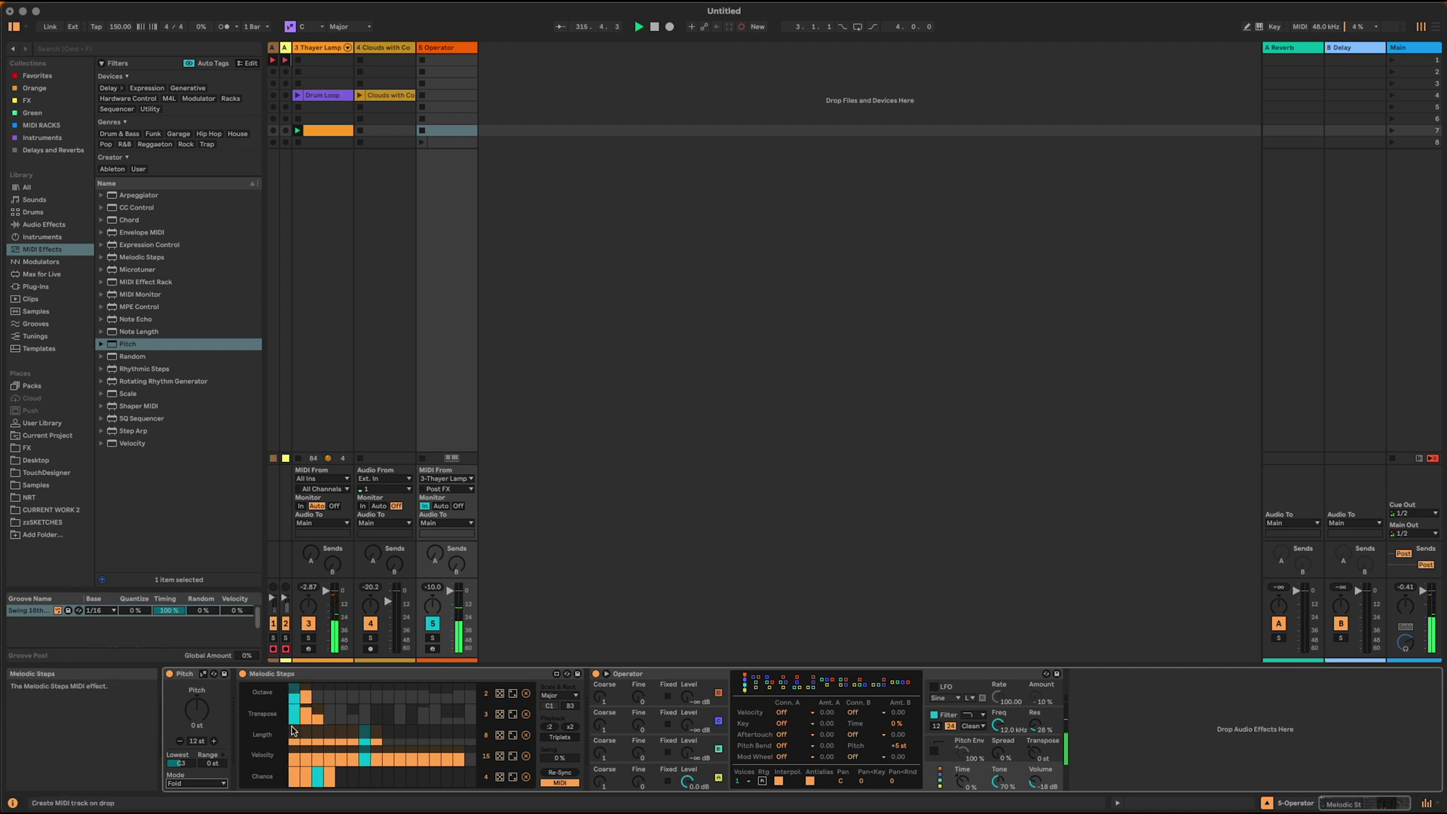
{"action": "left_click", "coordinate": [296, 718]}
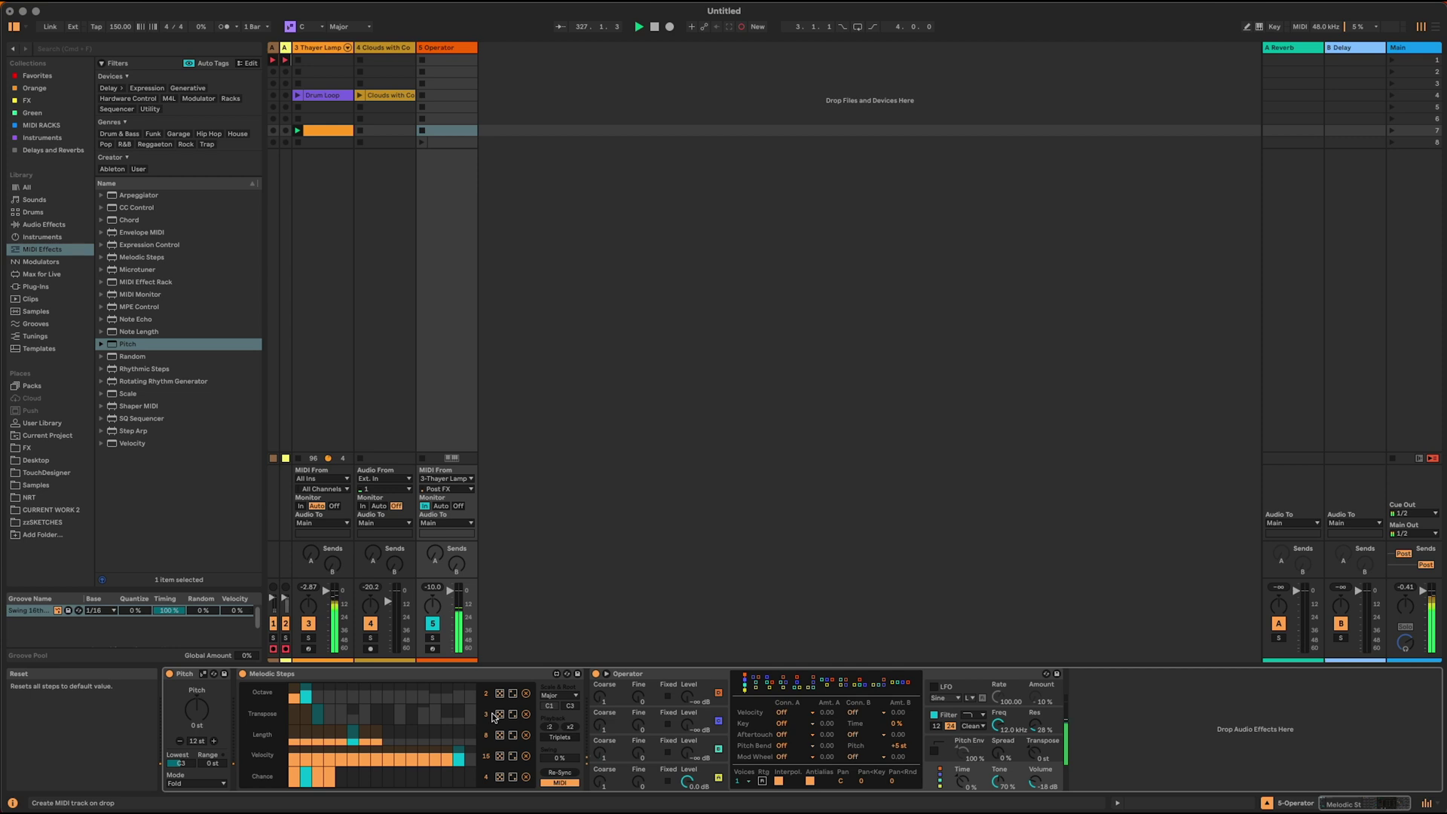
Step: Set the Transpose row to 4 steps, randomize its values, and reopen the drum clip's notes
{"action": "left_click_drag", "start_coordinate": [490, 716], "coordinate": [490, 711]}
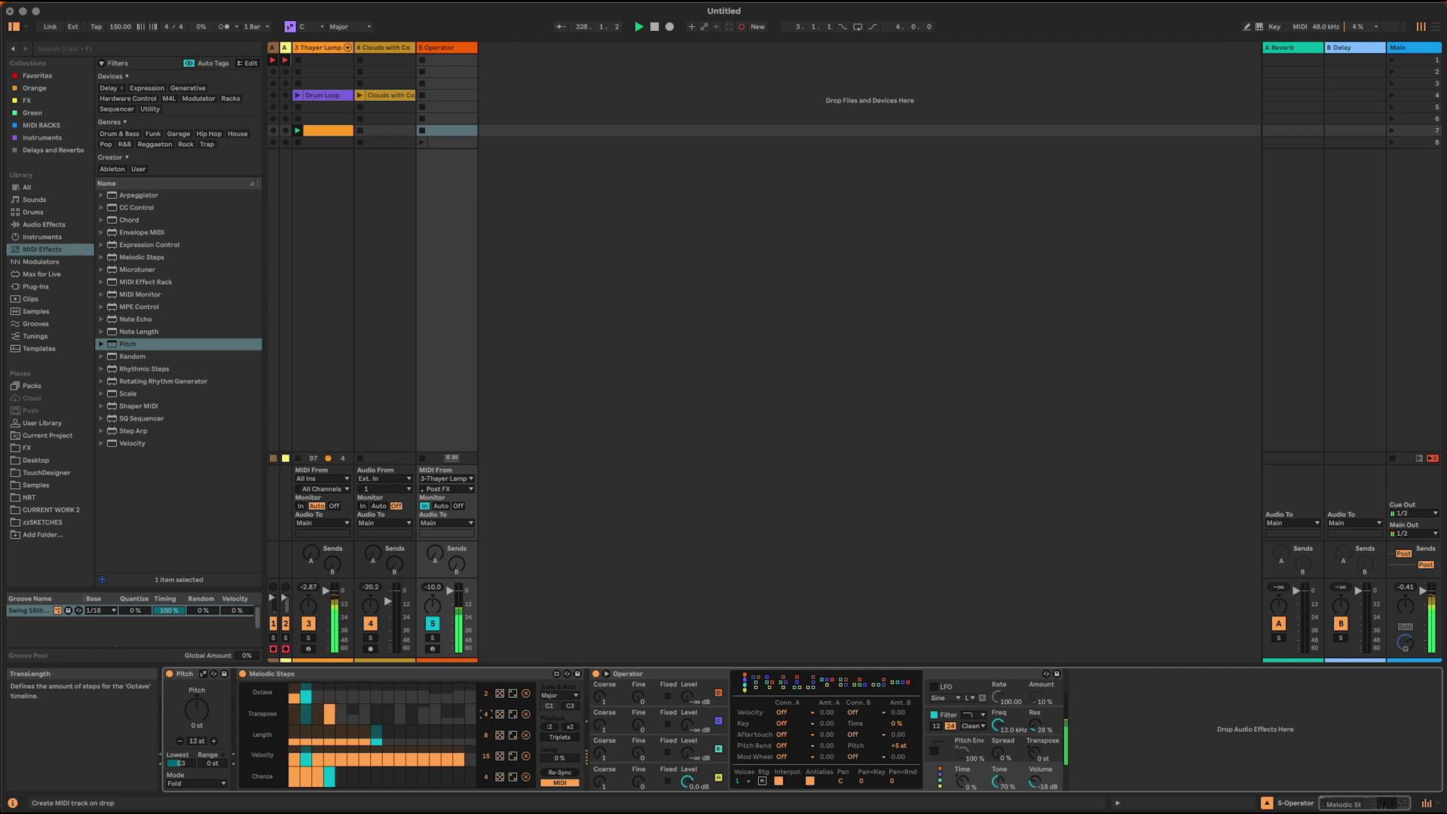
{"action": "left_click", "coordinate": [501, 716]}
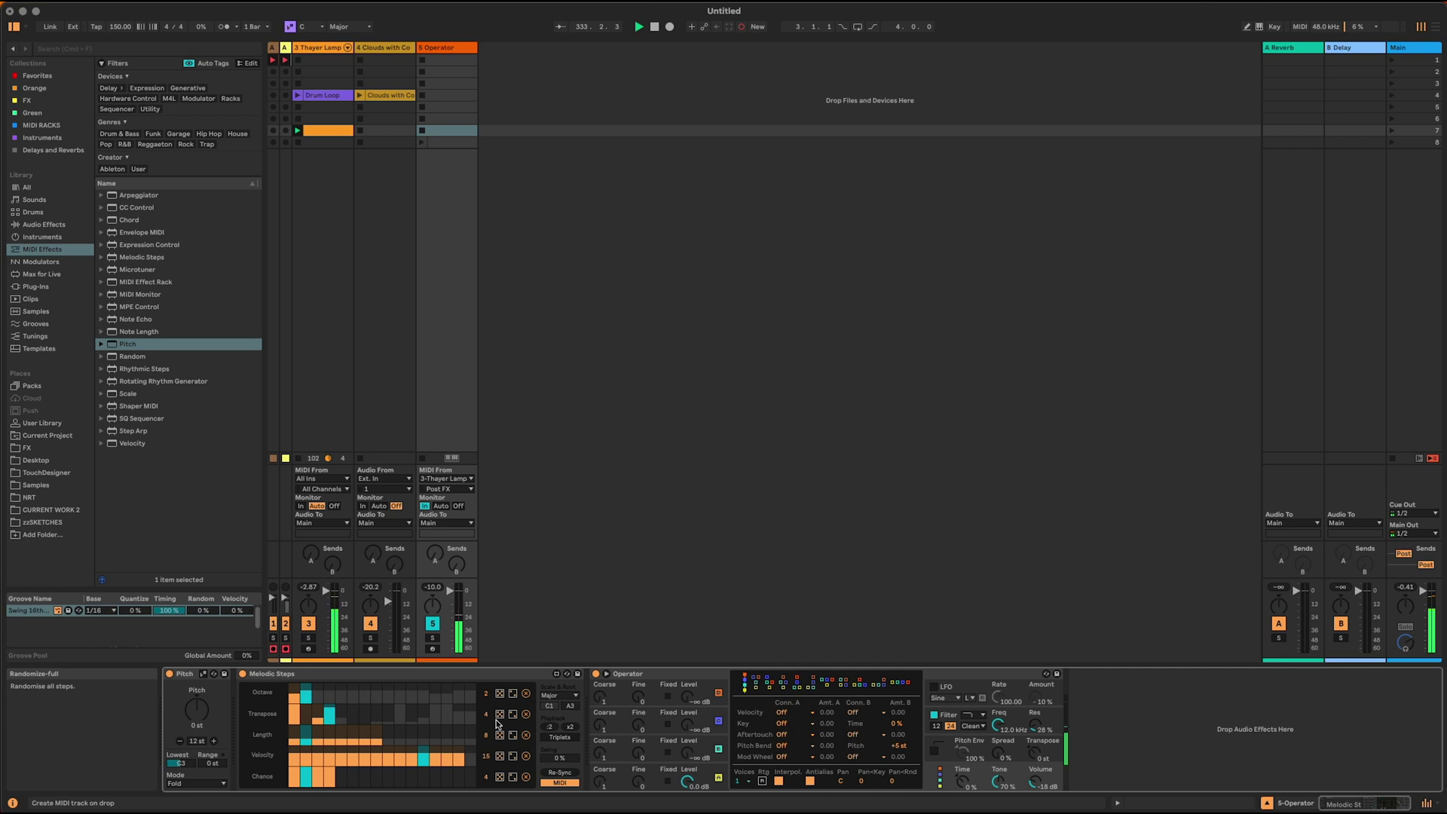
{"action": "double_click", "coordinate": [334, 133]}
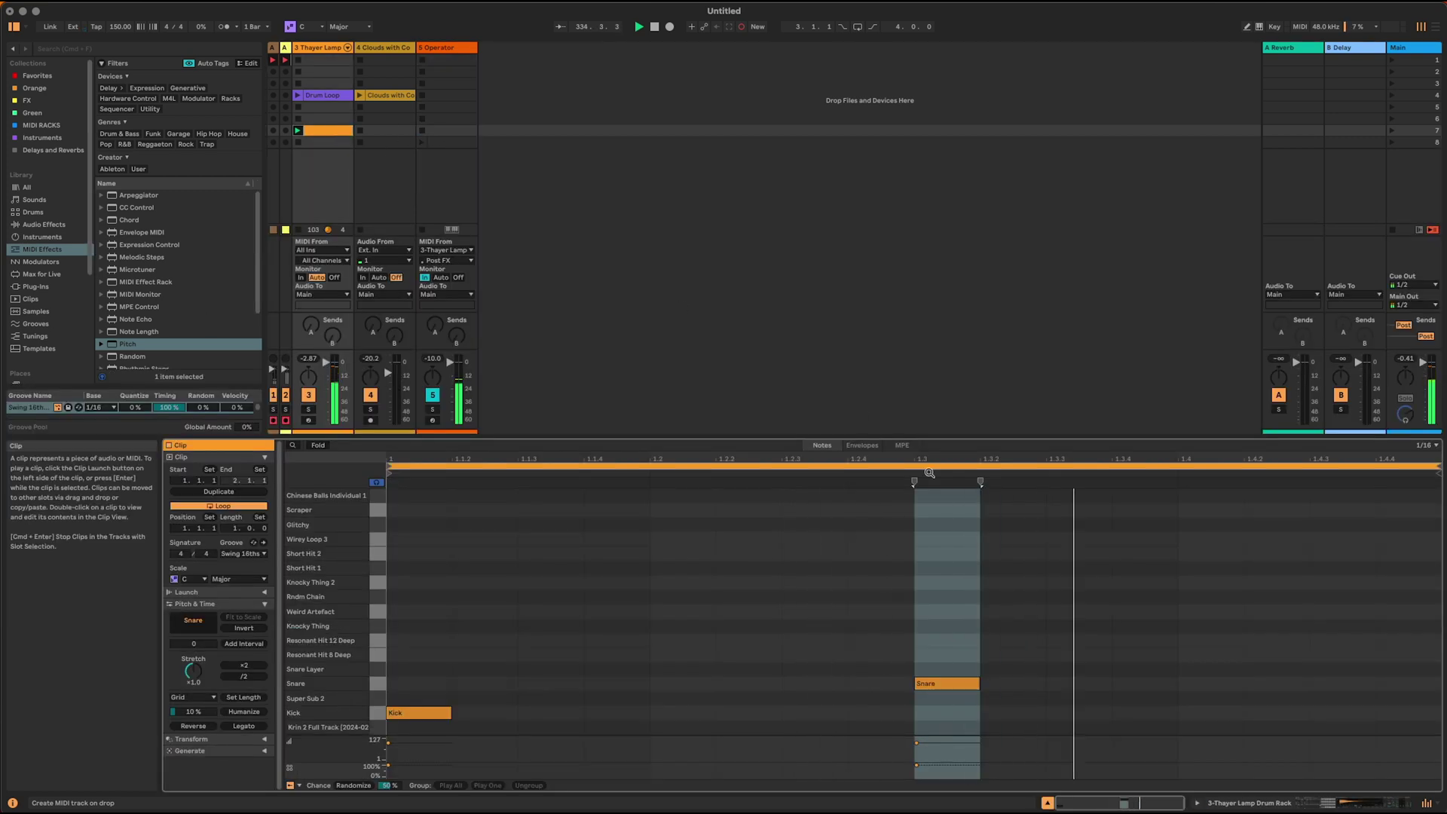
Step: Set the drum clip loop to 2 bars and add Kicks at 1.4 and 2.2 plus a Snare at 2.3
{"action": "left_click", "coordinate": [232, 530]}
{"action": "type", "text": "2"}
{"action": "key", "text": "Return"}
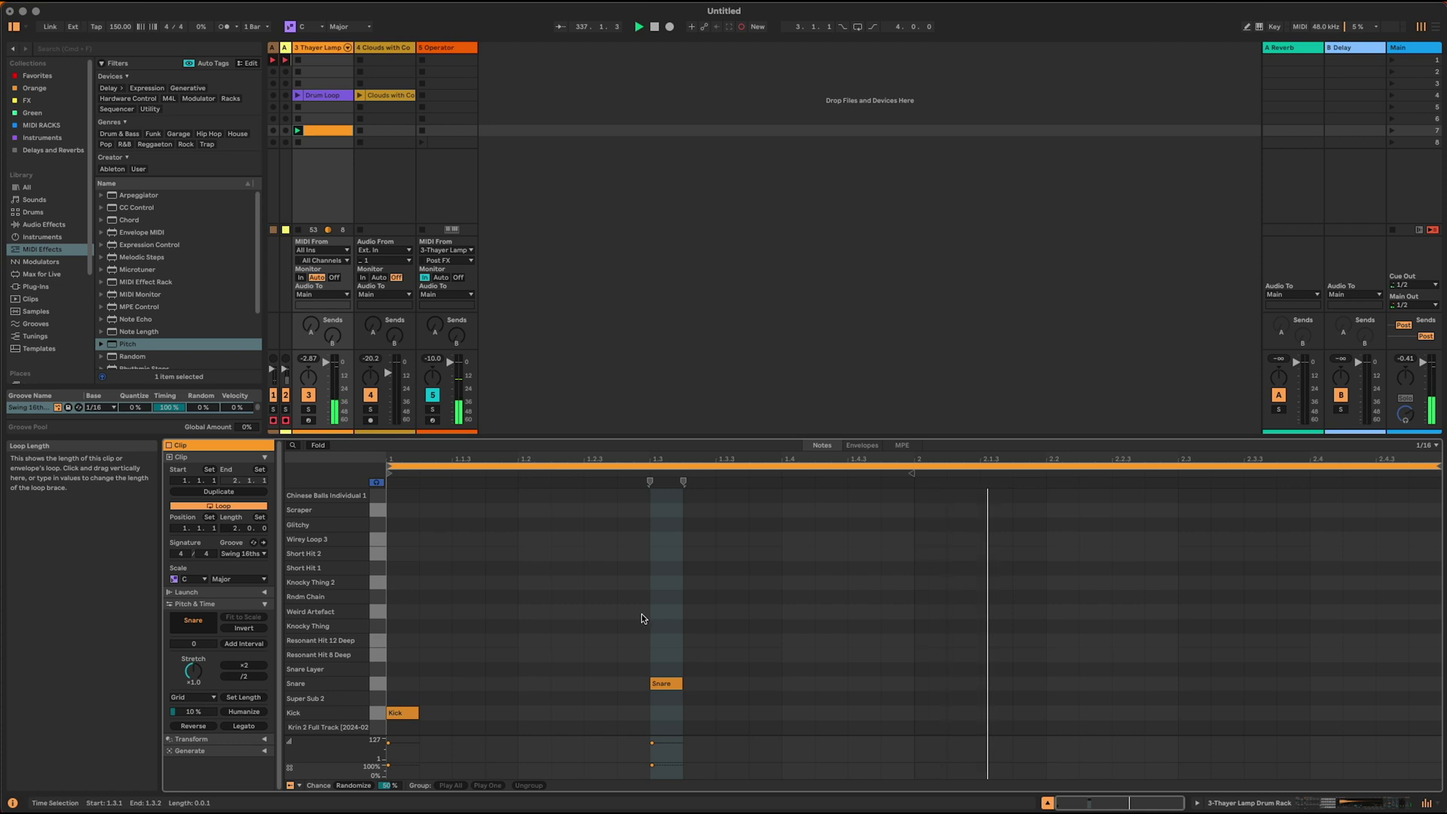
{"action": "double_click", "coordinate": [790, 710]}
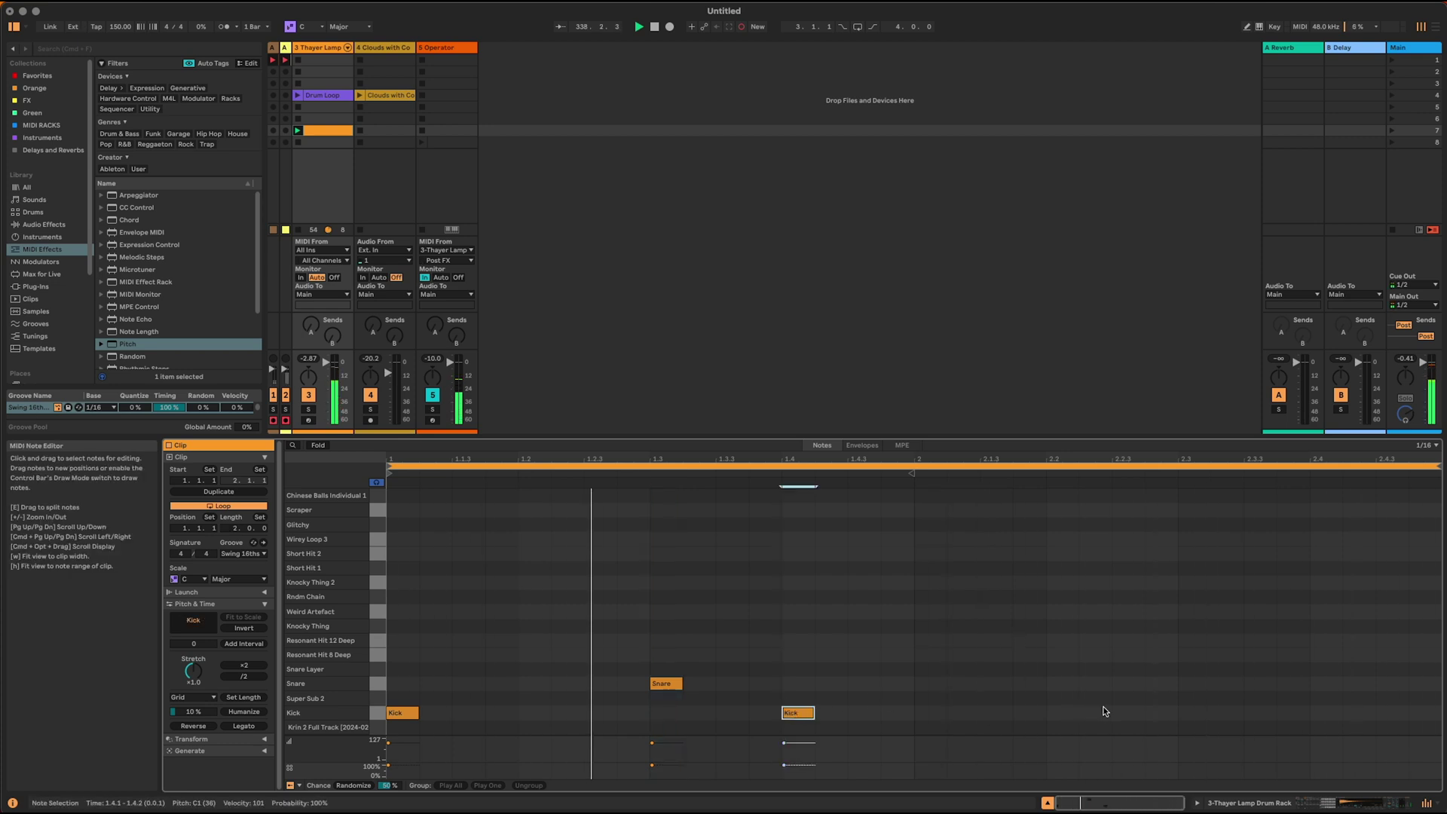
{"action": "double_click", "coordinate": [1056, 711]}
{"action": "double_click", "coordinate": [1192, 682]}
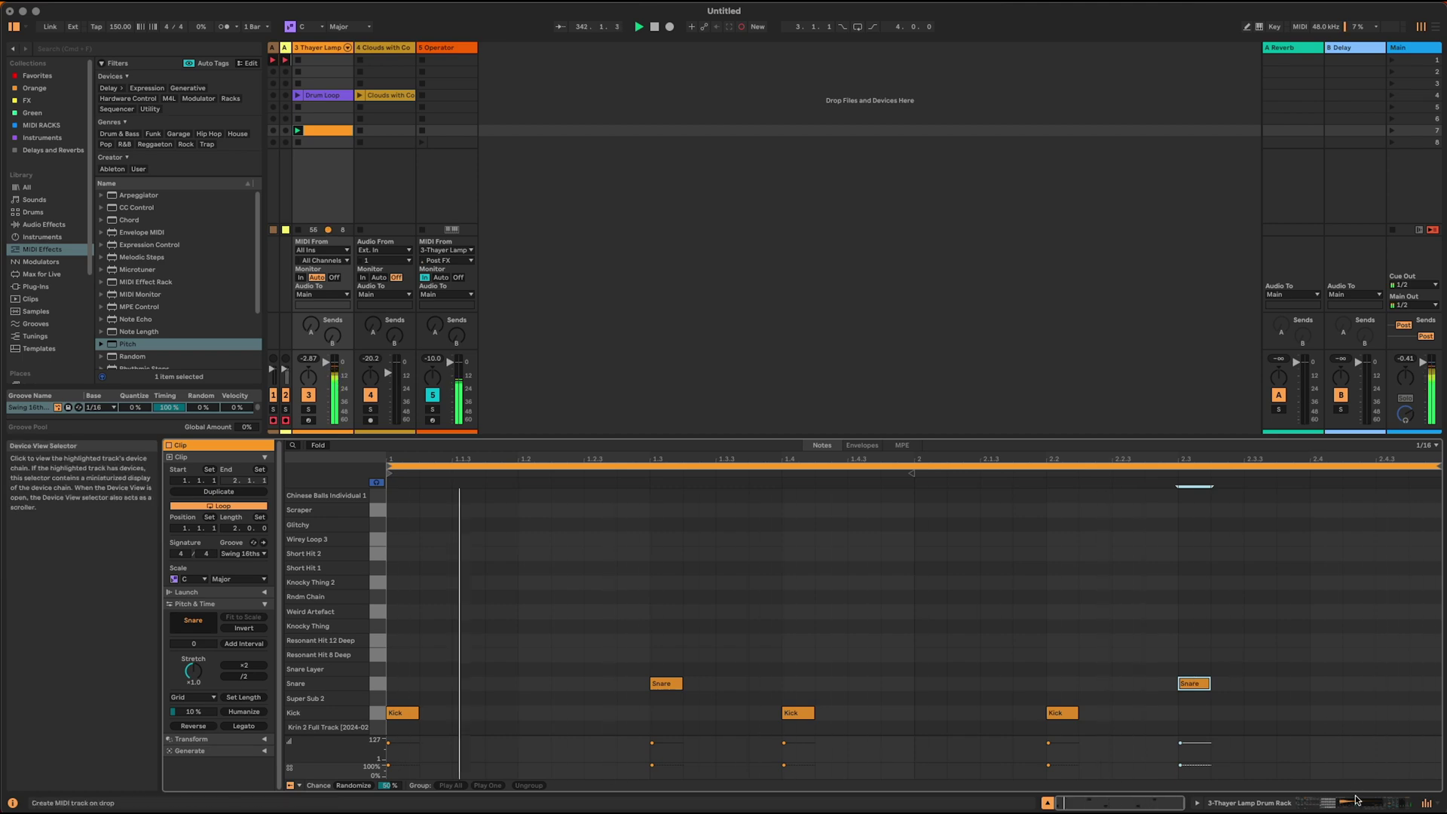
Step: Stretch all the clip's Kick and Snare notes to roughly quarter-note length
{"action": "key", "text": "shift+Tab"}
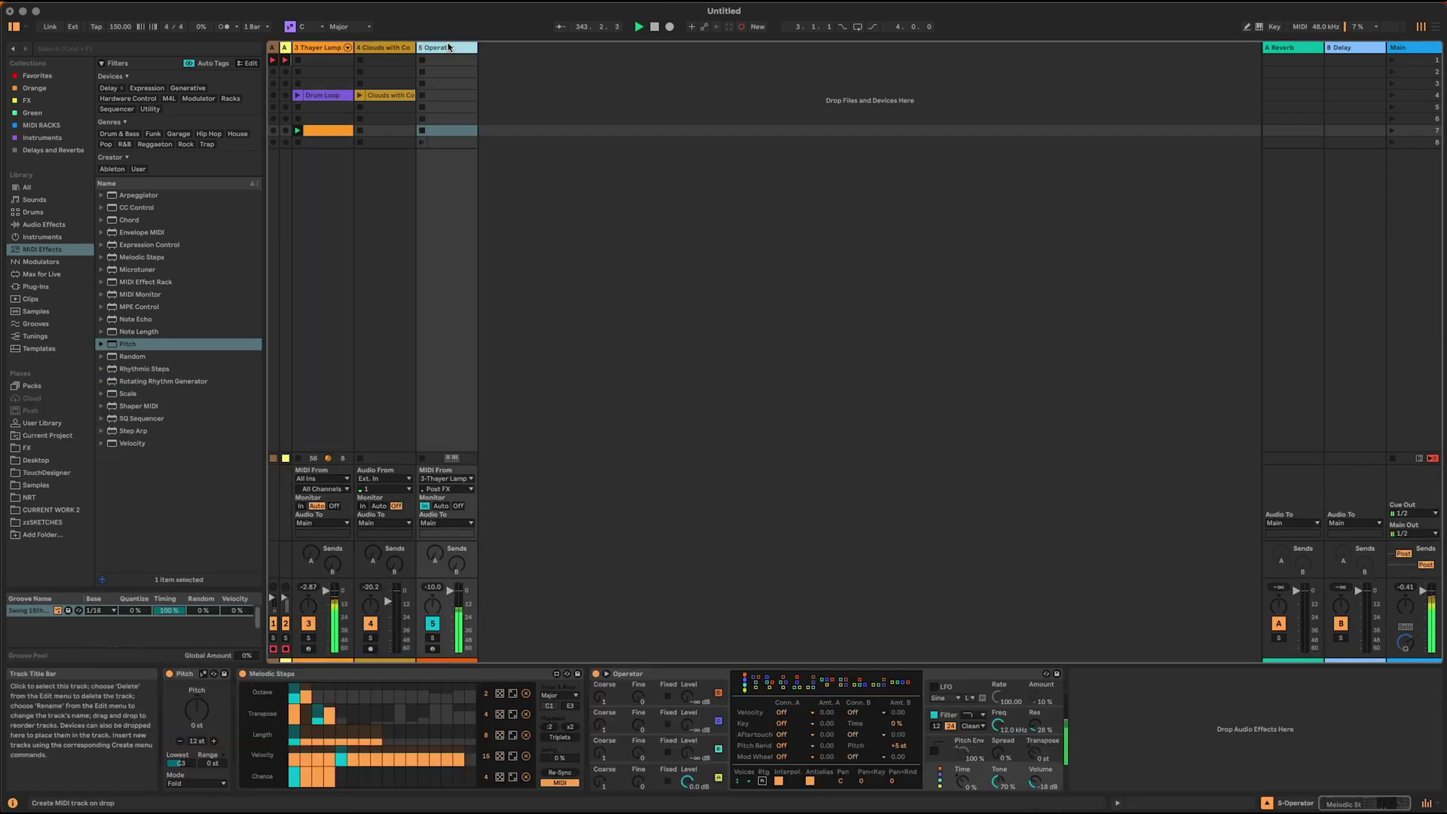
{"action": "key", "text": "Right"}
{"action": "key", "text": "Right"}
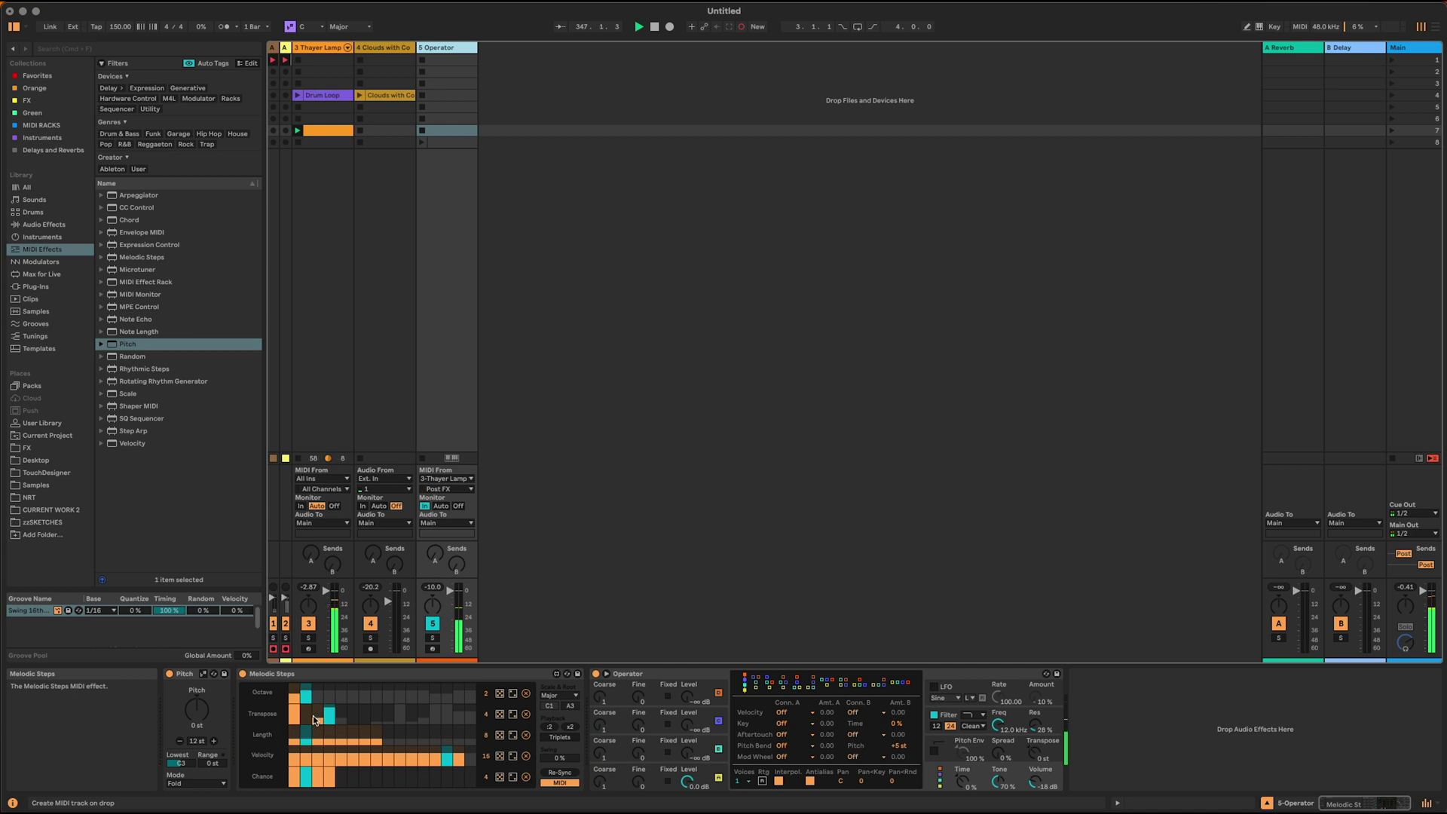
{"action": "left_click", "coordinate": [328, 129]}
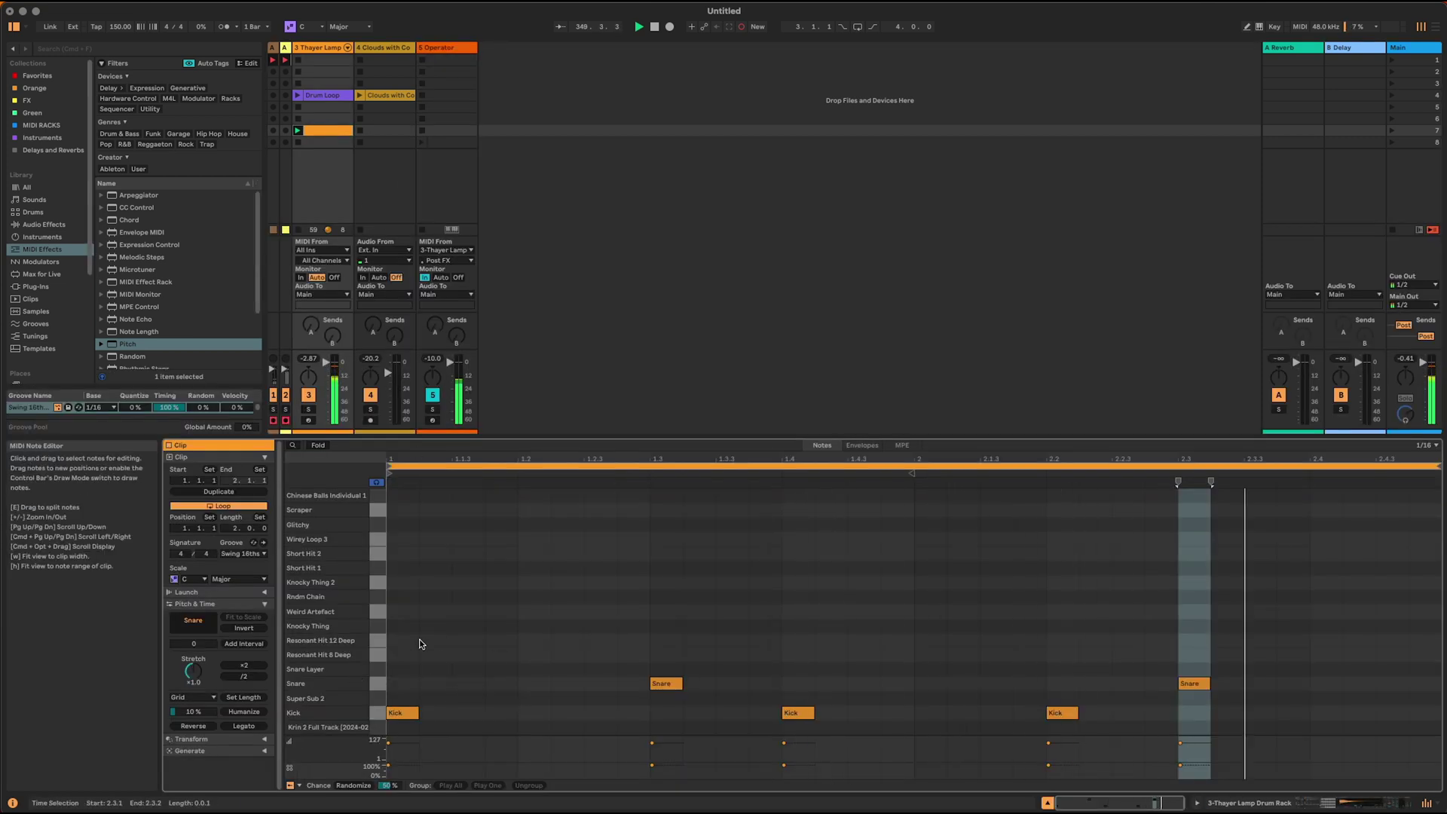
{"action": "key", "text": "super+a"}
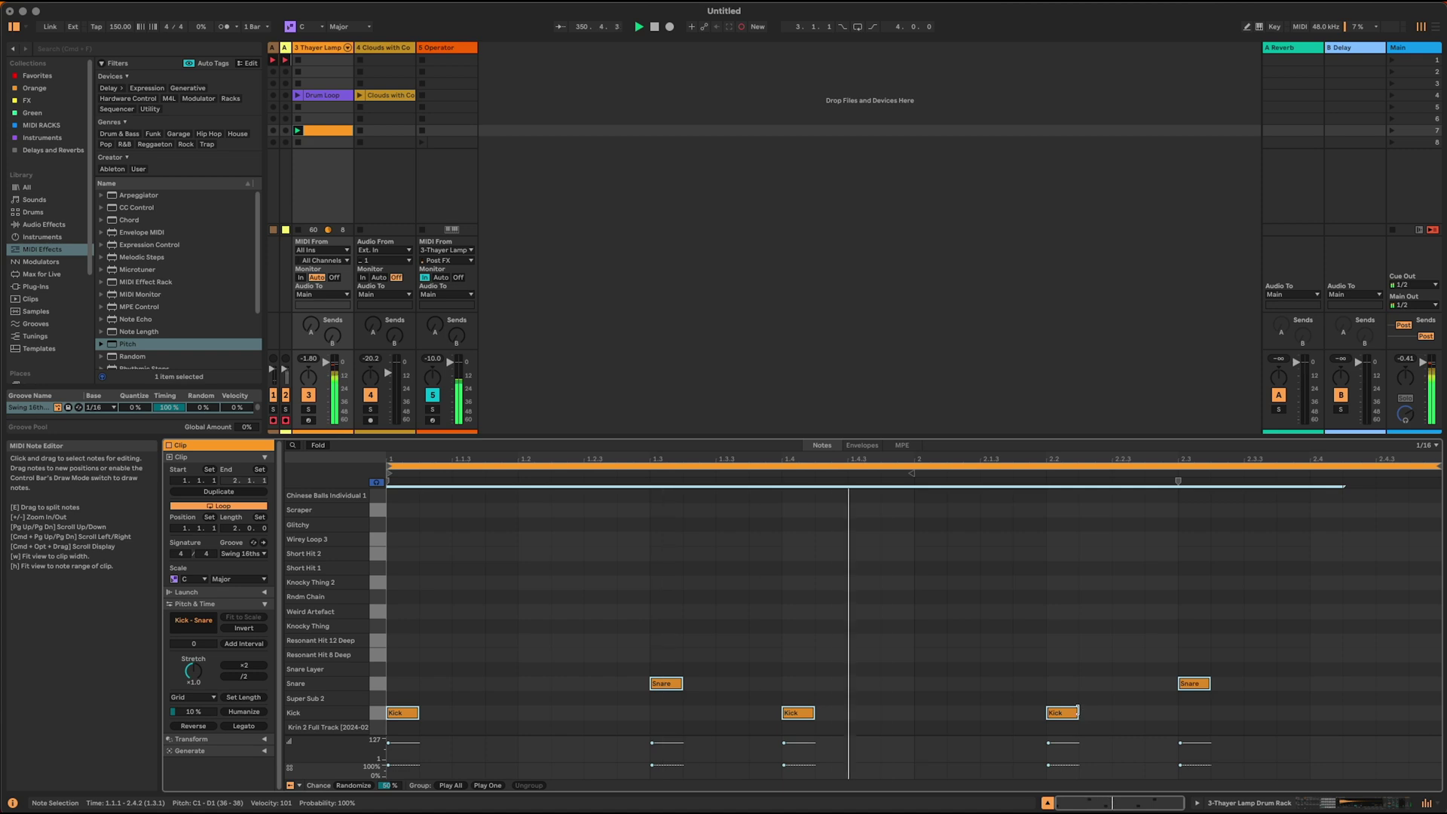
{"action": "left_click_drag", "start_coordinate": [1078, 711], "coordinate": [1177, 712]}
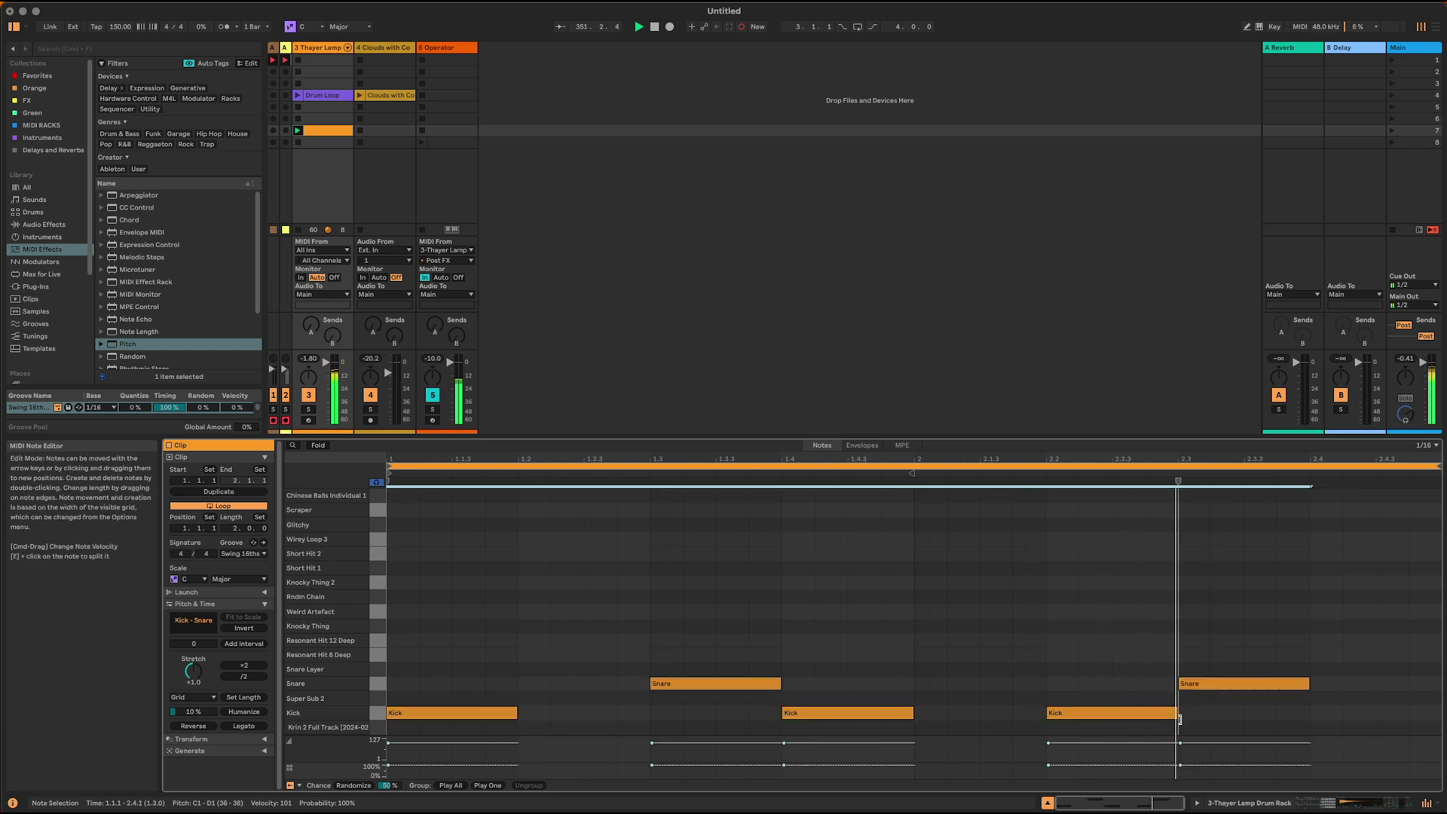
{"action": "left_click", "coordinate": [1361, 802]}
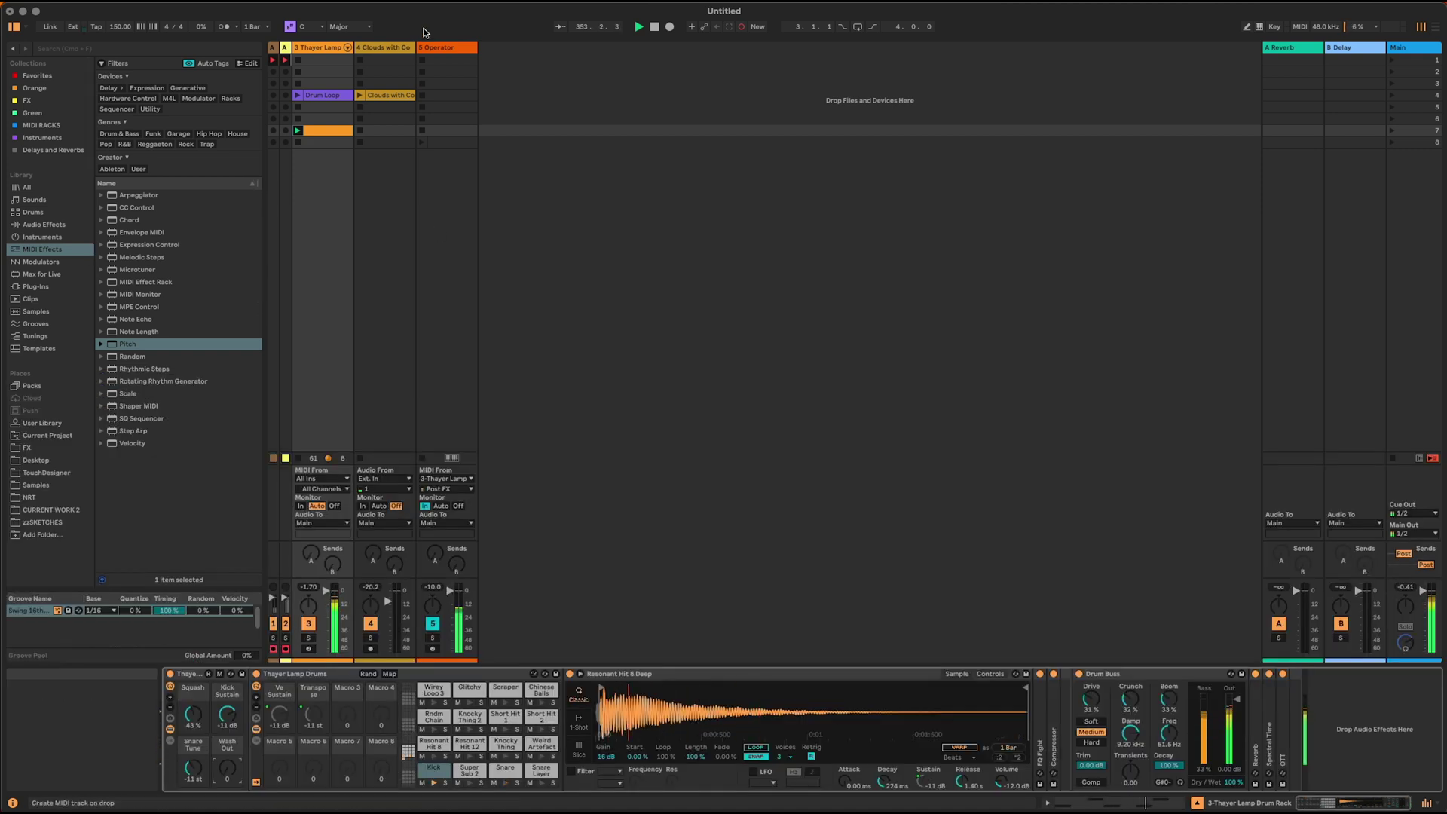
Step: Add Note Length to the 5-Operator chain, beat-synced with a 1/16 length
{"action": "left_click", "coordinate": [448, 131]}
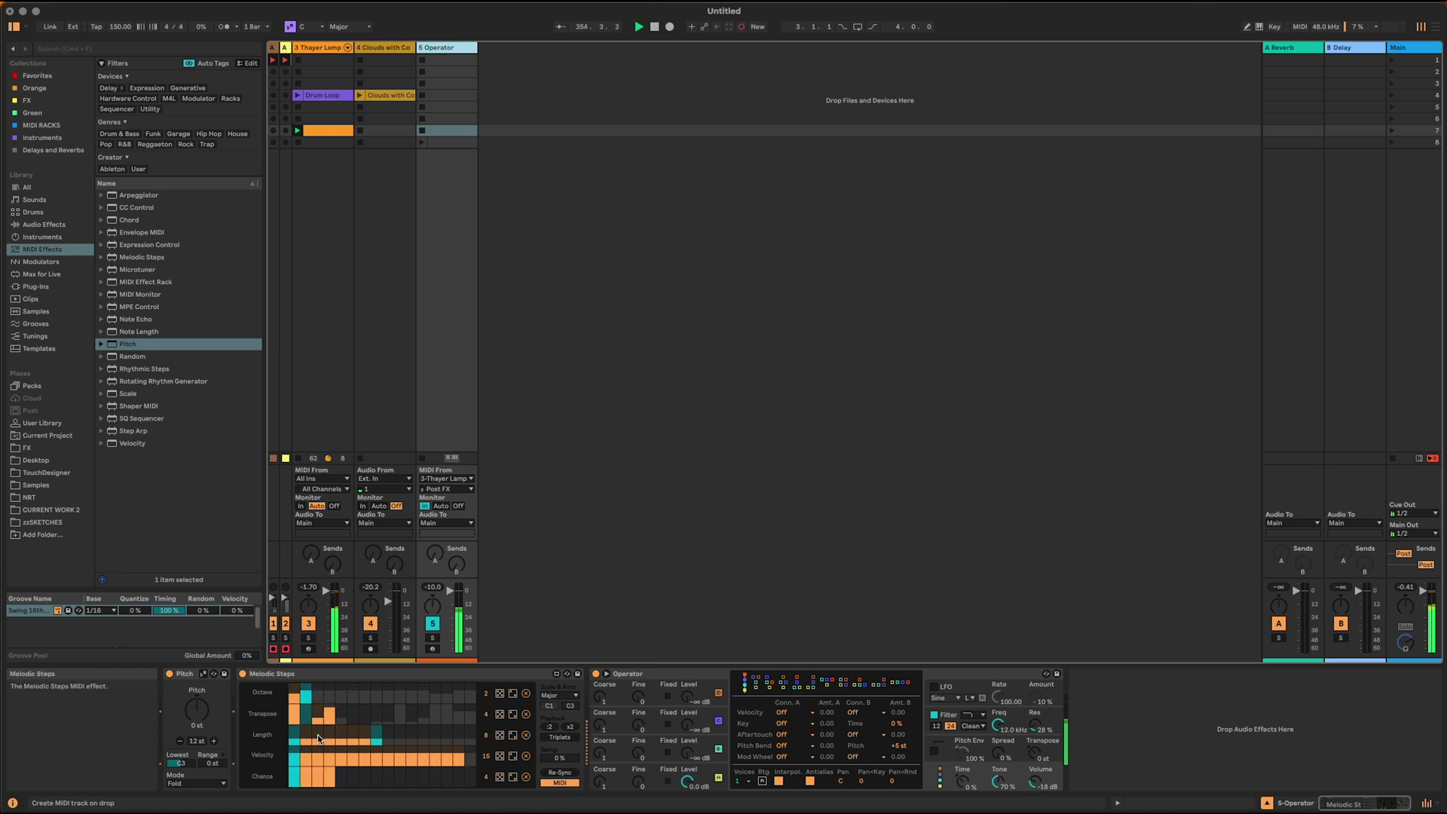
{"action": "left_click", "coordinate": [135, 332]}
{"action": "left_click_drag", "start_coordinate": [135, 333], "coordinate": [237, 727]}
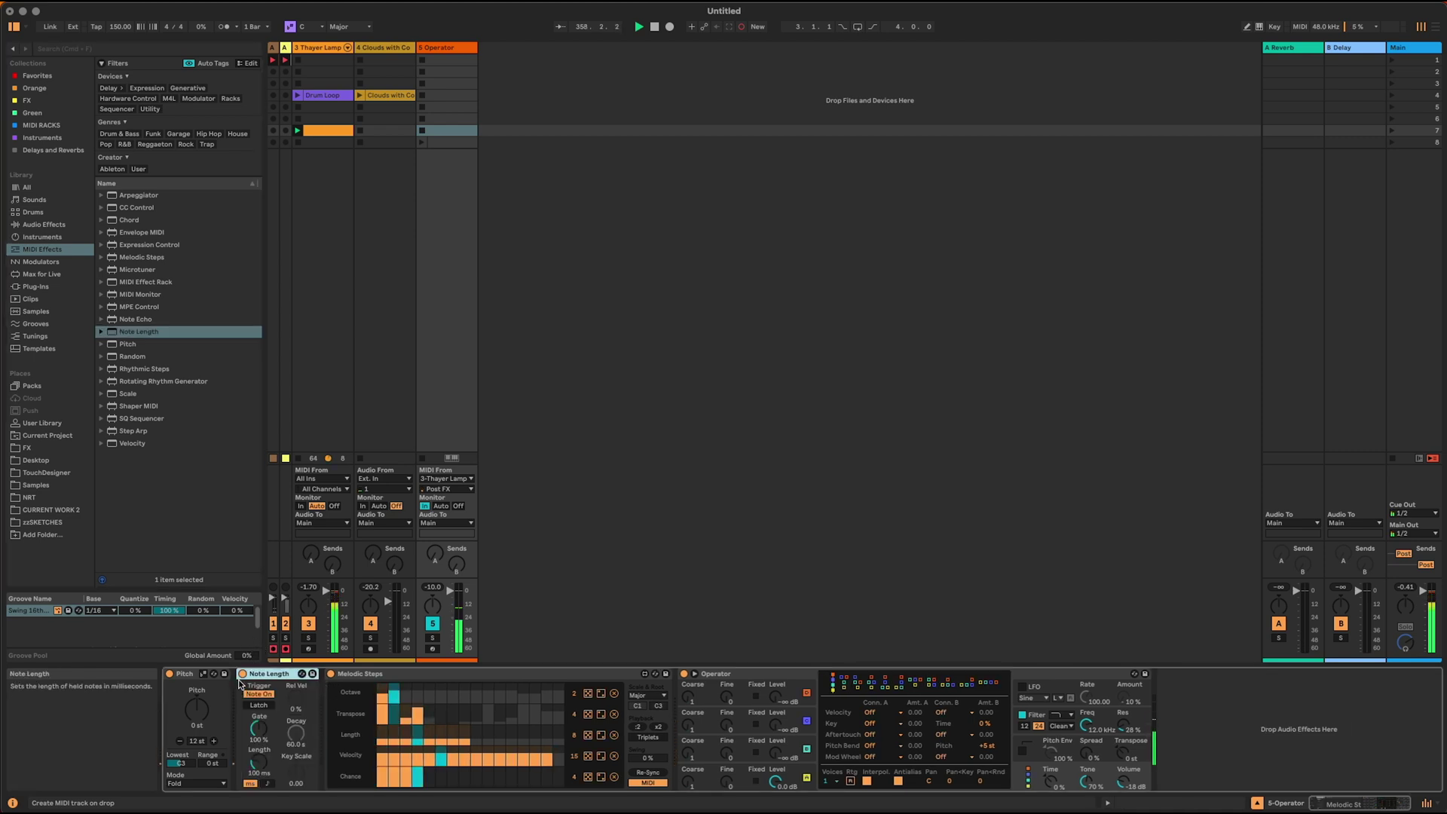
{"action": "left_click", "coordinate": [268, 784]}
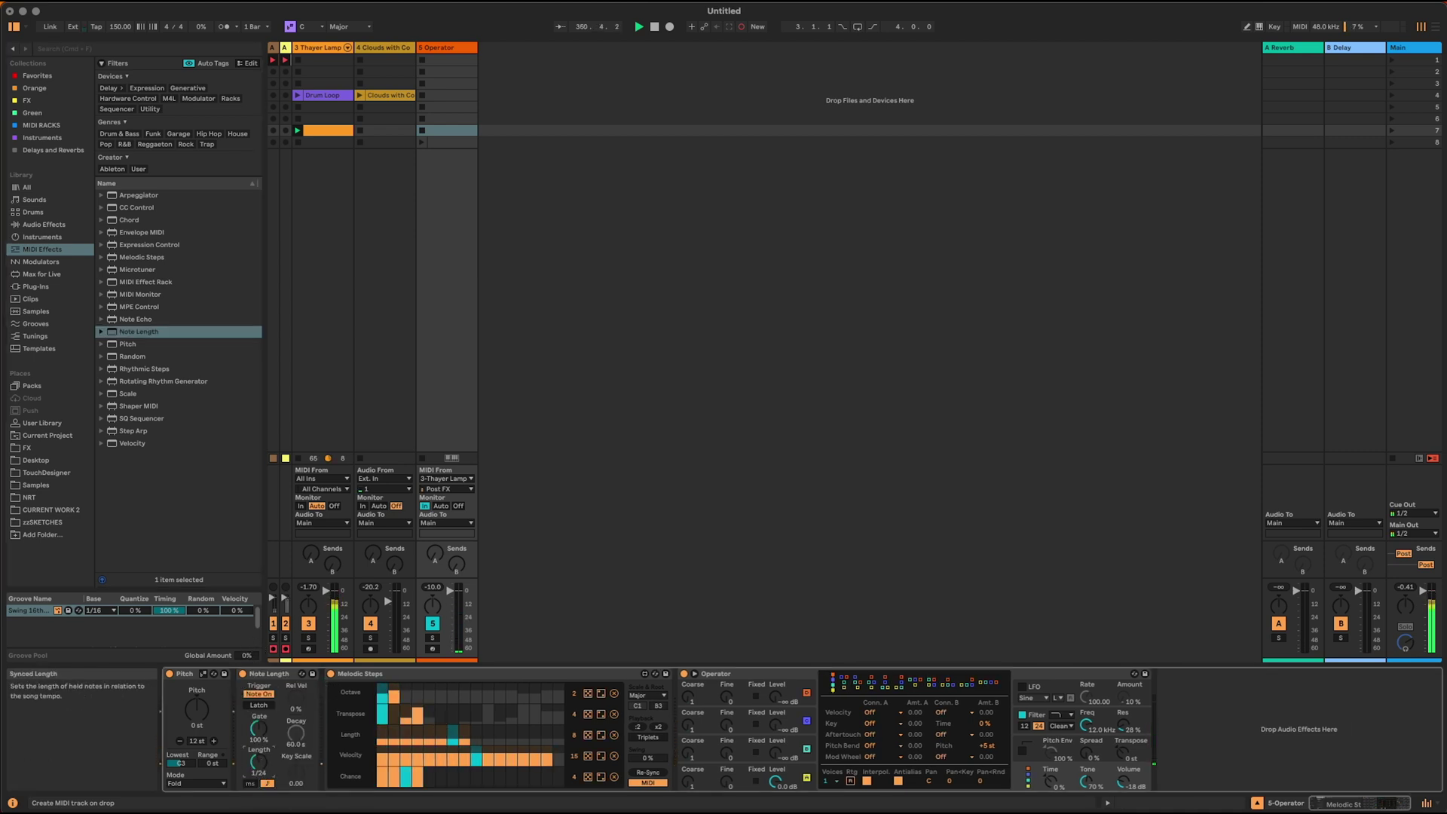
{"action": "left_click_drag", "start_coordinate": [261, 768], "coordinate": [261, 760]}
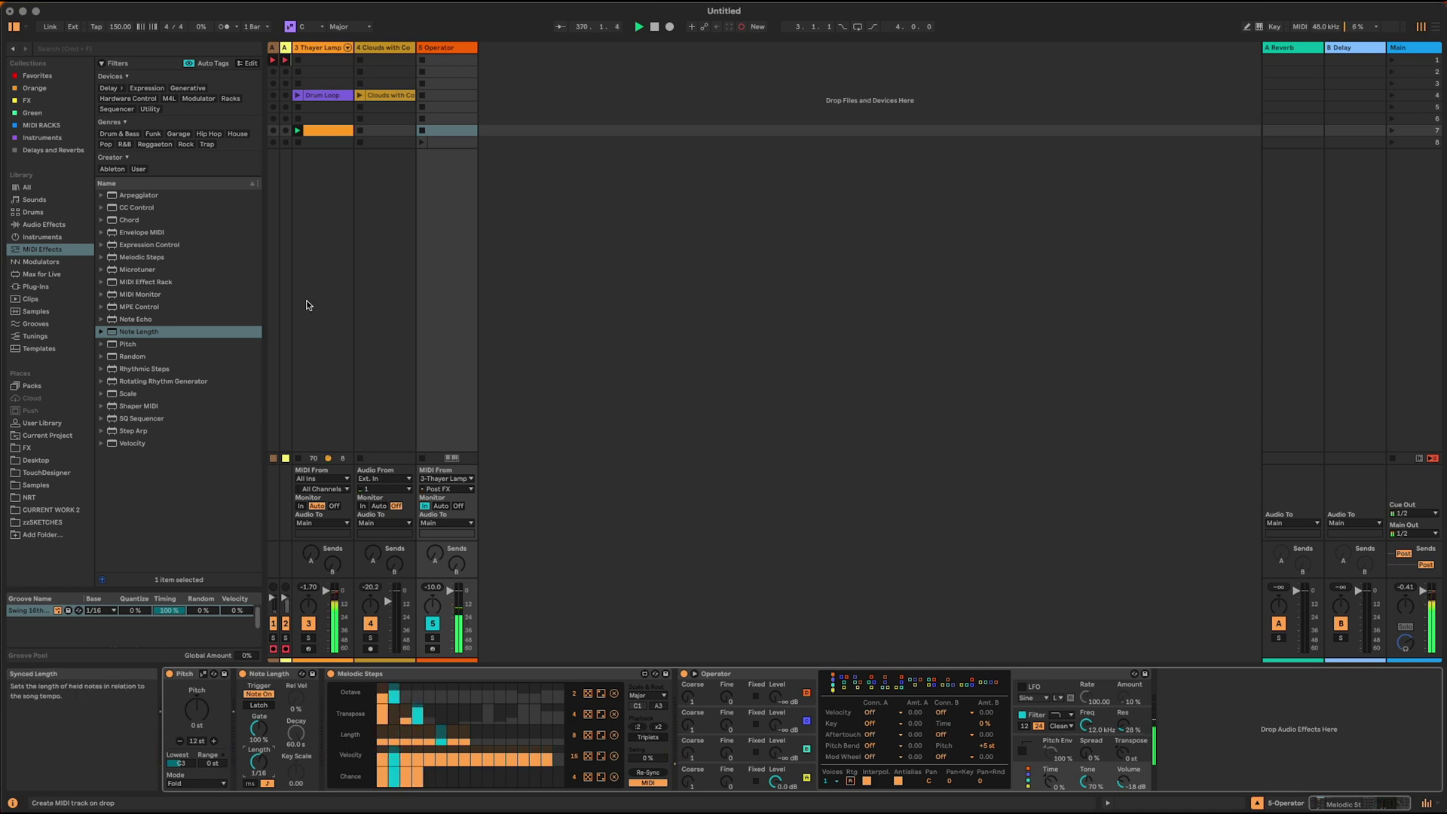
{"action": "left_click", "coordinate": [324, 130]}
Step: Select every Kick and Snare note in the drum loop and cut them to brief slivers
{"action": "double_click", "coordinate": [325, 130]}
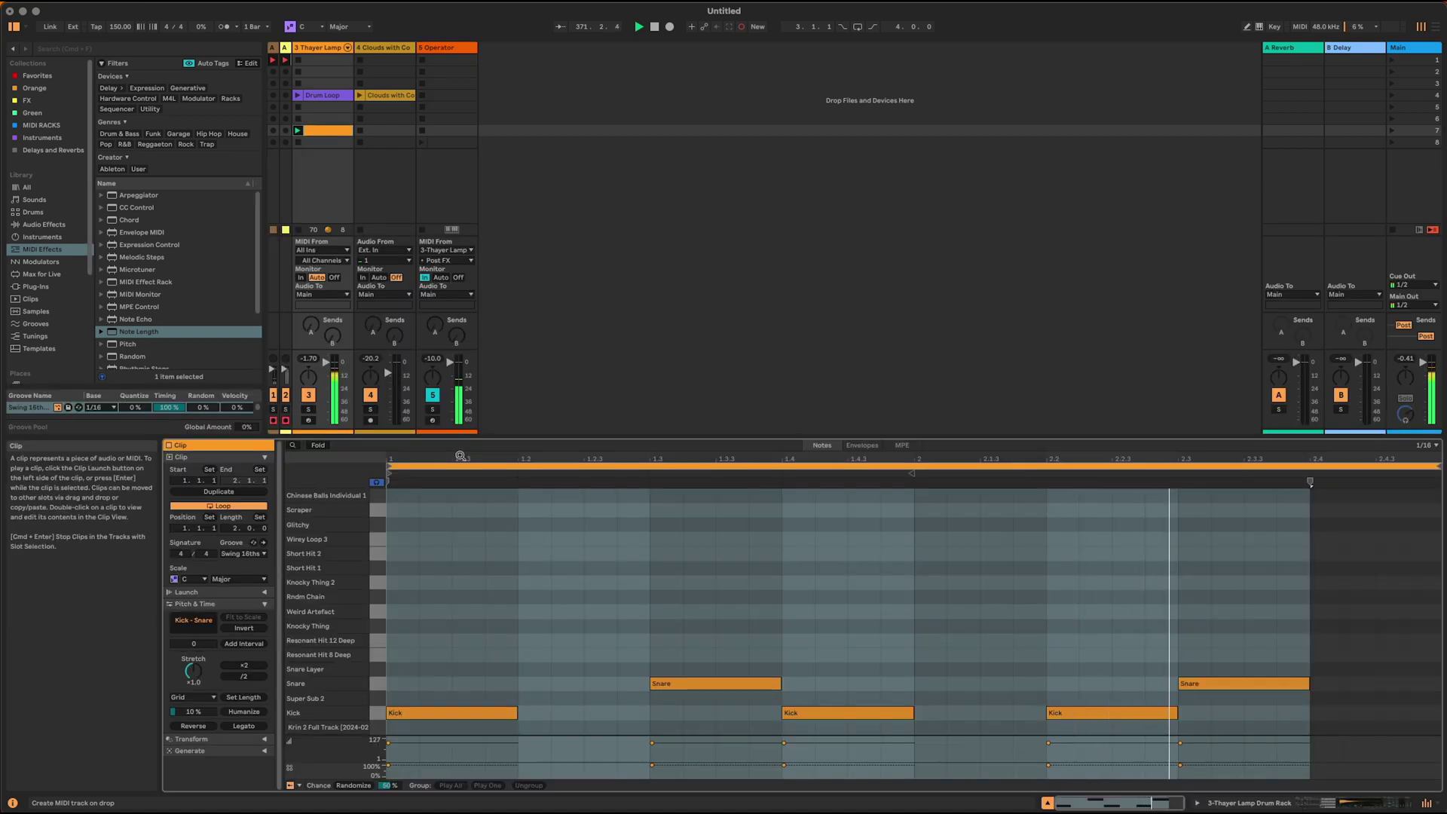
{"action": "left_click_drag", "start_coordinate": [450, 603], "coordinate": [1083, 716]}
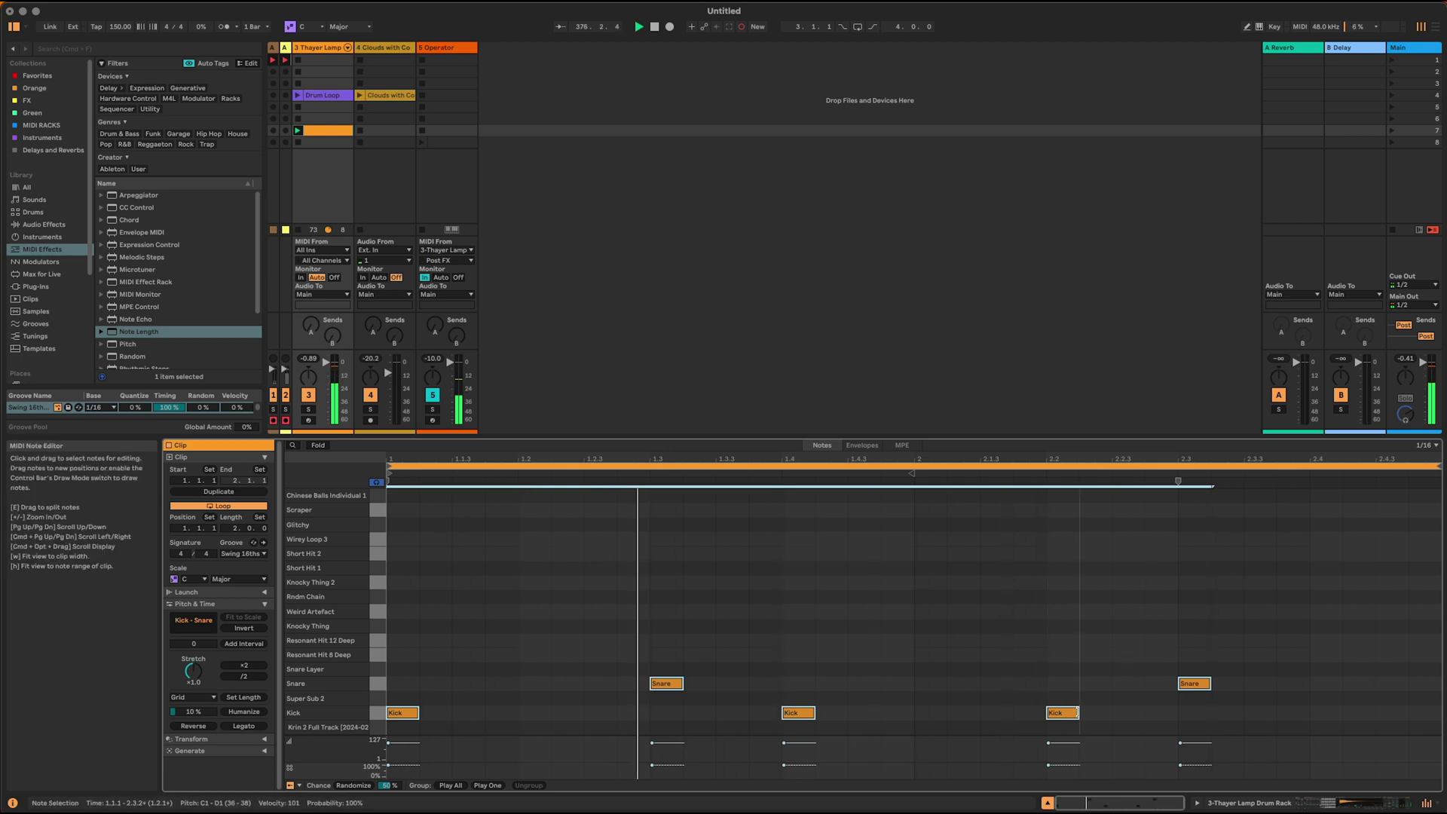
{"action": "left_click_drag", "start_coordinate": [1077, 713], "coordinate": [1053, 711]}
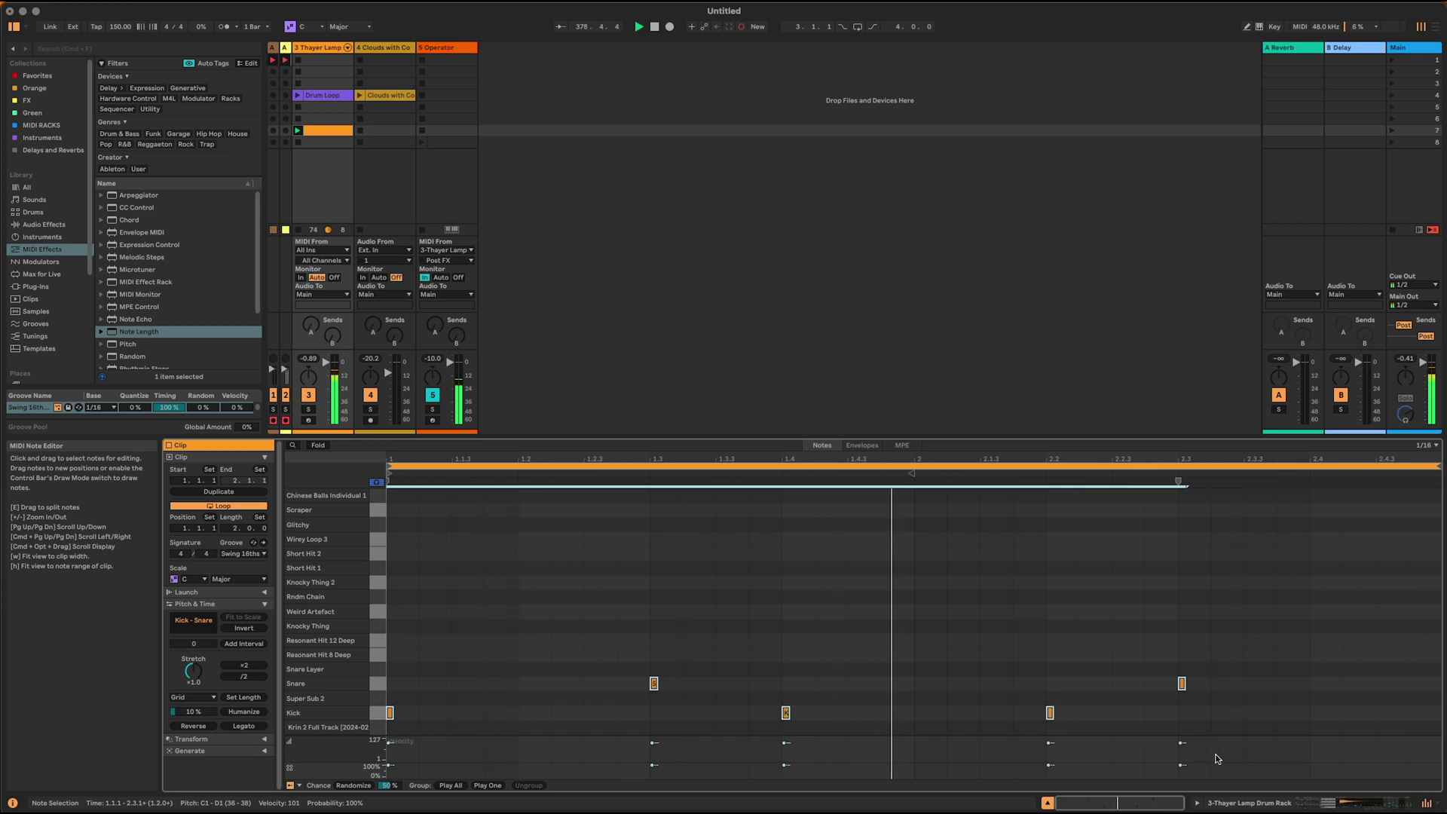
{"action": "key", "text": "shift+Tab"}
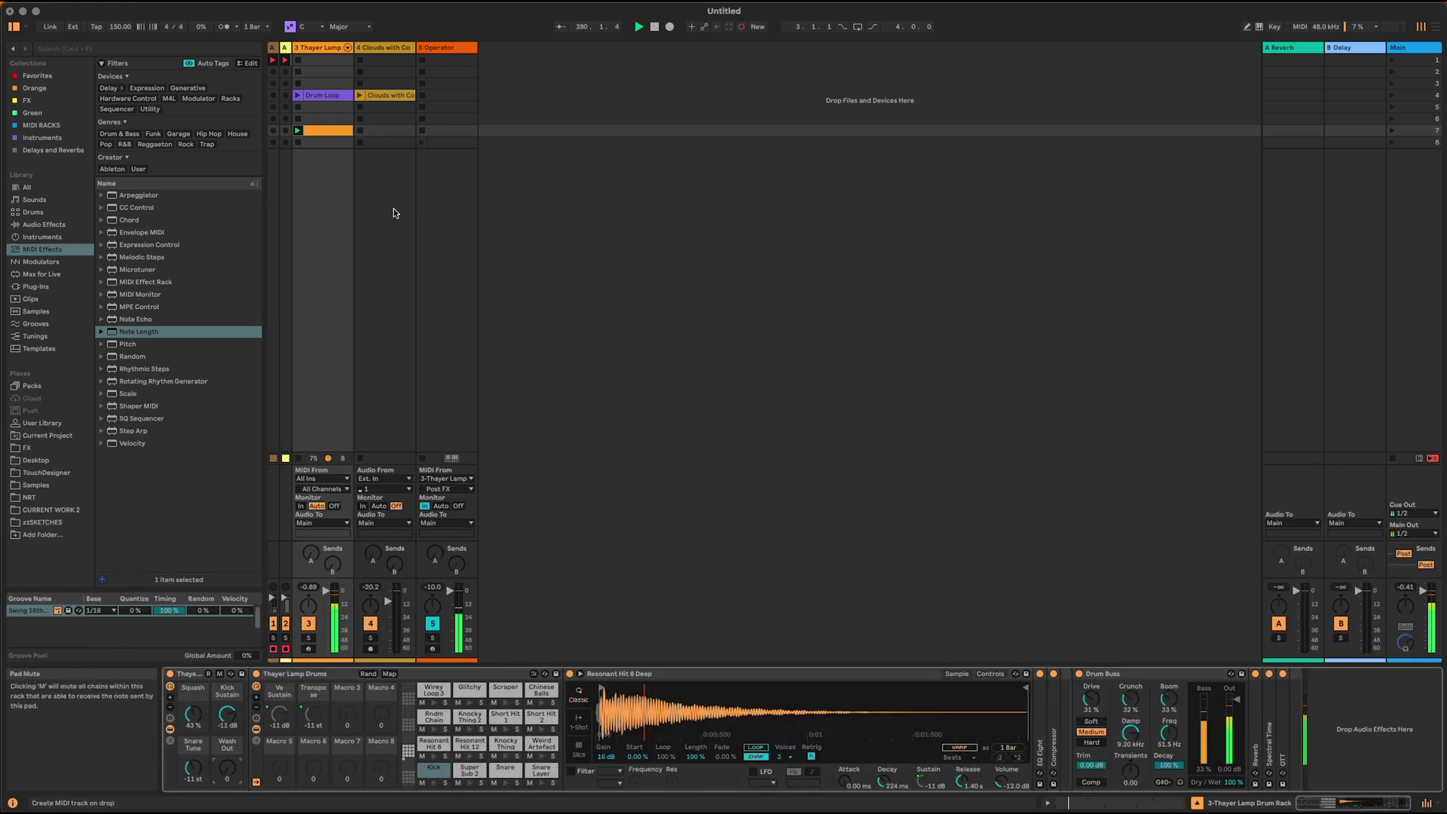
{"action": "left_click", "coordinate": [429, 47]}
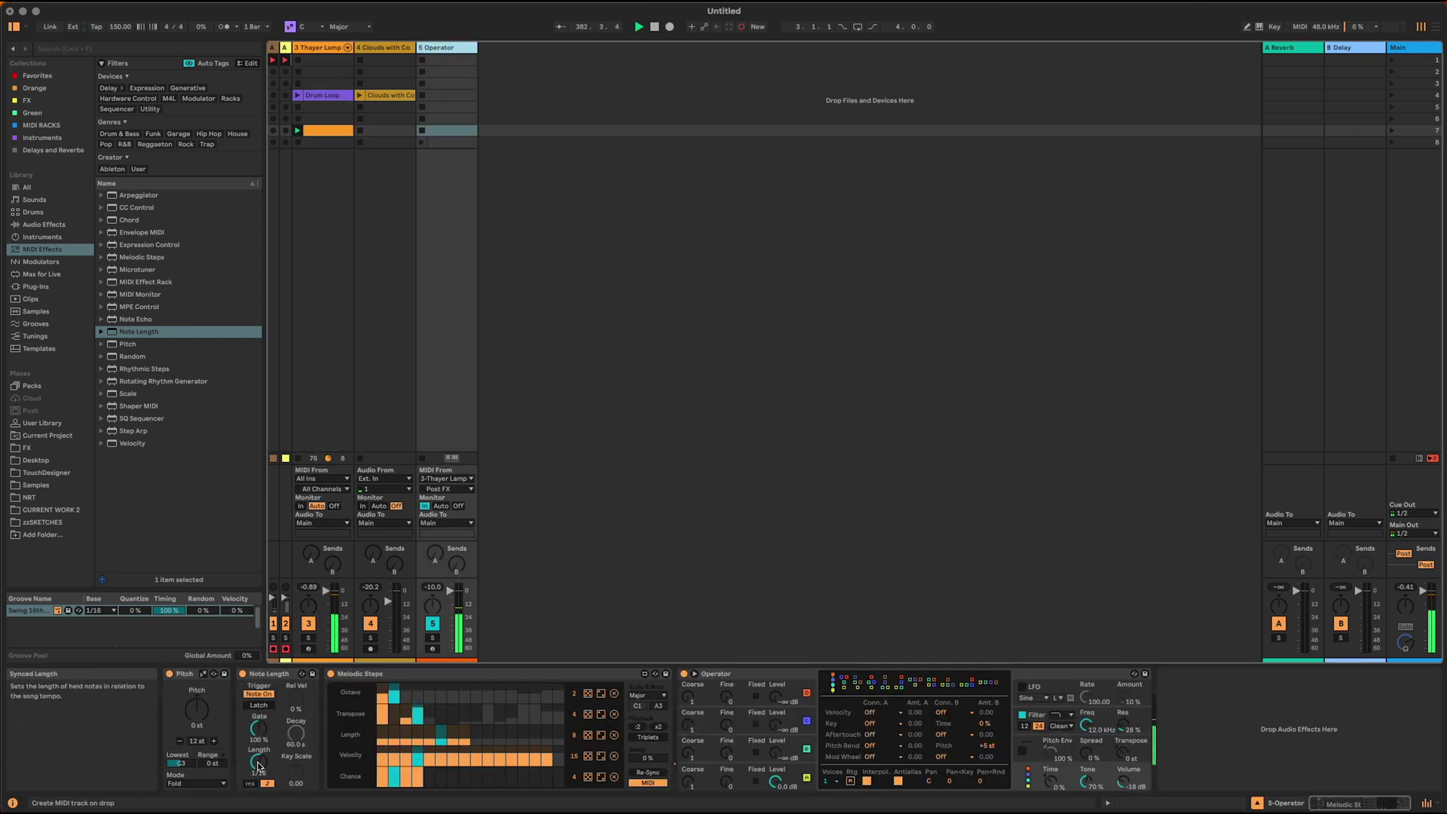
Step: Draw eight Rndm Chain notes on every 1/8 of bar 1, from 1.1 to 1.4.3
{"action": "double_click", "coordinate": [329, 132]}
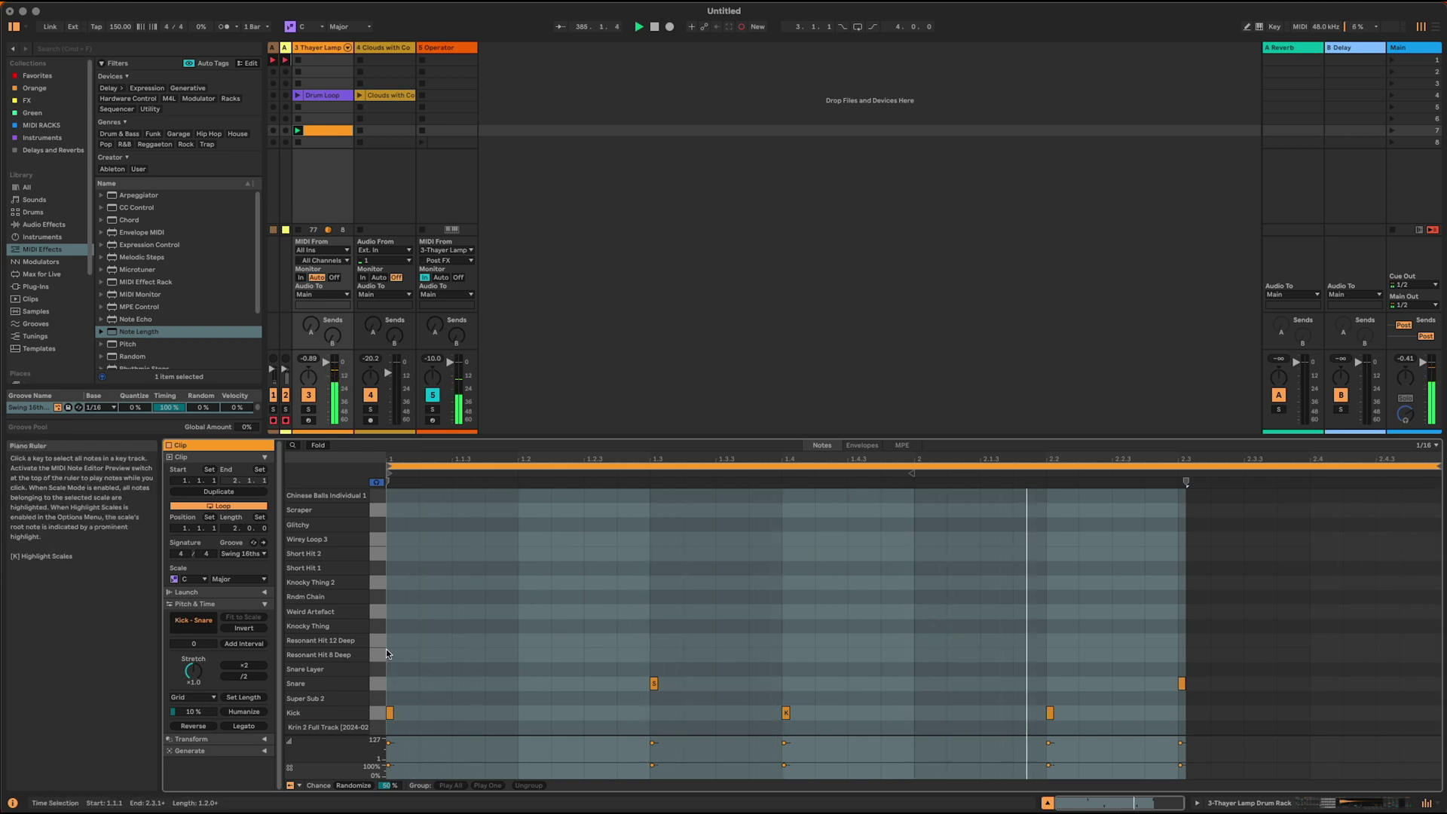
{"action": "double_click", "coordinate": [395, 599]}
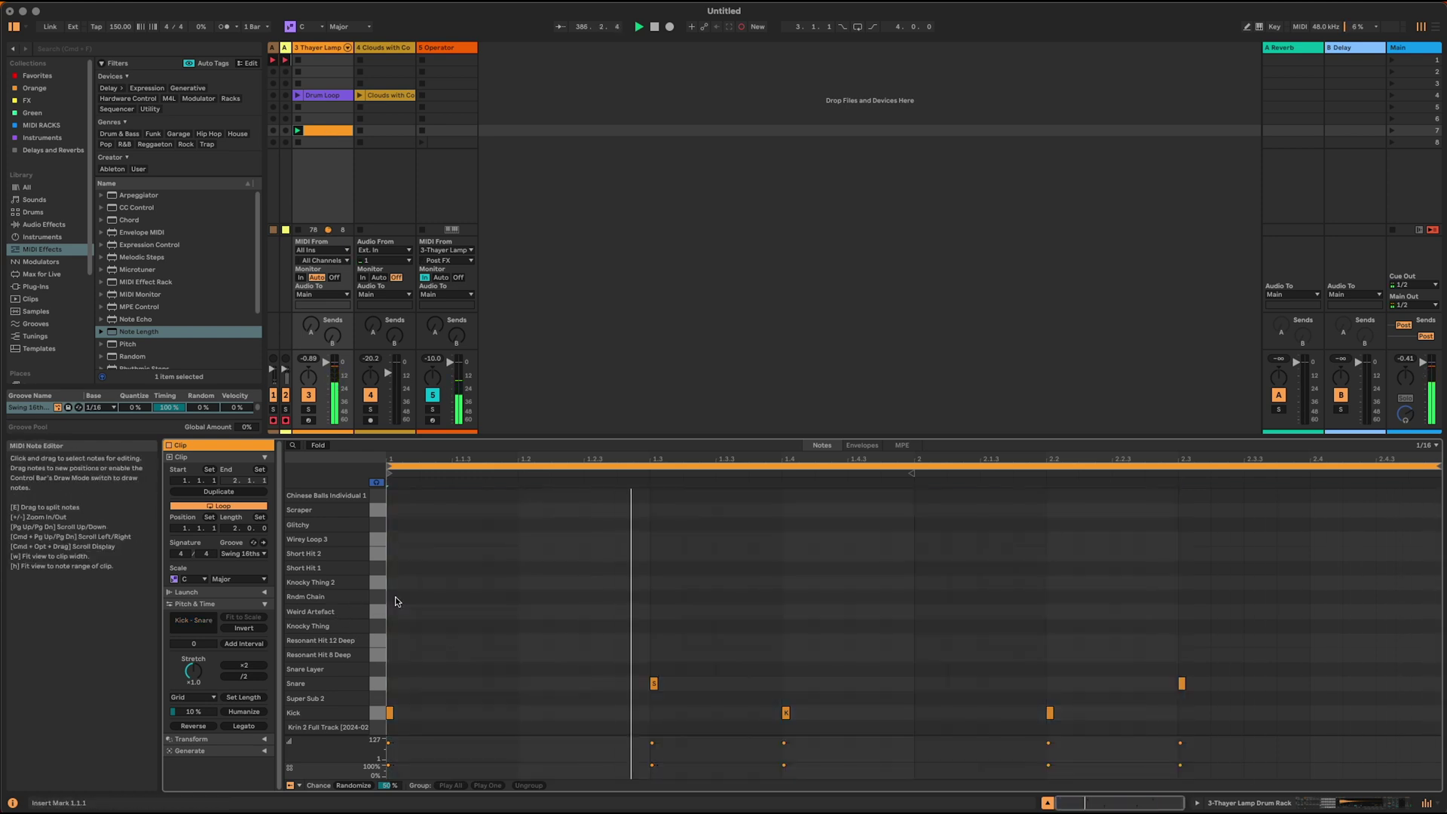
{"action": "double_click", "coordinate": [435, 597]}
{"action": "left_click_drag", "start_coordinate": [436, 602], "coordinate": [469, 602]}
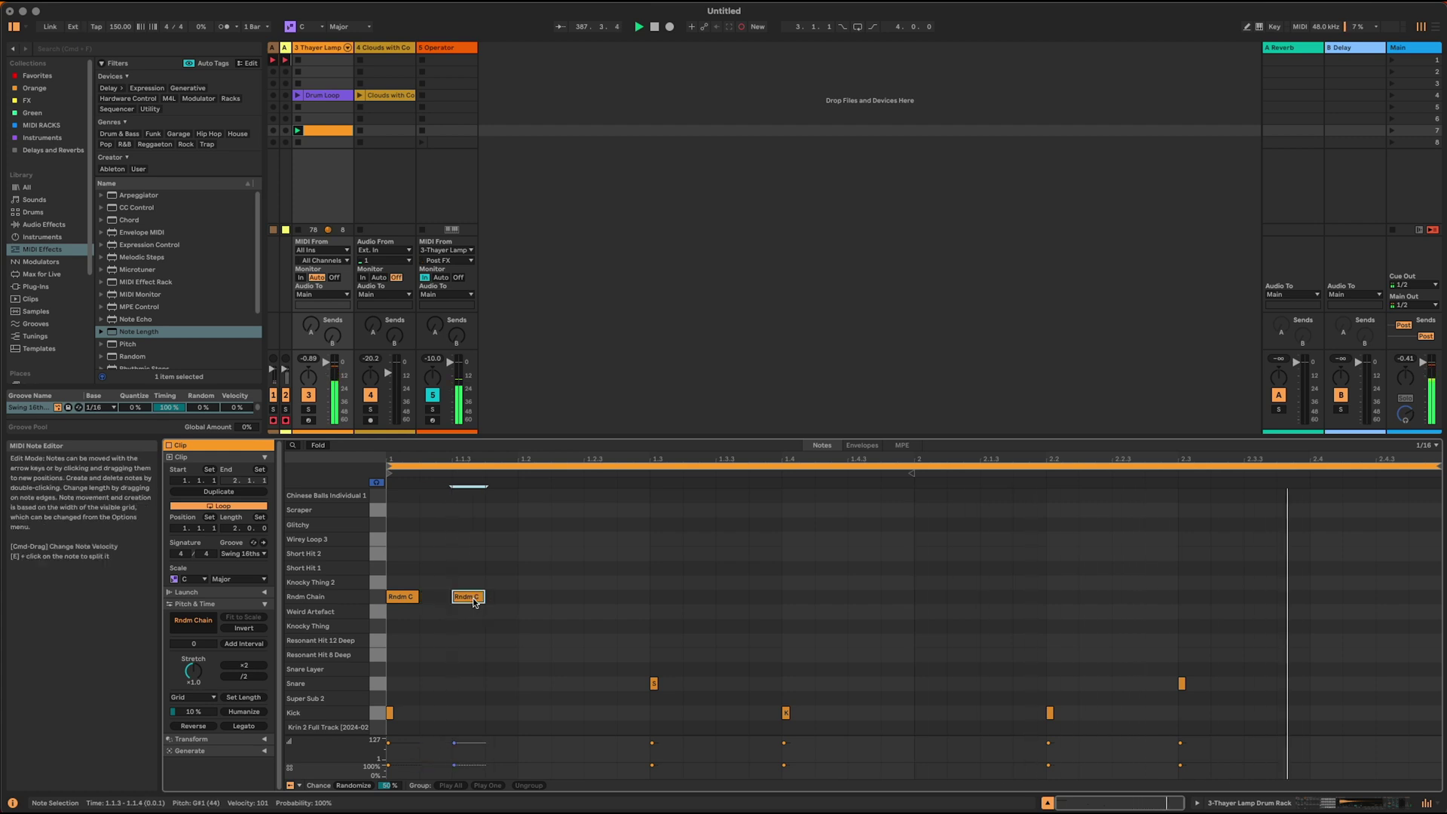
{"action": "double_click", "coordinate": [533, 596]}
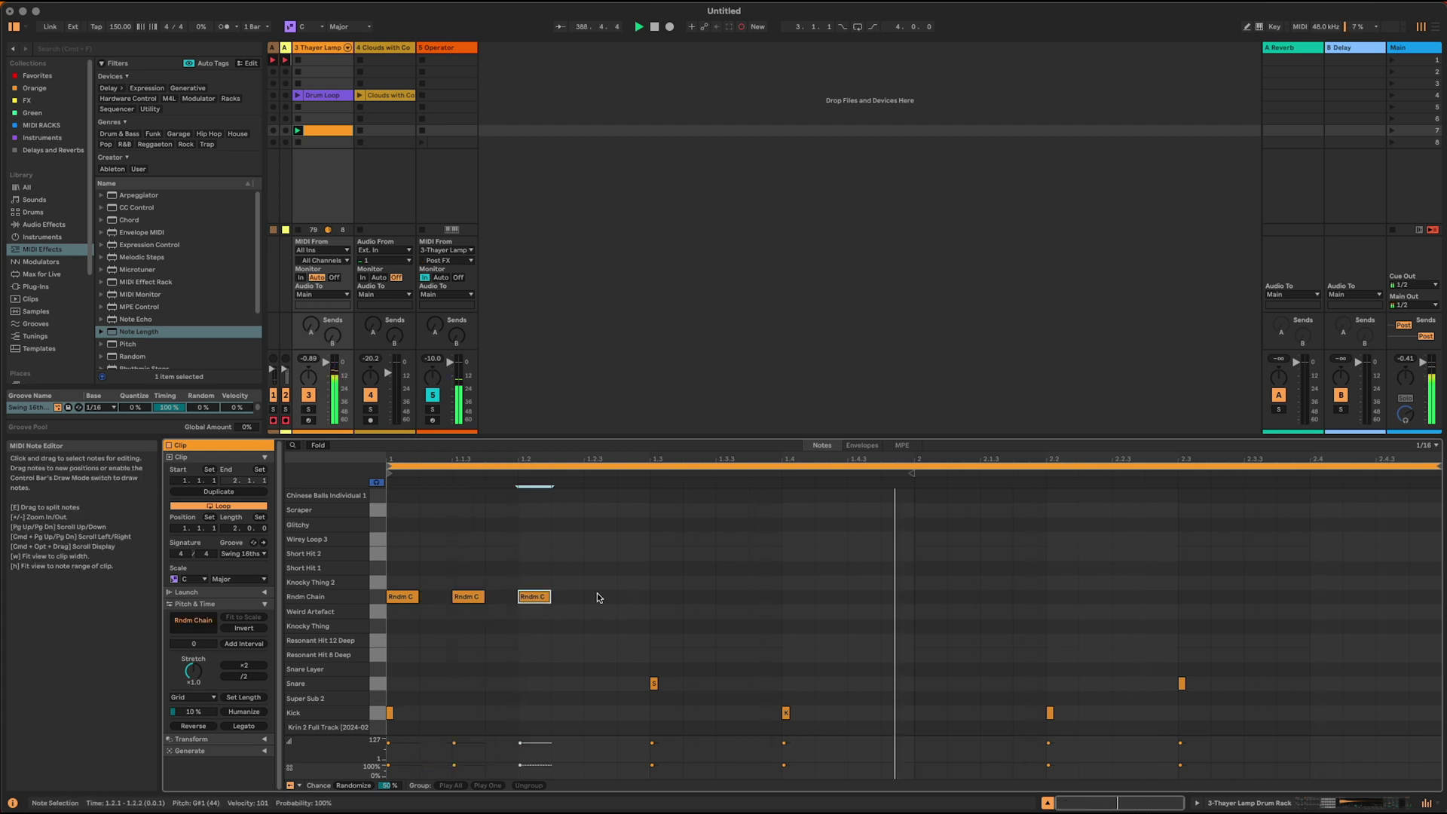
{"action": "double_click", "coordinate": [599, 596]}
{"action": "double_click", "coordinate": [665, 597]}
{"action": "double_click", "coordinate": [732, 597]}
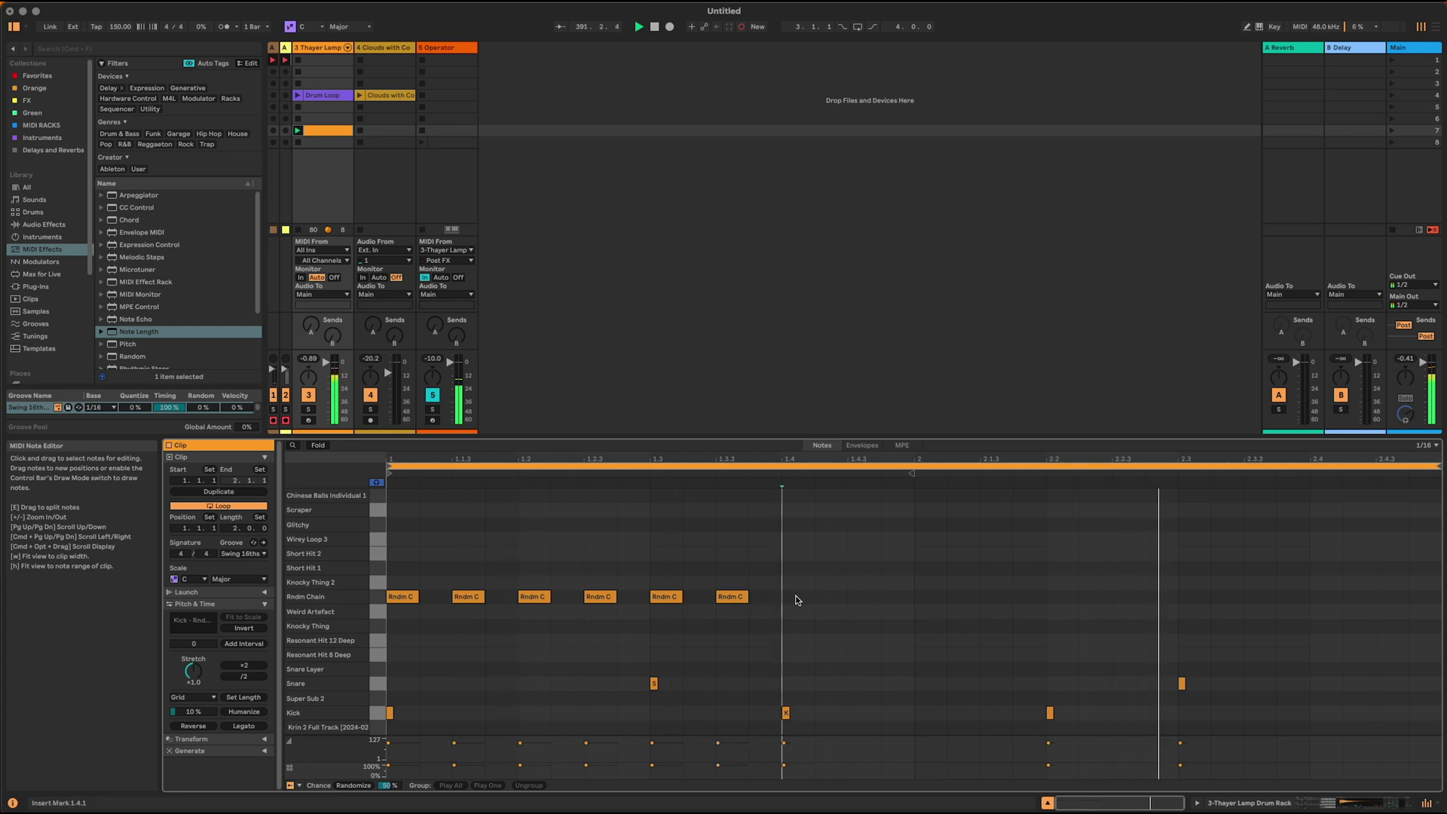
{"action": "double_click", "coordinate": [797, 596]}
{"action": "double_click", "coordinate": [864, 596]}
Step: Duplicate the eight bar-1 Rndm Chain notes into bar 2 with Cmd+D
{"action": "left_click_drag", "start_coordinate": [912, 597], "coordinate": [380, 585]}
{"action": "key", "text": "ctrl+d"}
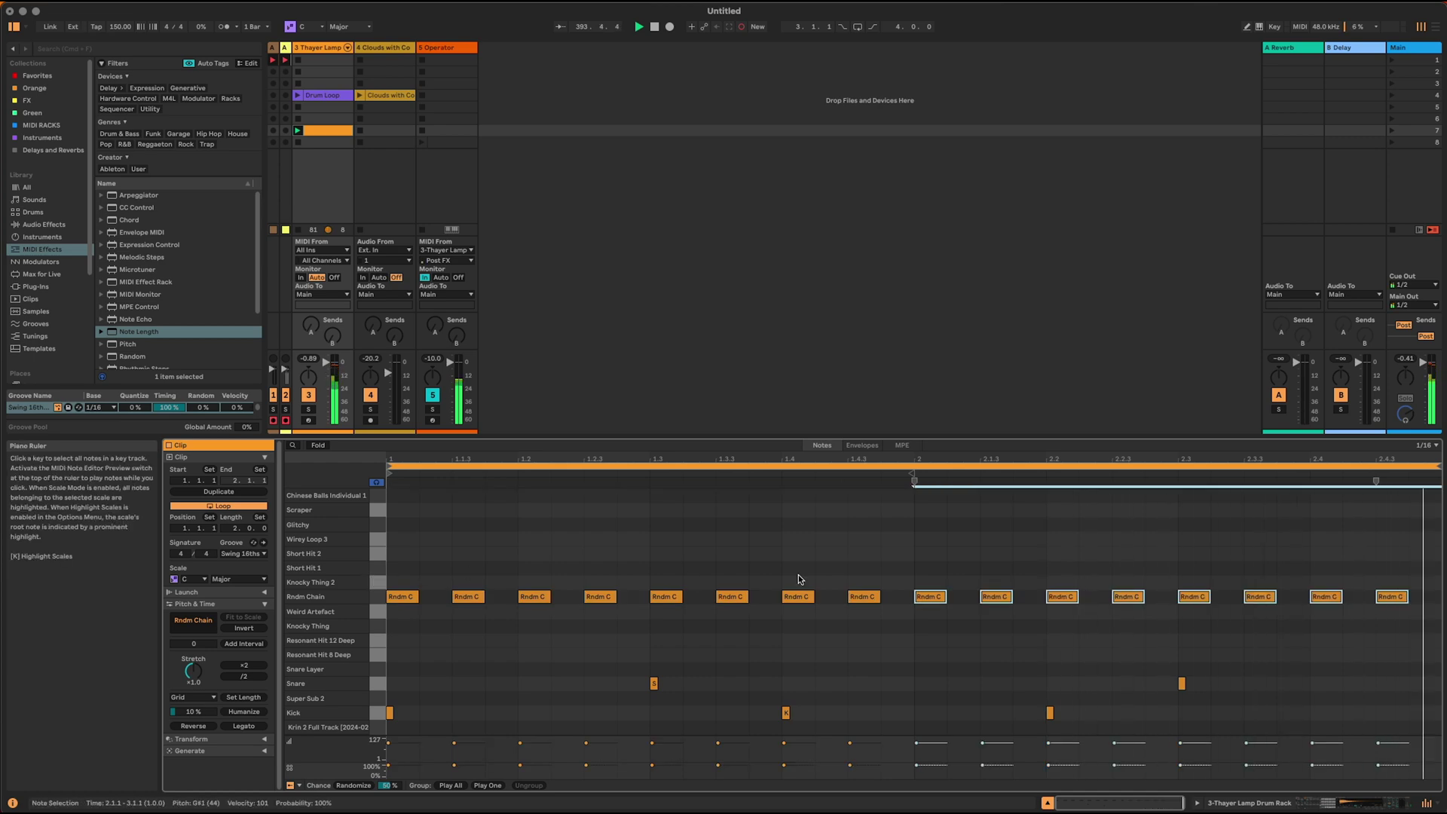
{"action": "left_click", "coordinate": [1370, 805]}
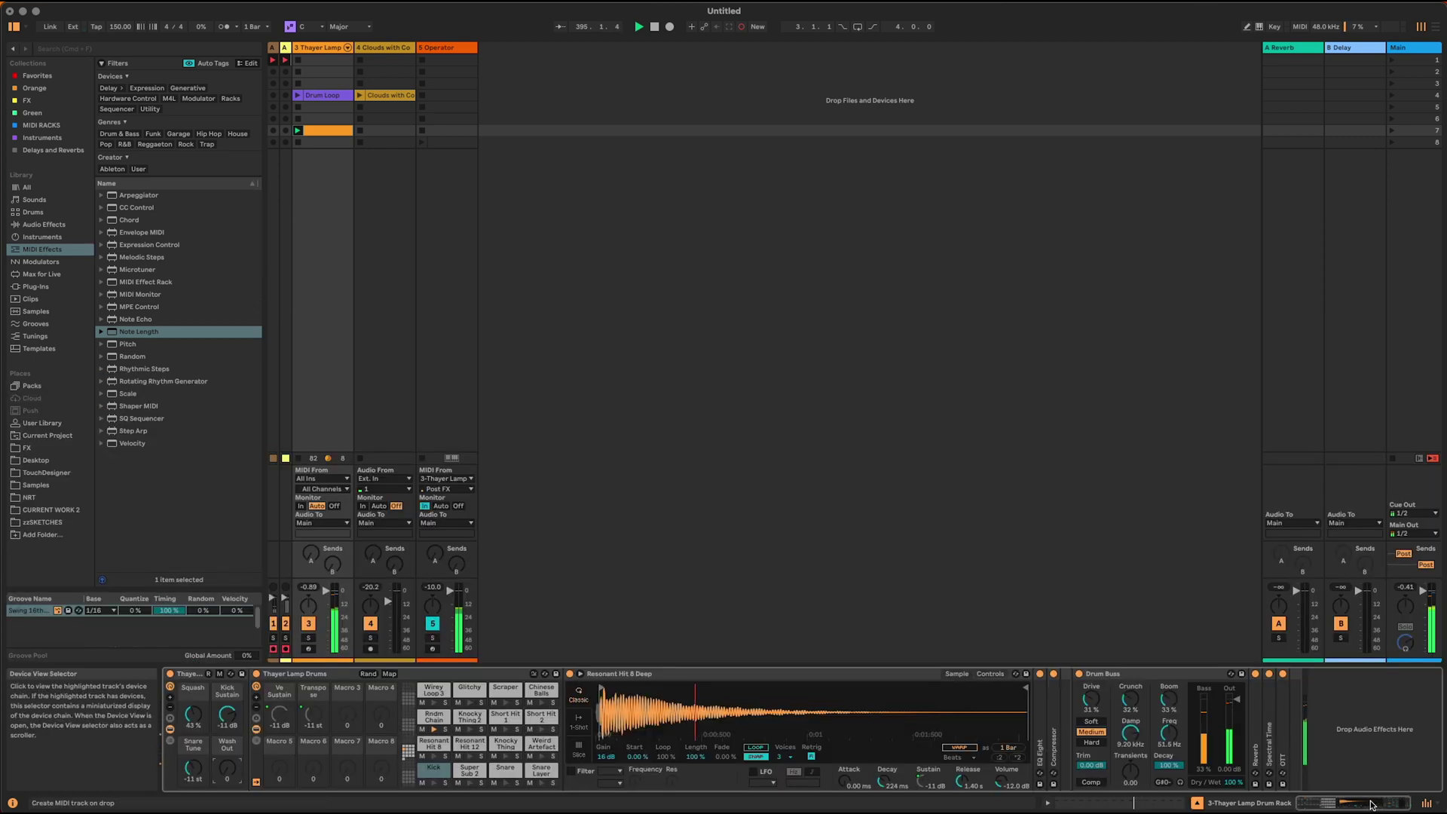
{"action": "left_click", "coordinate": [442, 49]}
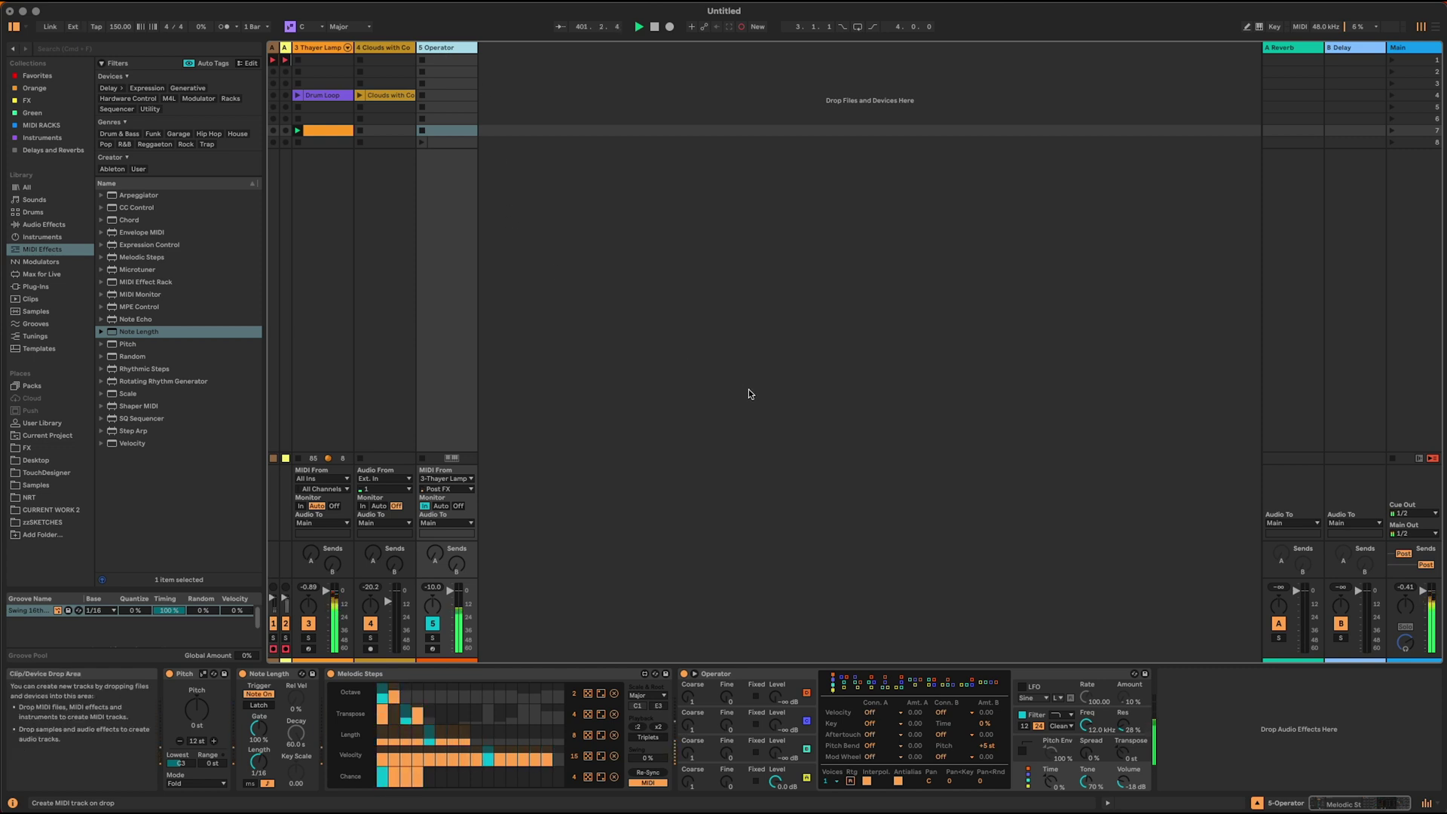
Step: Group Pitch, Note Length and Melodic Steps into a rack with its key zone ending at A#2
{"action": "left_click", "coordinate": [555, 668]}
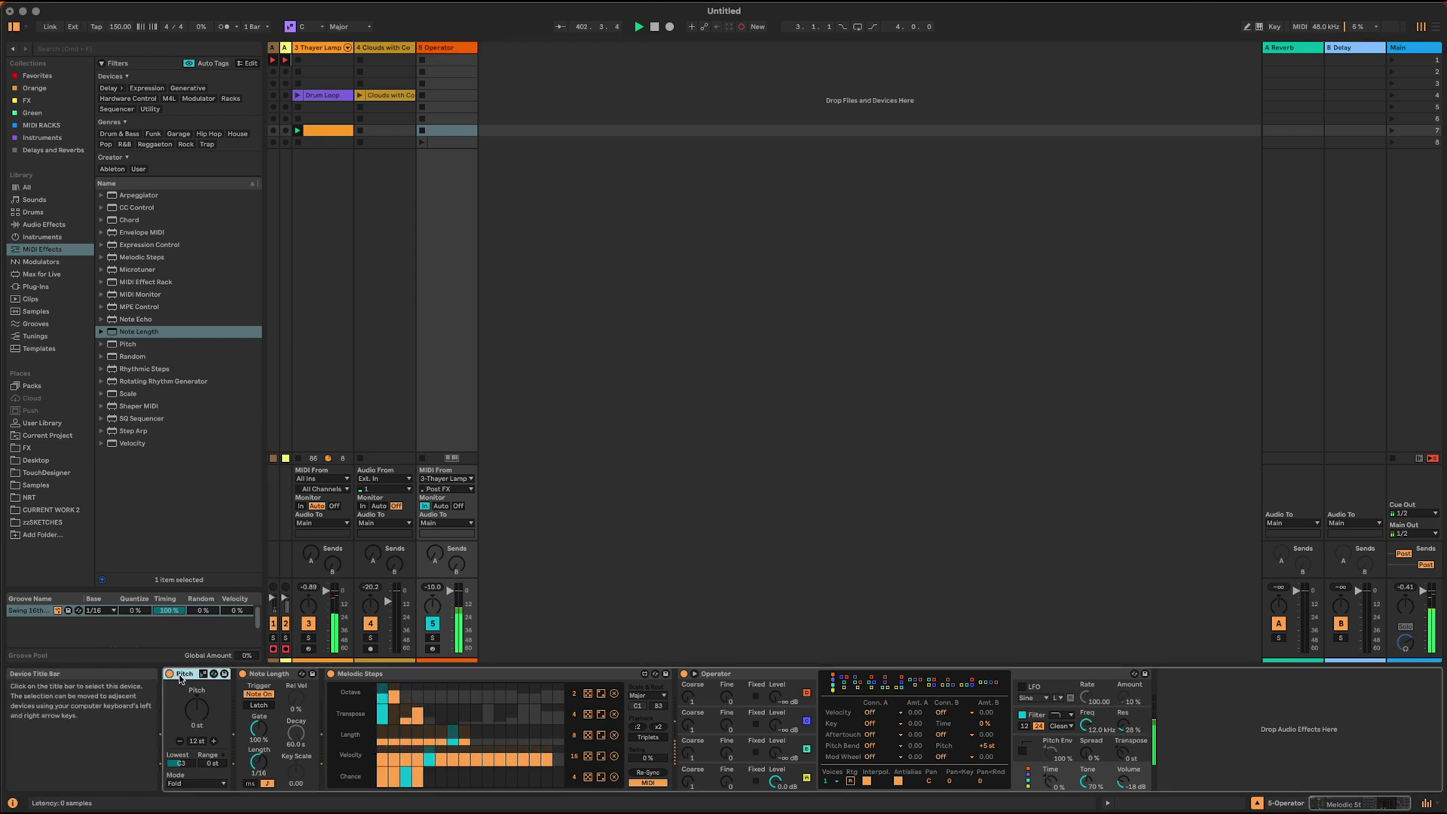
{"action": "left_click", "coordinate": [557, 678]}
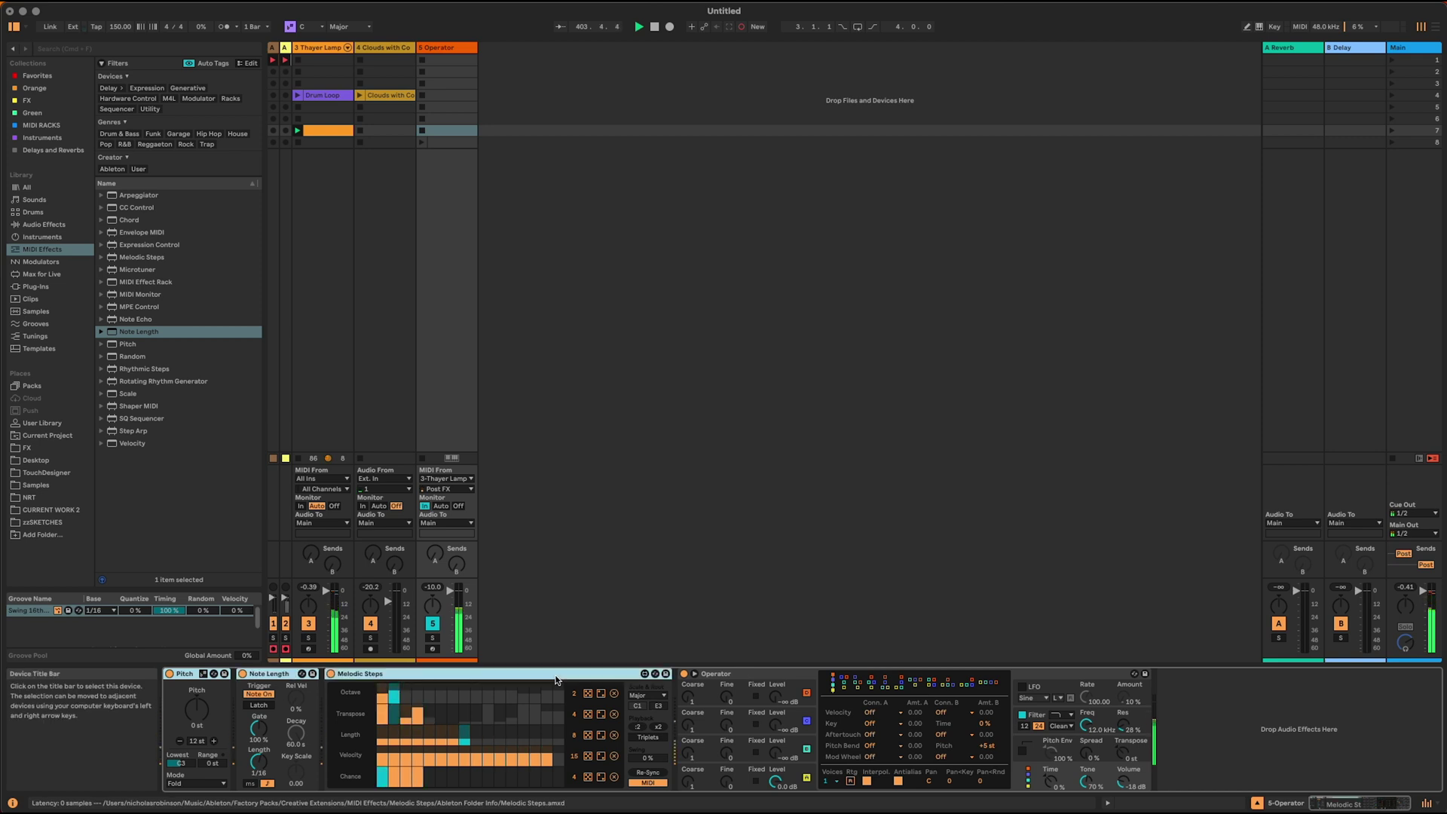
{"action": "key", "text": "super+g"}
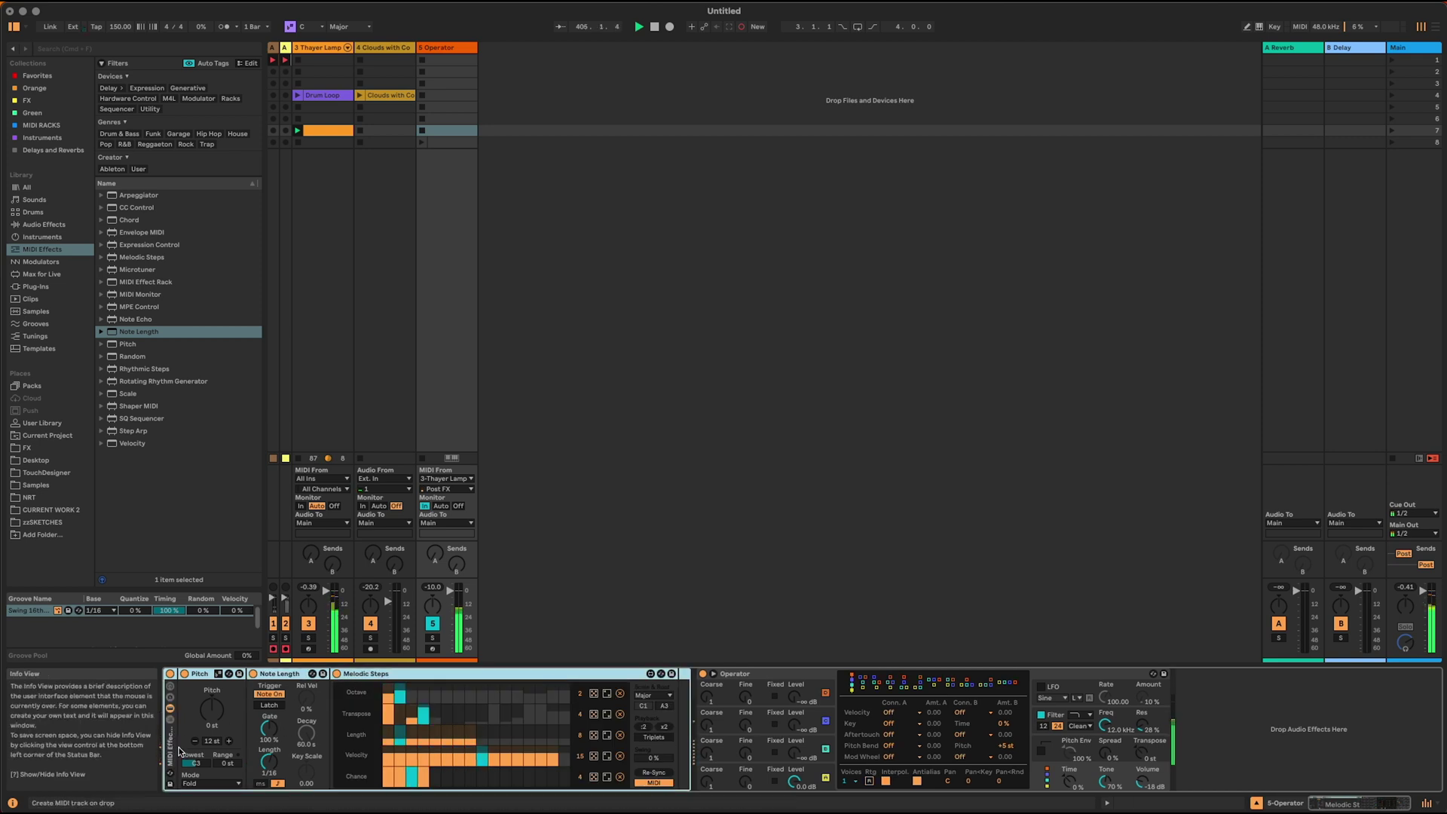
{"action": "left_click", "coordinate": [170, 709]}
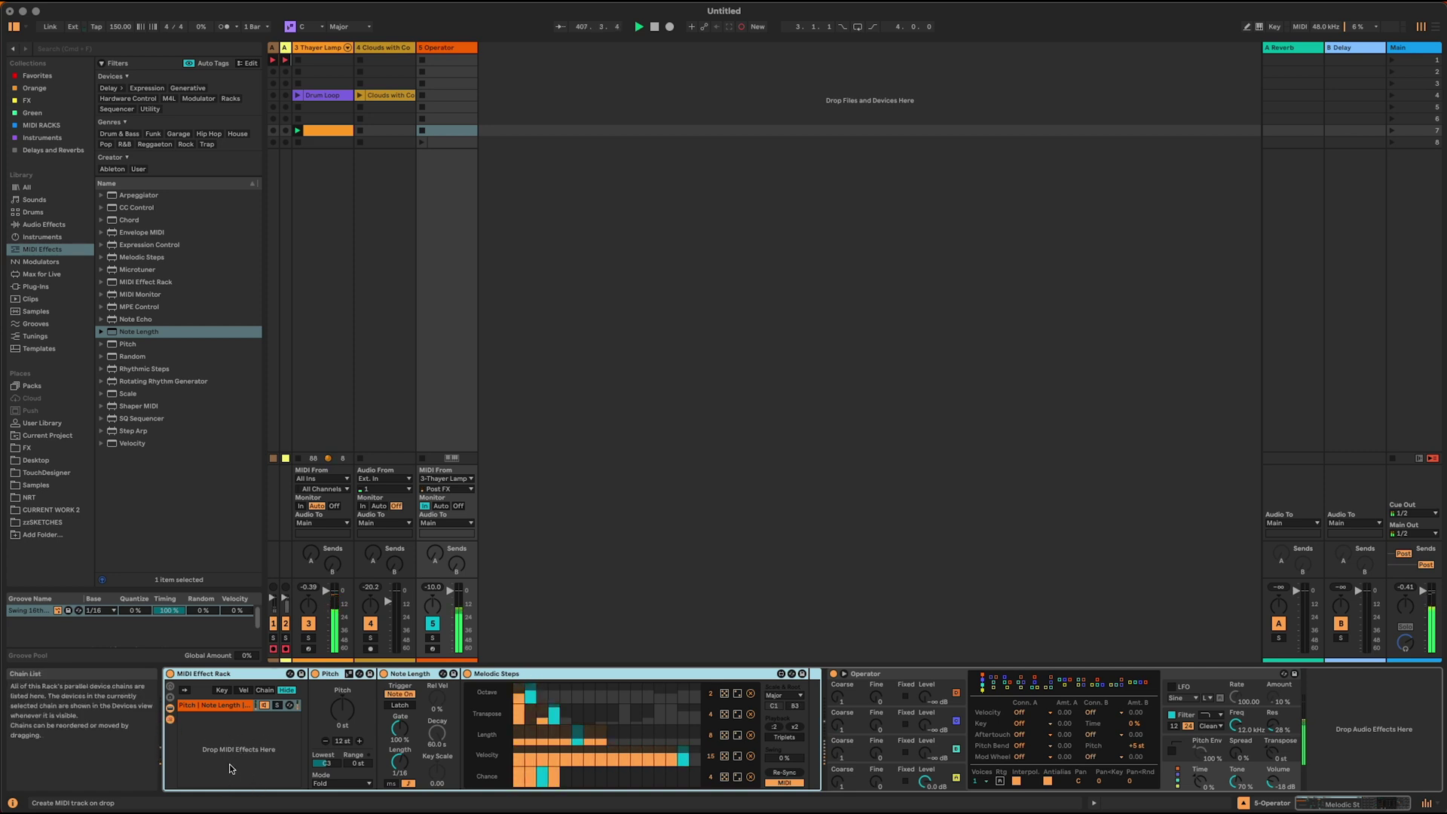
{"action": "left_click", "coordinate": [220, 689]}
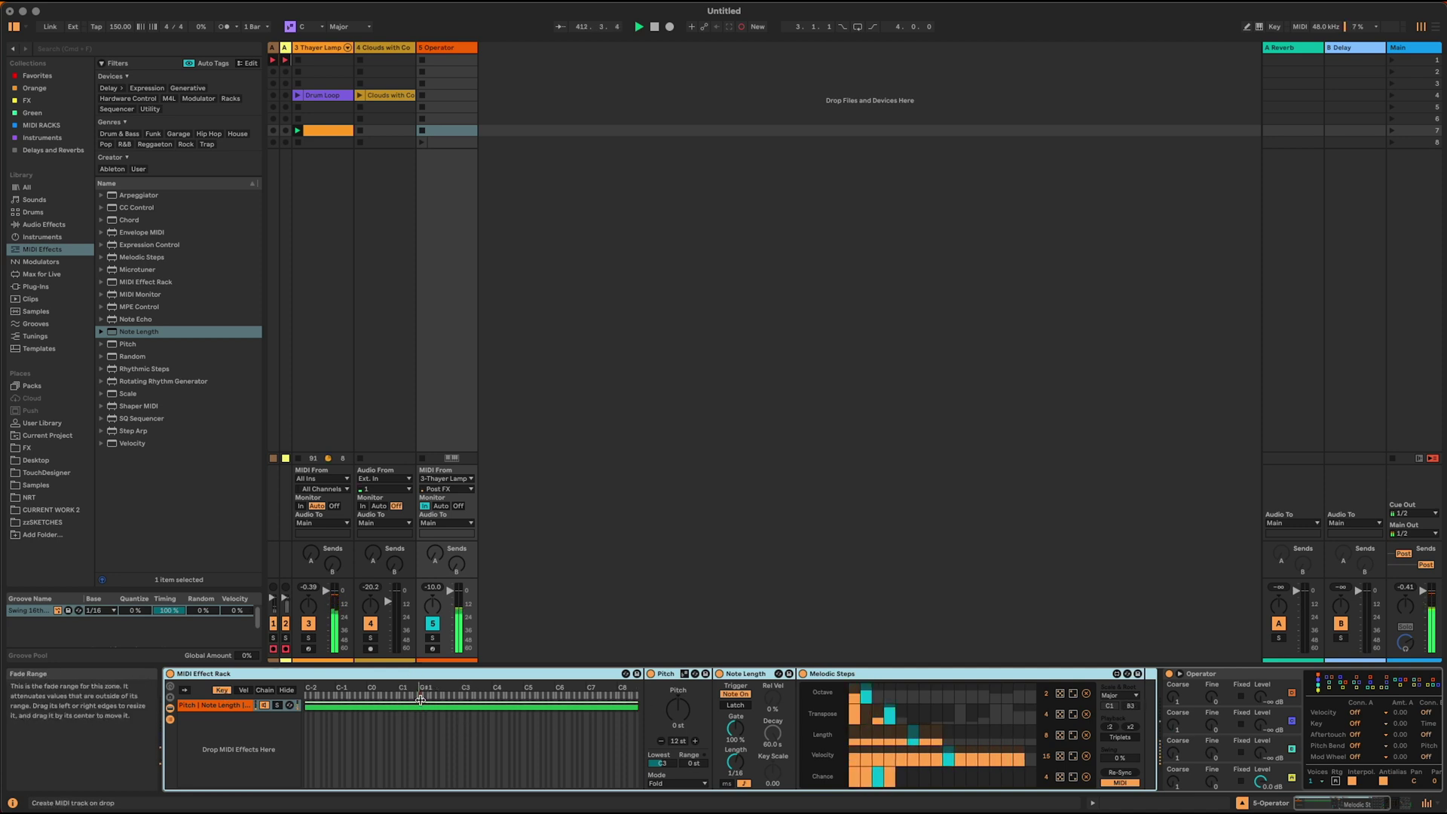
{"action": "left_click_drag", "start_coordinate": [615, 701], "coordinate": [410, 713]}
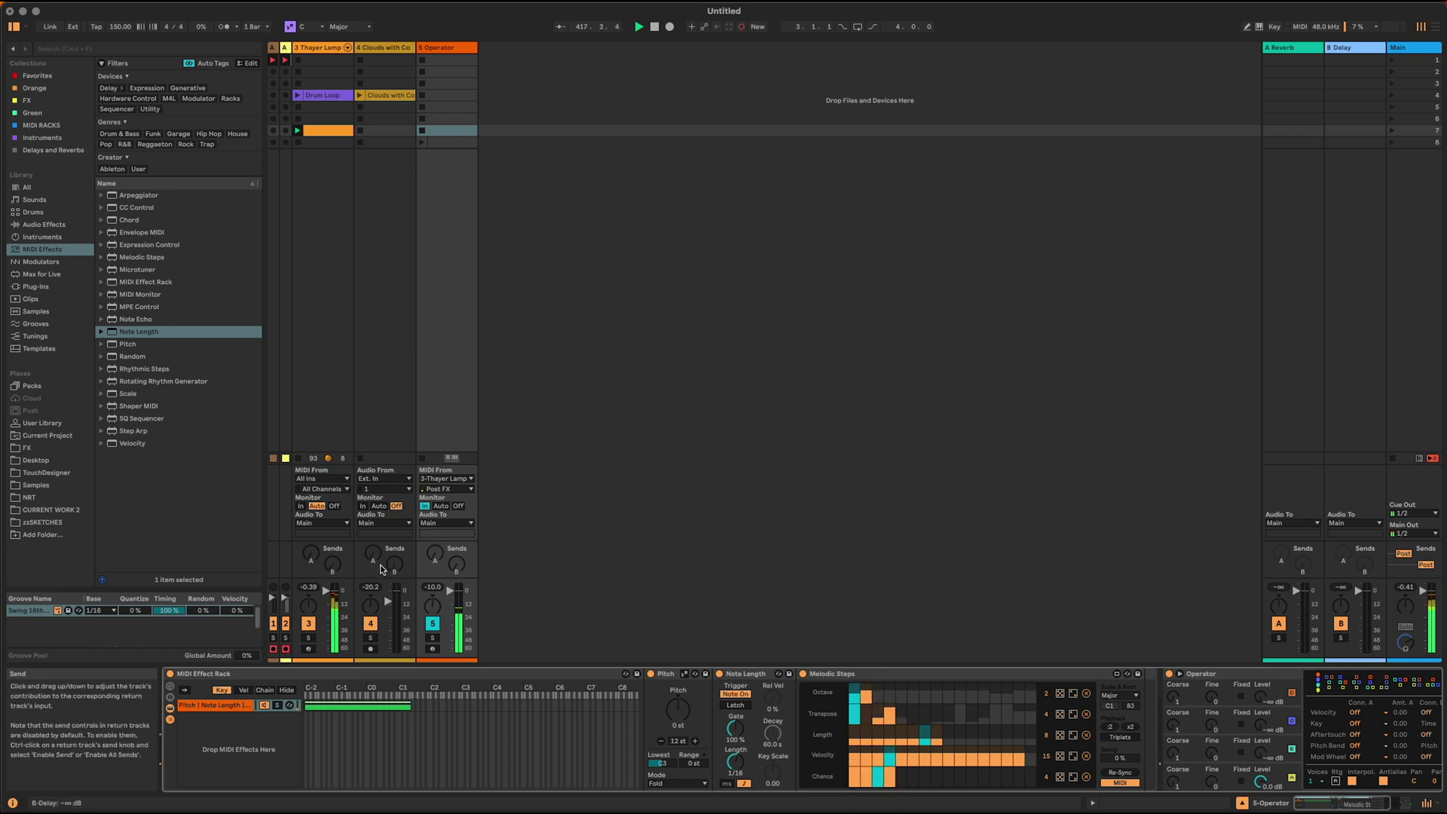
Step: Show the Rndm Chain devices in the Thayer Lamp drum rack's chain list
{"action": "left_click", "coordinate": [318, 47]}
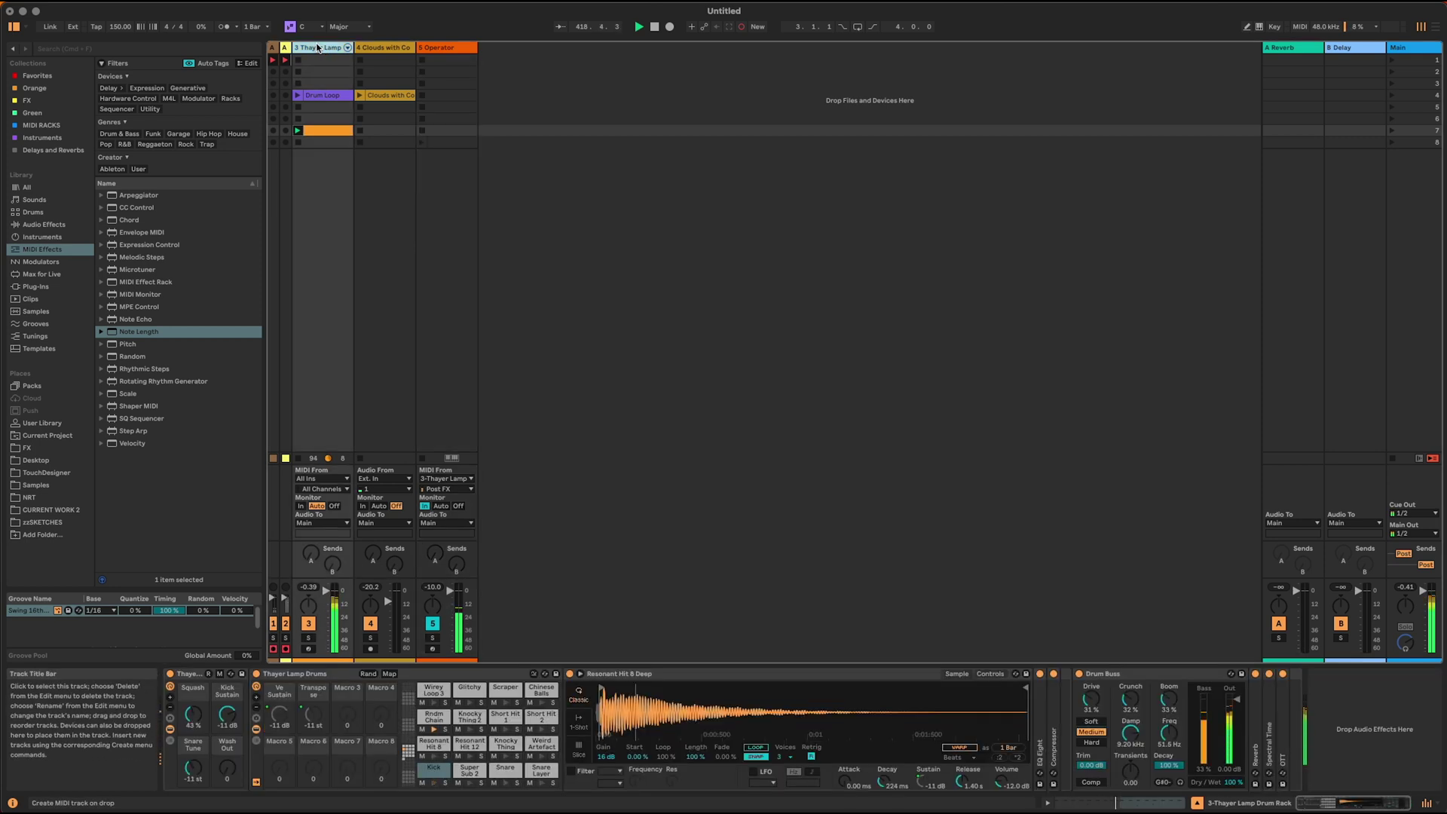
{"action": "left_click", "coordinate": [256, 743]}
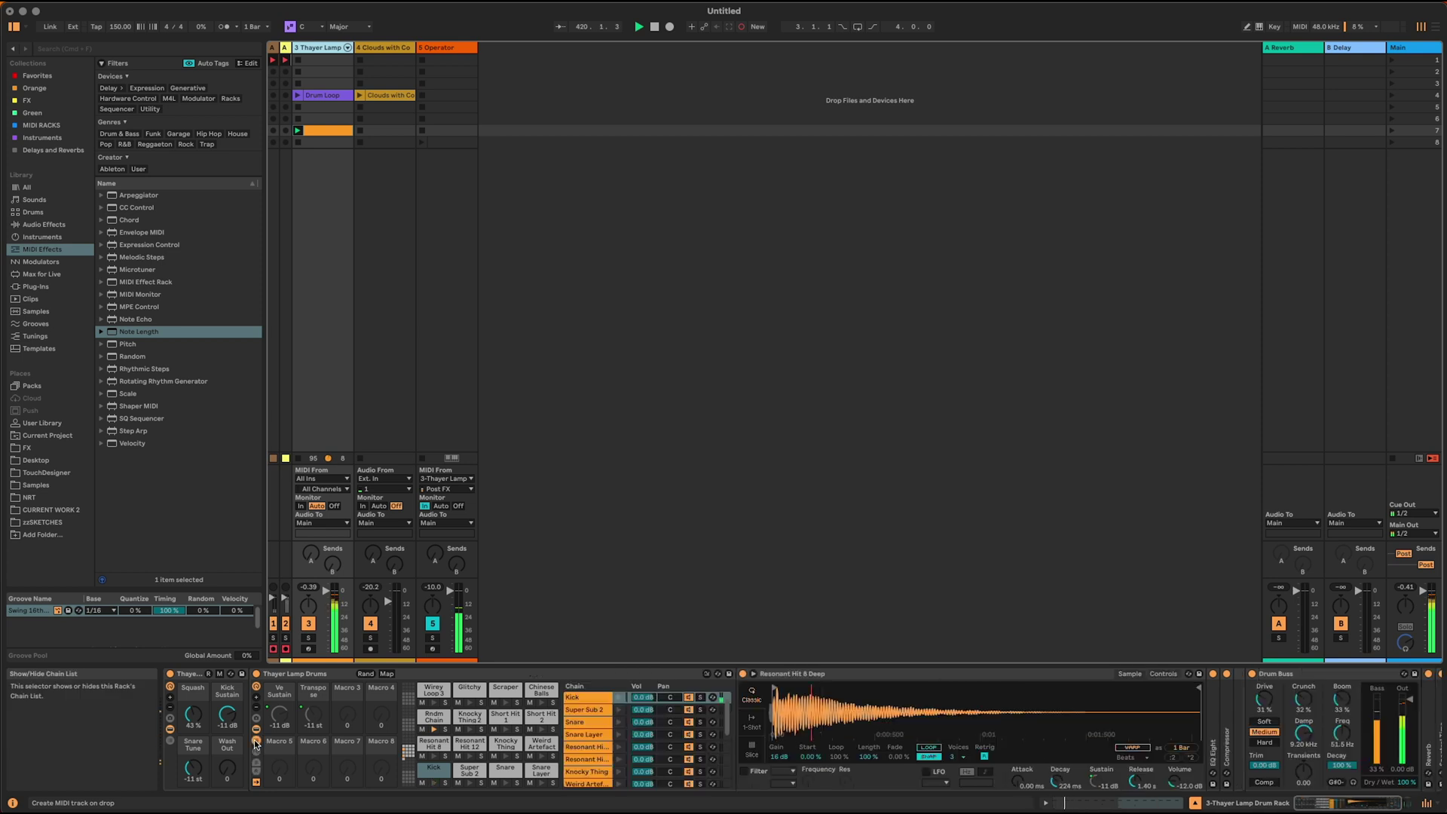
{"action": "scroll", "coordinate": [588, 745], "scroll_direction": "down", "scroll_amount": 2}
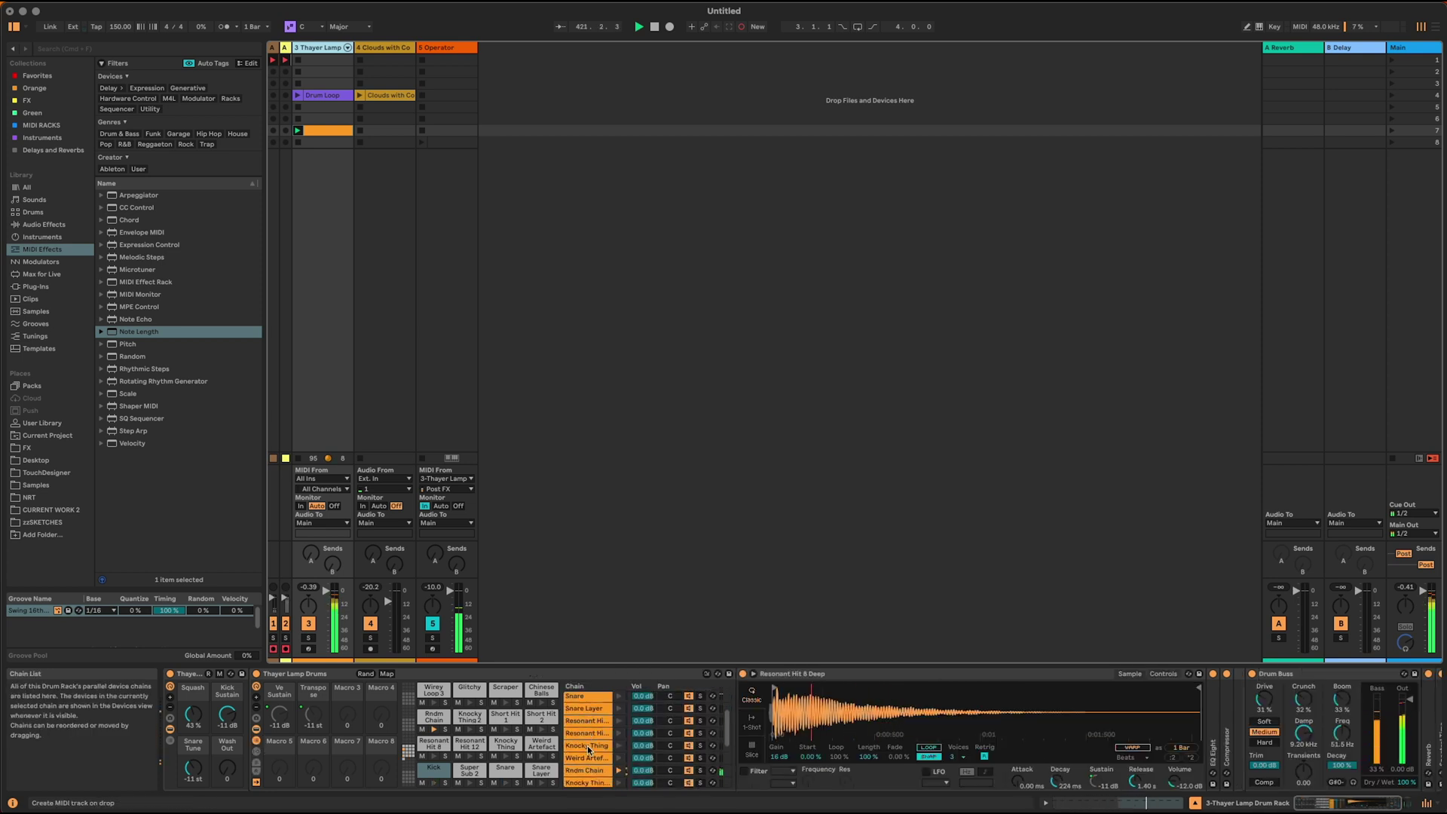
{"action": "left_click", "coordinate": [647, 771]}
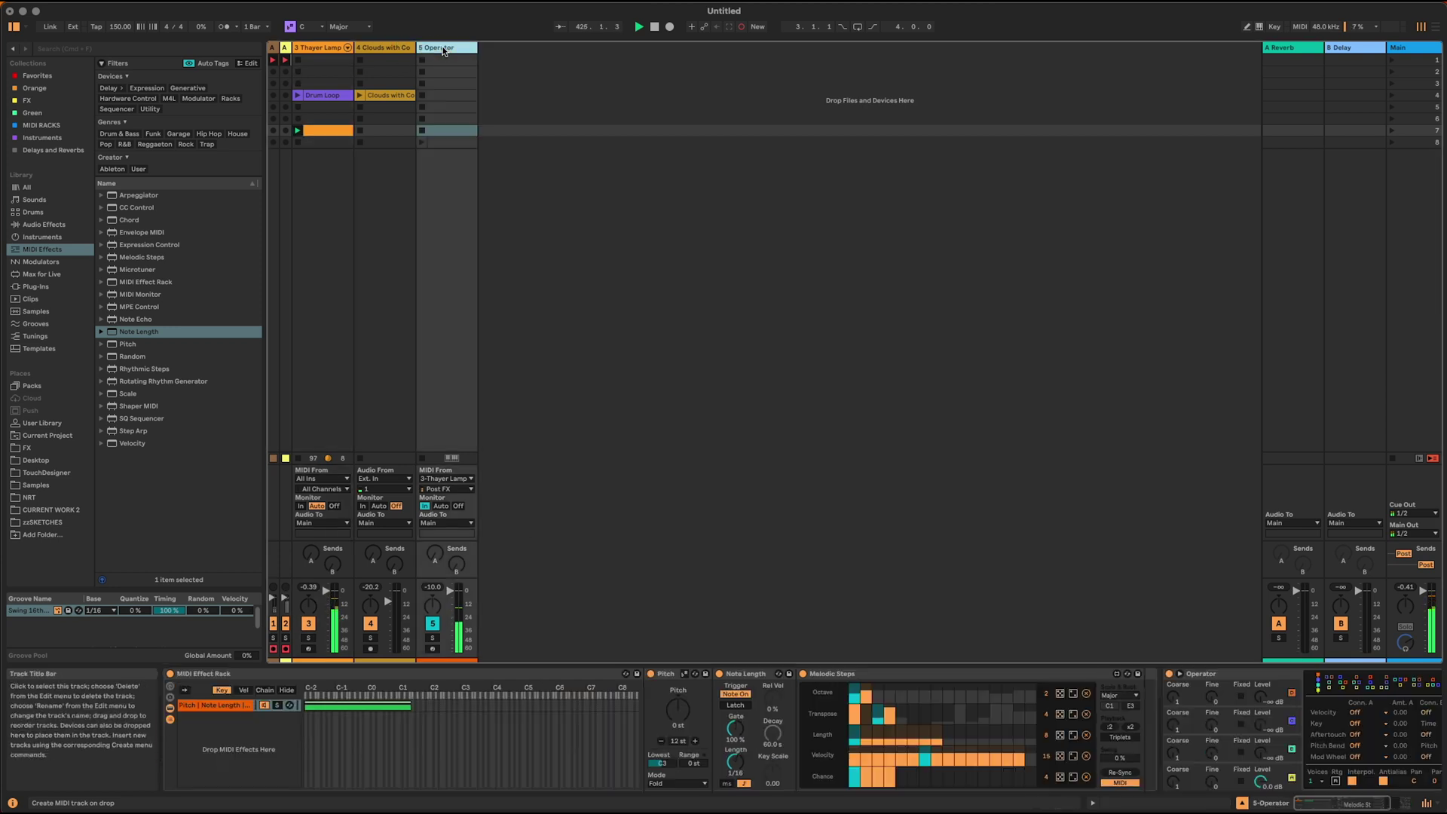
Step: Check the 5-Operator track's devices, then reopen the orange Drum Loop clip in the note editor
{"action": "left_click", "coordinate": [447, 130]}
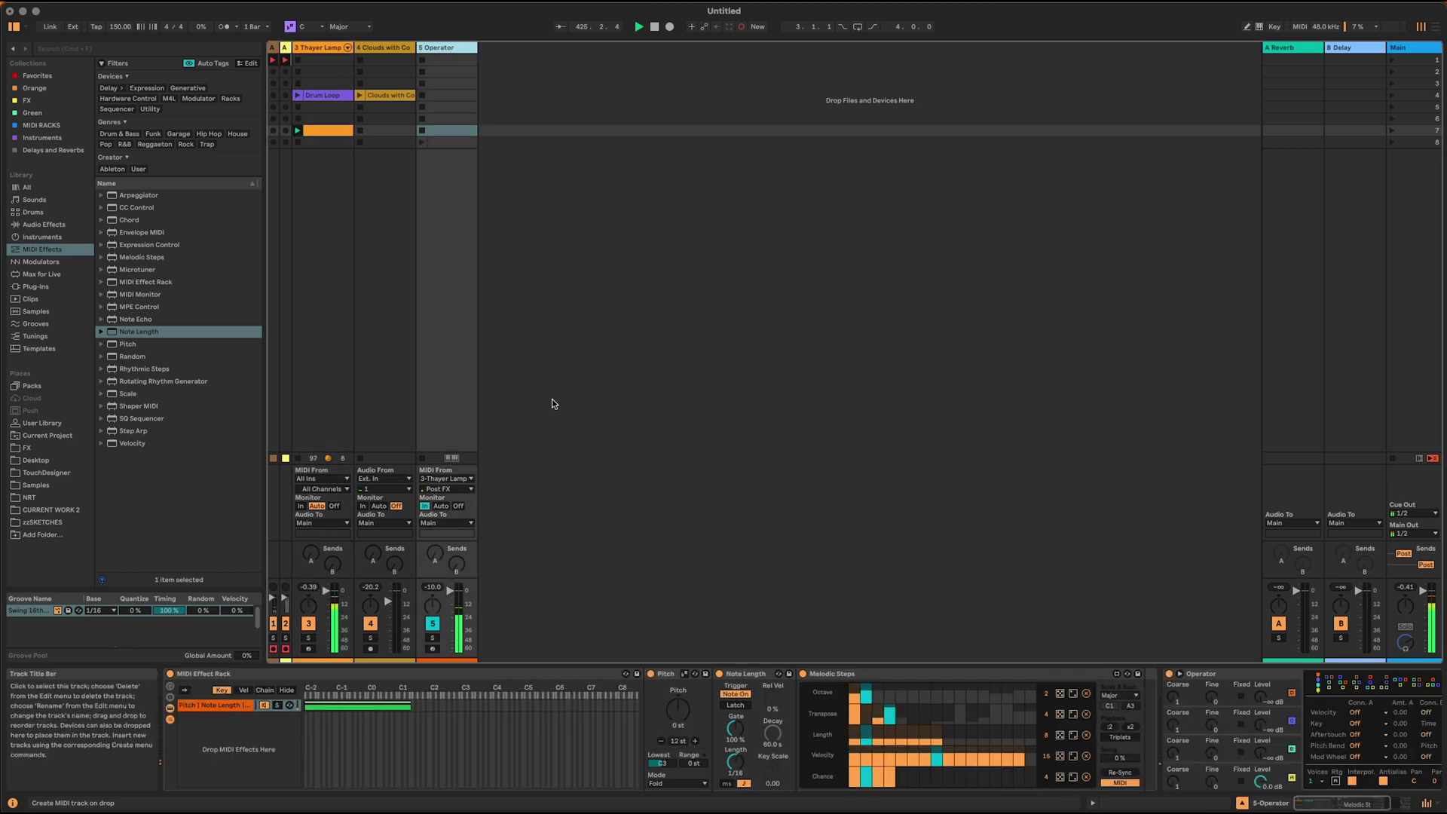
{"action": "double_click", "coordinate": [328, 132]}
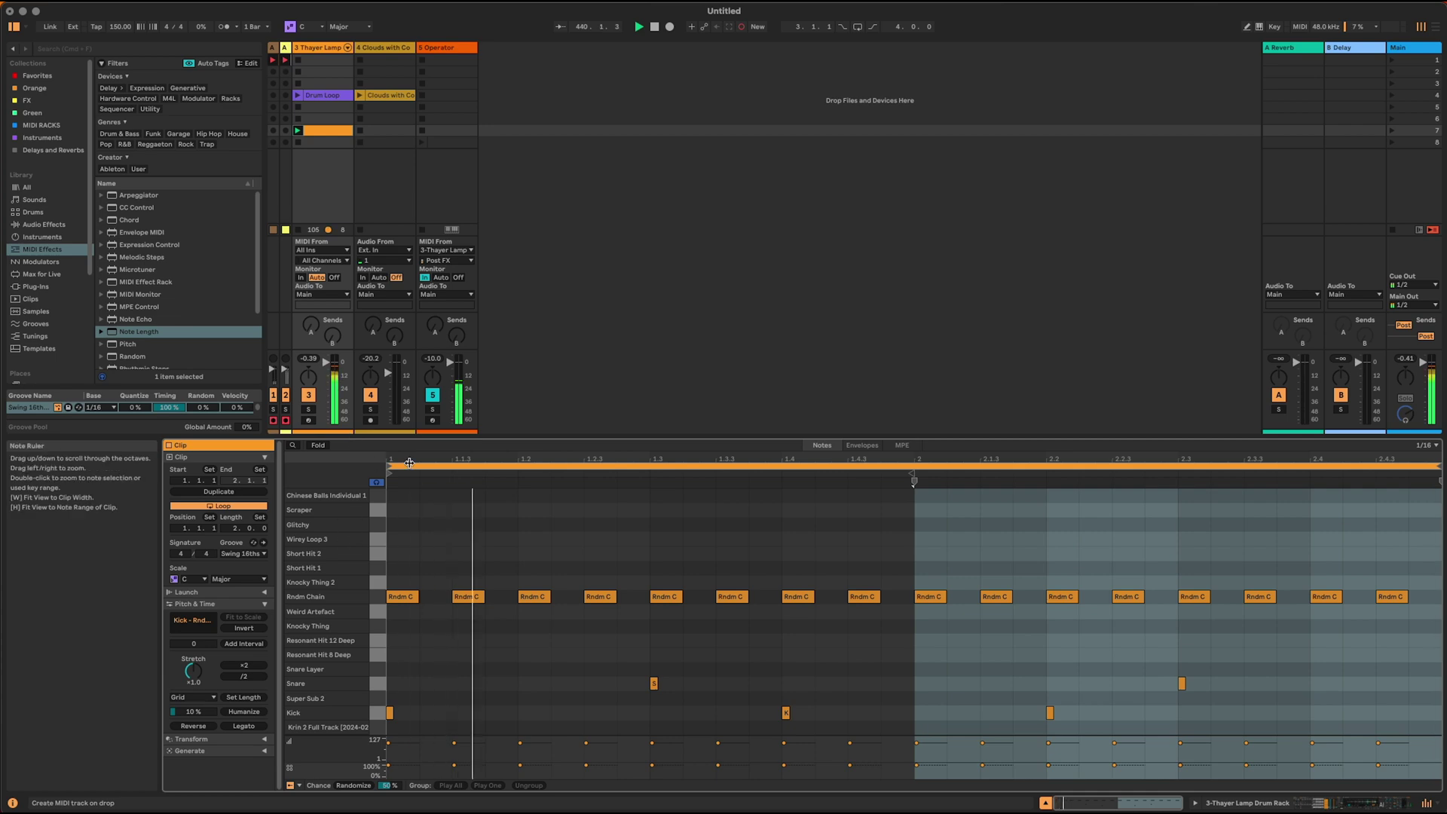
Step: Place a Super Sub 2 note at beat 2.4 and stretch it to the clip end
{"action": "key", "text": "shift+Tab"}
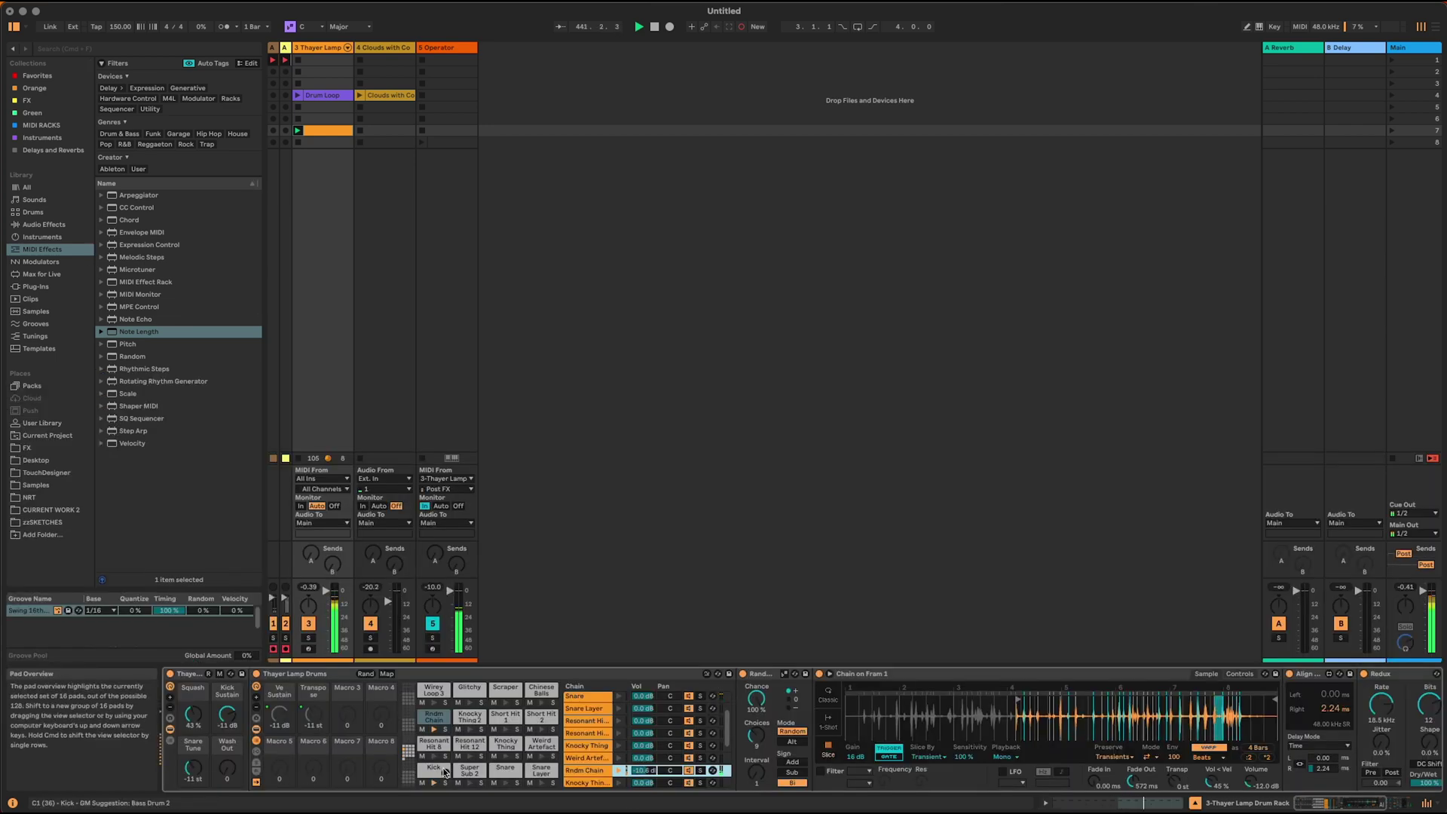
{"action": "left_click", "coordinate": [475, 780]}
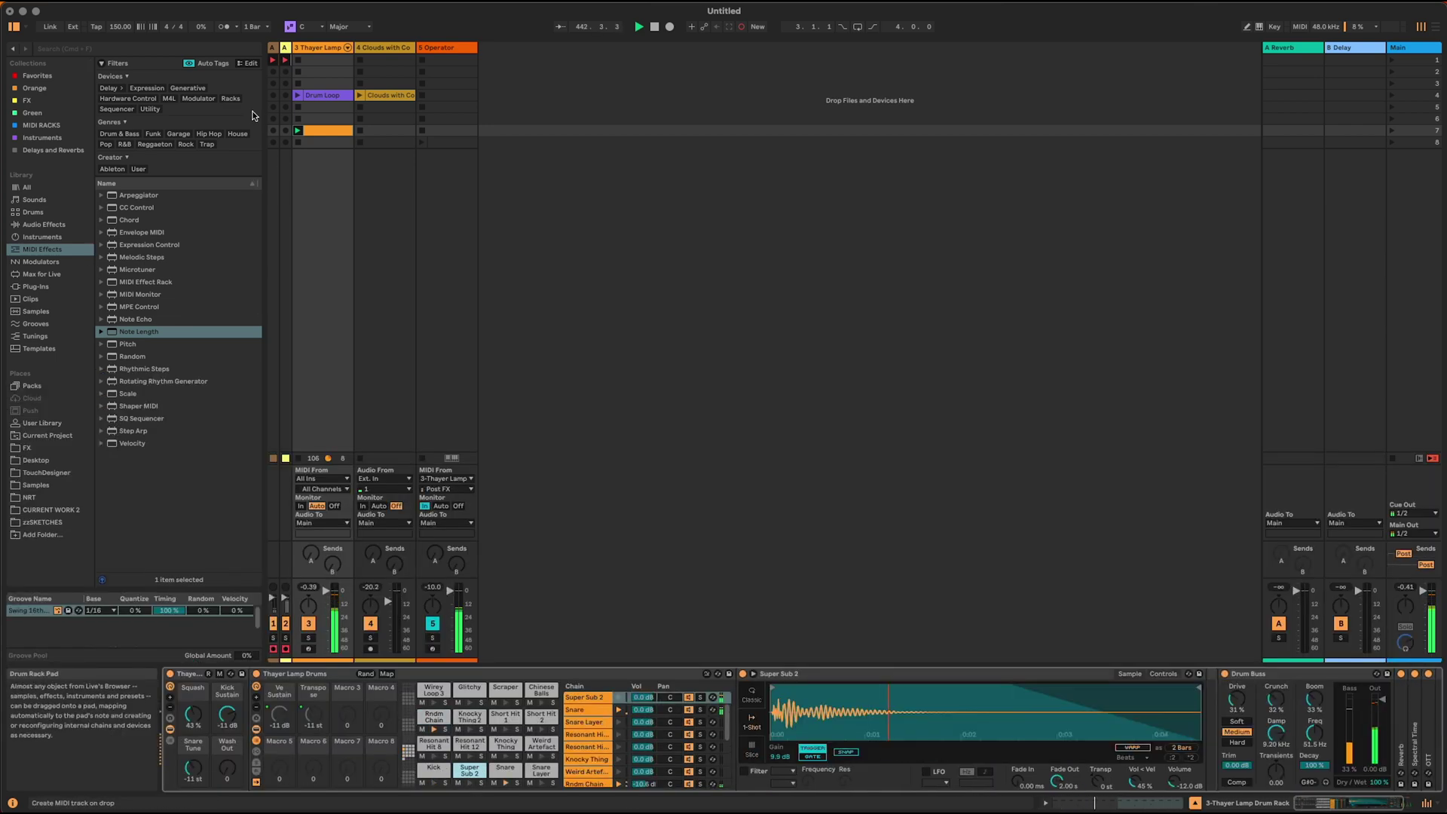
{"action": "left_click", "coordinate": [324, 130]}
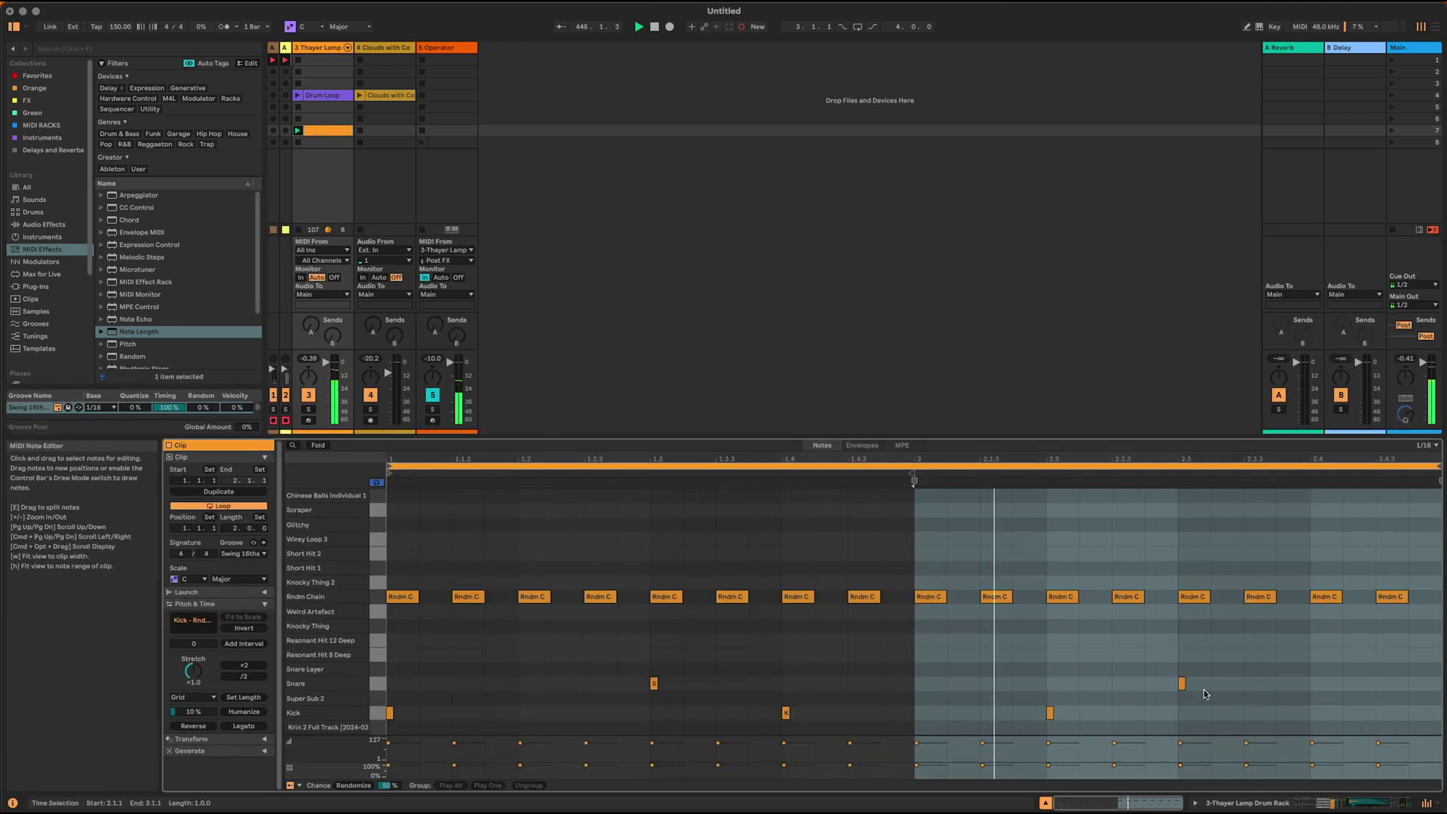
{"action": "double_click", "coordinate": [1325, 698]}
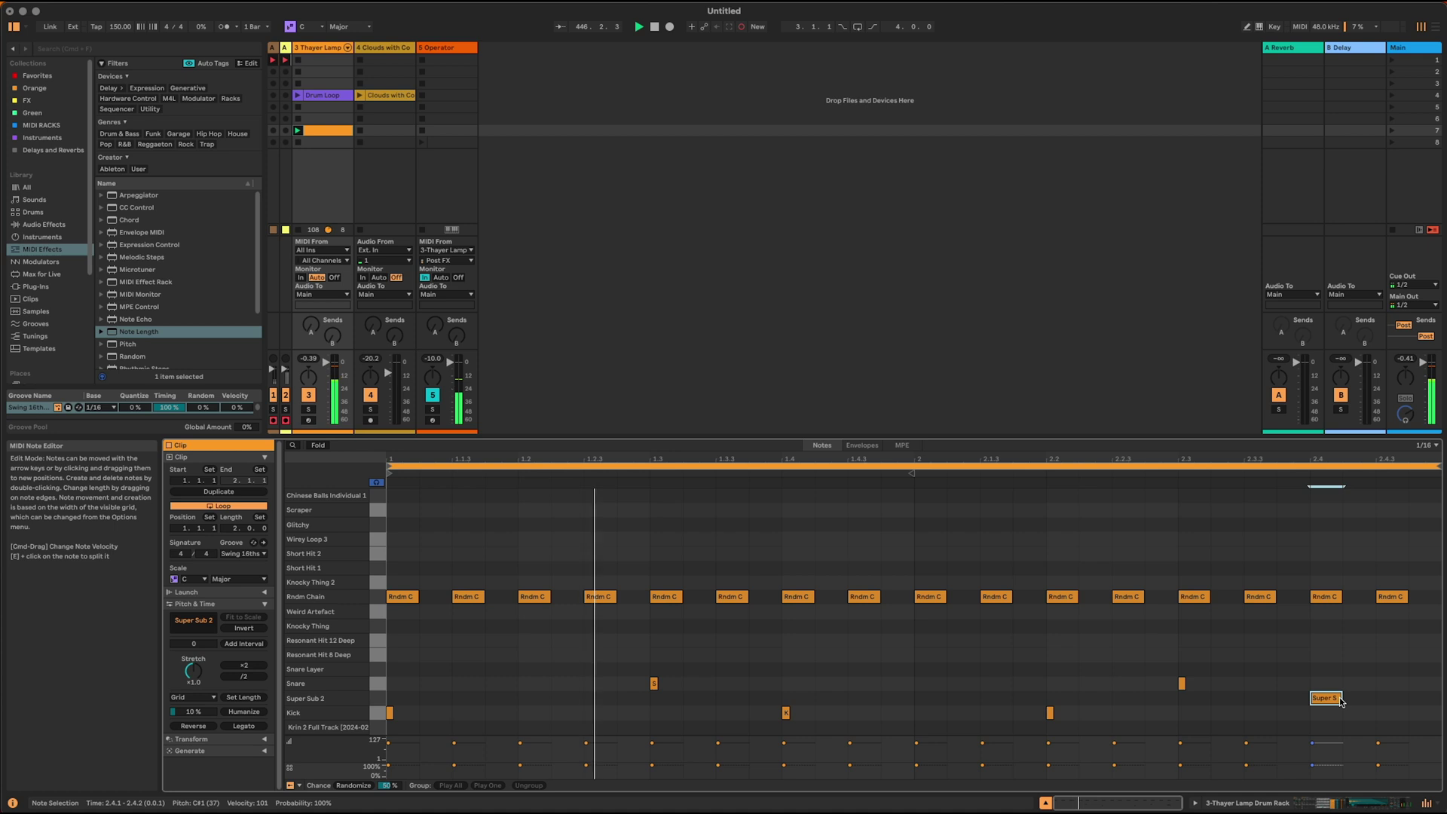
{"action": "left_click_drag", "start_coordinate": [1342, 695], "coordinate": [1439, 701]}
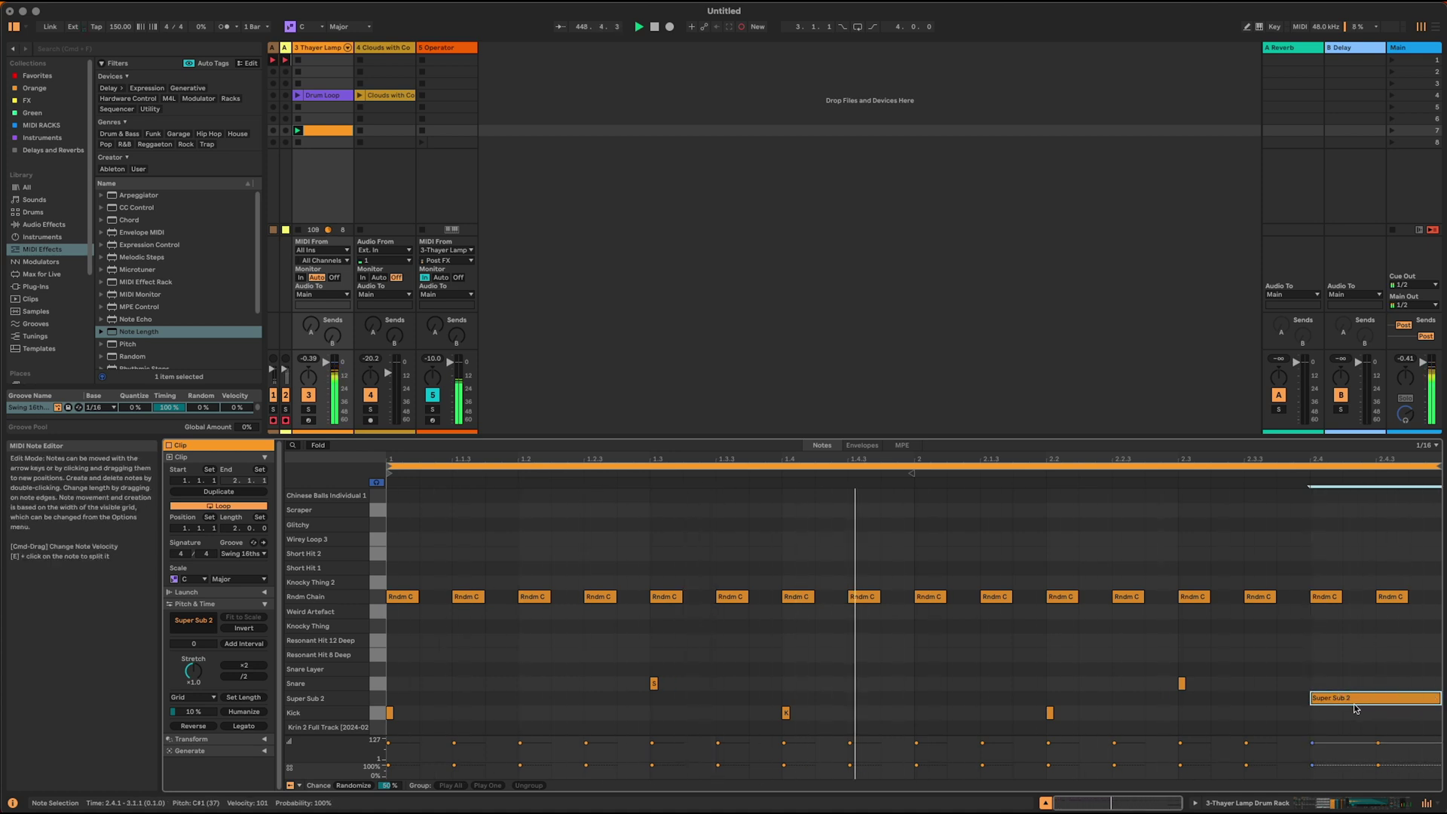
{"action": "left_click", "coordinate": [1379, 805]}
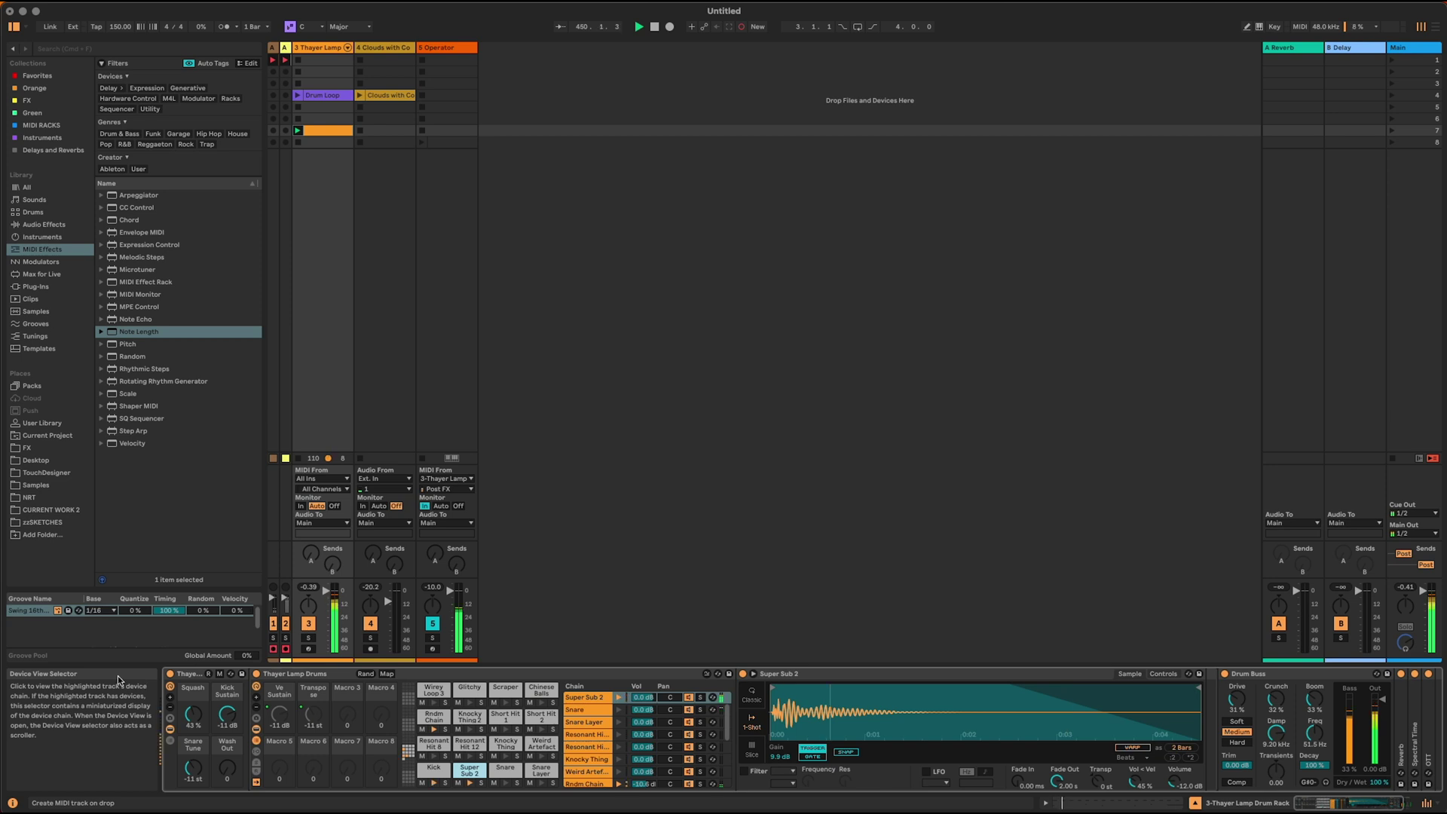
{"action": "key", "text": "Right"}
{"action": "key", "text": "Right"}
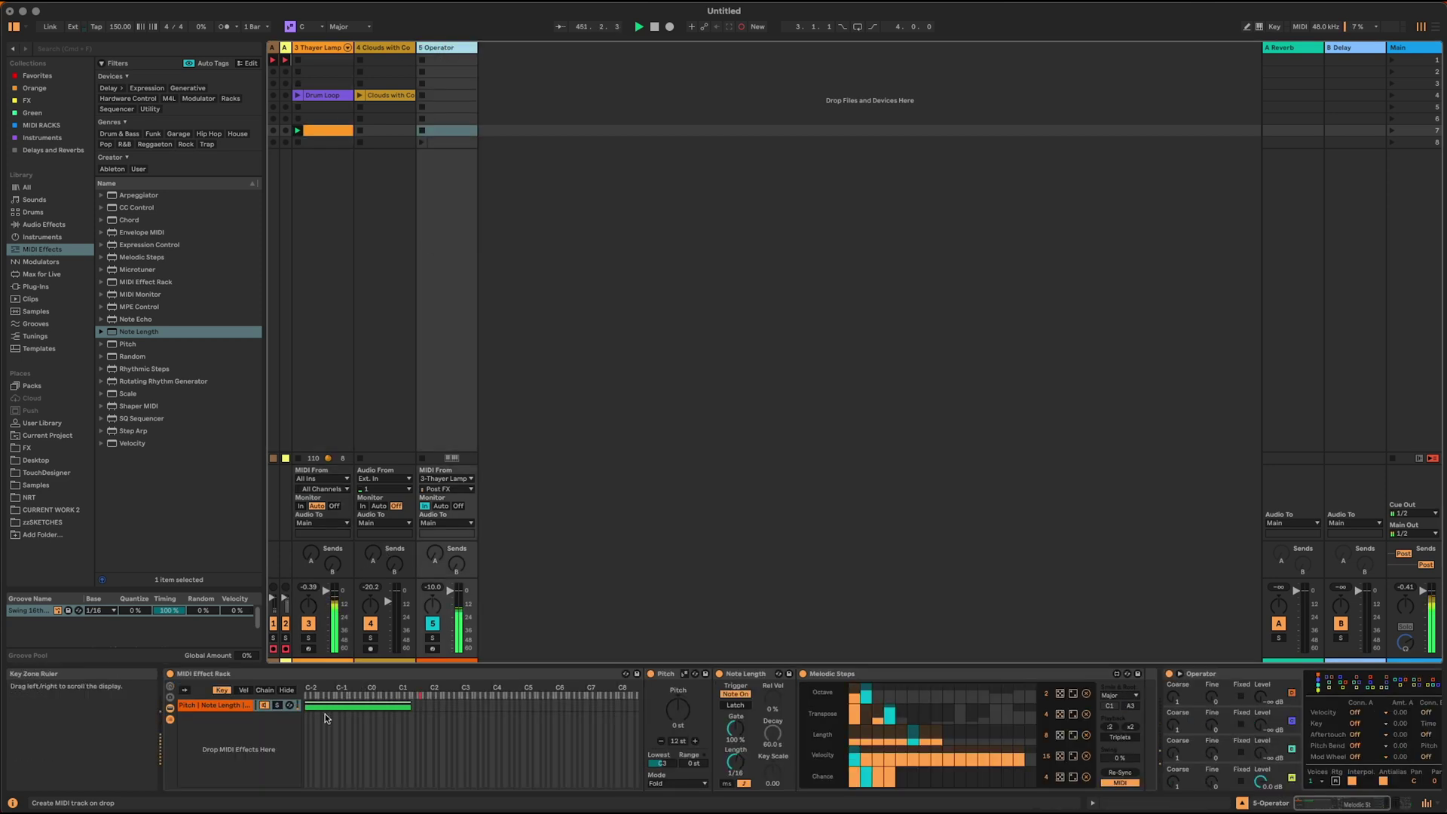
Step: Set the rack chain's key zone to D-2 through C#1 and rename it Kick
{"action": "left_click_drag", "start_coordinate": [411, 707], "coordinate": [398, 707]}
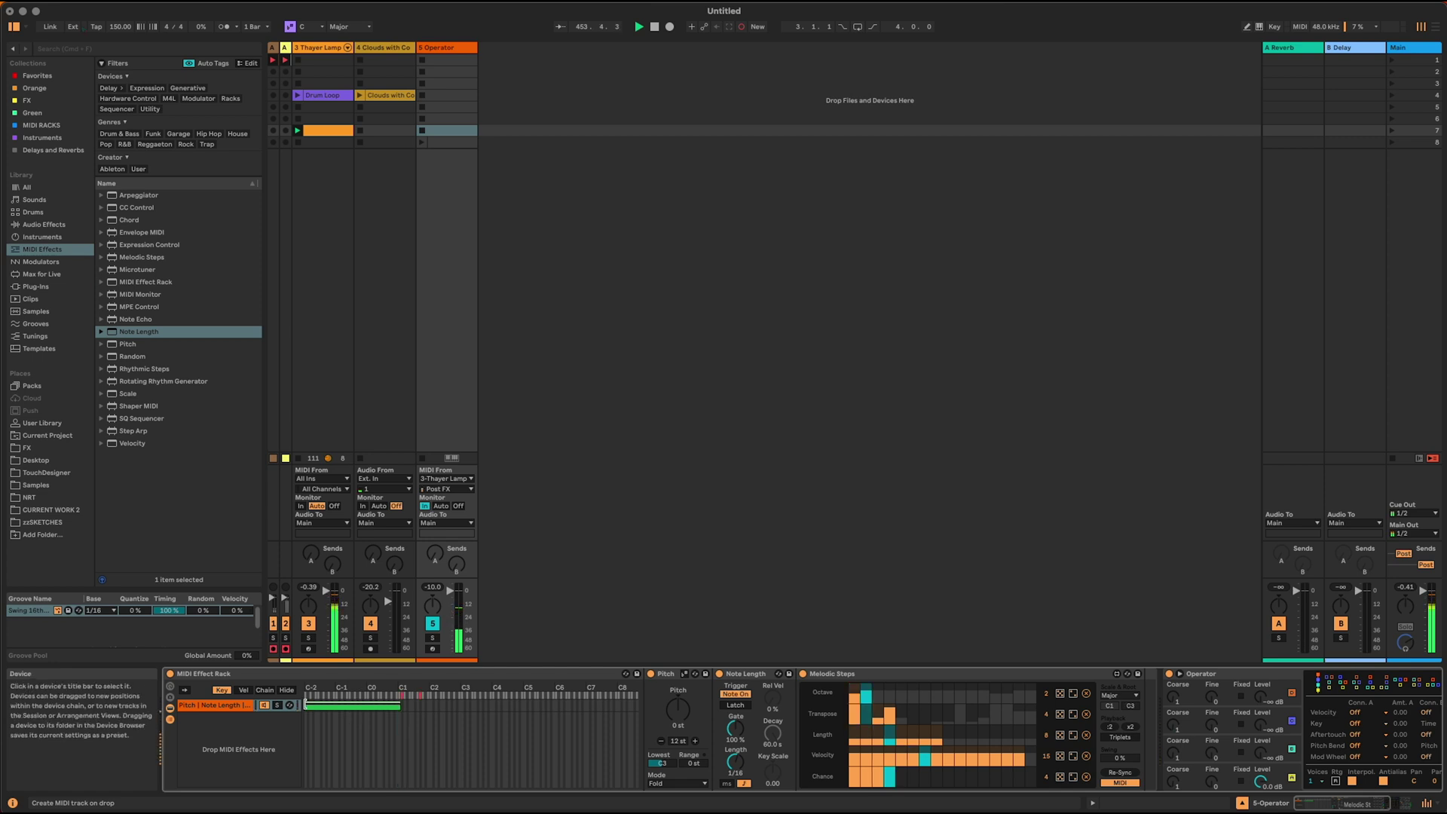
{"action": "left_click_drag", "start_coordinate": [306, 706], "coordinate": [310, 707]}
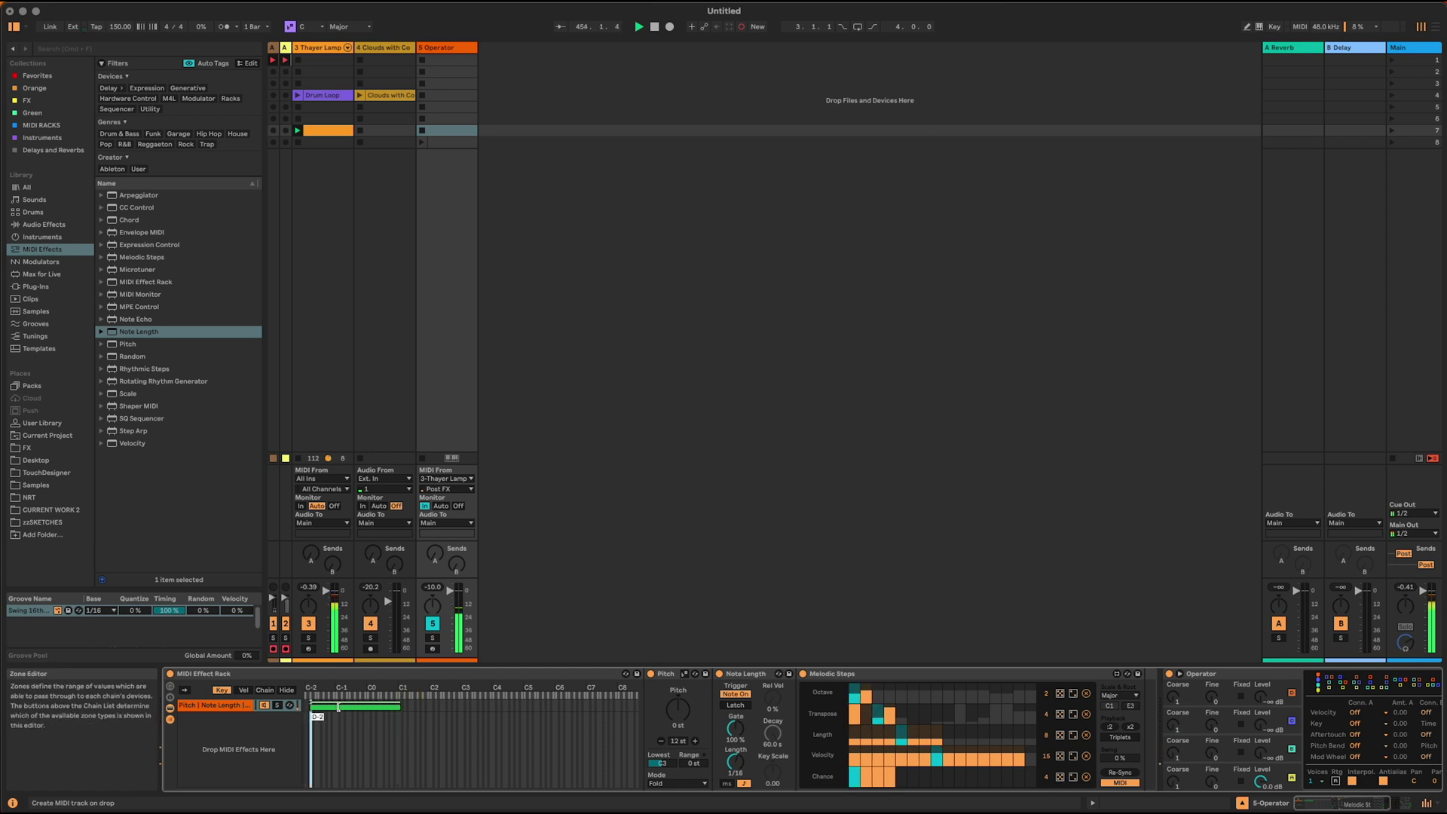
{"action": "double_click", "coordinate": [243, 705]}
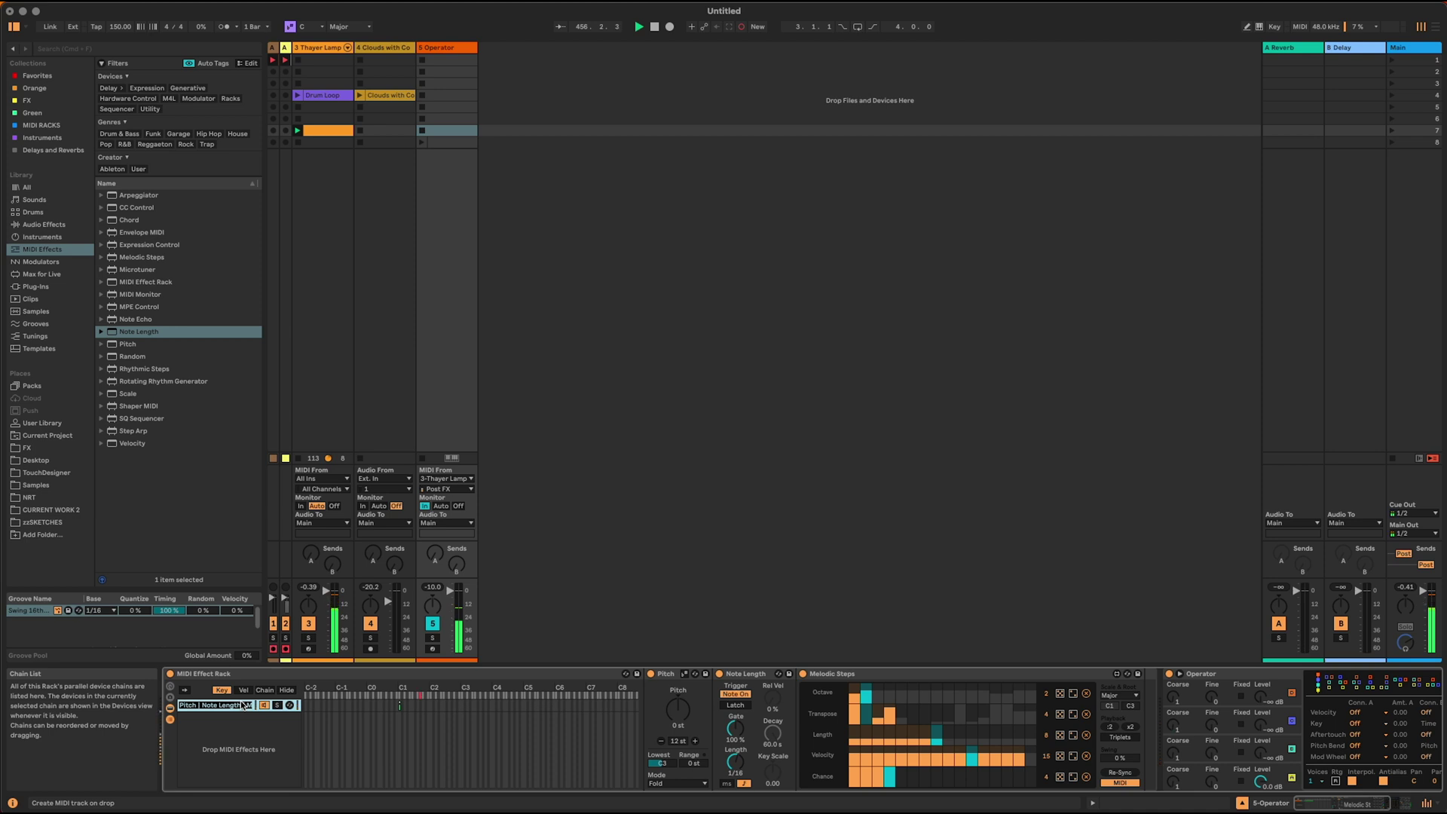
{"action": "type", "text": "Kick"}
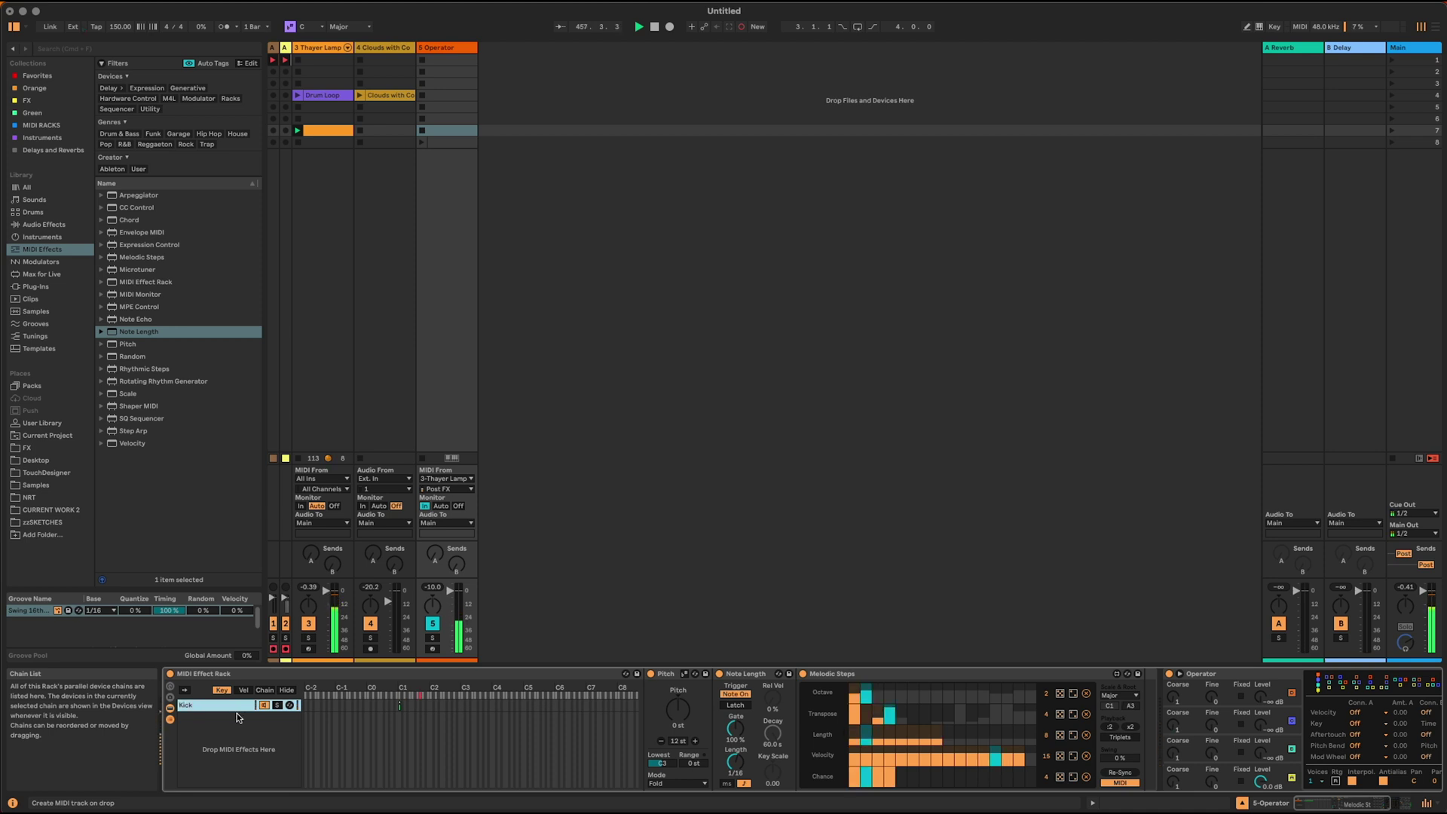
Step: Duplicate the Kick chain, shift the copy's key zone to C#1 and name it Snare
{"action": "key", "text": "super+d"}
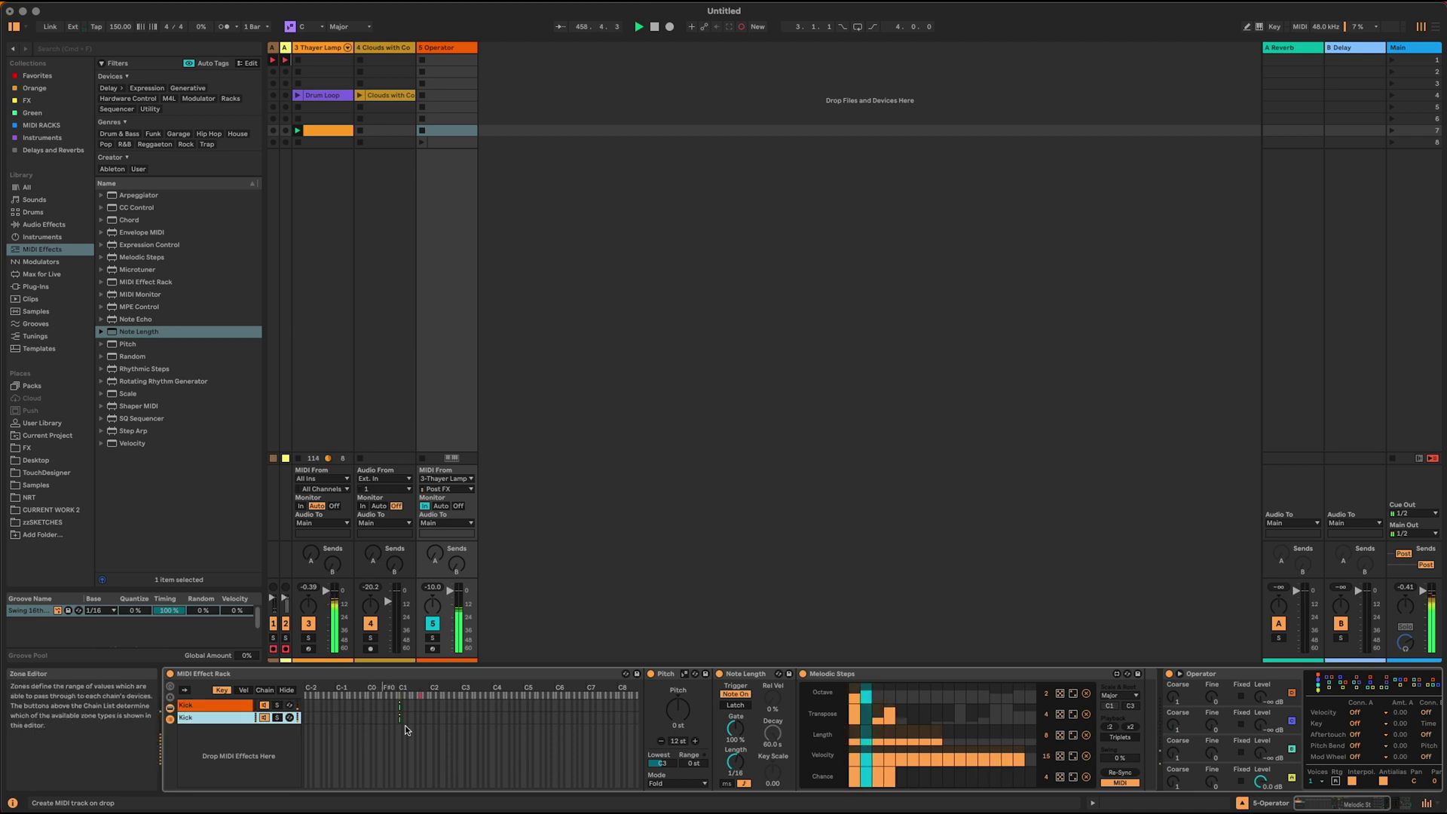
{"action": "left_click_drag", "start_coordinate": [399, 719], "coordinate": [405, 719]}
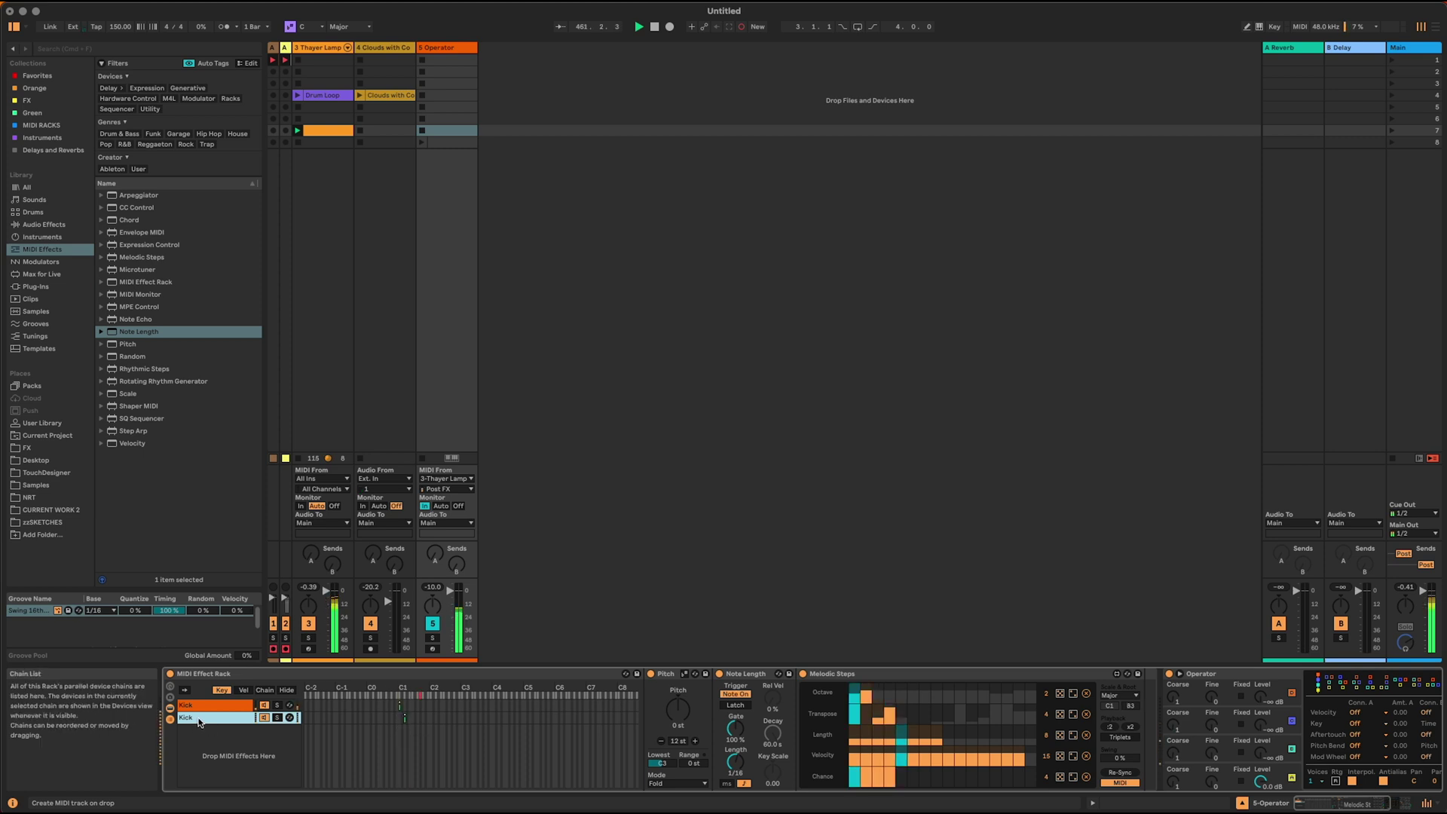
{"action": "type", "text": "re"}
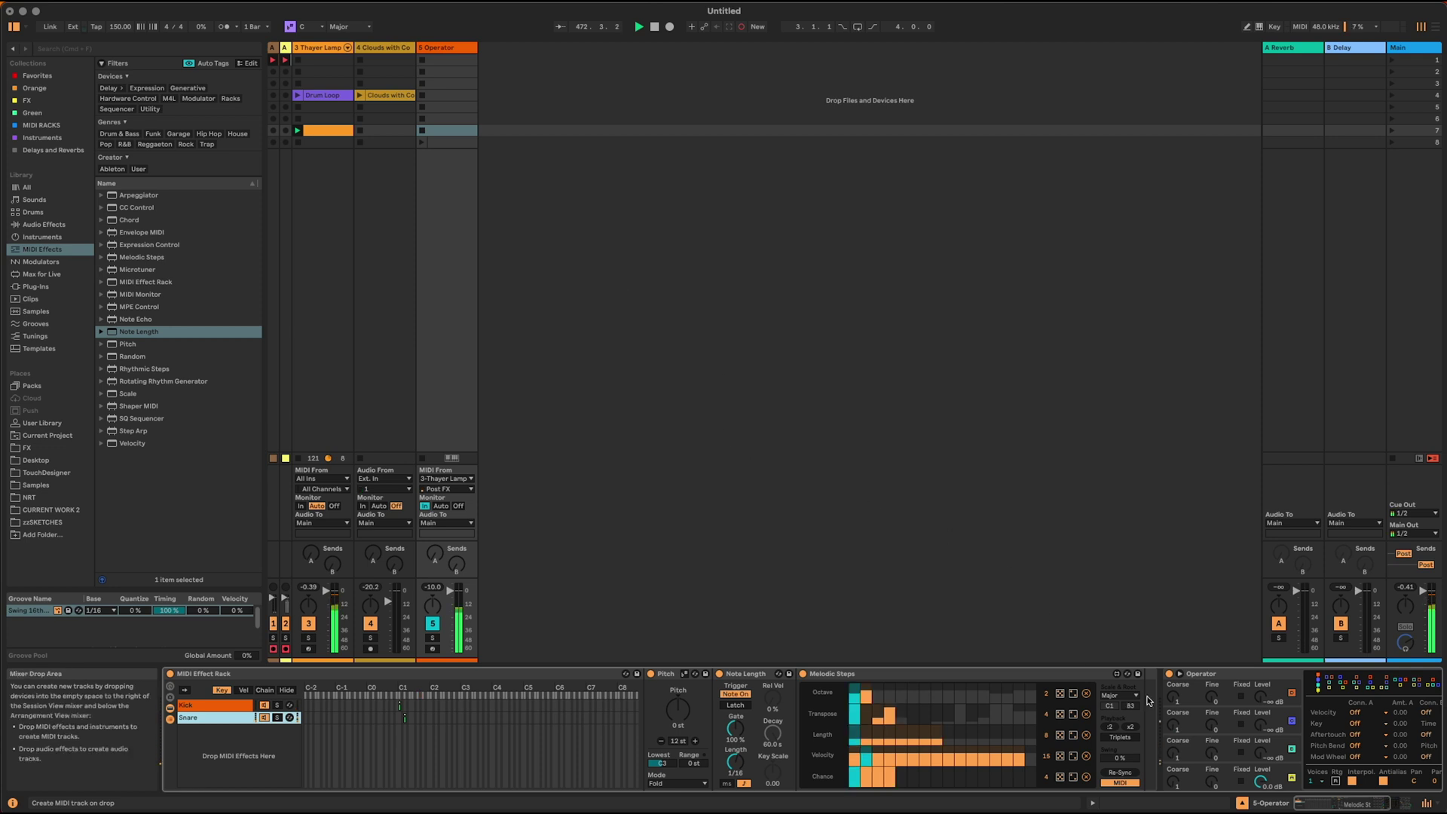
{"action": "left_click", "coordinate": [1323, 805]}
Step: Choose Minor in the Melodic Steps Scale menu, then return to the drum clip's notes
{"action": "left_click_drag", "start_coordinate": [1323, 804], "coordinate": [1336, 805]}
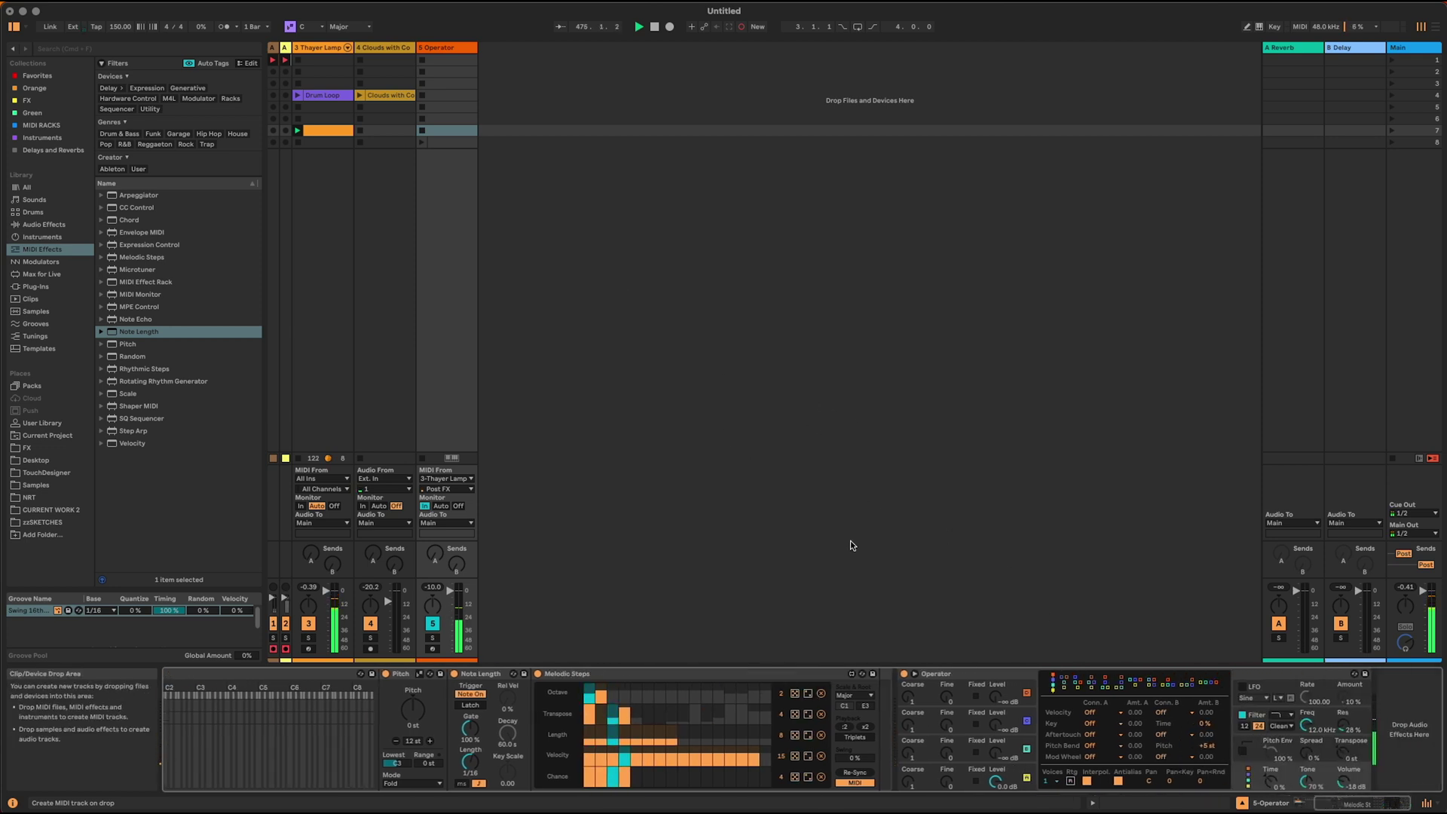
{"action": "left_click", "coordinate": [852, 695]}
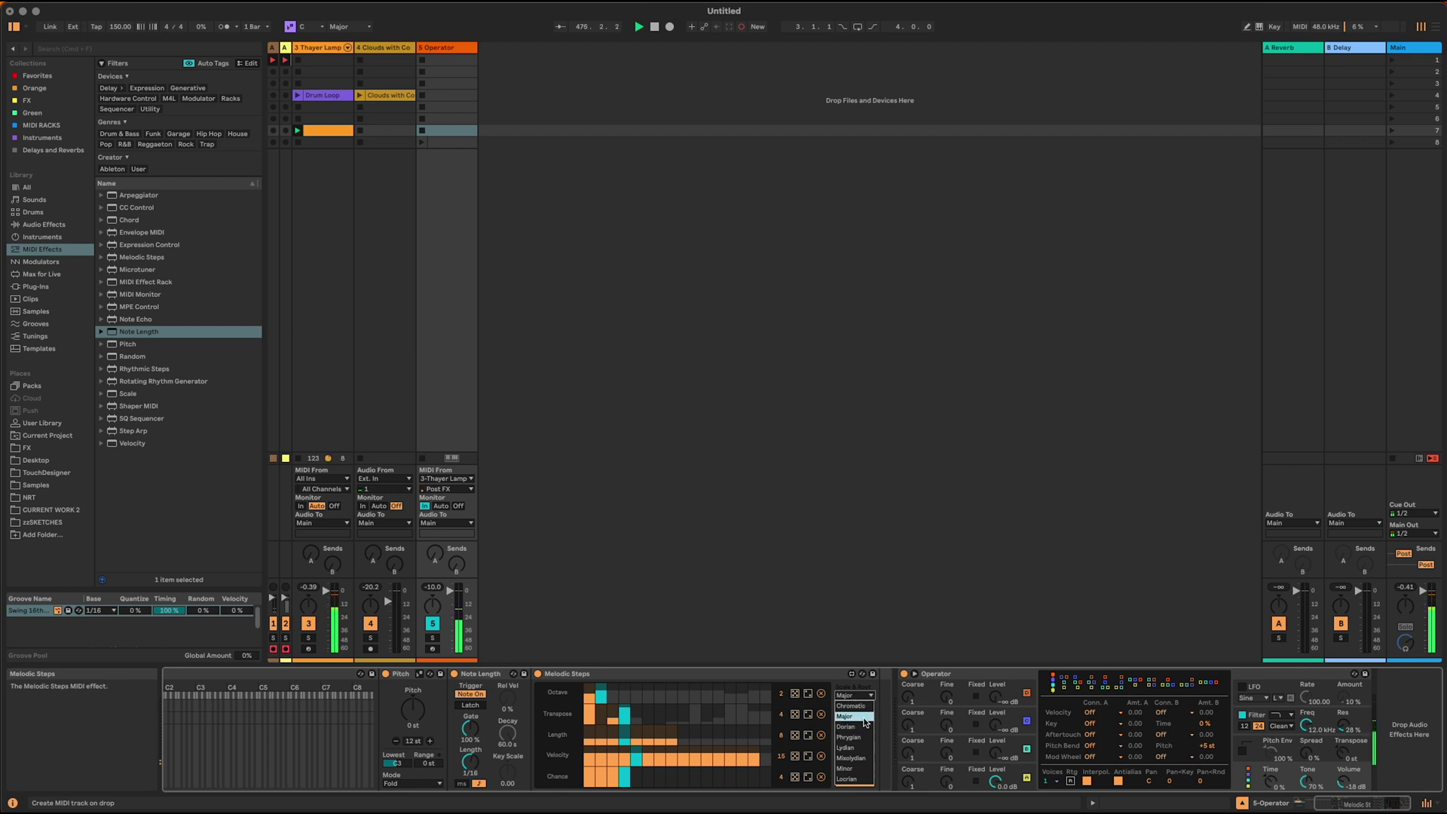
{"action": "left_click", "coordinate": [865, 768]}
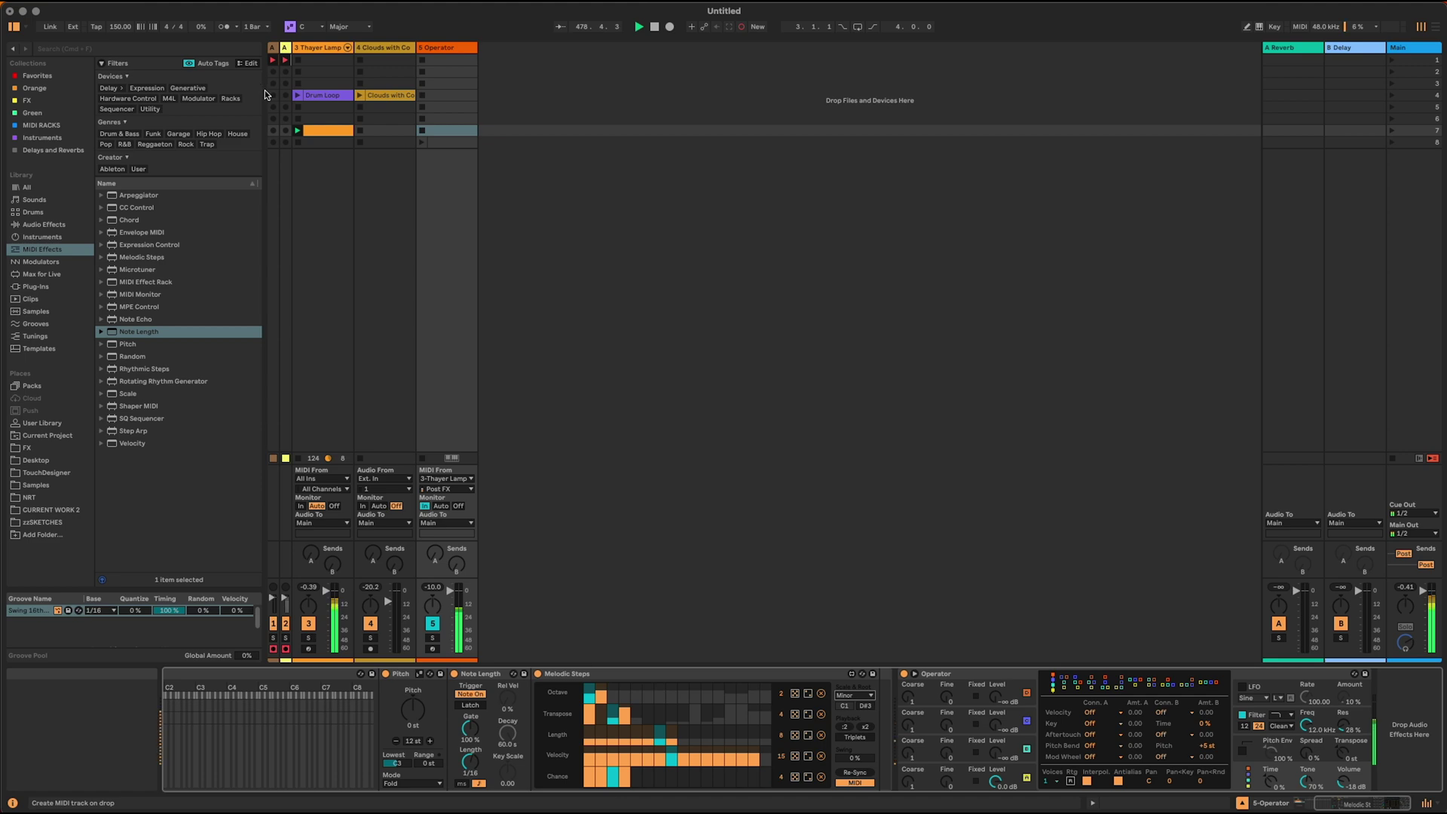
{"action": "key", "text": "shift+Tab"}
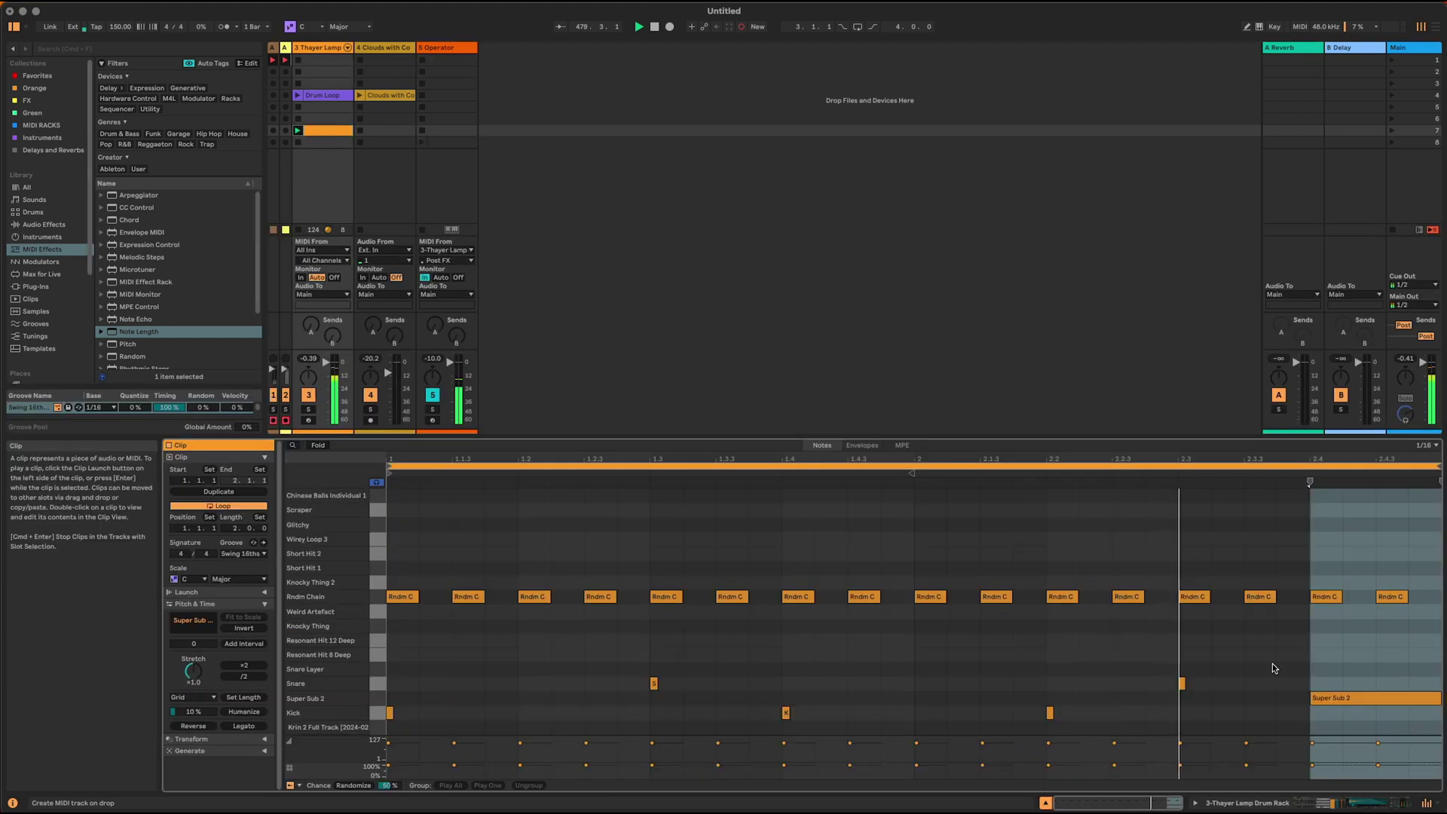
Step: Delete the long Super Sub 2 note and add a Scraper note from the clip start to 1.3
{"action": "left_click", "coordinate": [1394, 698]}
{"action": "key", "text": "Delete"}
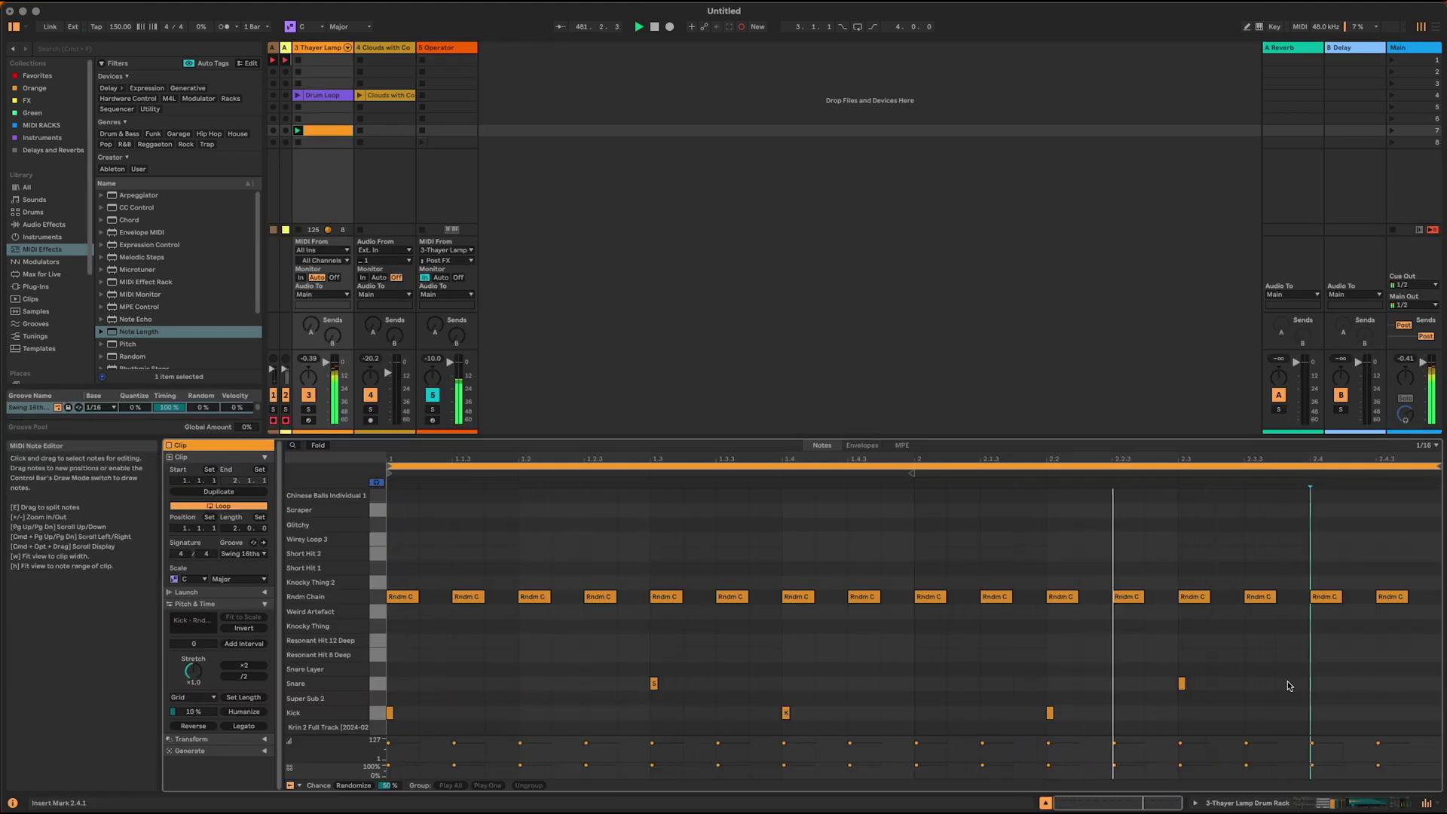
{"action": "double_click", "coordinate": [398, 512]}
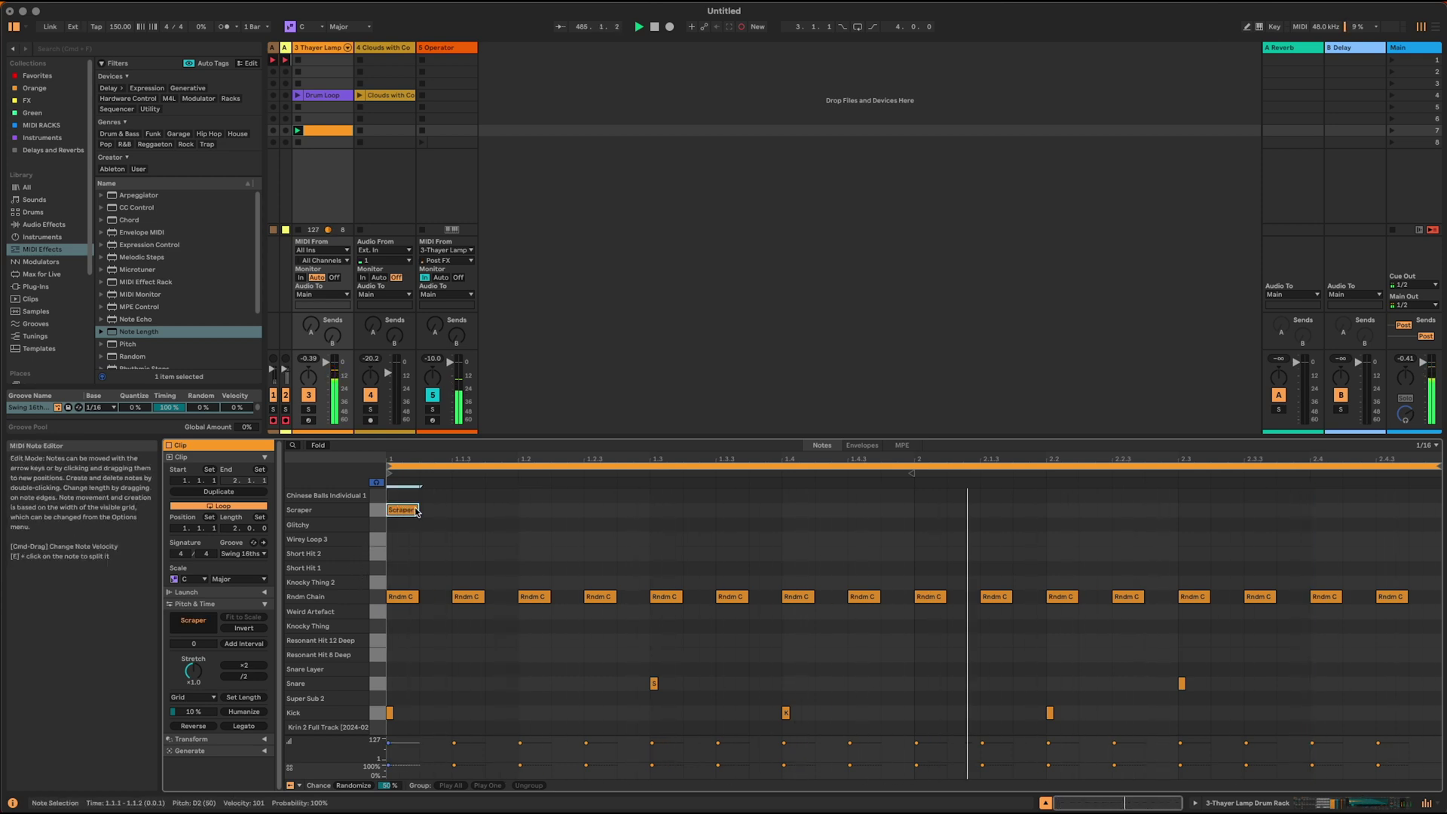
{"action": "left_click_drag", "start_coordinate": [417, 511], "coordinate": [637, 509]}
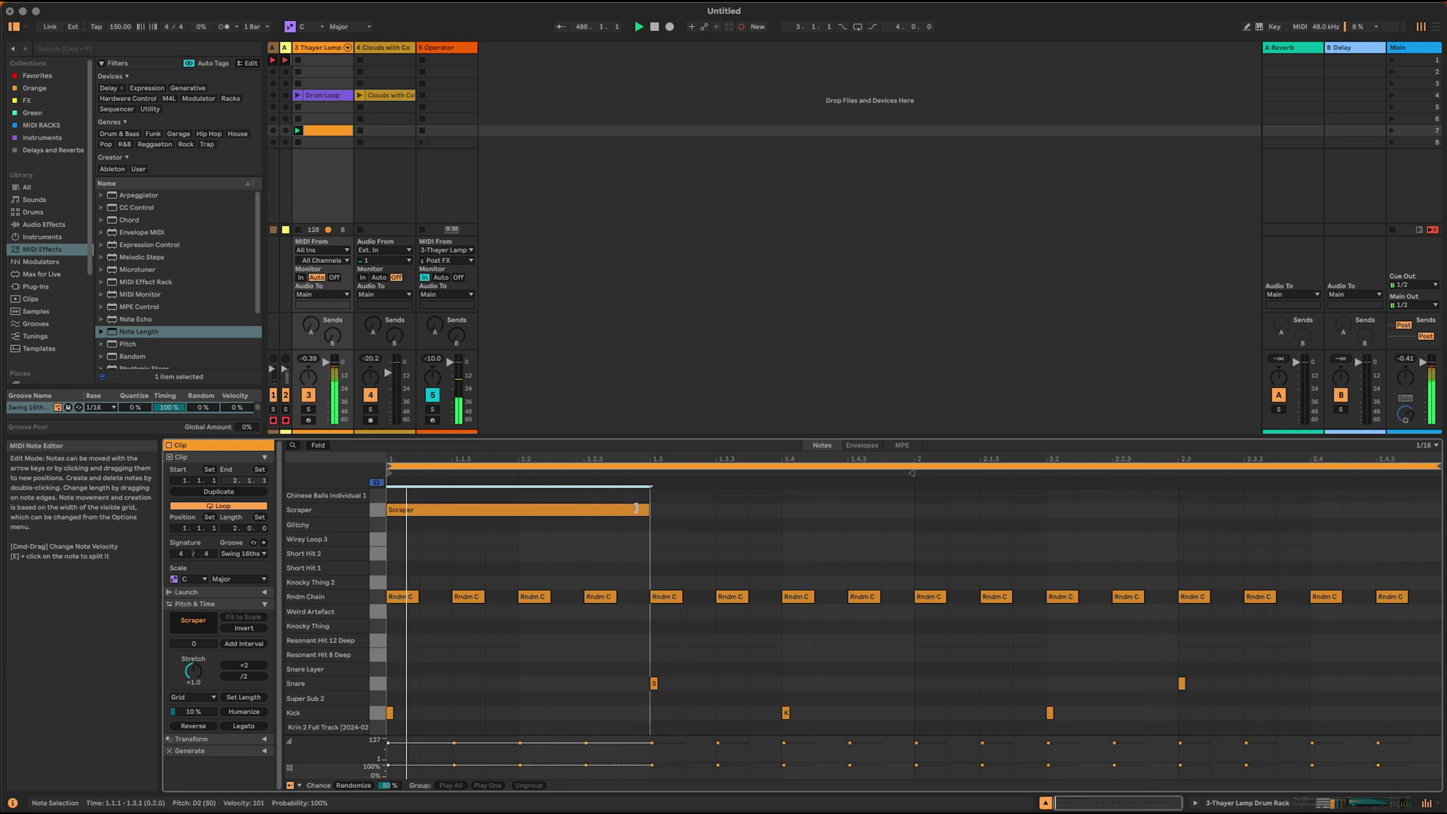
Step: Extend the clip to 4 bars and duplicate all its notes into the second half
{"action": "left_click", "coordinate": [231, 532]}
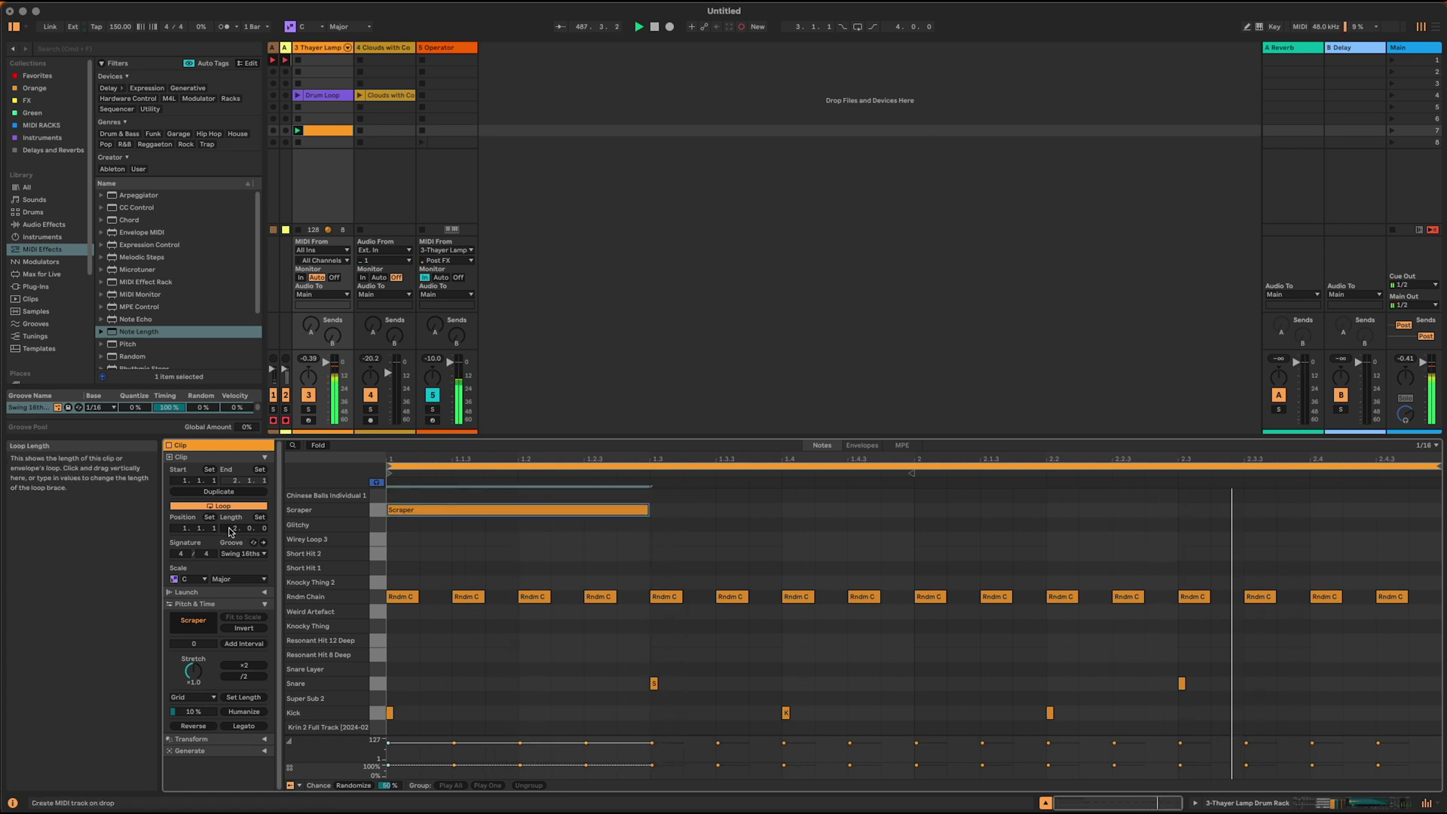
{"action": "type", "text": "4"}
{"action": "key", "text": "Return"}
{"action": "left_click_drag", "start_coordinate": [915, 713], "coordinate": [818, 713]}
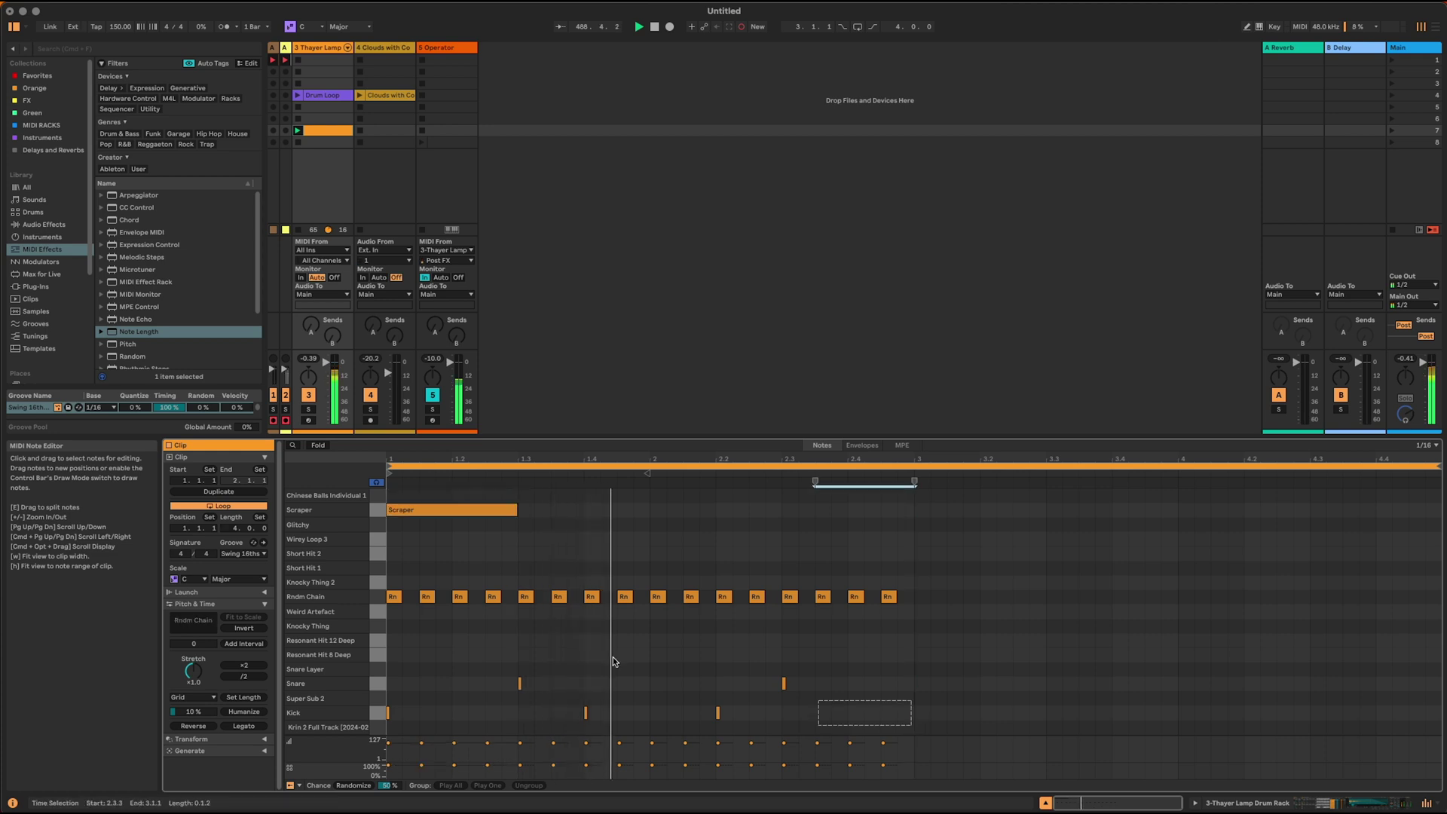
{"action": "key", "text": "super+a"}
{"action": "key", "text": "super+d"}
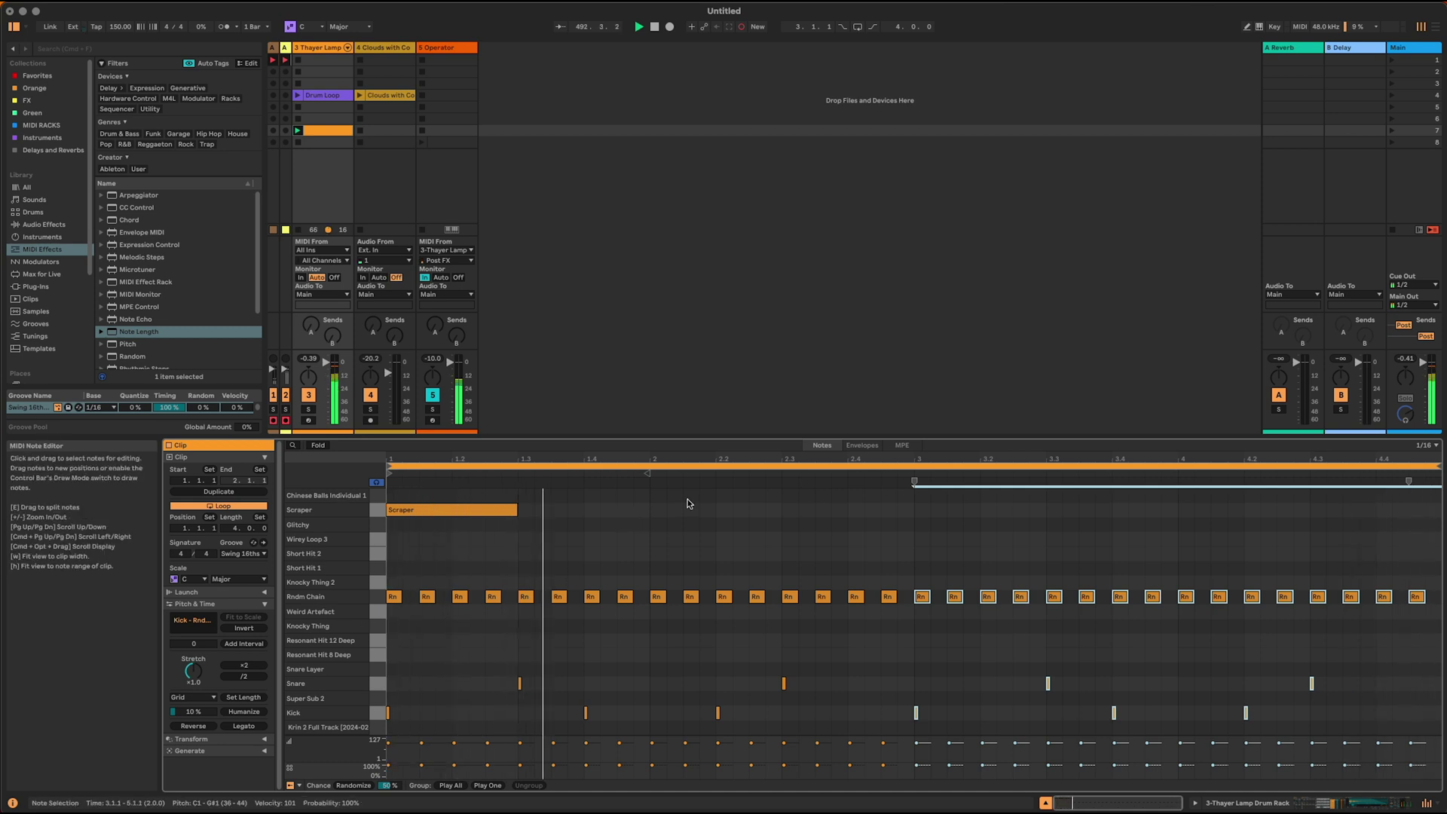
Step: Add a Chinese Balls Individual 1 note at 2.4 and a Resonant Hit 12 Deep note at beat 4
{"action": "double_click", "coordinate": [858, 495]}
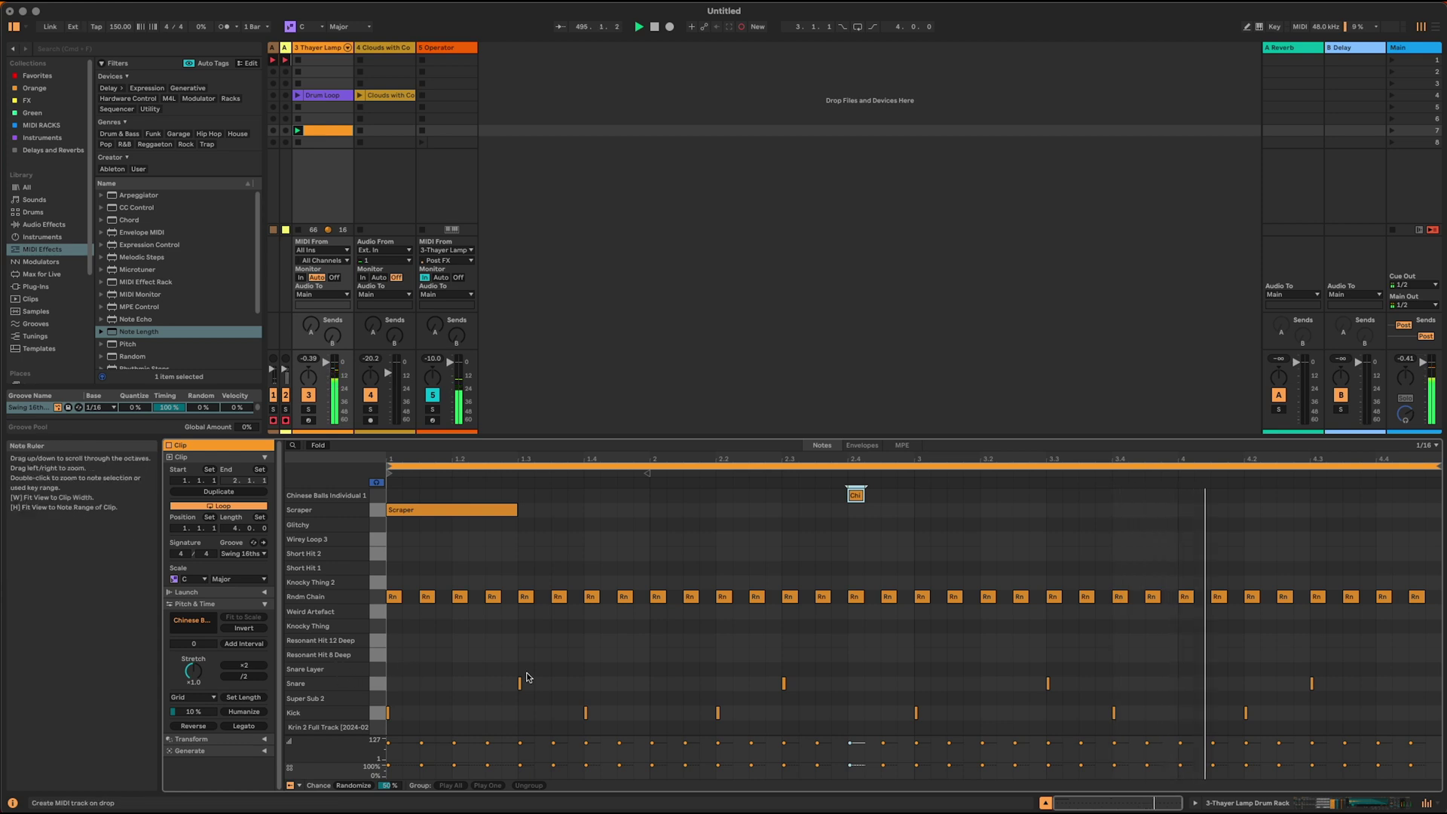
{"action": "double_click", "coordinate": [1185, 612]}
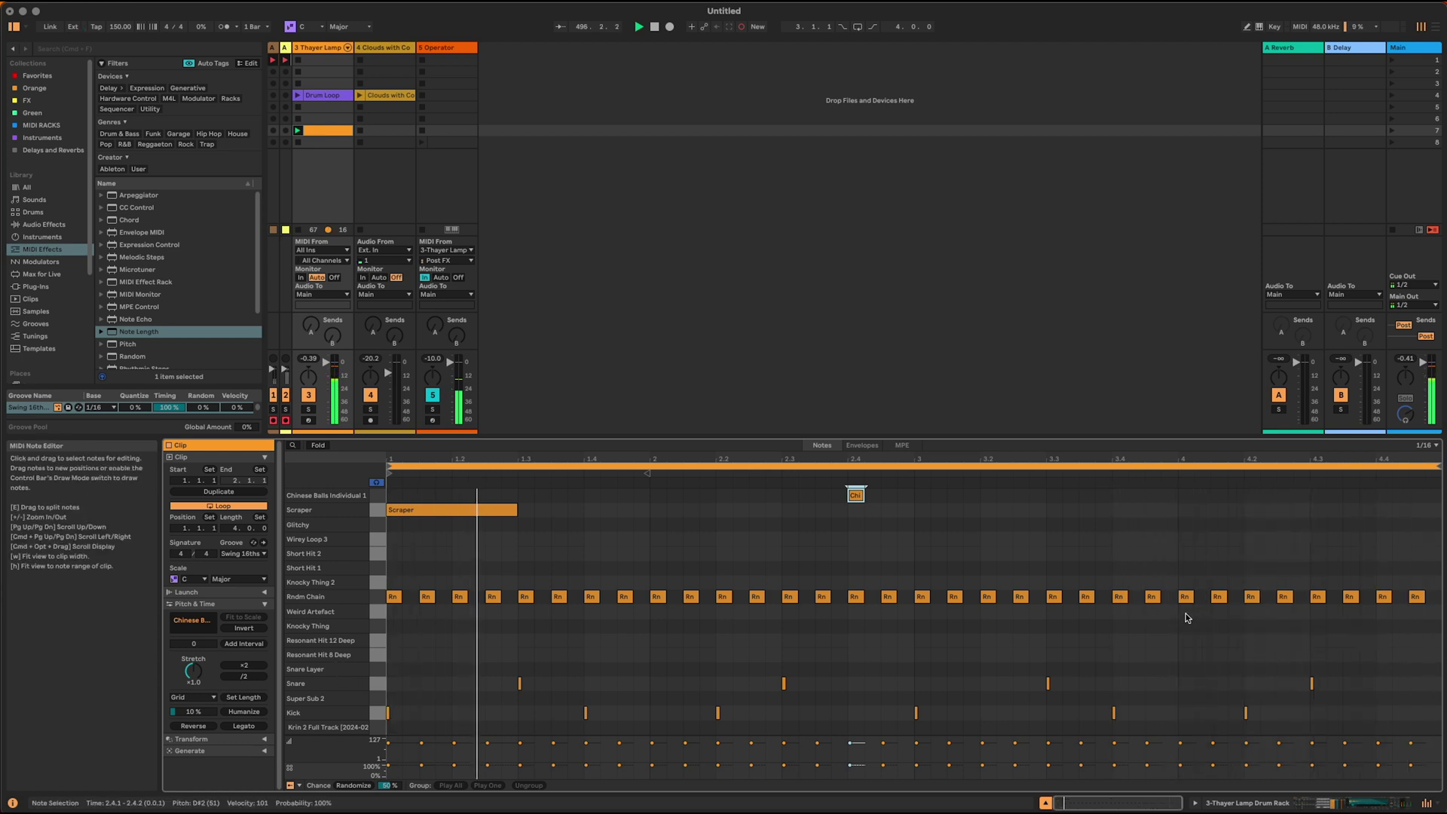
{"action": "left_click_drag", "start_coordinate": [1185, 615], "coordinate": [1244, 640]}
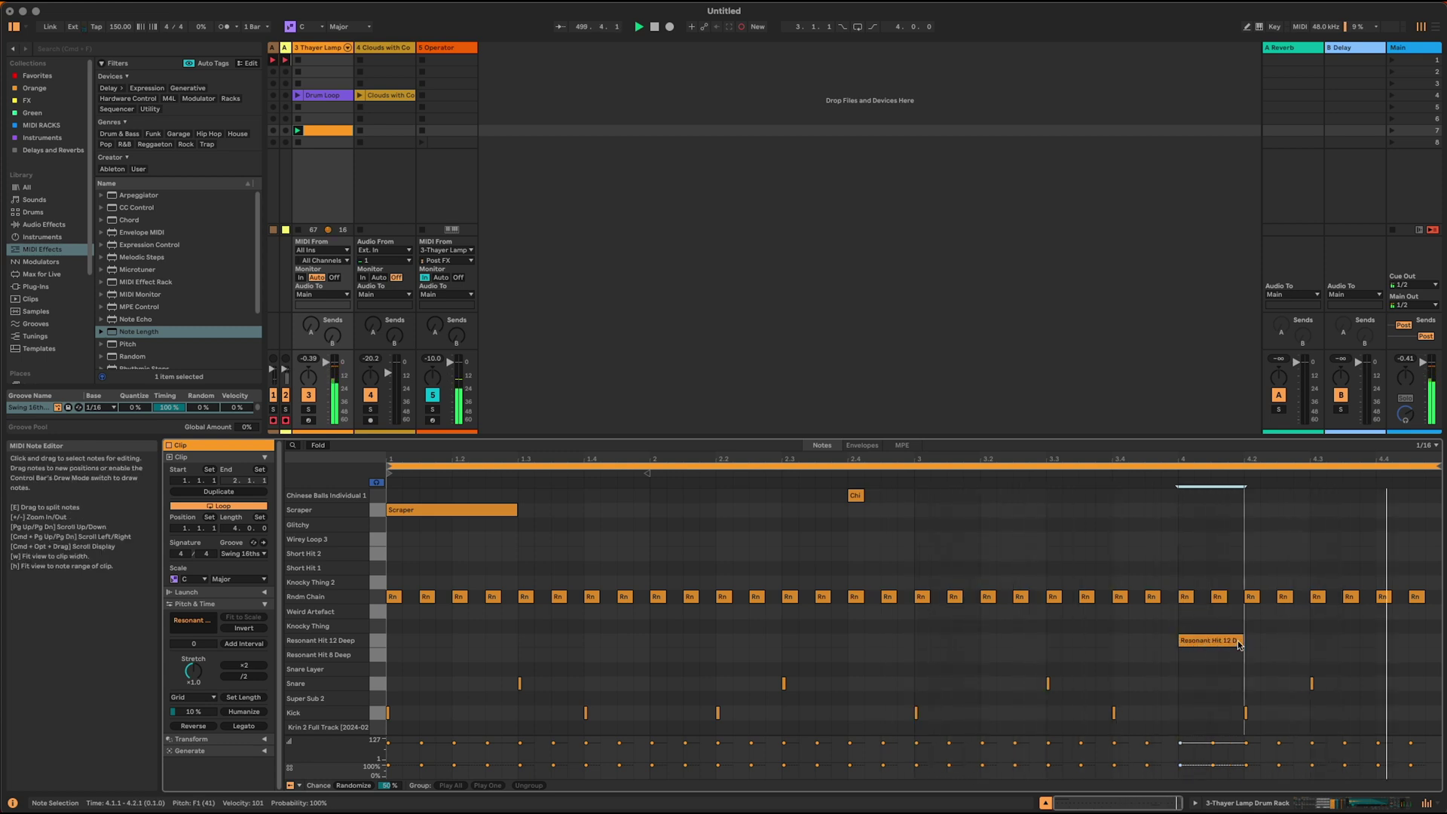
{"action": "left_click", "coordinate": [1384, 799]}
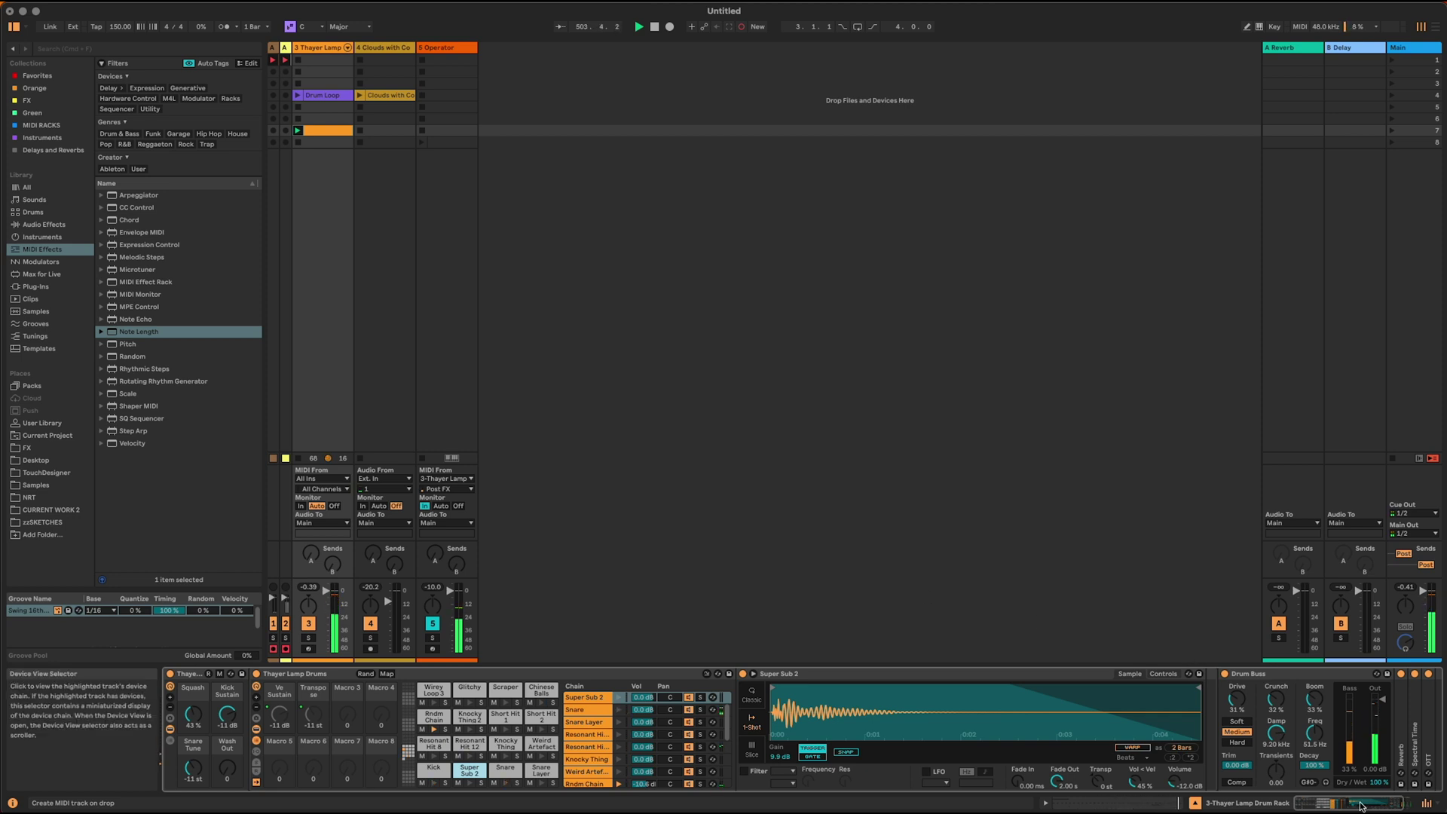
Step: Show track 5's Operator device chain and browse the Instruments collection in the browser
{"action": "left_click", "coordinate": [446, 47]}
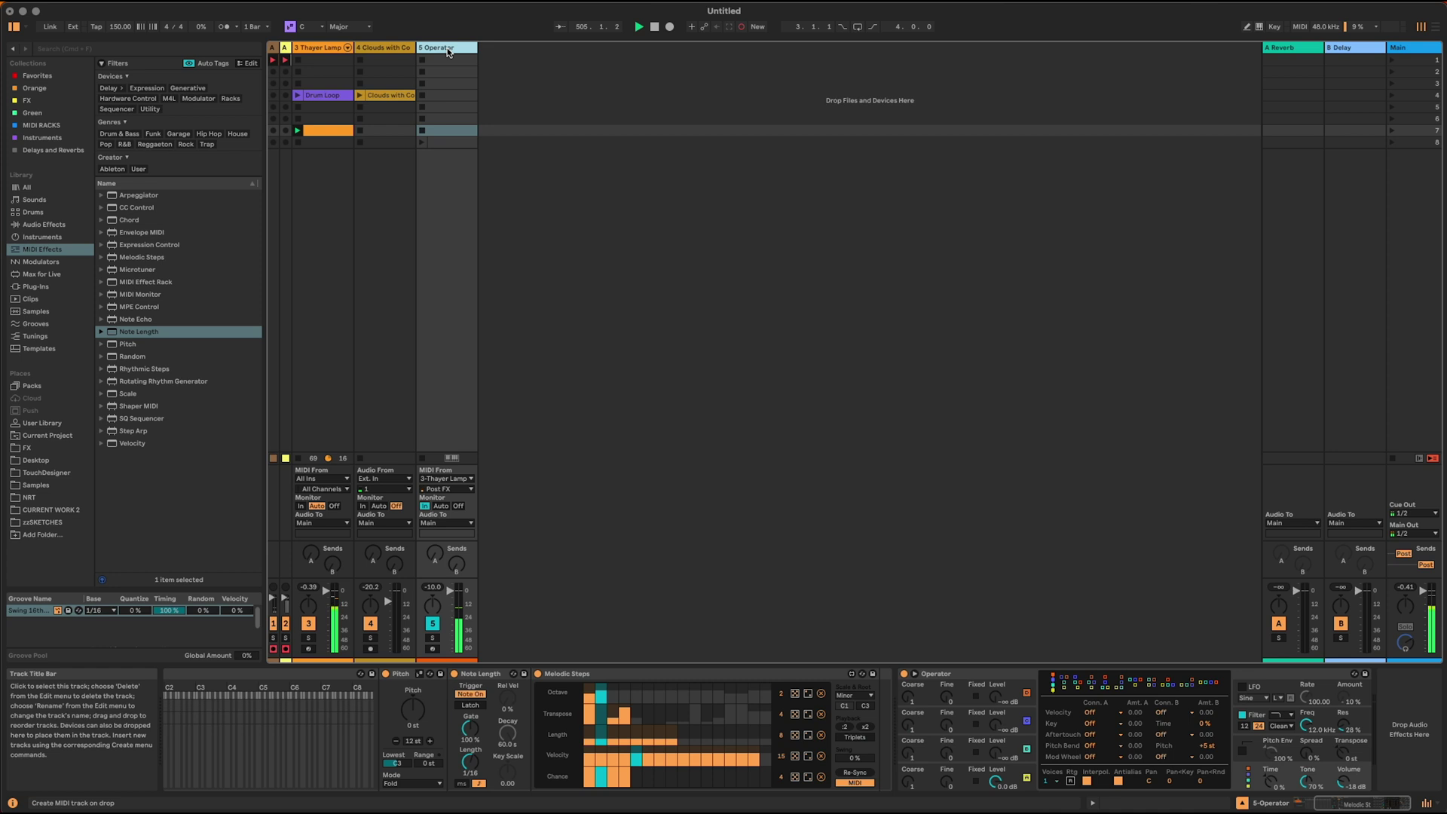
{"action": "left_click", "coordinate": [957, 673]}
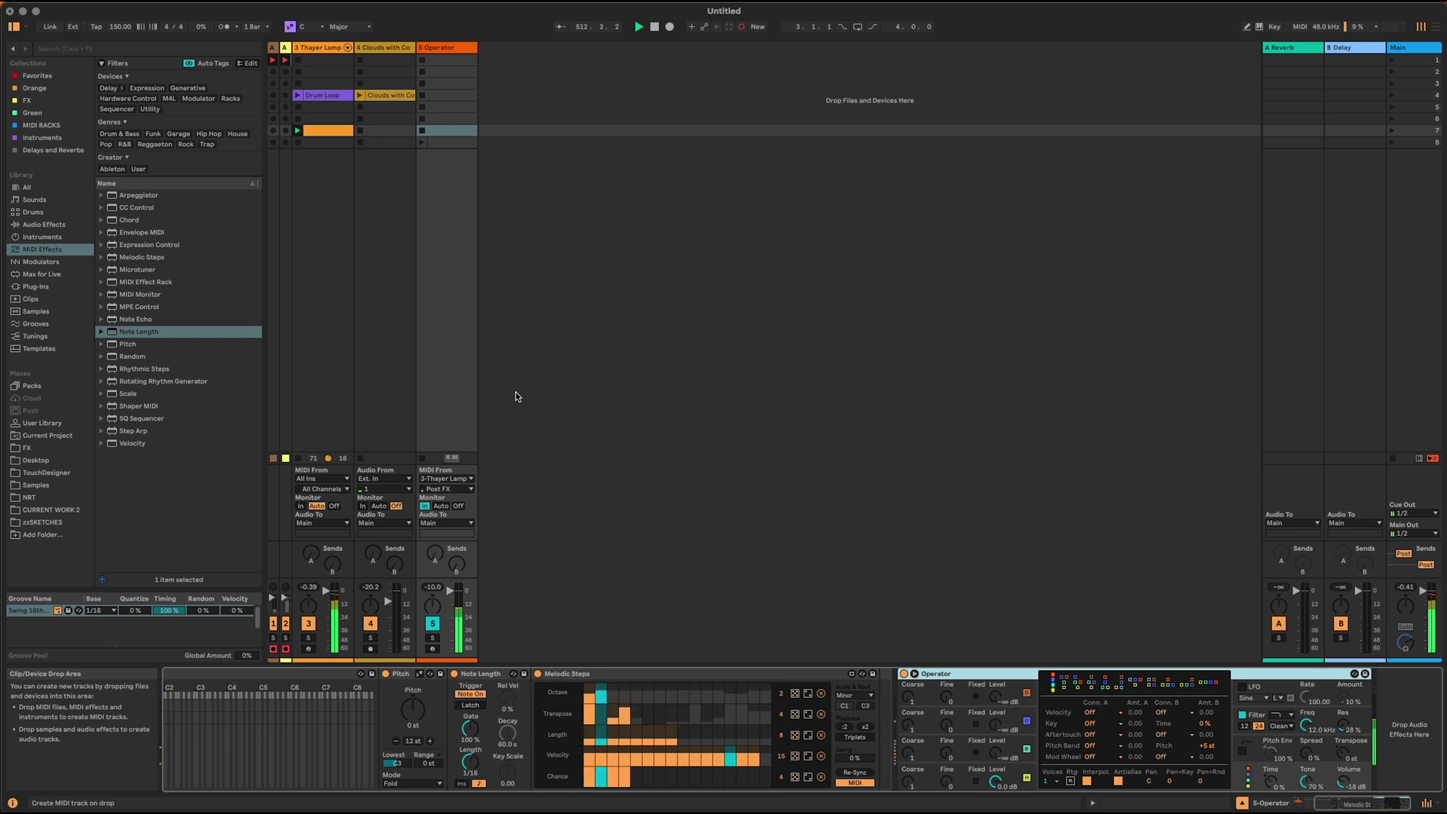
{"action": "left_click", "coordinate": [42, 137]}
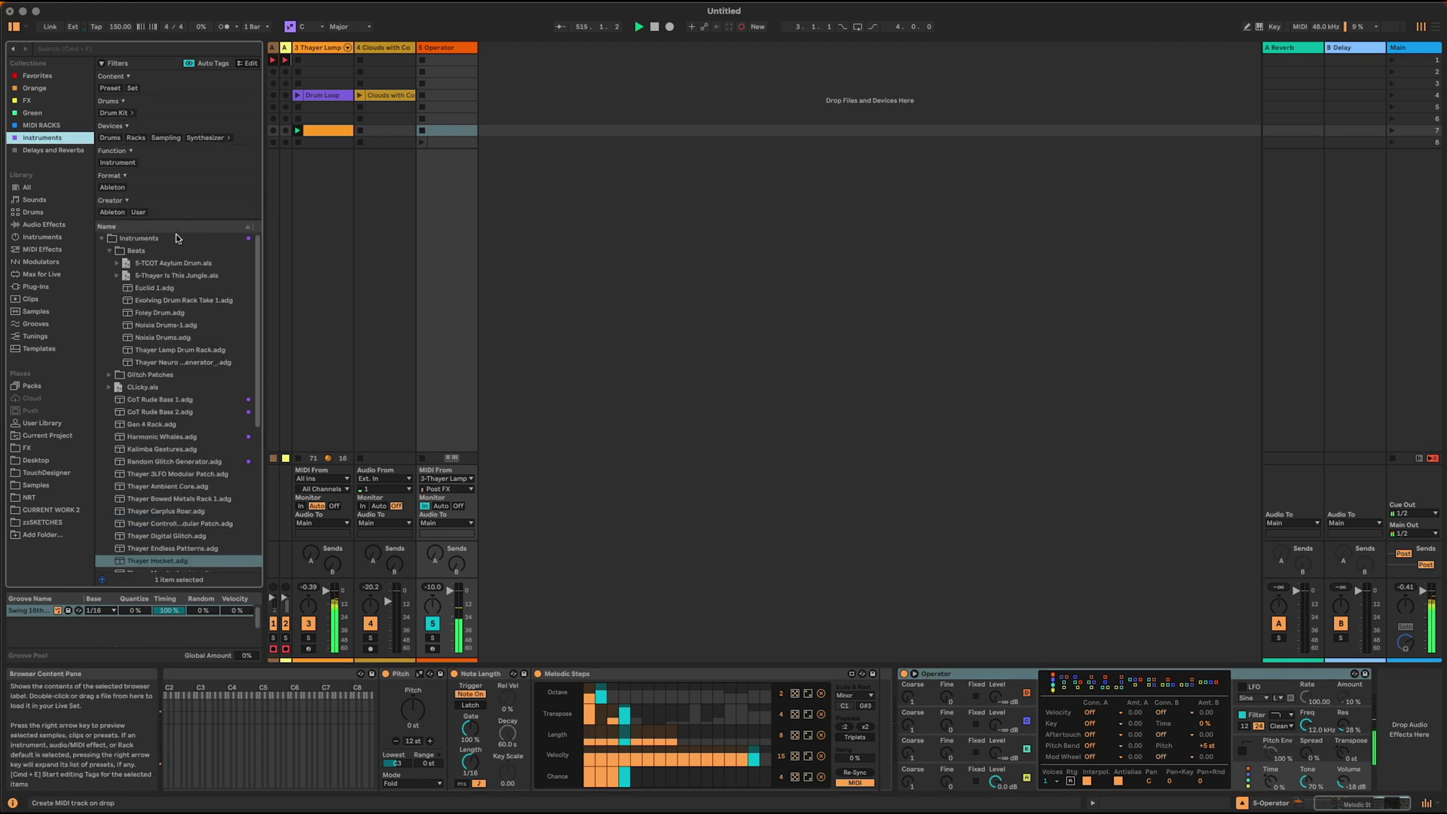
Step: Drop Thayer Hocket.adg onto Operator so track 5 becomes 5-Thayer Hocket
{"action": "left_click_drag", "start_coordinate": [151, 561], "coordinate": [1391, 714]}
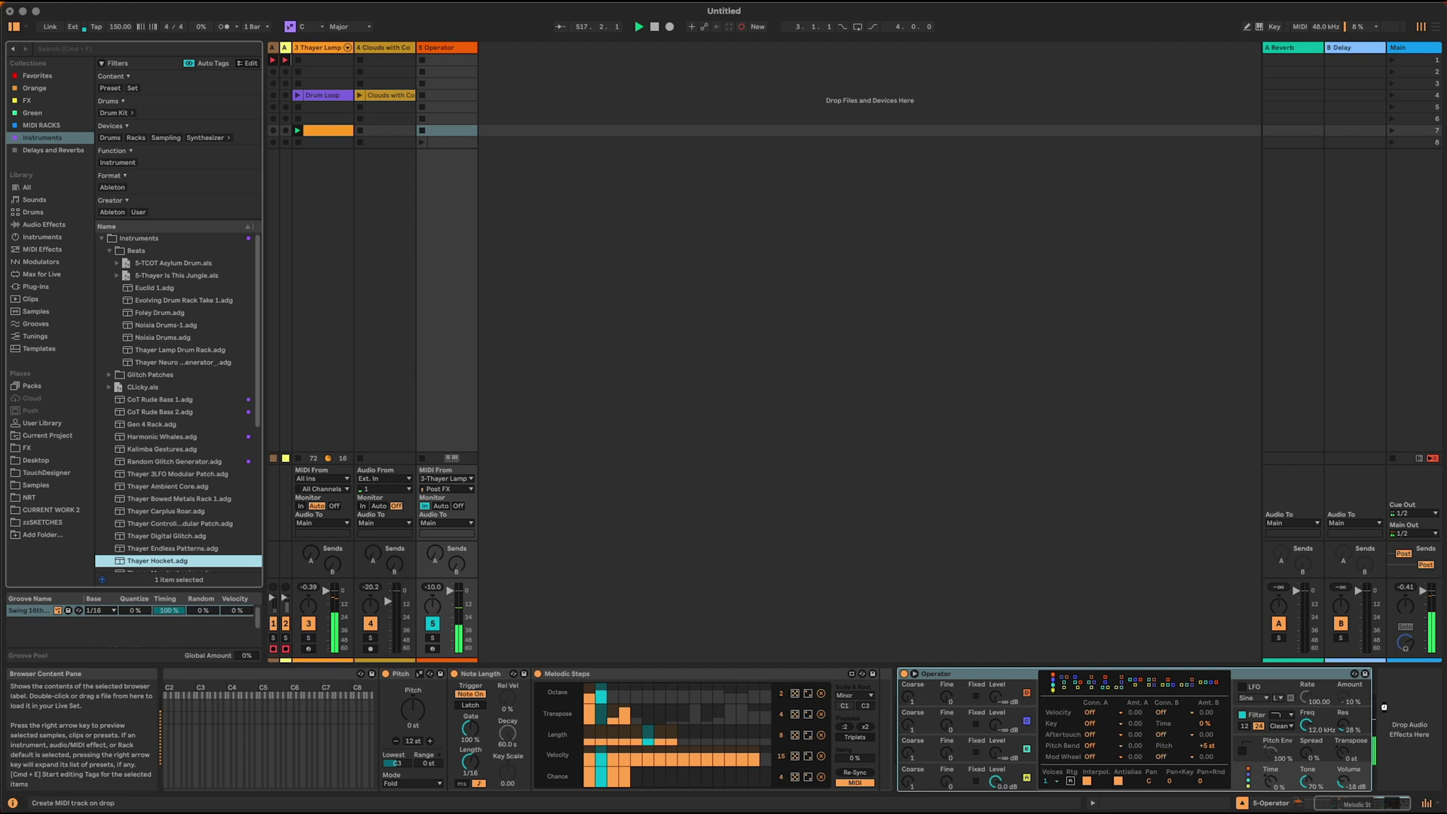
{"action": "left_click_drag", "start_coordinate": [1384, 707], "coordinate": [1383, 709]}
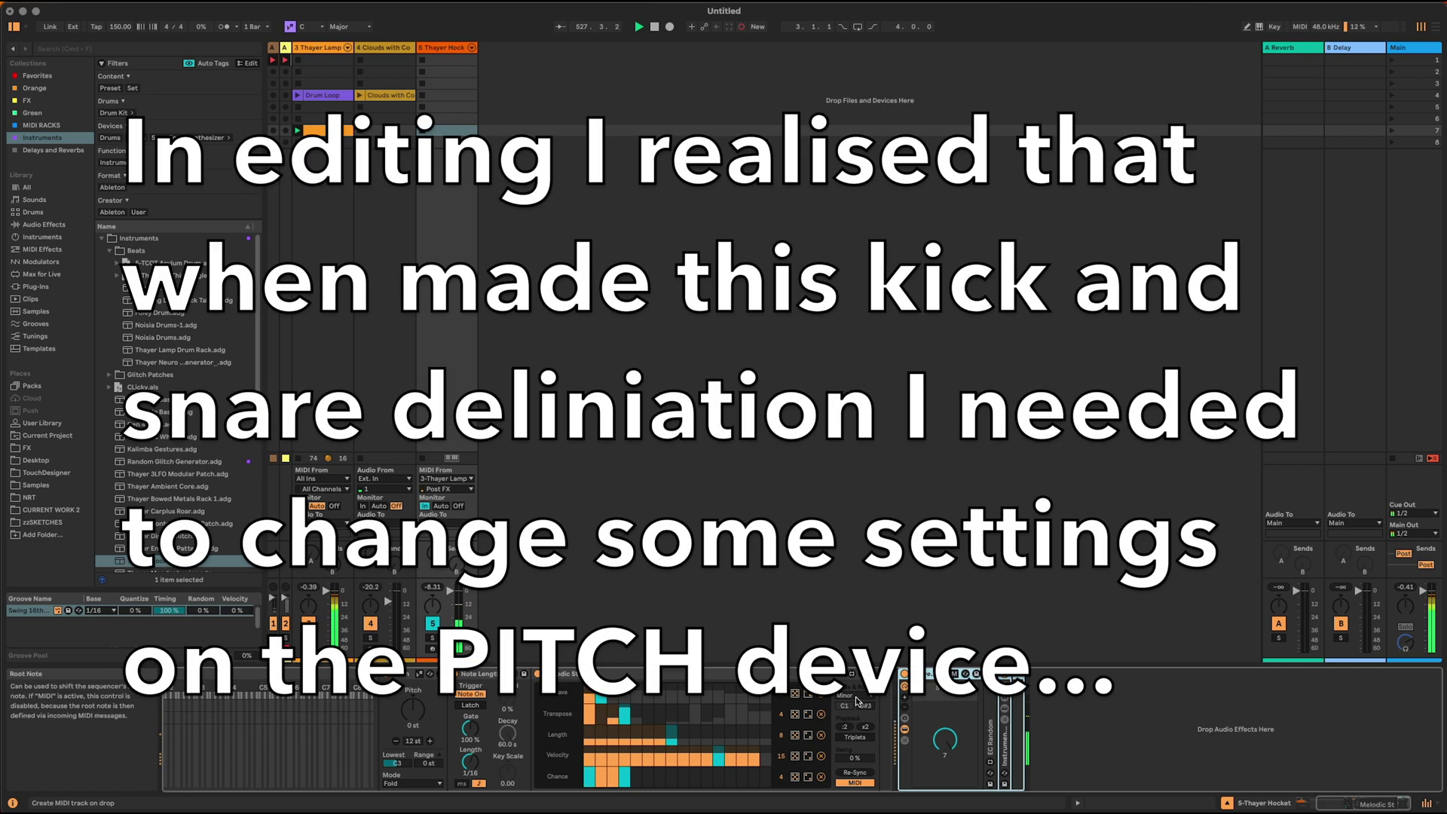
Step: Set Melodic Steps to a Major scale from C1 to B3, then show track 3's Thayer Lamp drum rack chains
{"action": "left_click", "coordinate": [857, 698]}
{"action": "left_click", "coordinate": [860, 717]}
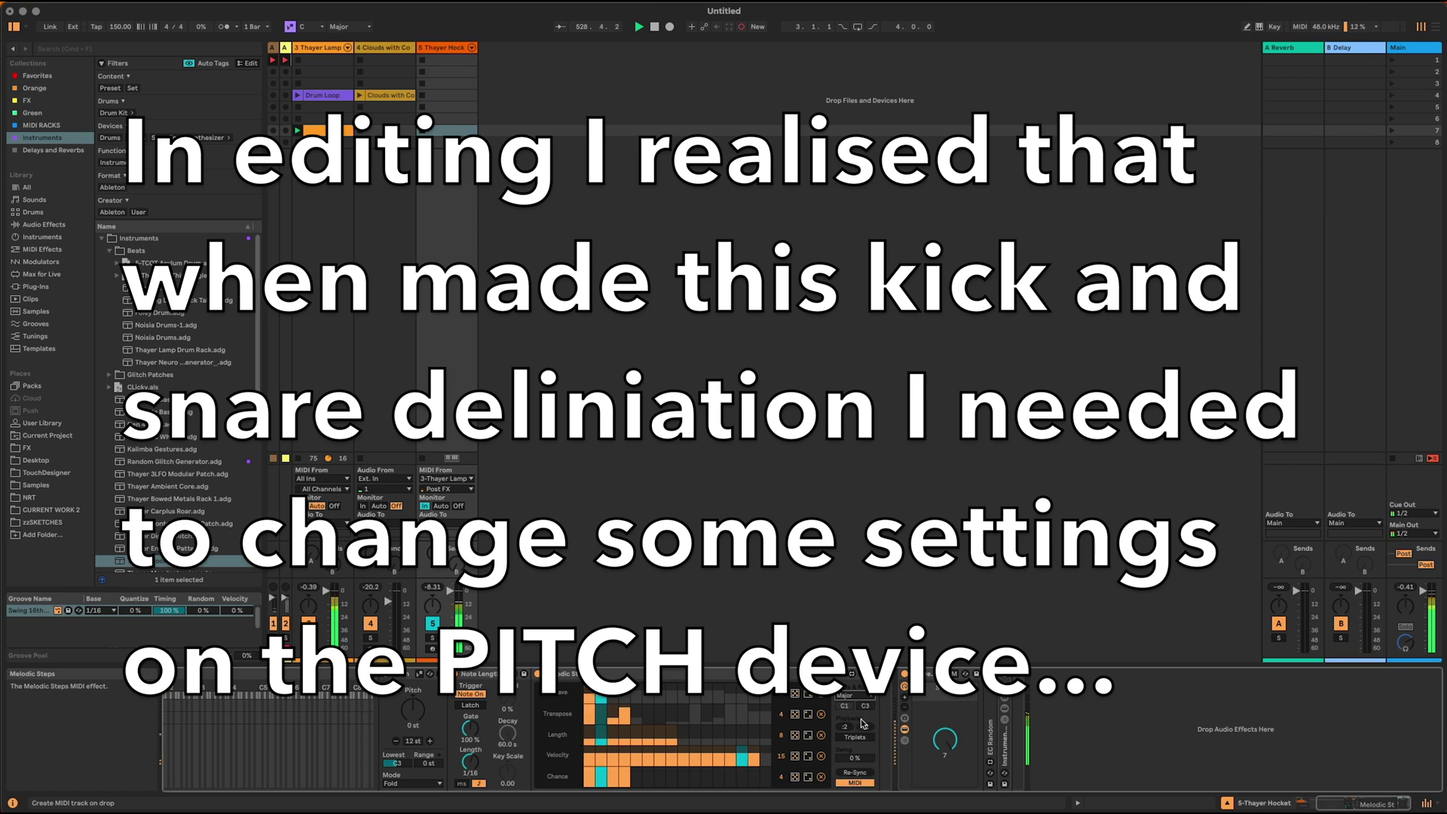
{"action": "key", "text": "Up"}
{"action": "key", "text": "Up"}
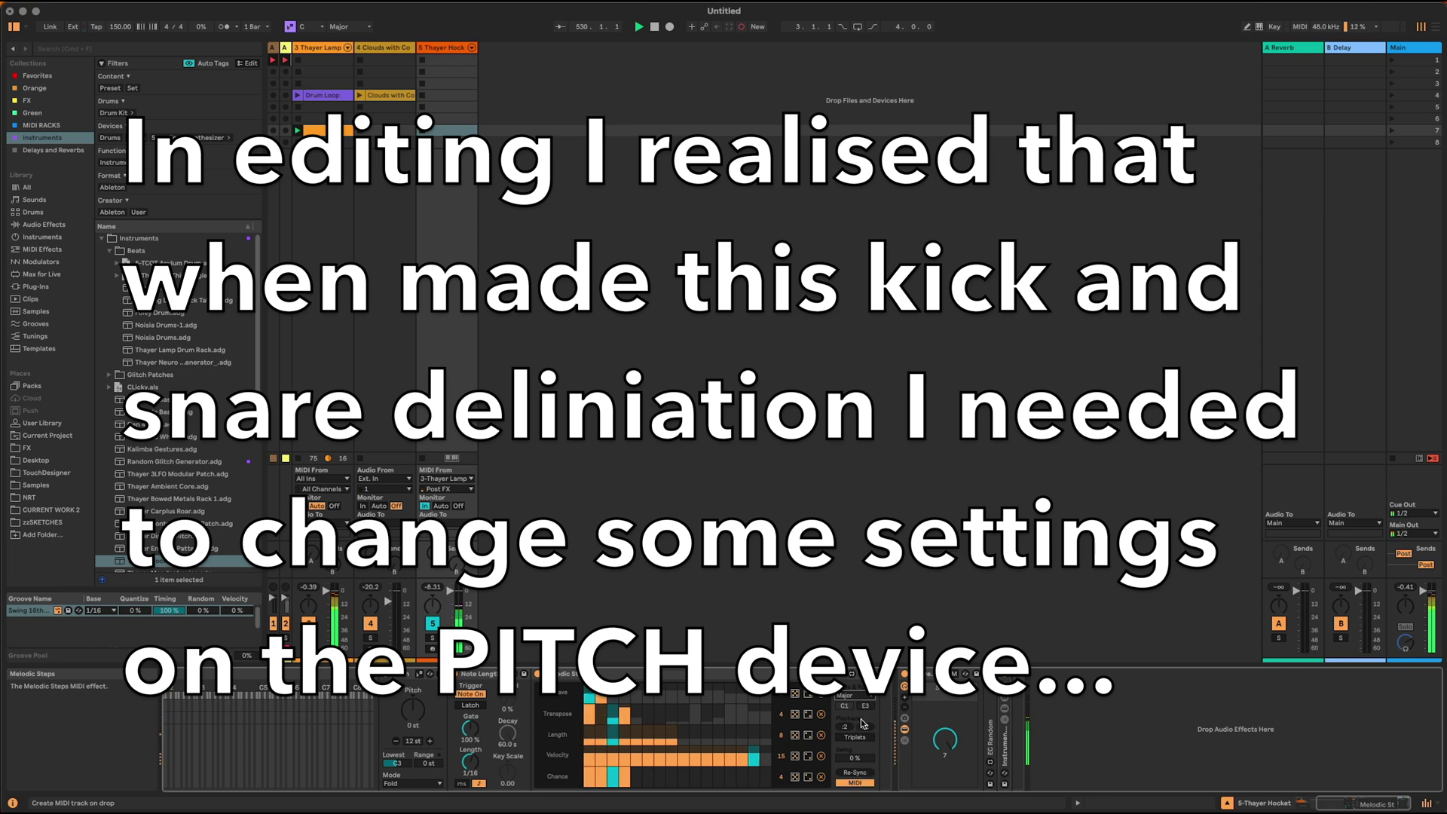
{"action": "key", "text": "Up"}
{"action": "key", "text": "Up"}
{"action": "key", "text": "Up"}
{"action": "key", "text": "Up"}
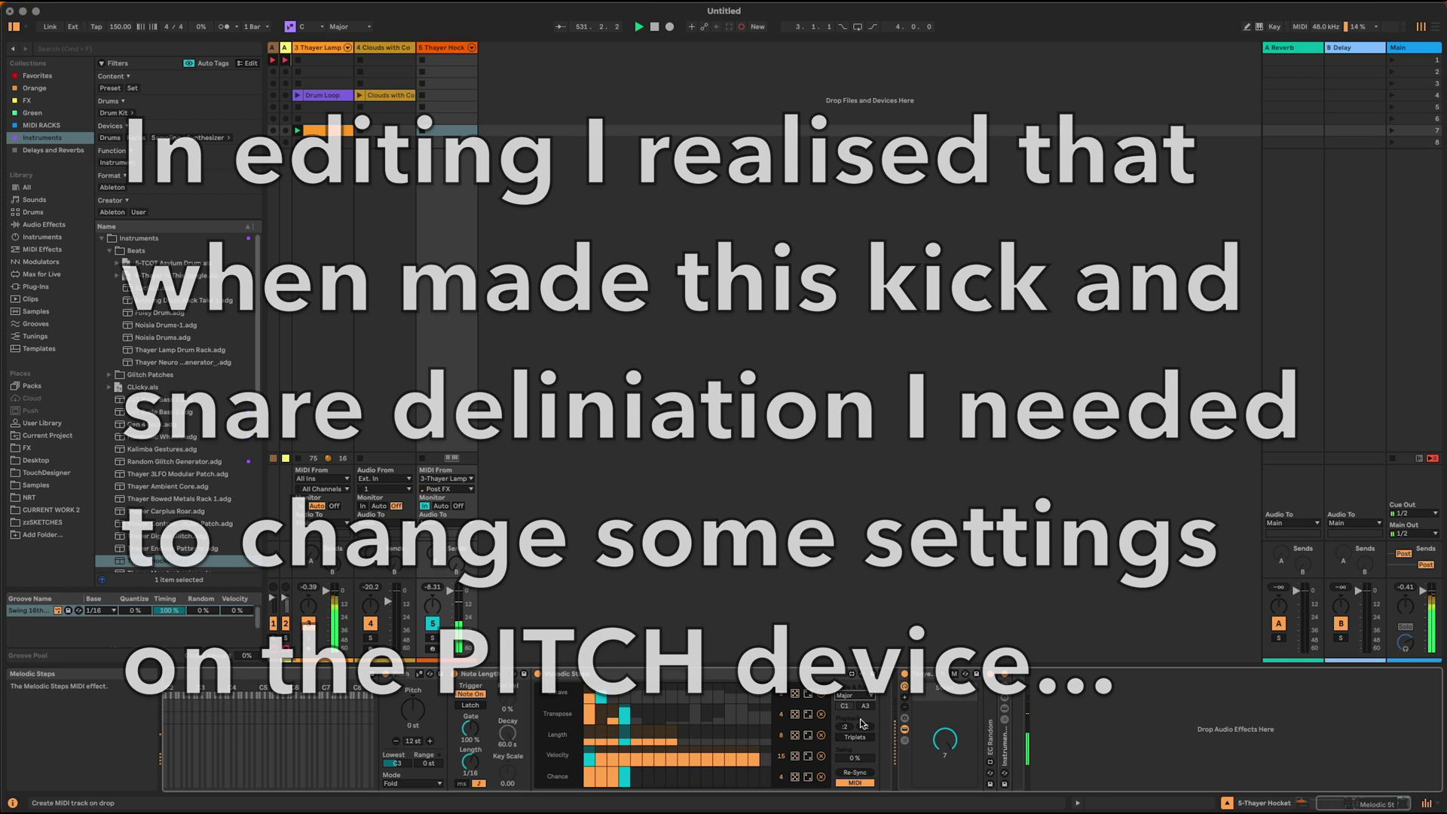
{"action": "key", "text": "Up"}
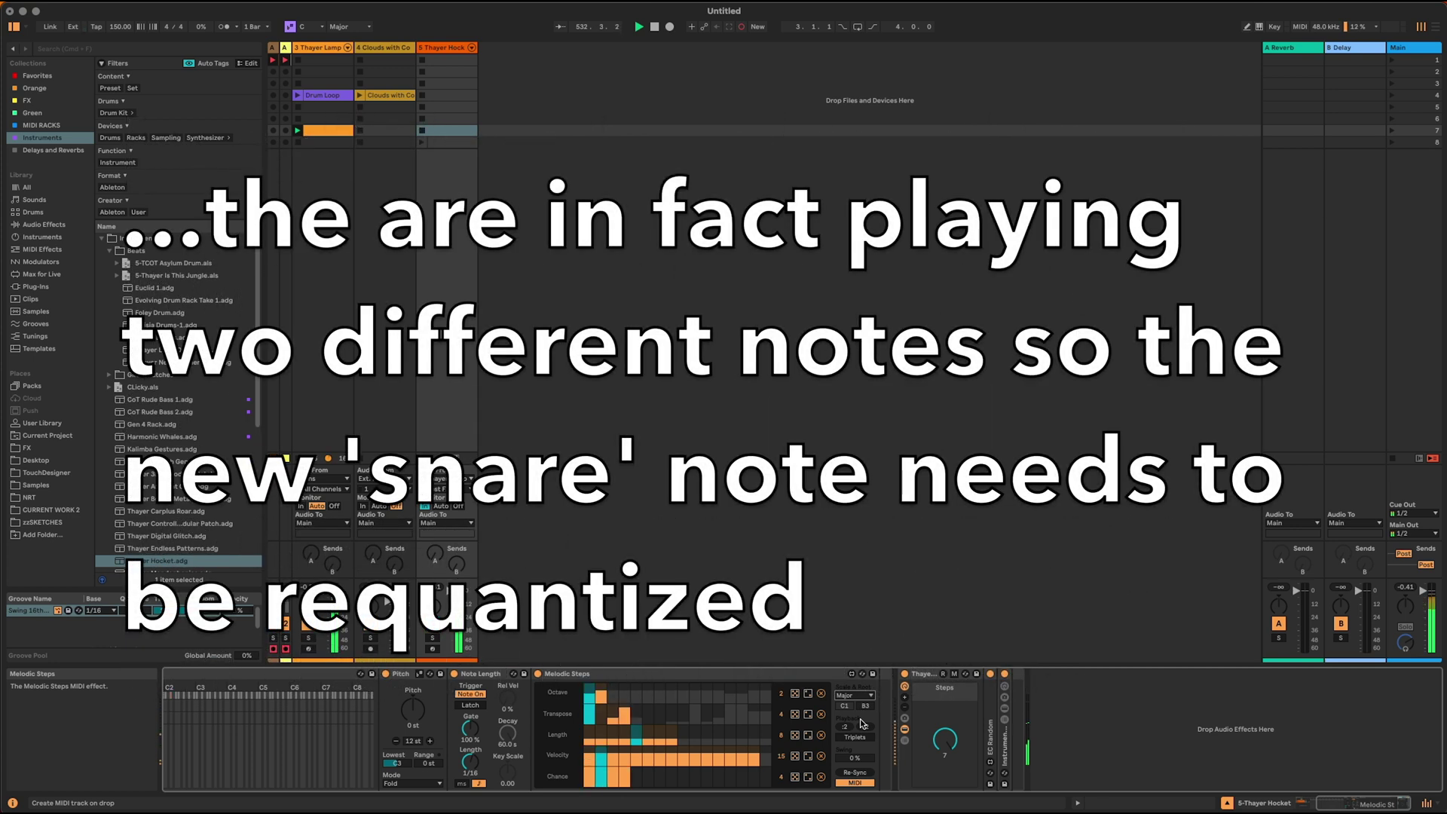
{"action": "key", "text": "Up"}
{"action": "key", "text": "Up"}
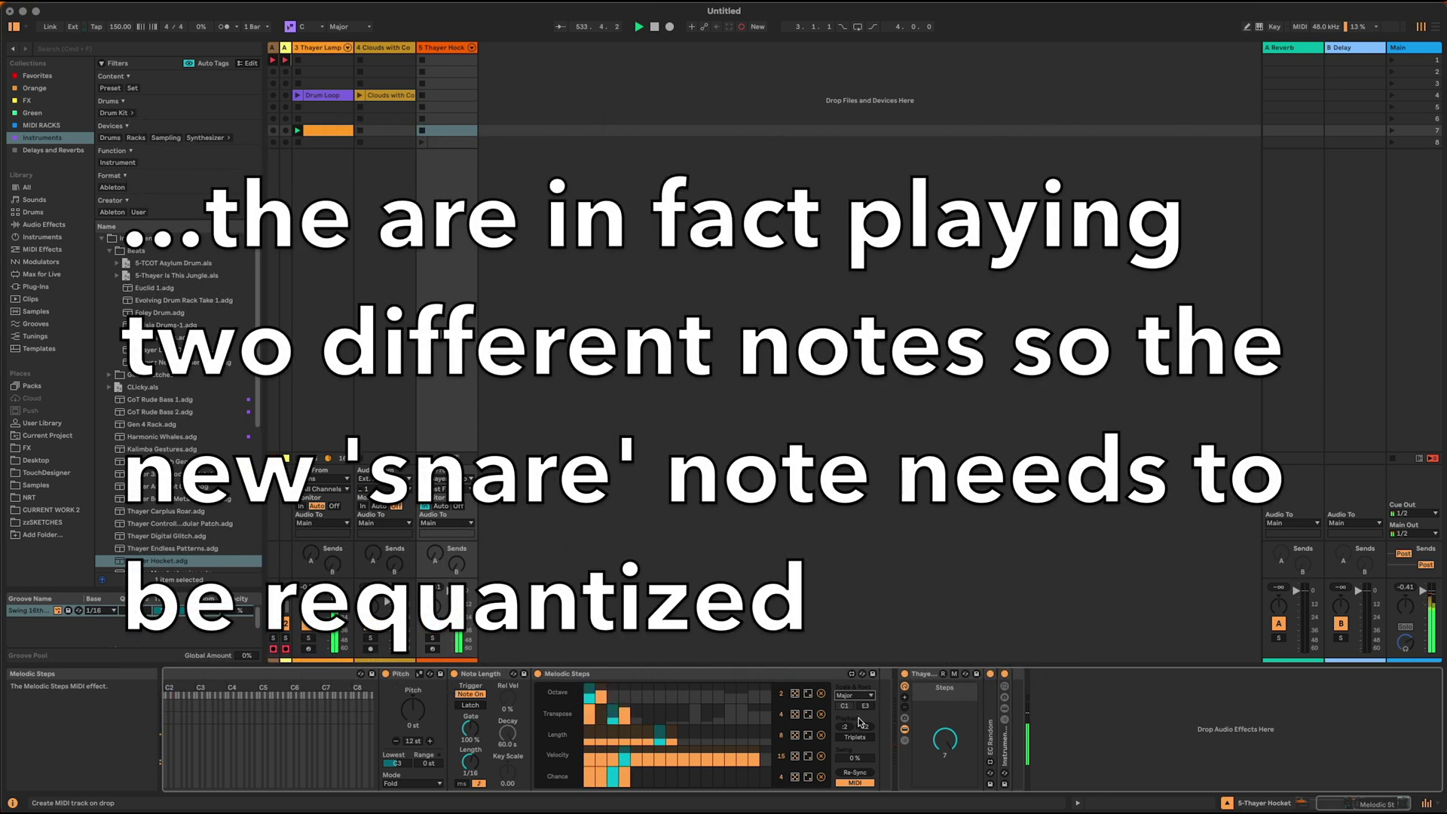
{"action": "key", "text": "Up"}
{"action": "key", "text": "Up"}
{"action": "key", "text": "Up"}
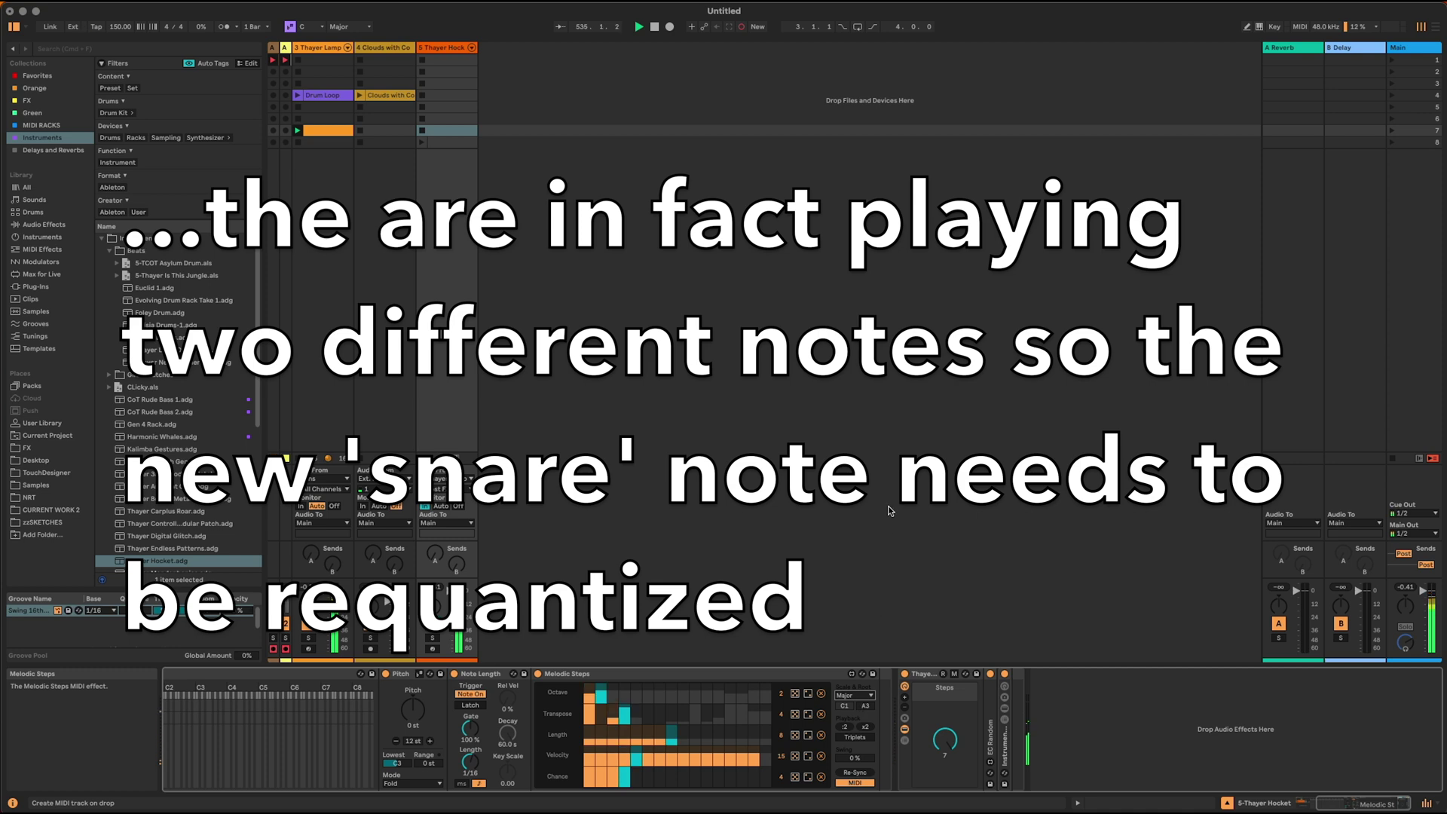
{"action": "key", "text": "Up"}
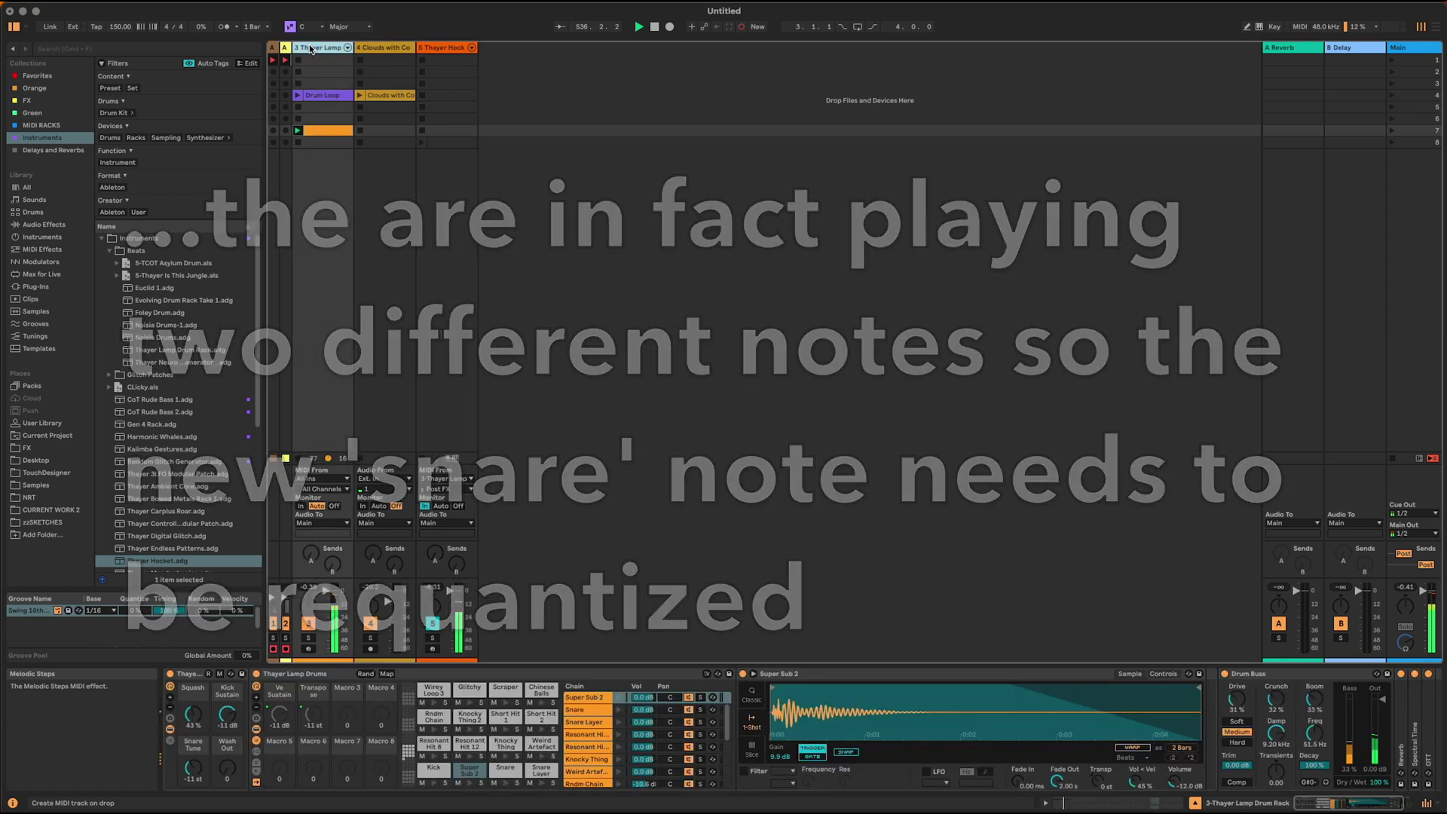
{"action": "left_click", "coordinate": [323, 47]}
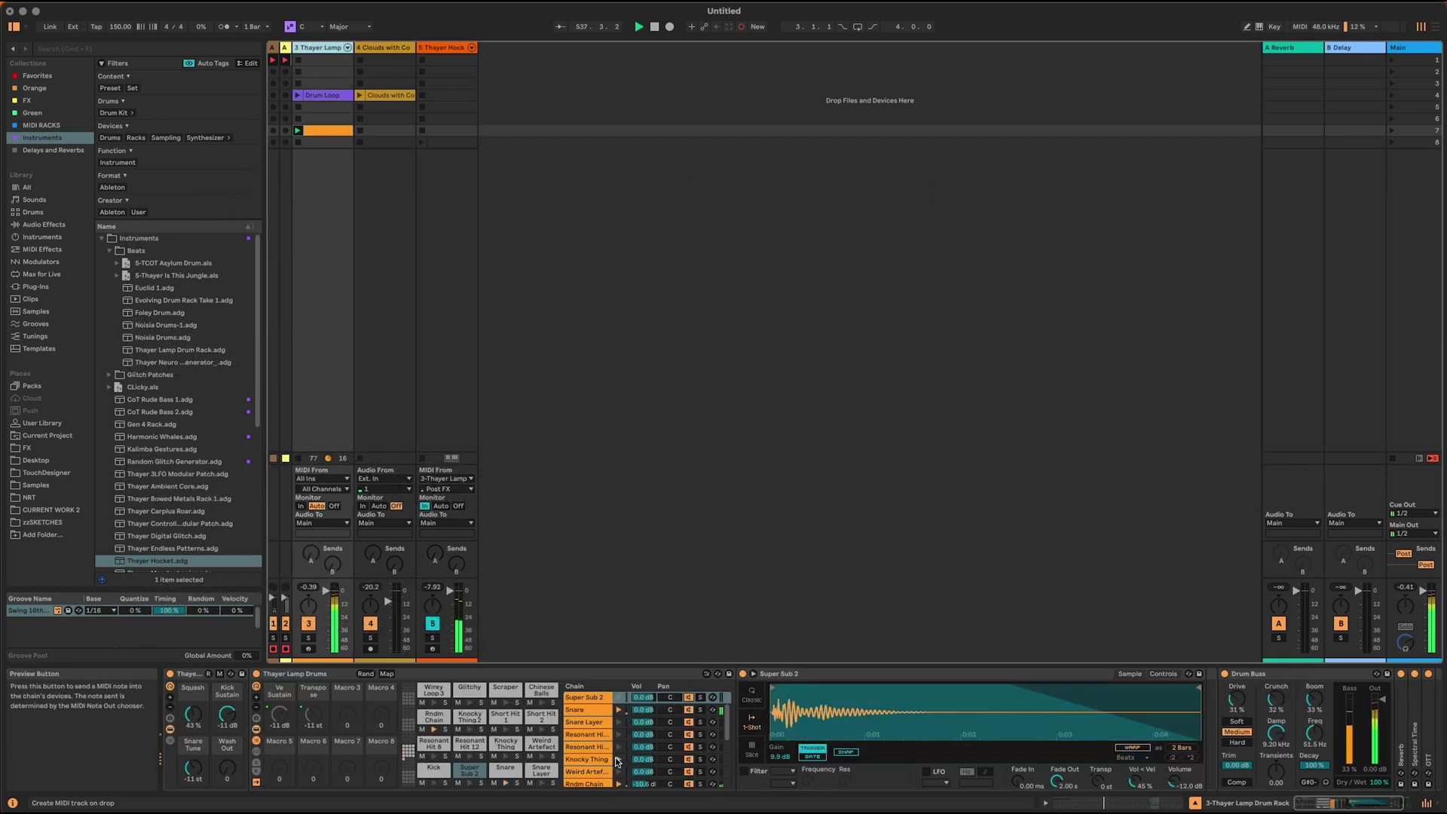
{"action": "scroll", "coordinate": [598, 758], "scroll_direction": "down", "scroll_amount": 2}
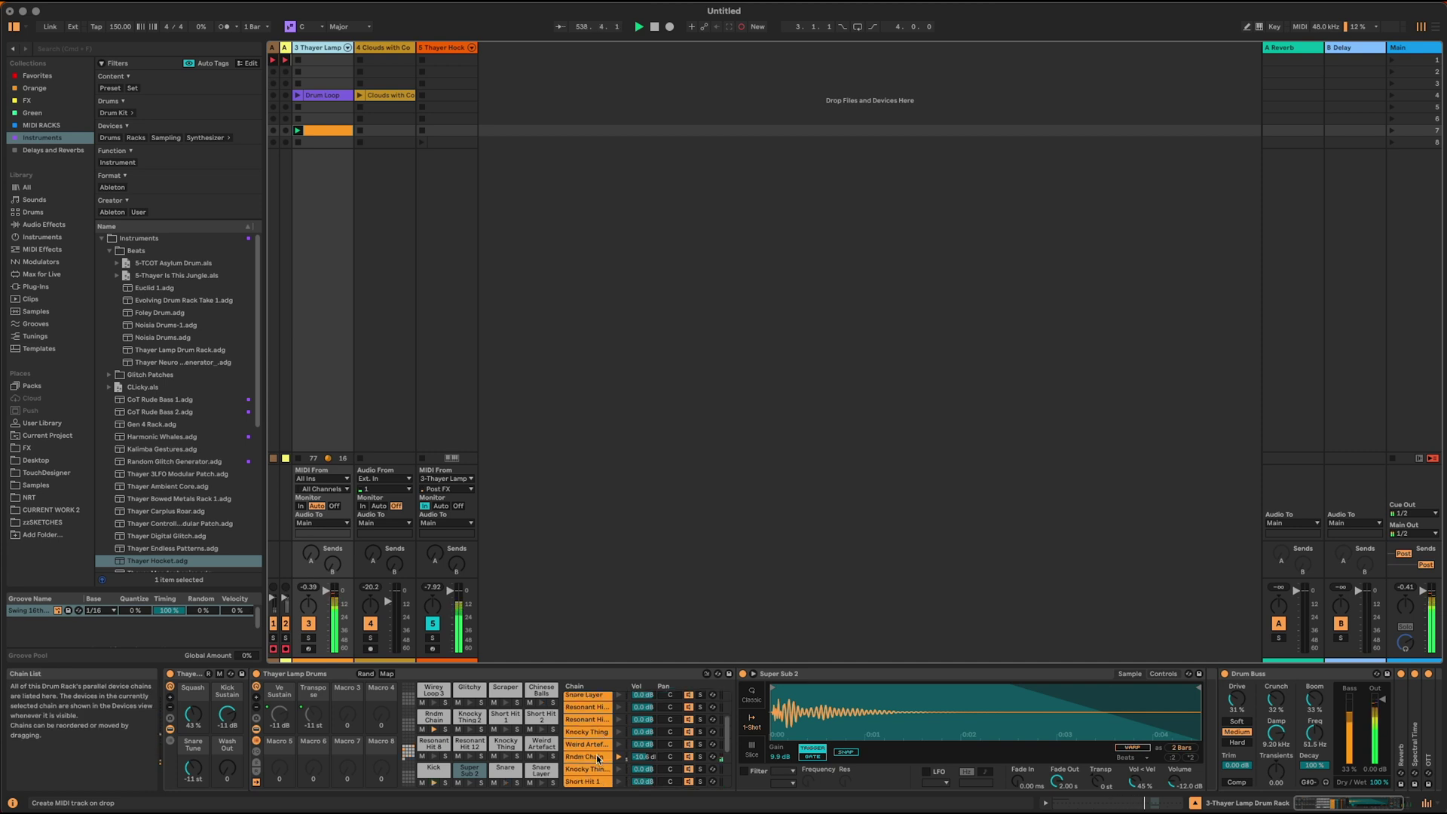
Step: Inspect the Resonant Hit 12 Deep chain, fold the drum rack, and return to track 5's devices
{"action": "left_click", "coordinate": [593, 720]}
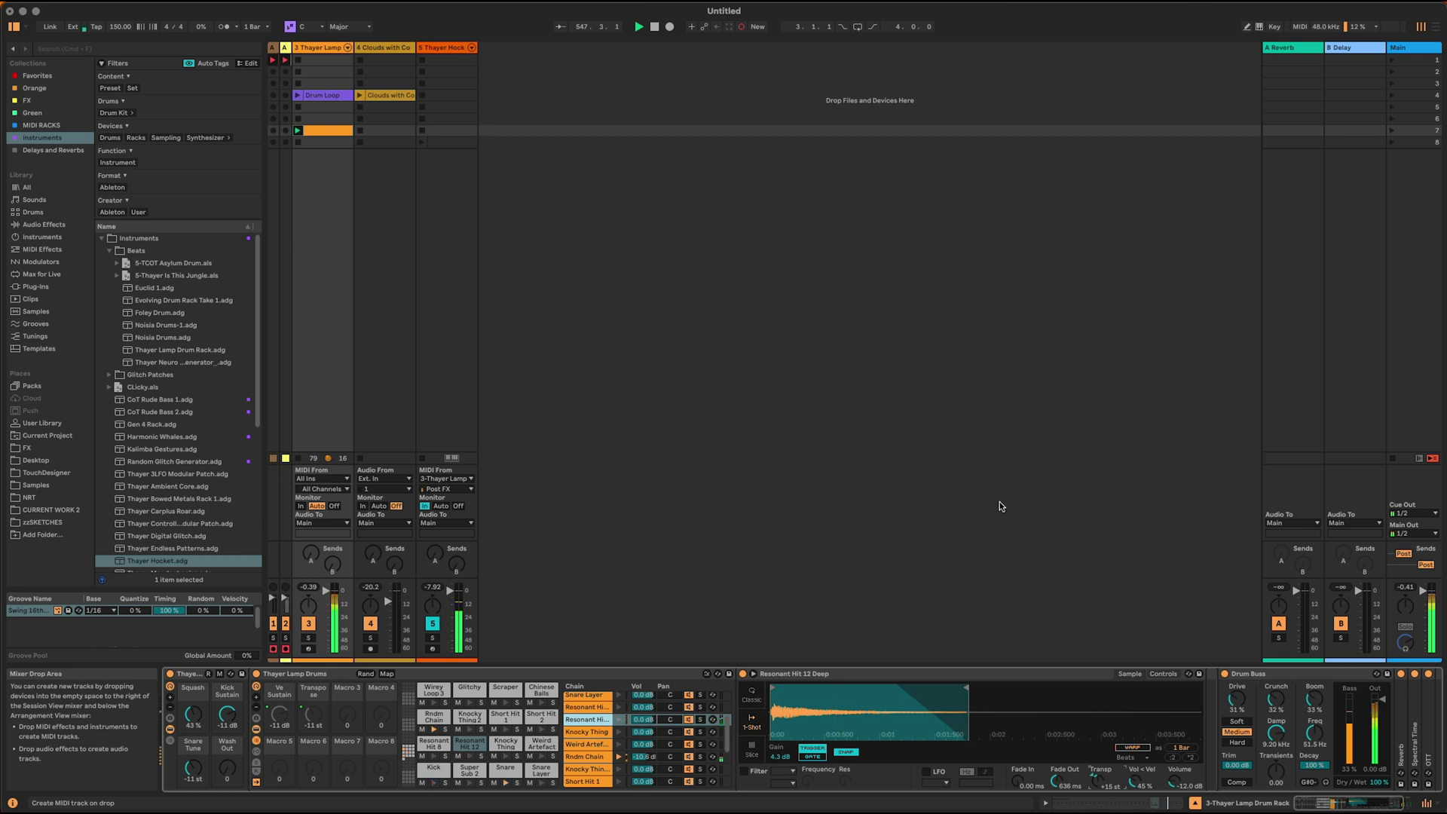
{"action": "double_click", "coordinate": [188, 674]}
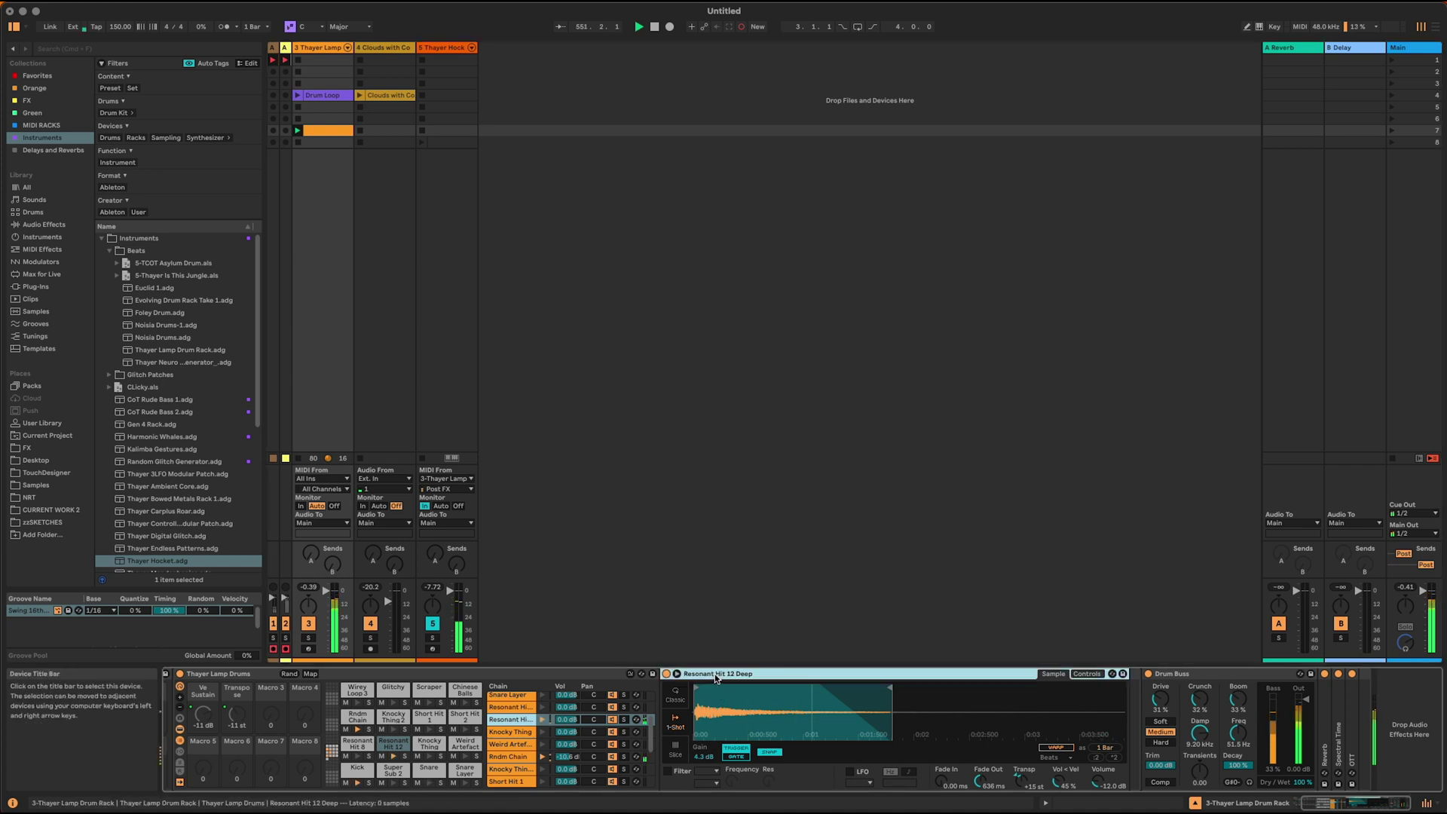
{"action": "left_click", "coordinate": [447, 60]}
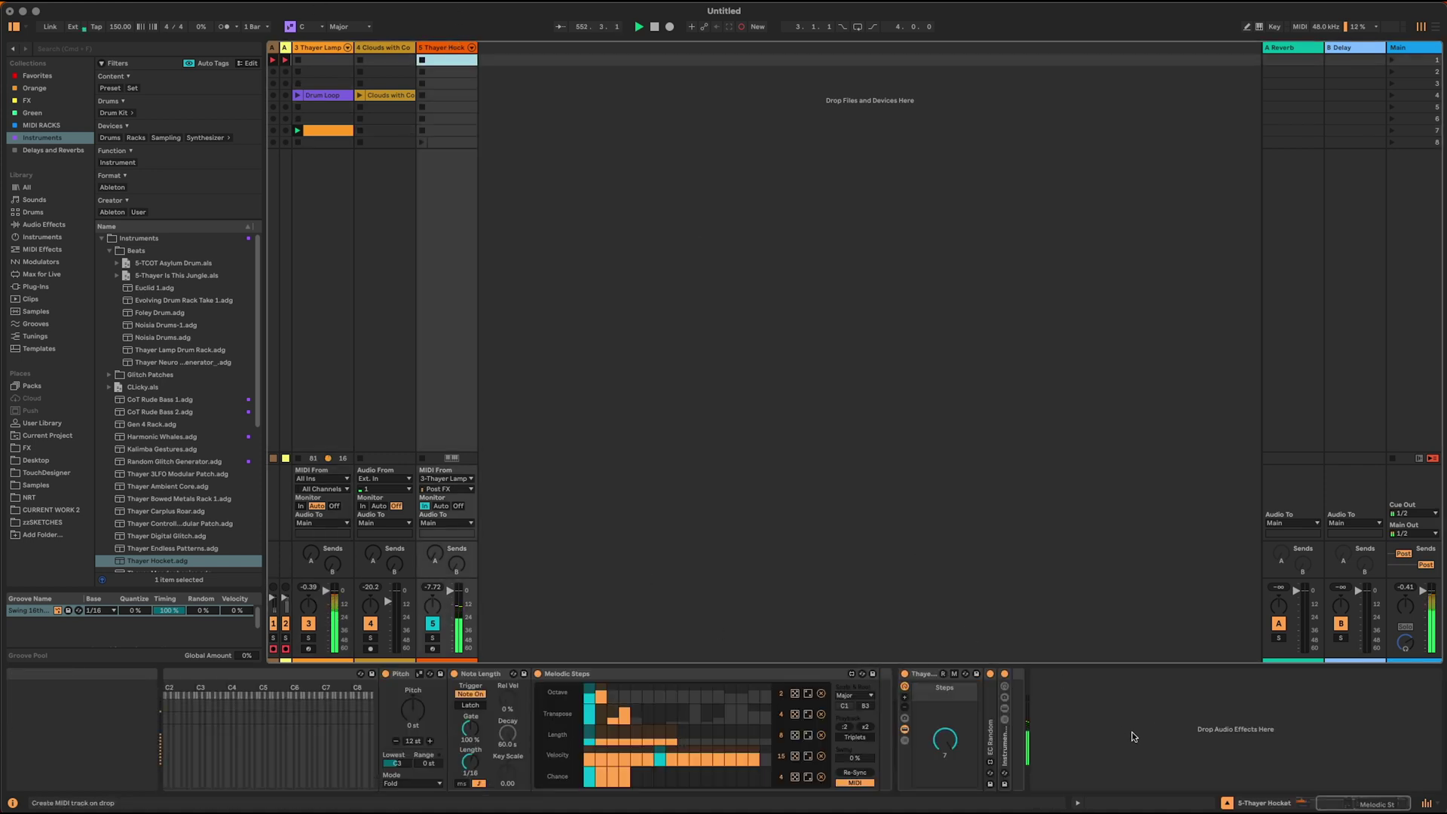
Step: Add Spectral Time from Audio Effects after the Thayer Hocket rack on track 5
{"action": "left_click", "coordinate": [1131, 736]}
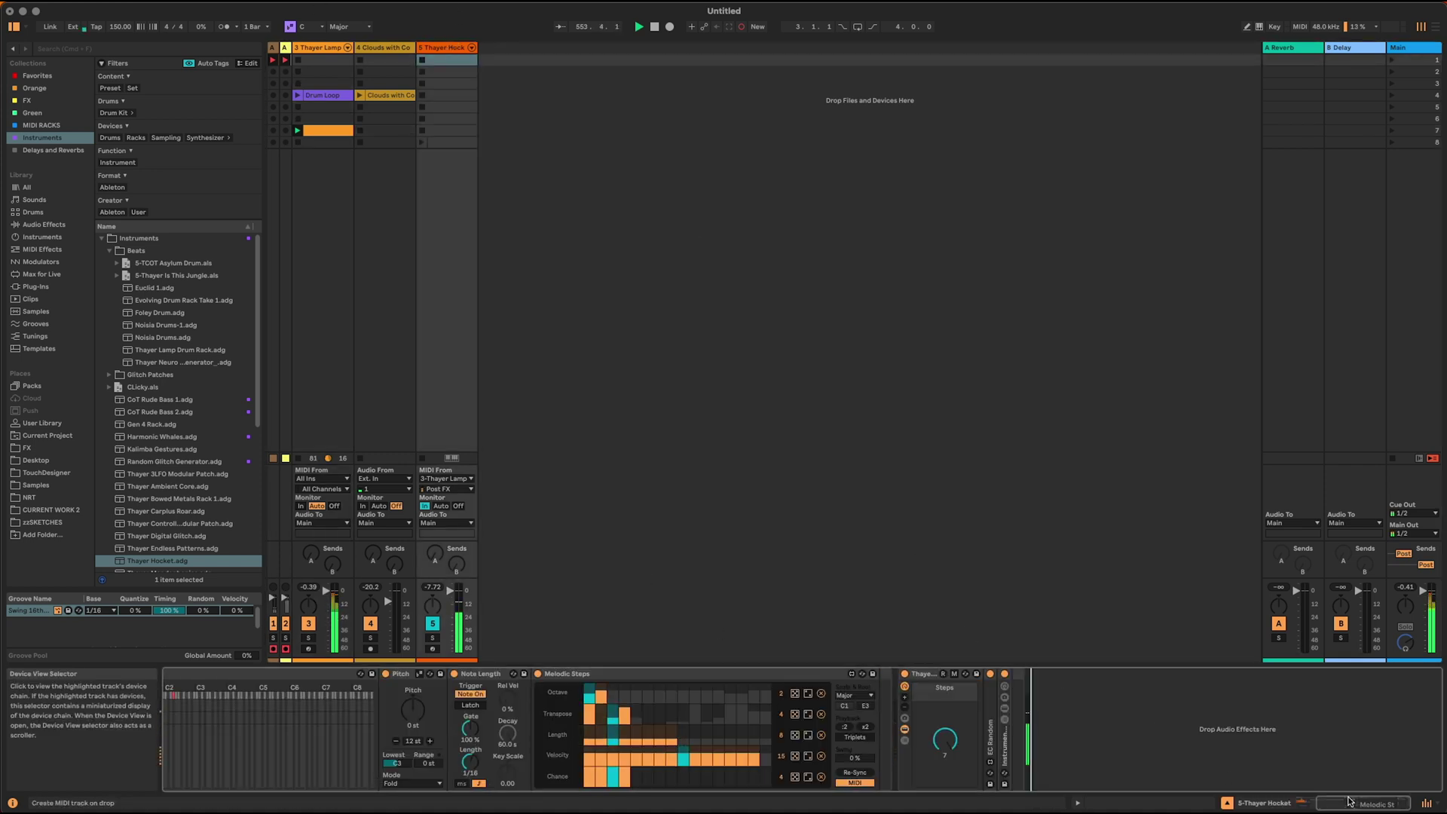
{"action": "left_click", "coordinate": [384, 46]}
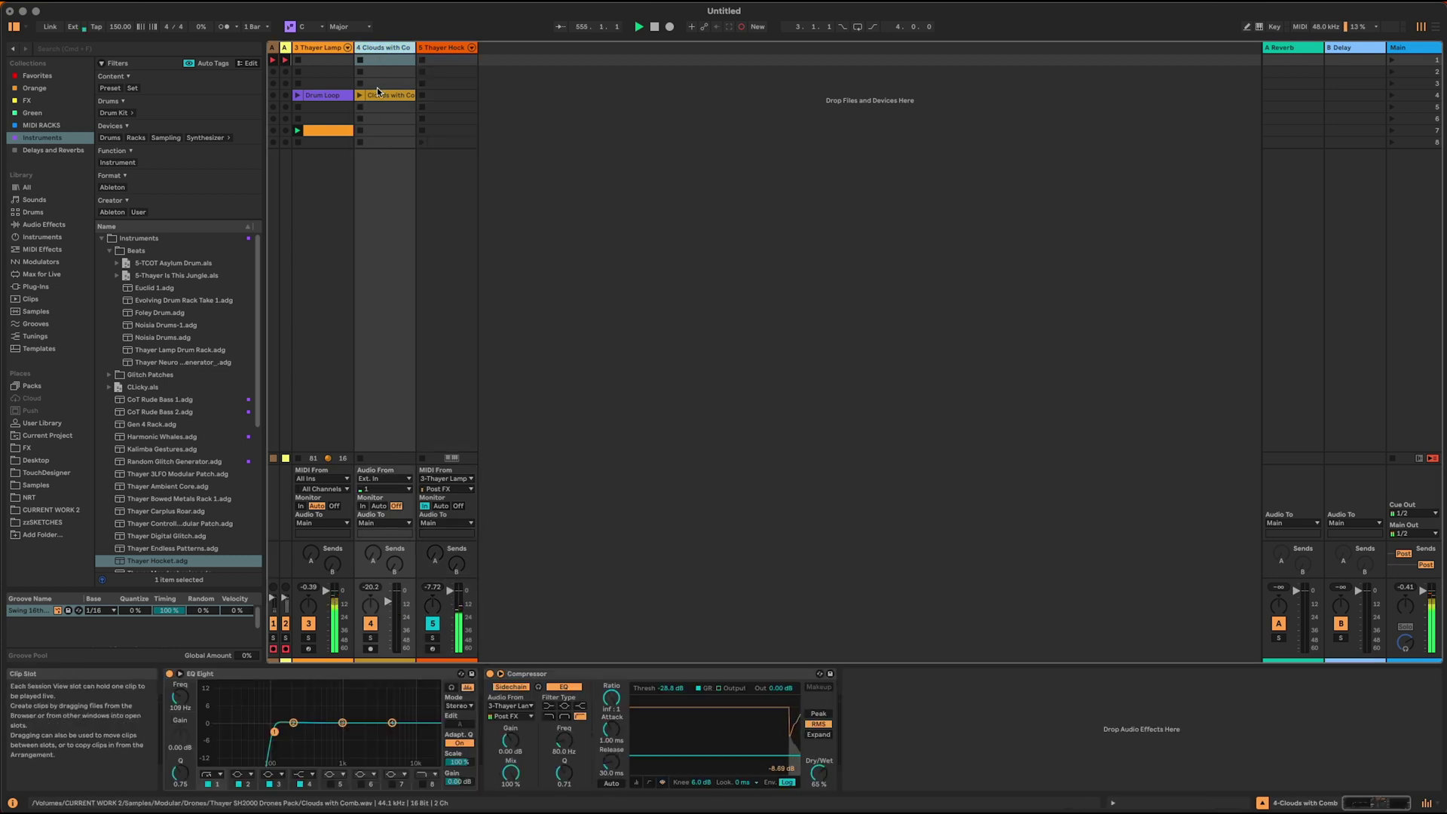
{"action": "left_click", "coordinate": [445, 47]}
{"action": "left_click", "coordinate": [1173, 732]}
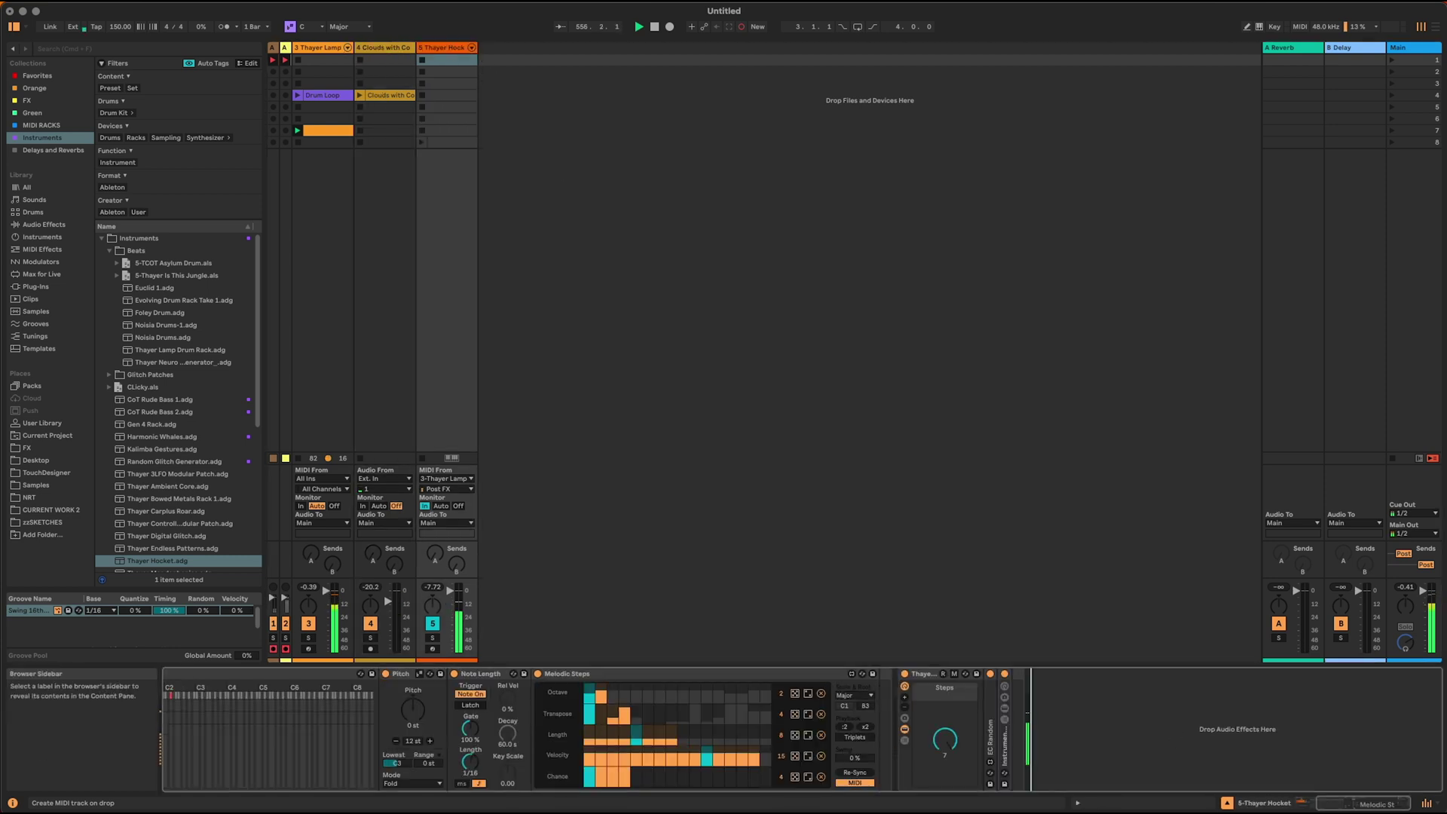
{"action": "left_click", "coordinate": [44, 224]}
{"action": "scroll", "coordinate": [181, 377], "scroll_direction": "down", "scroll_amount": 5}
{"action": "scroll", "coordinate": [181, 426], "scroll_direction": "down", "scroll_amount": 5}
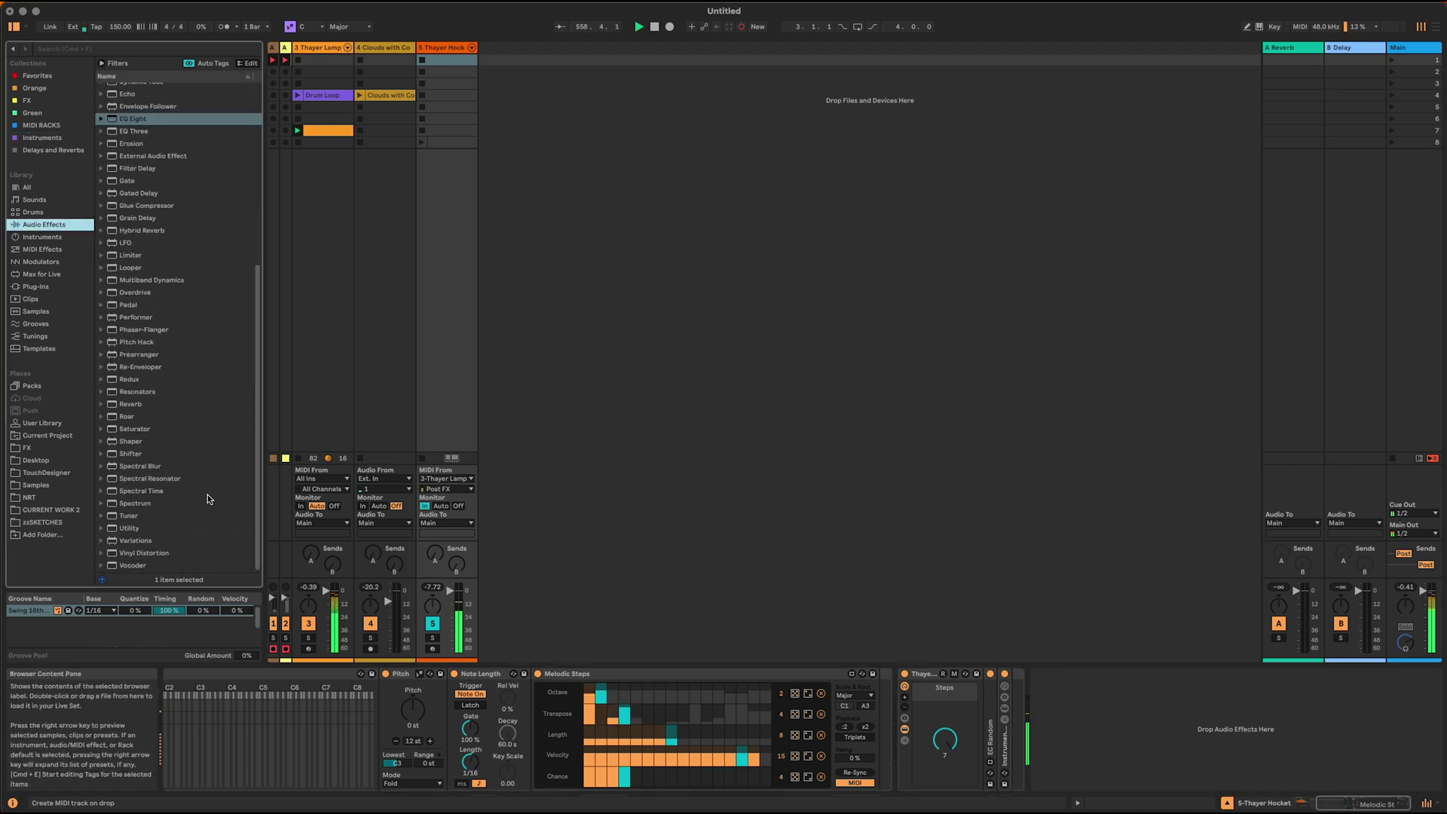
{"action": "left_click_drag", "start_coordinate": [111, 495], "coordinate": [1055, 701]}
Step: Set Spectral Time to 100% dry/wet, freeze on with auto retrigger, Ultra resolution, Envelope fade
{"action": "left_click_drag", "start_coordinate": [1375, 774], "coordinate": [1374, 746]}
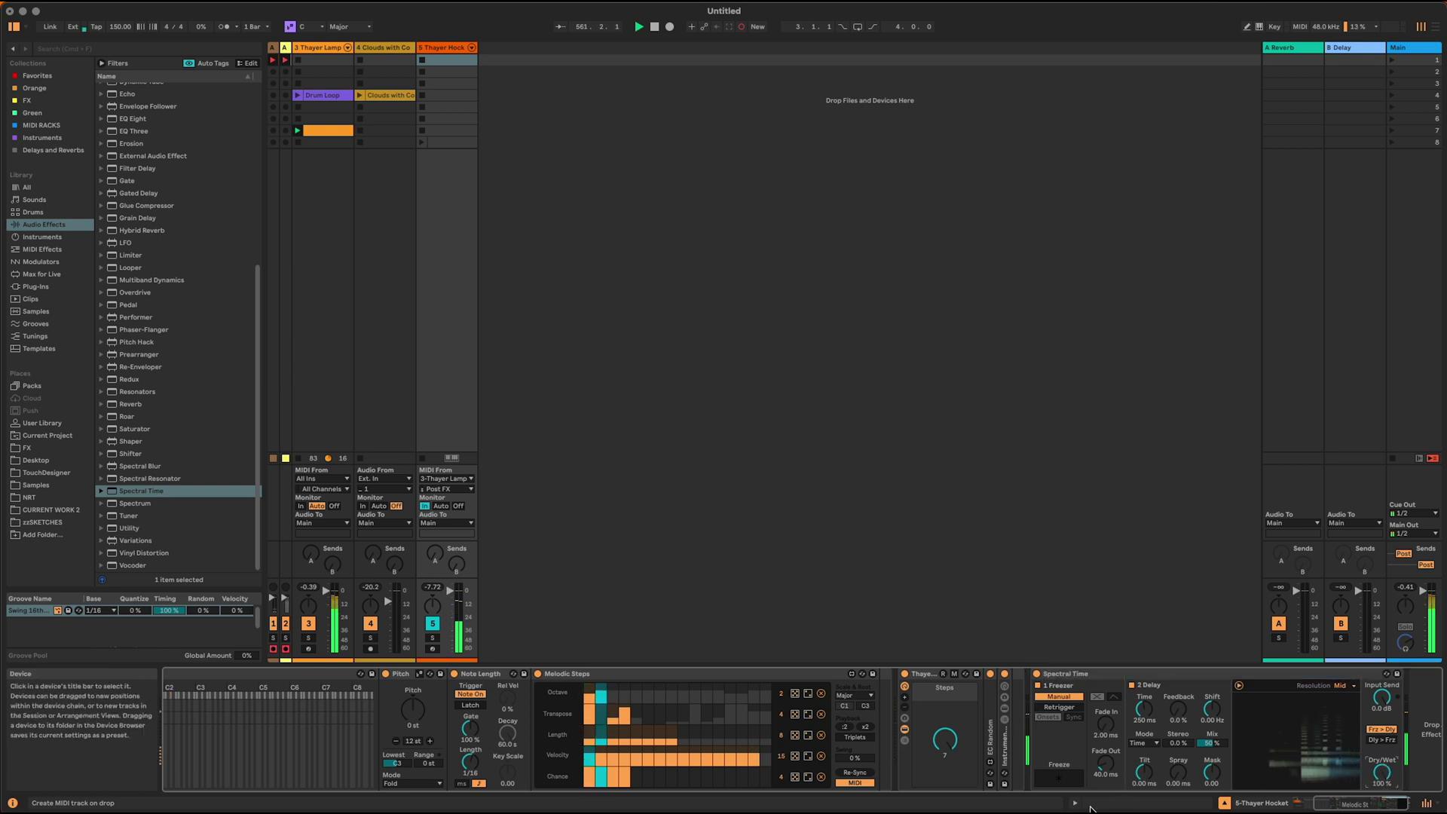
{"action": "left_click", "coordinate": [1059, 777]}
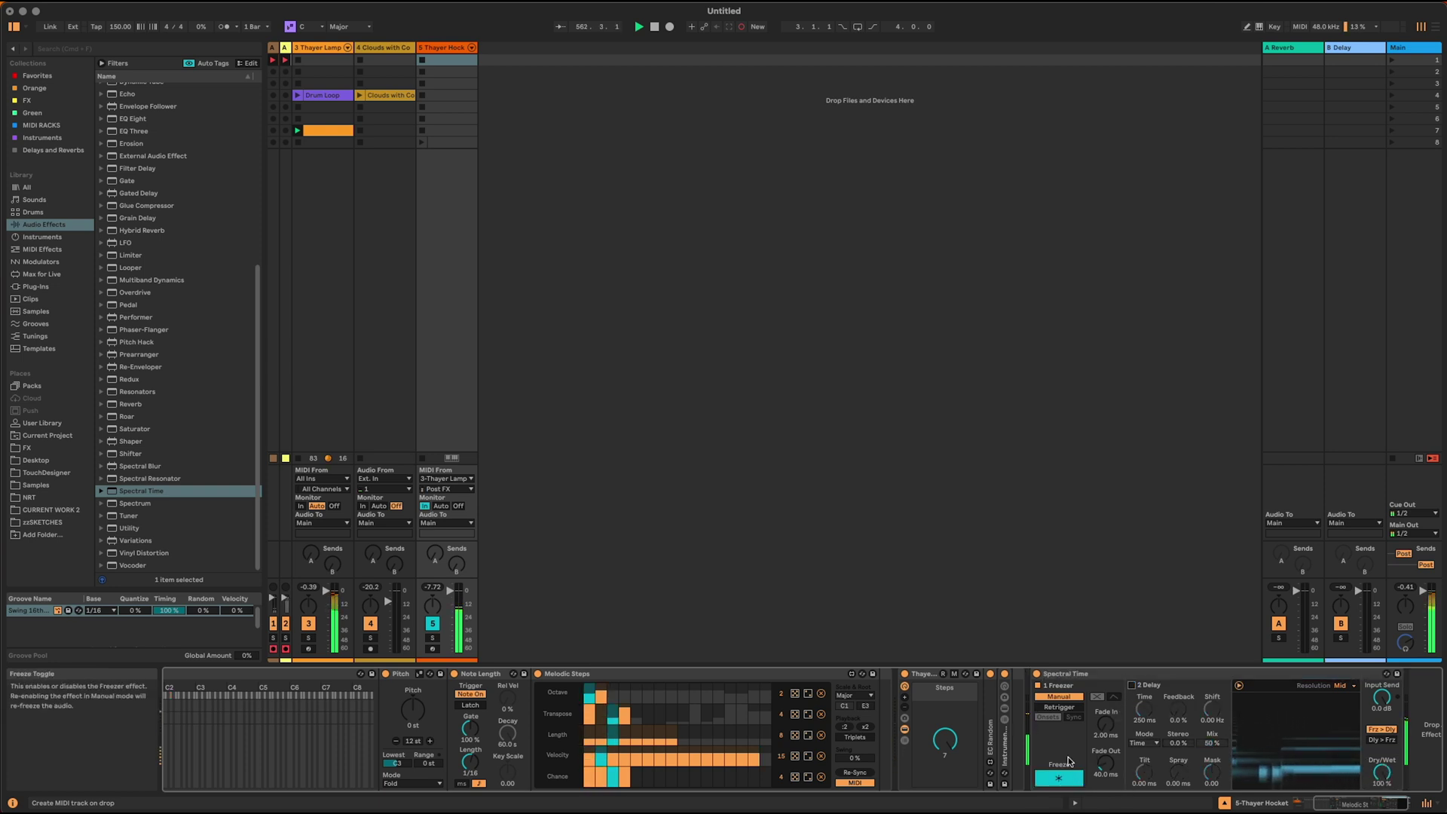
{"action": "left_click", "coordinate": [1075, 708]}
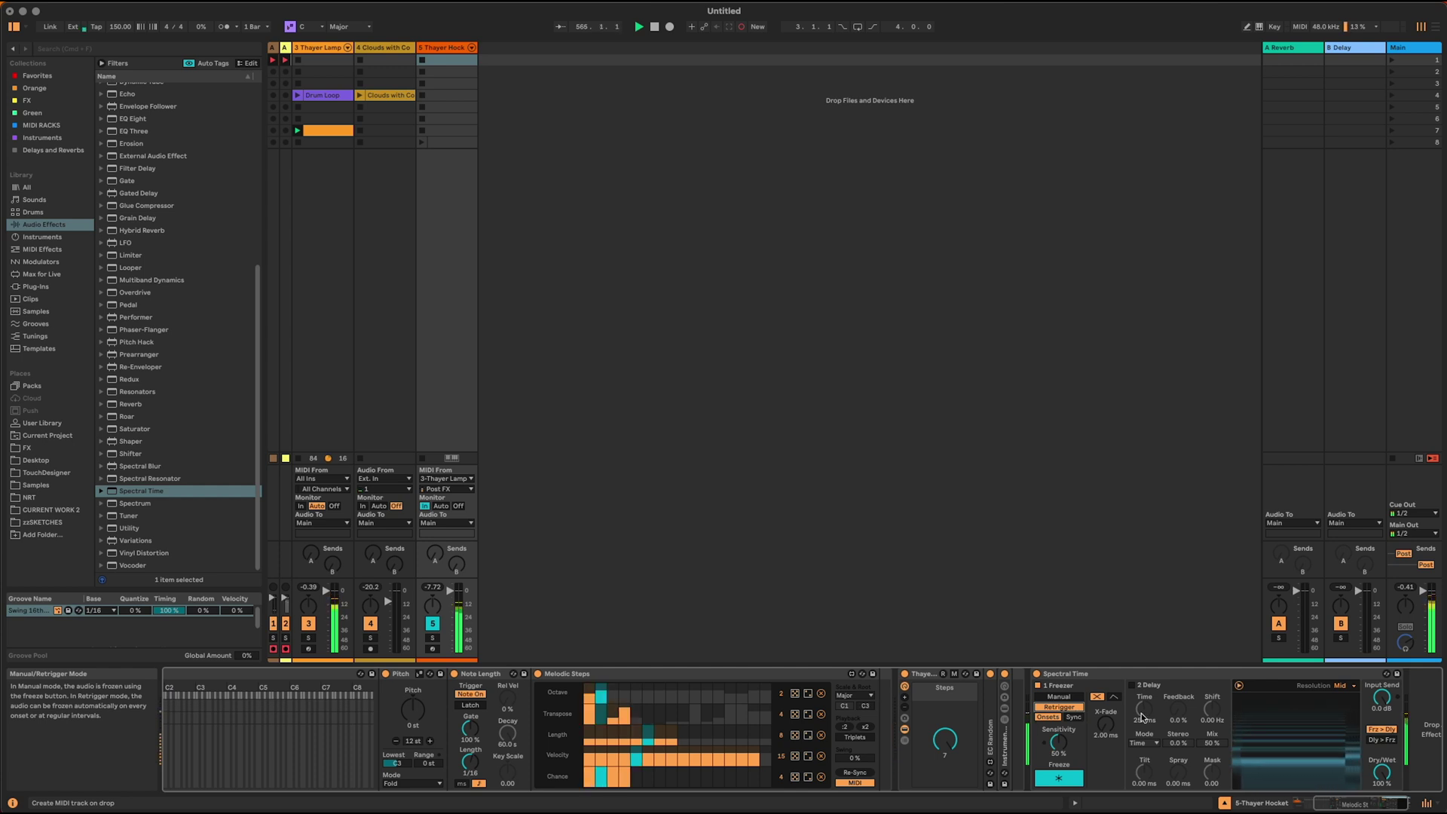
{"action": "left_click", "coordinate": [1341, 685]}
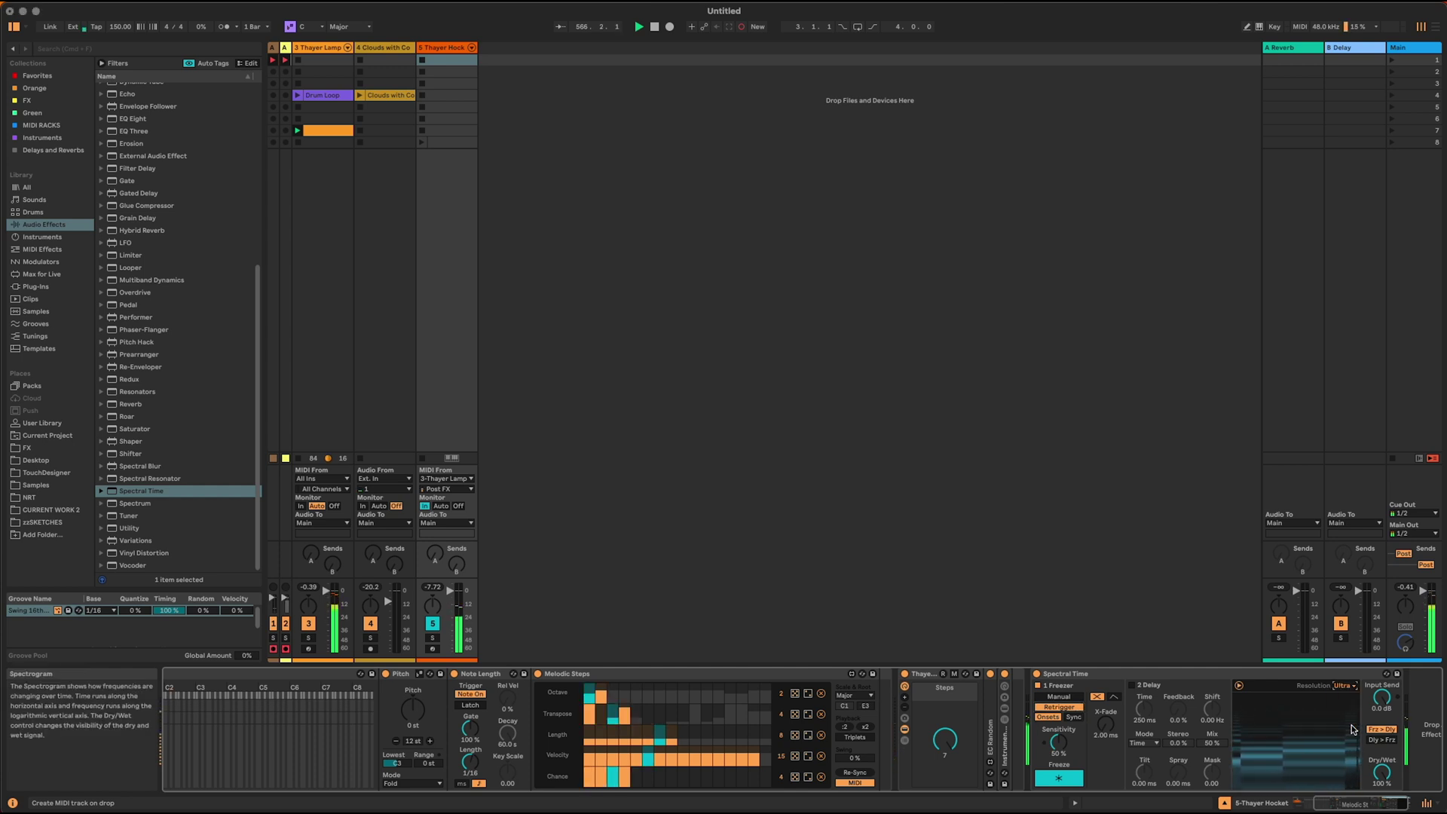
{"action": "scroll", "coordinate": [1116, 709], "scroll_direction": "right", "scroll_amount": 2}
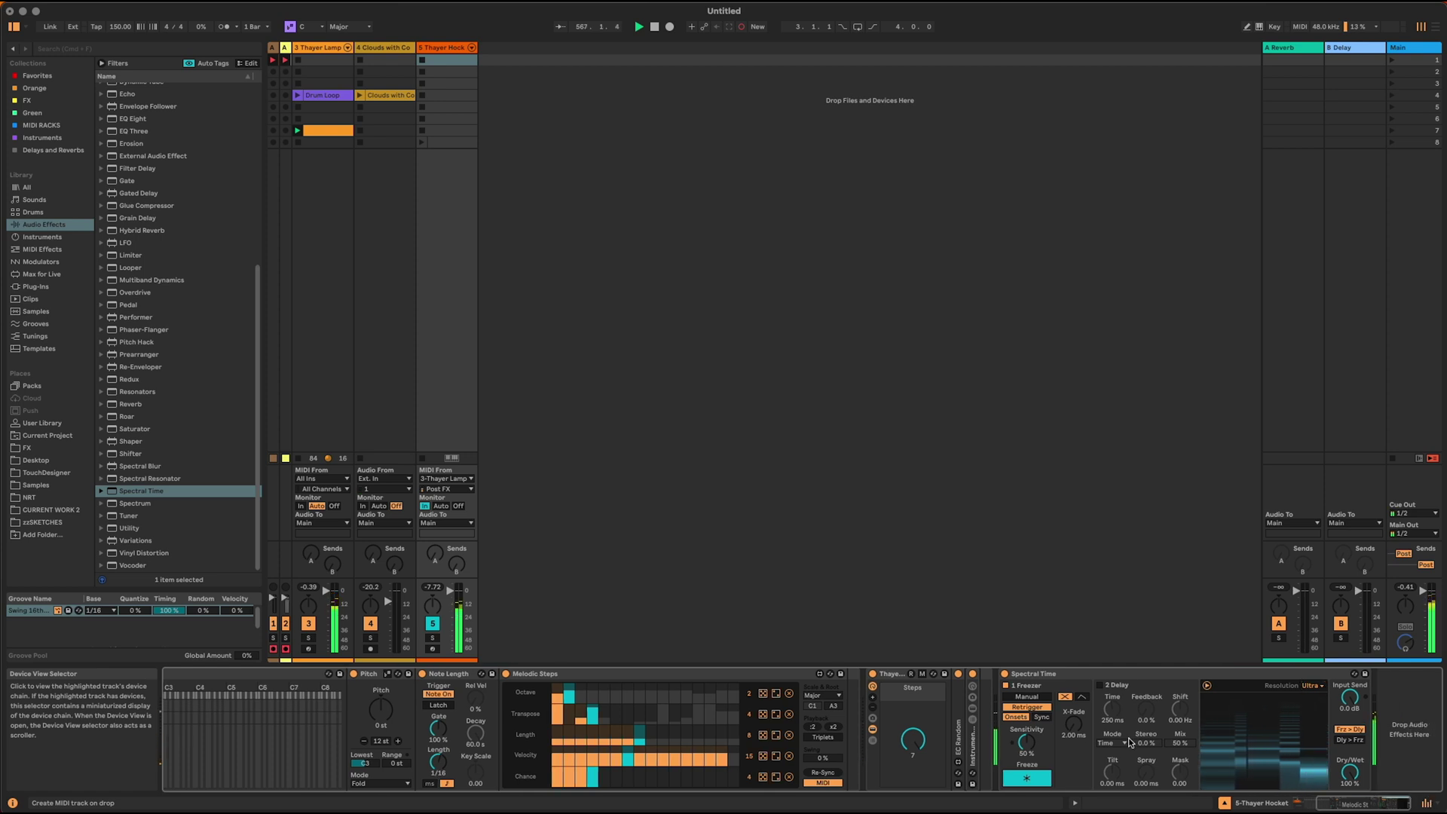
{"action": "left_click", "coordinate": [1083, 697]}
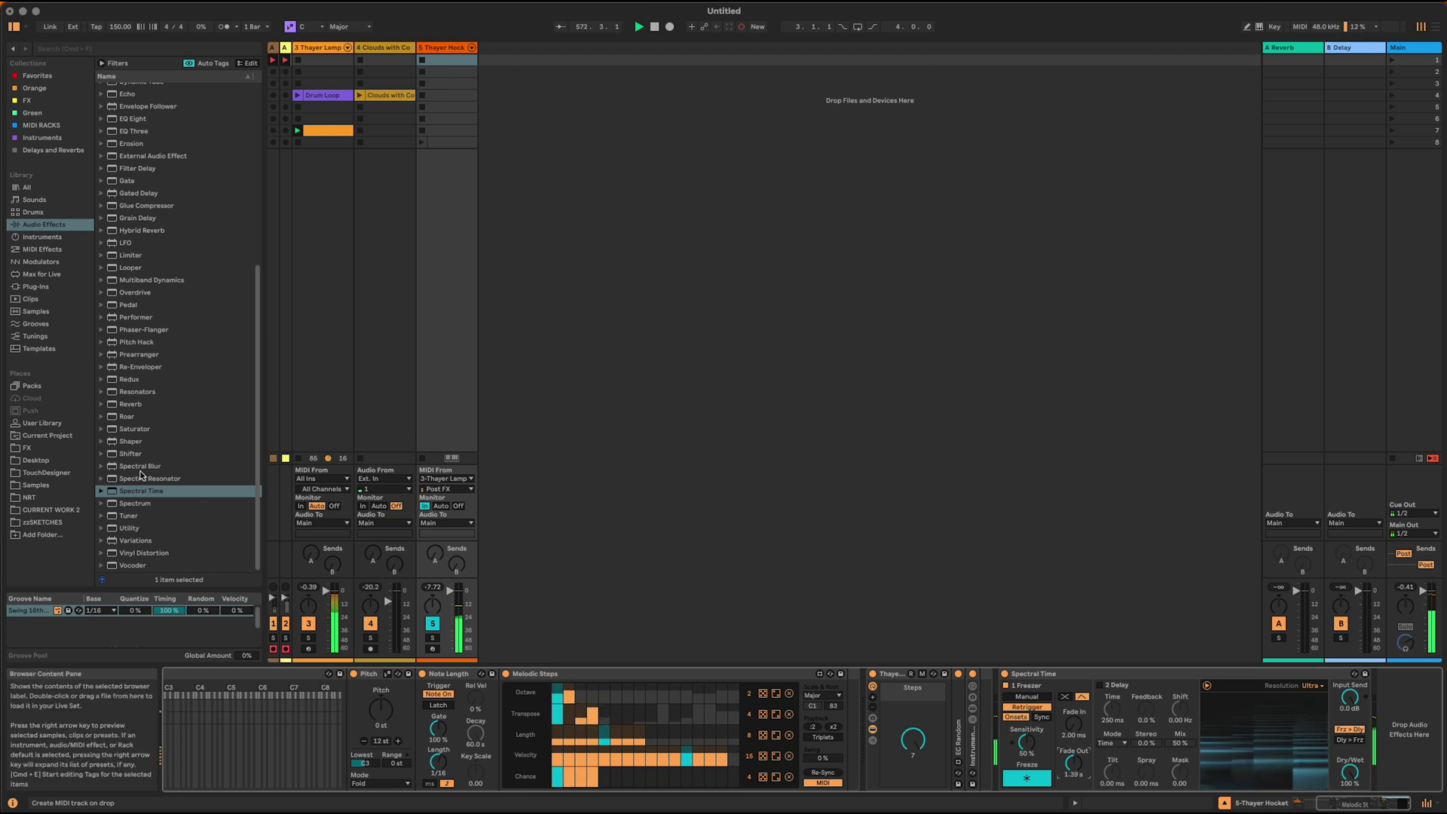
Step: Load Hybrid Reverb at 100% wet and group it with Spectral Time into a rack
{"action": "left_click", "coordinate": [138, 230]}
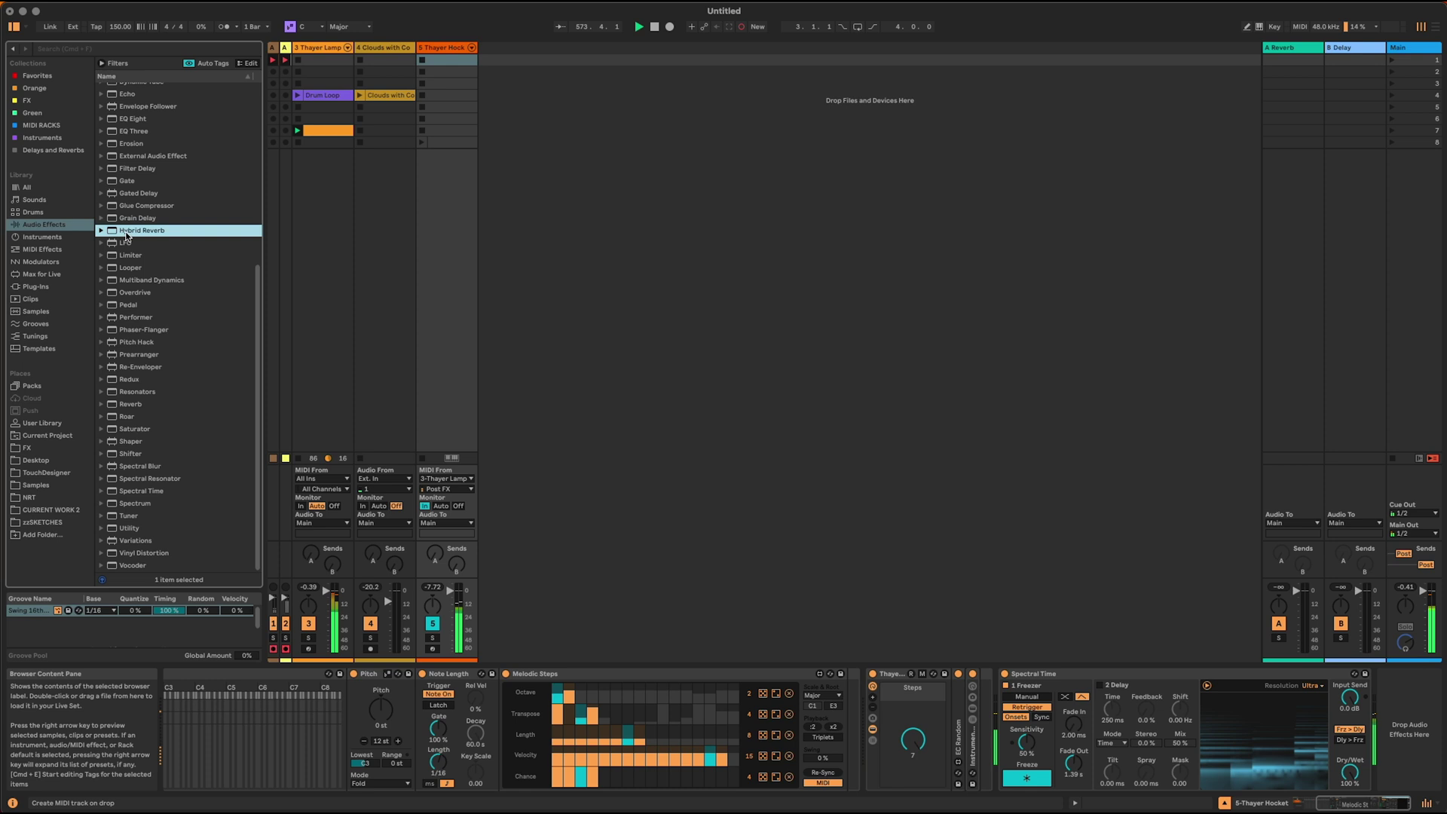
{"action": "key", "text": "Return"}
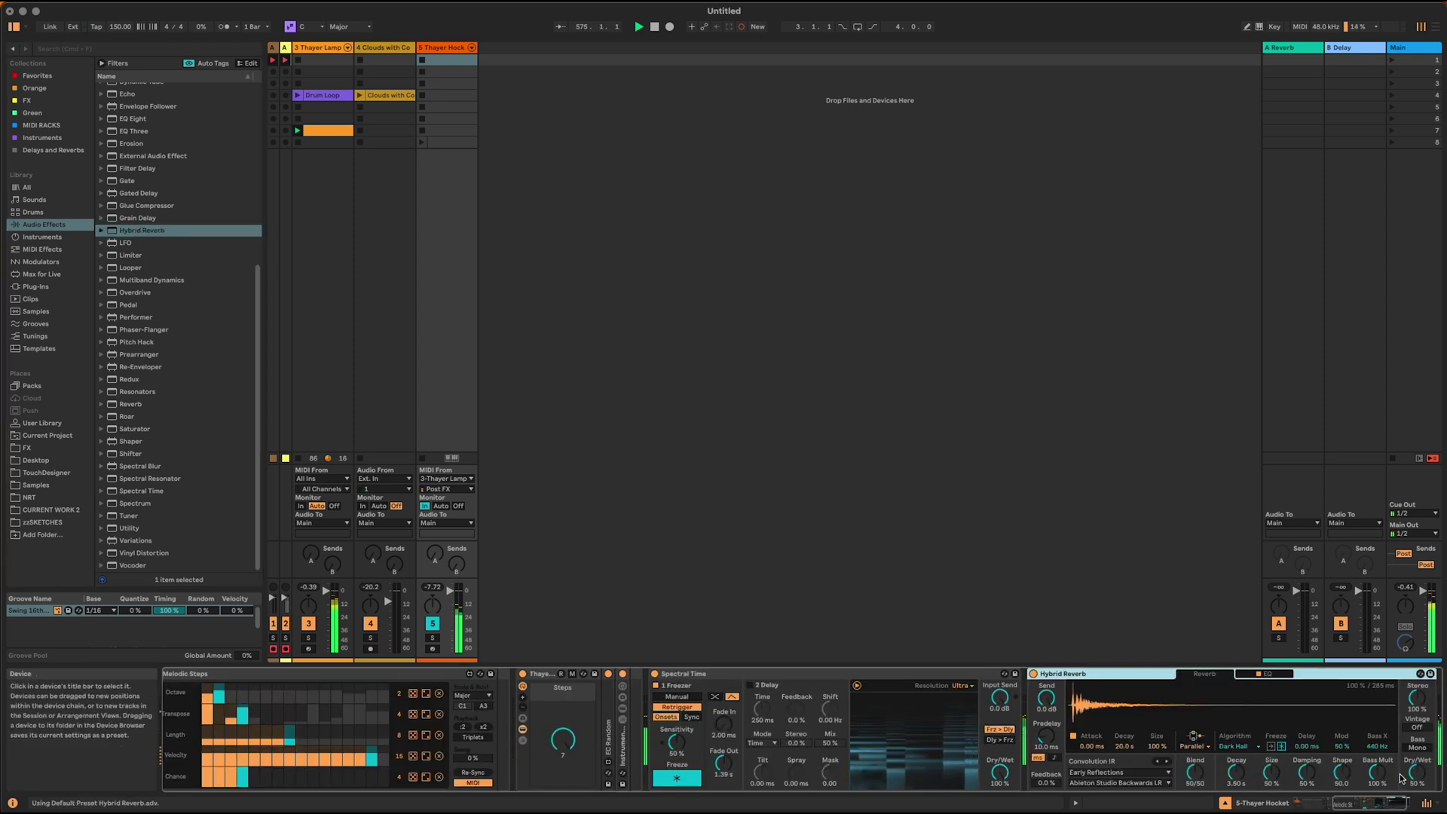
{"action": "left_click_drag", "start_coordinate": [1413, 767], "coordinate": [1413, 730]}
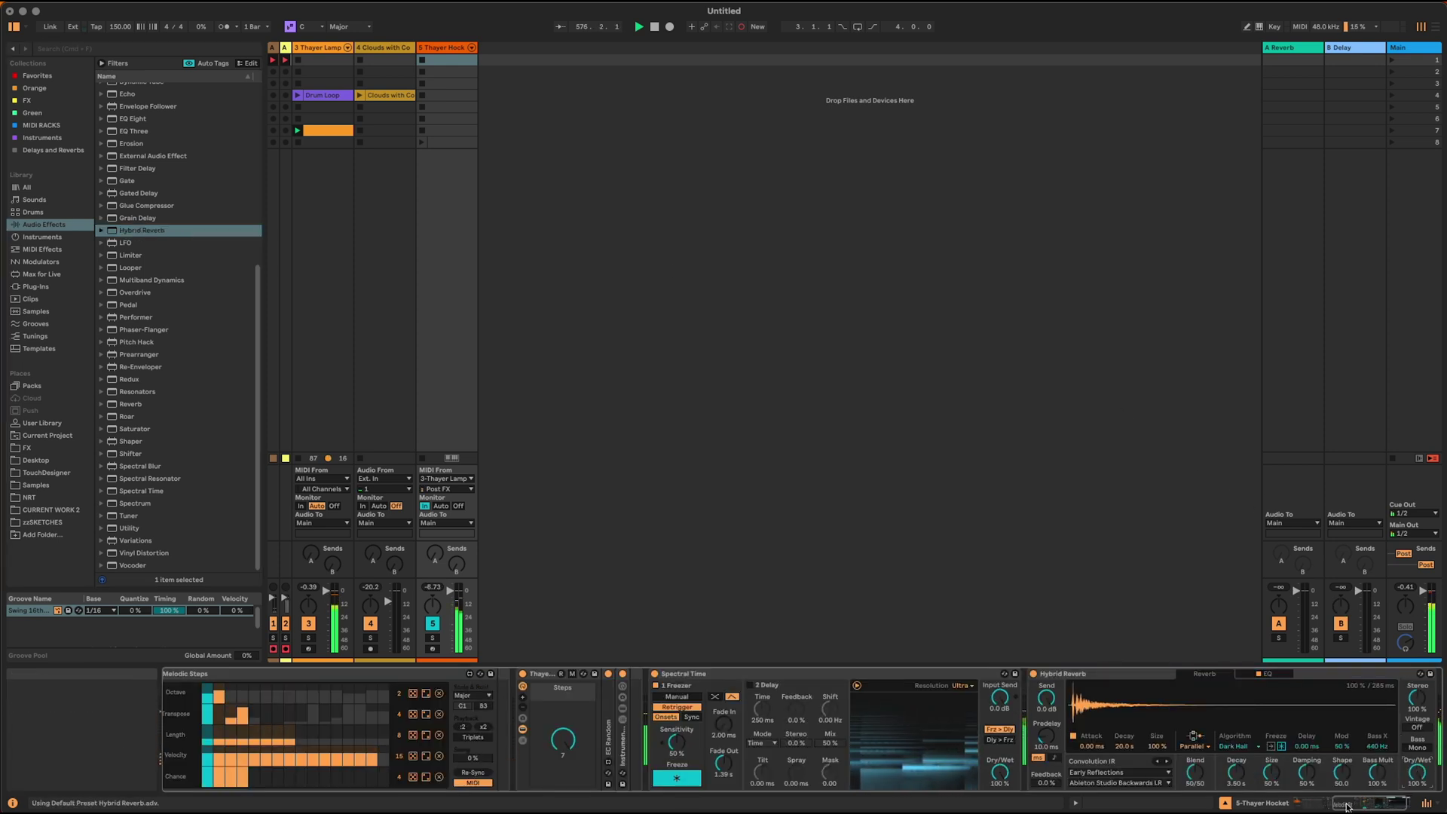
{"action": "left_click", "coordinate": [921, 680]}
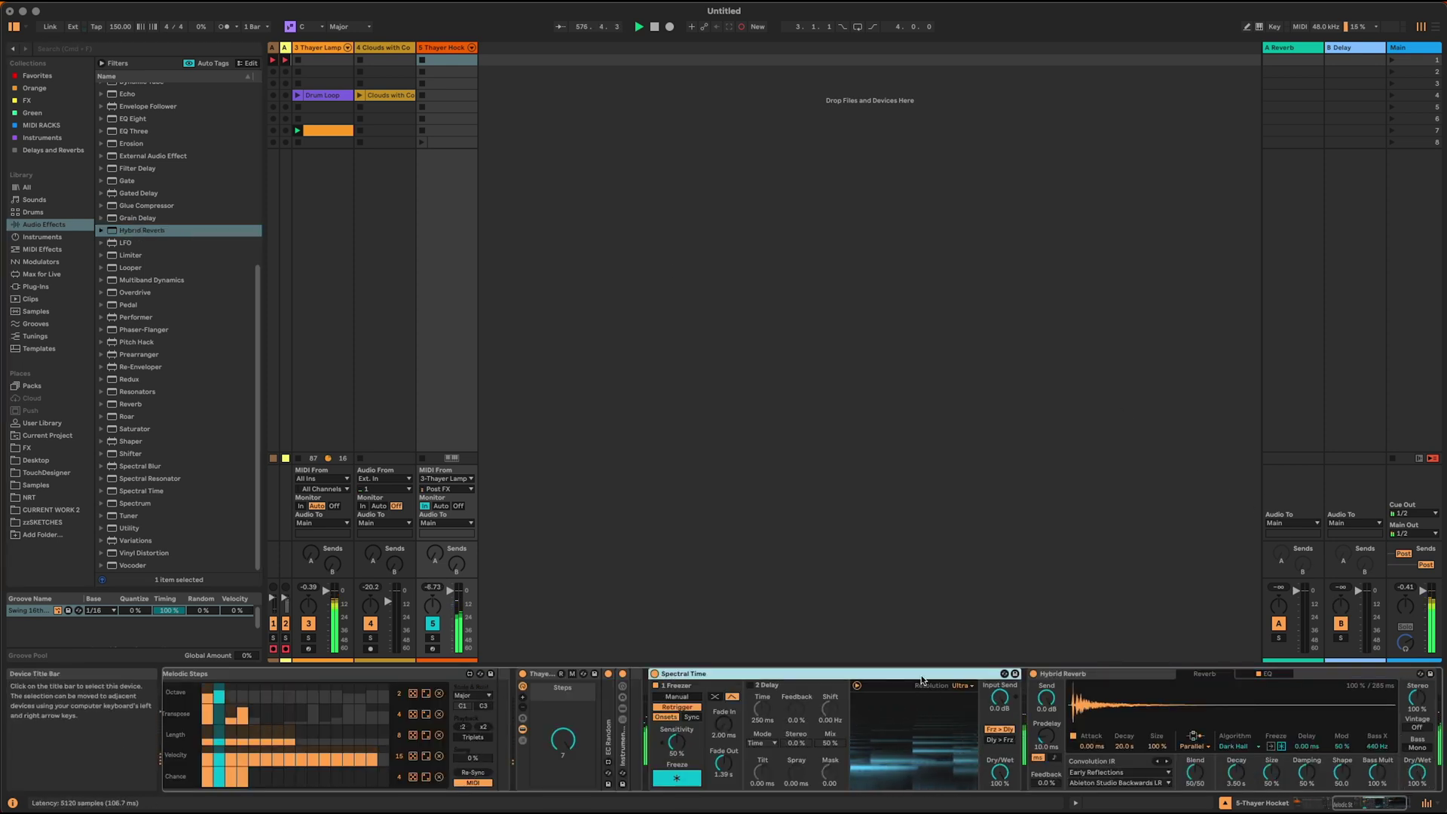
{"action": "left_click", "coordinate": [1106, 676]}
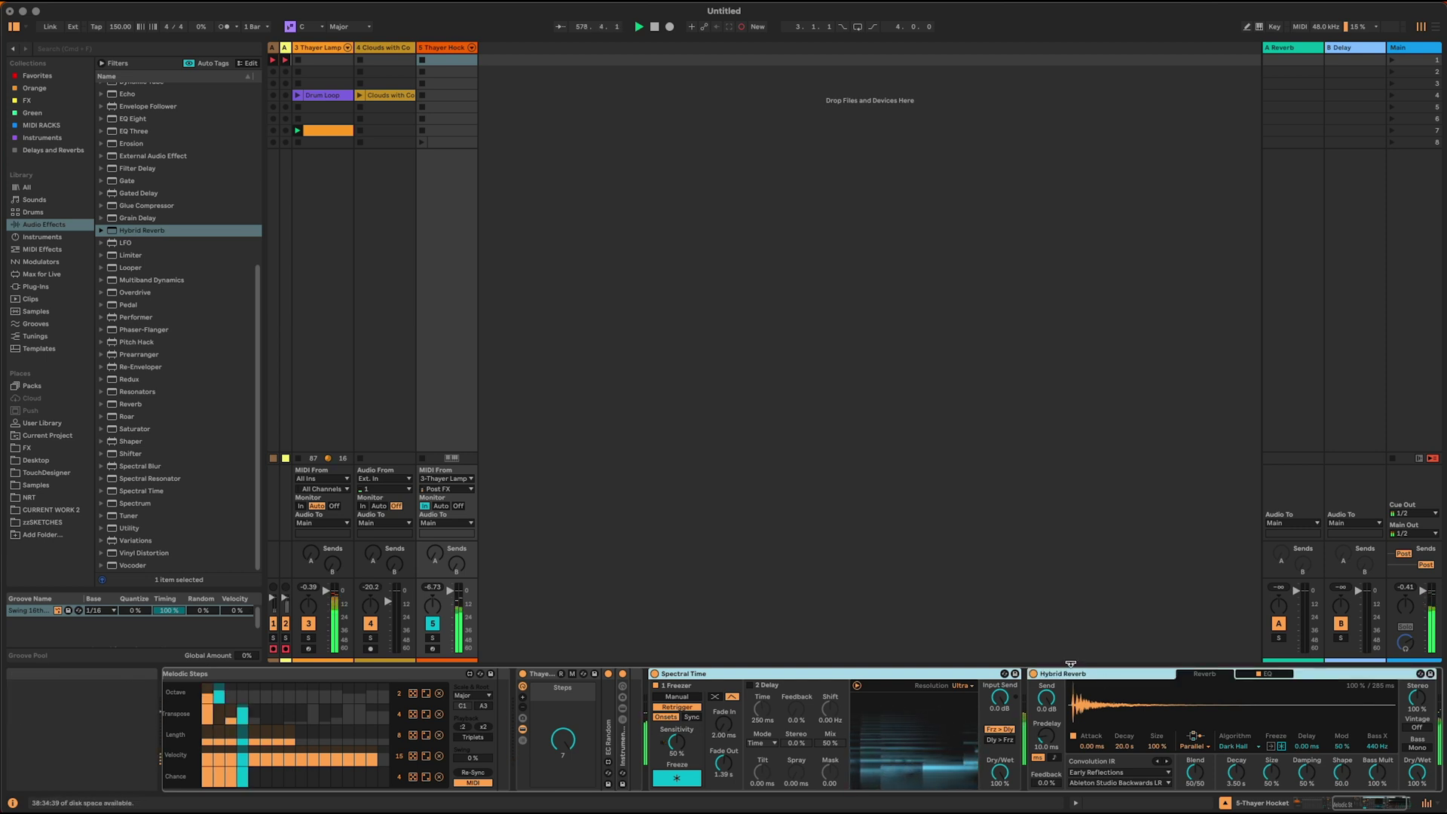
{"action": "key", "text": "ctrl+g"}
Step: Add an empty second chain, lower the Spectral Time chain to -2.6 dB, and collapse both devices
{"action": "left_click", "coordinate": [656, 723]}
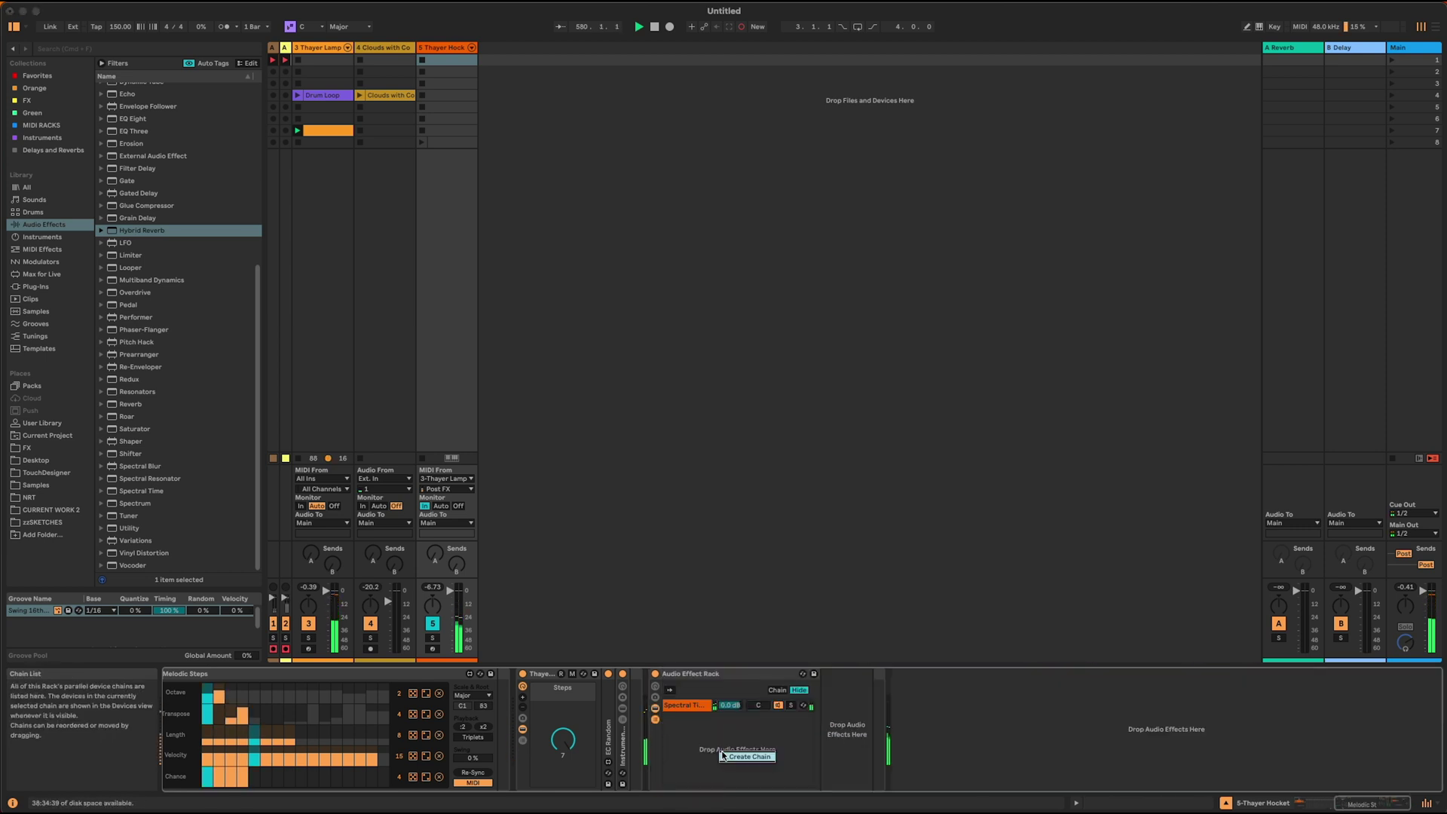
{"action": "key", "text": "ctrl+t"}
{"action": "left_click", "coordinate": [677, 708]}
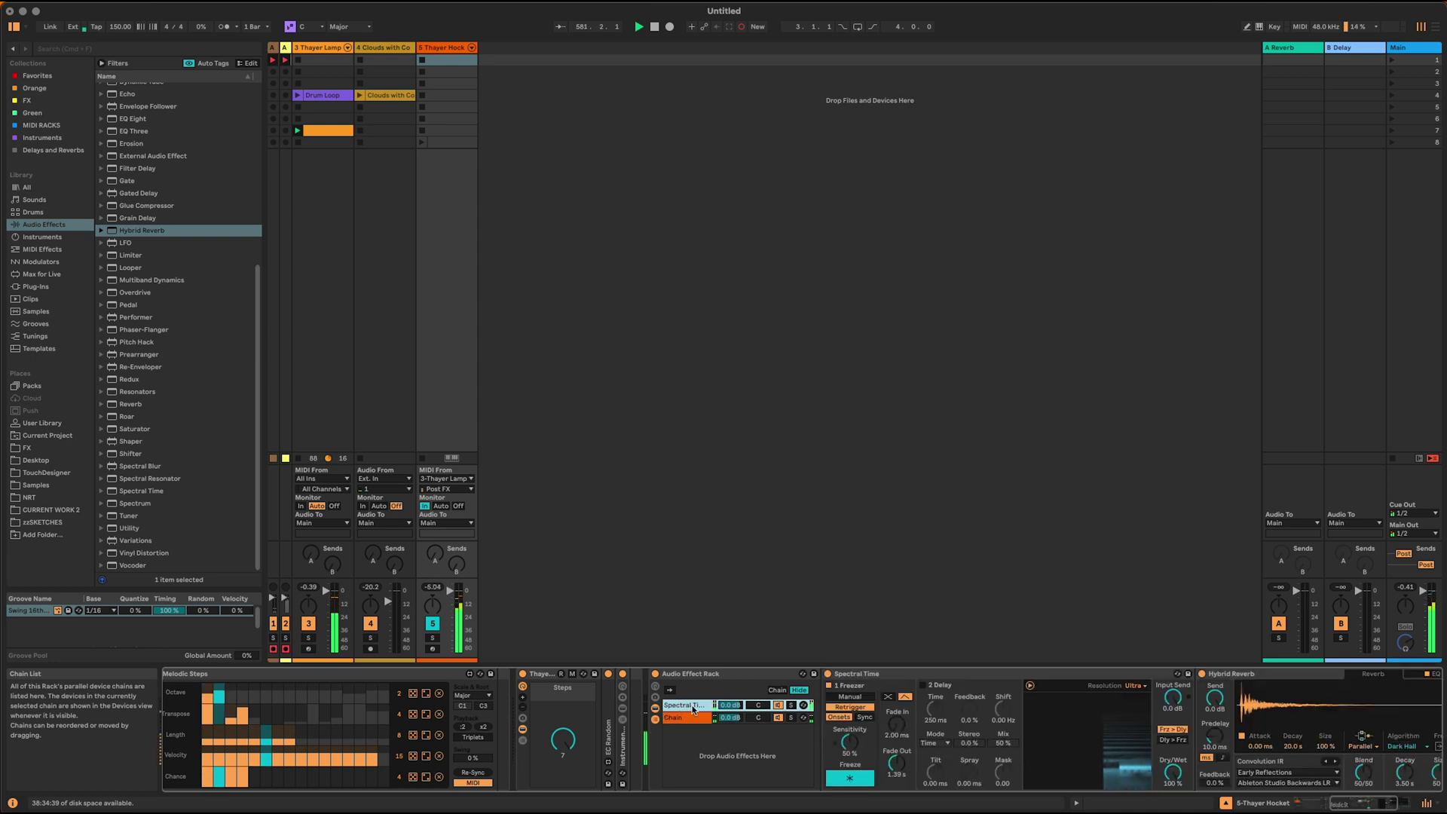
{"action": "left_click_drag", "start_coordinate": [739, 704], "coordinate": [739, 724]}
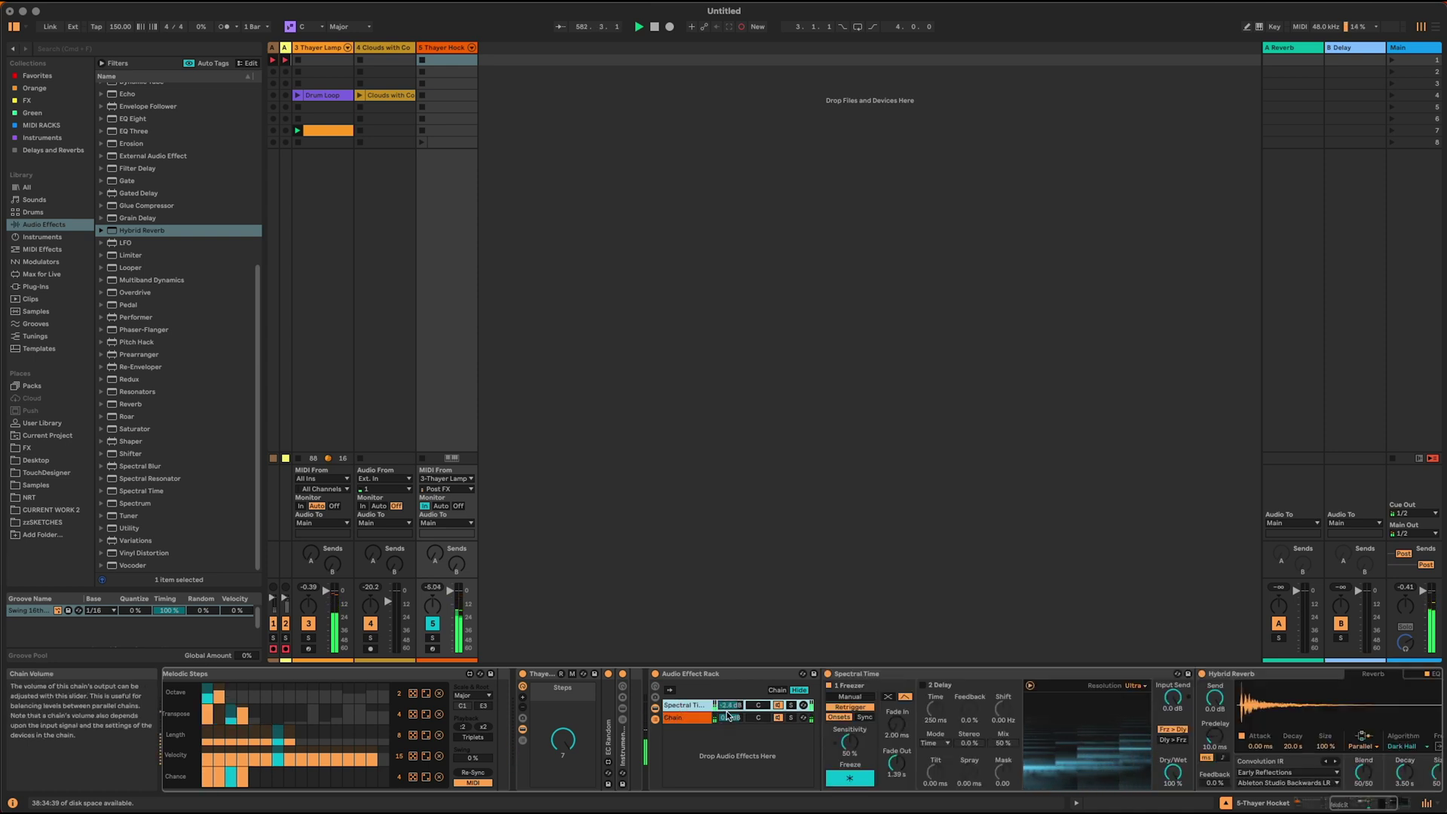
{"action": "left_click", "coordinate": [1334, 807]}
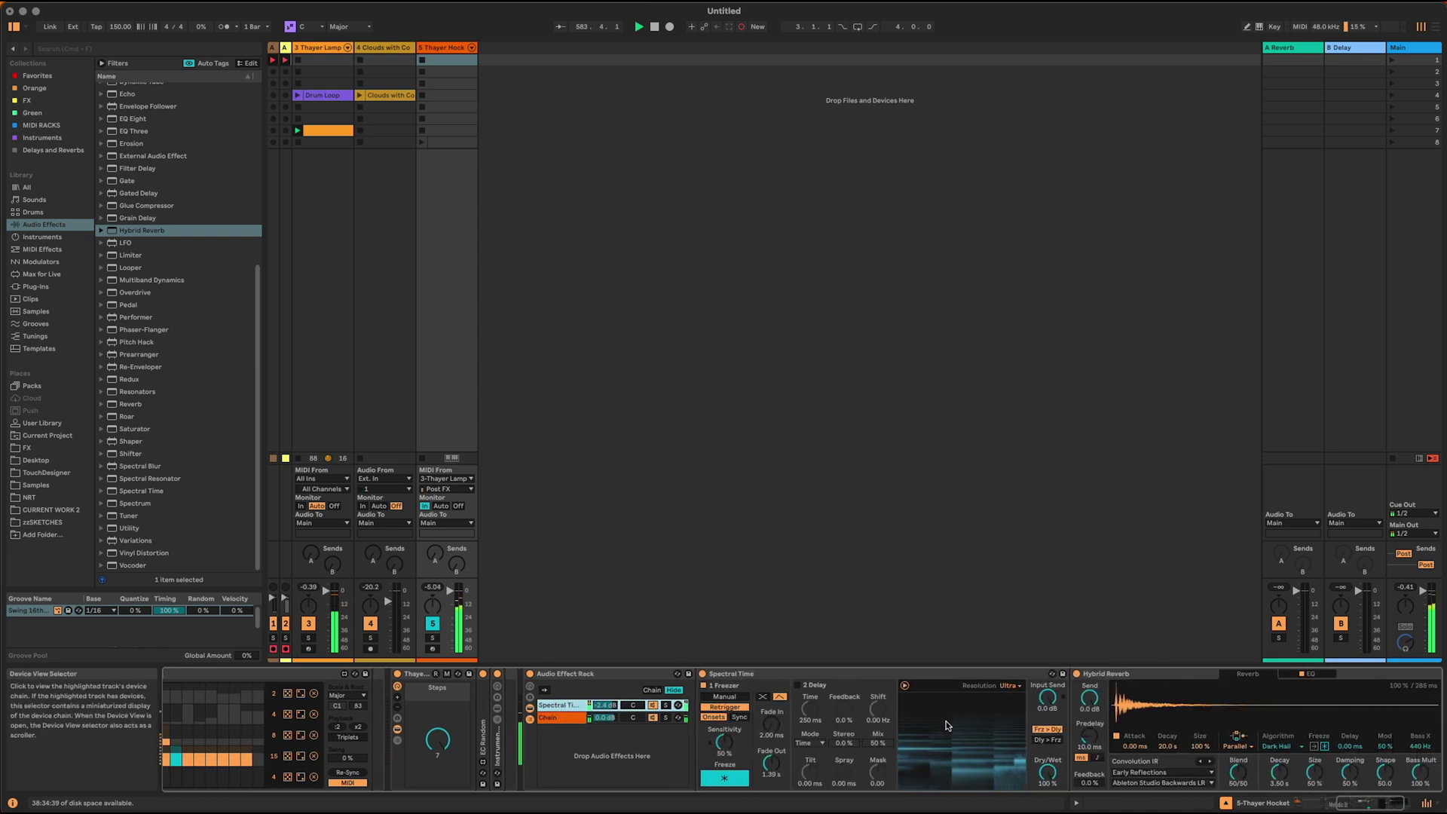
{"action": "left_click", "coordinate": [821, 672]}
{"action": "double_click", "coordinate": [821, 672]}
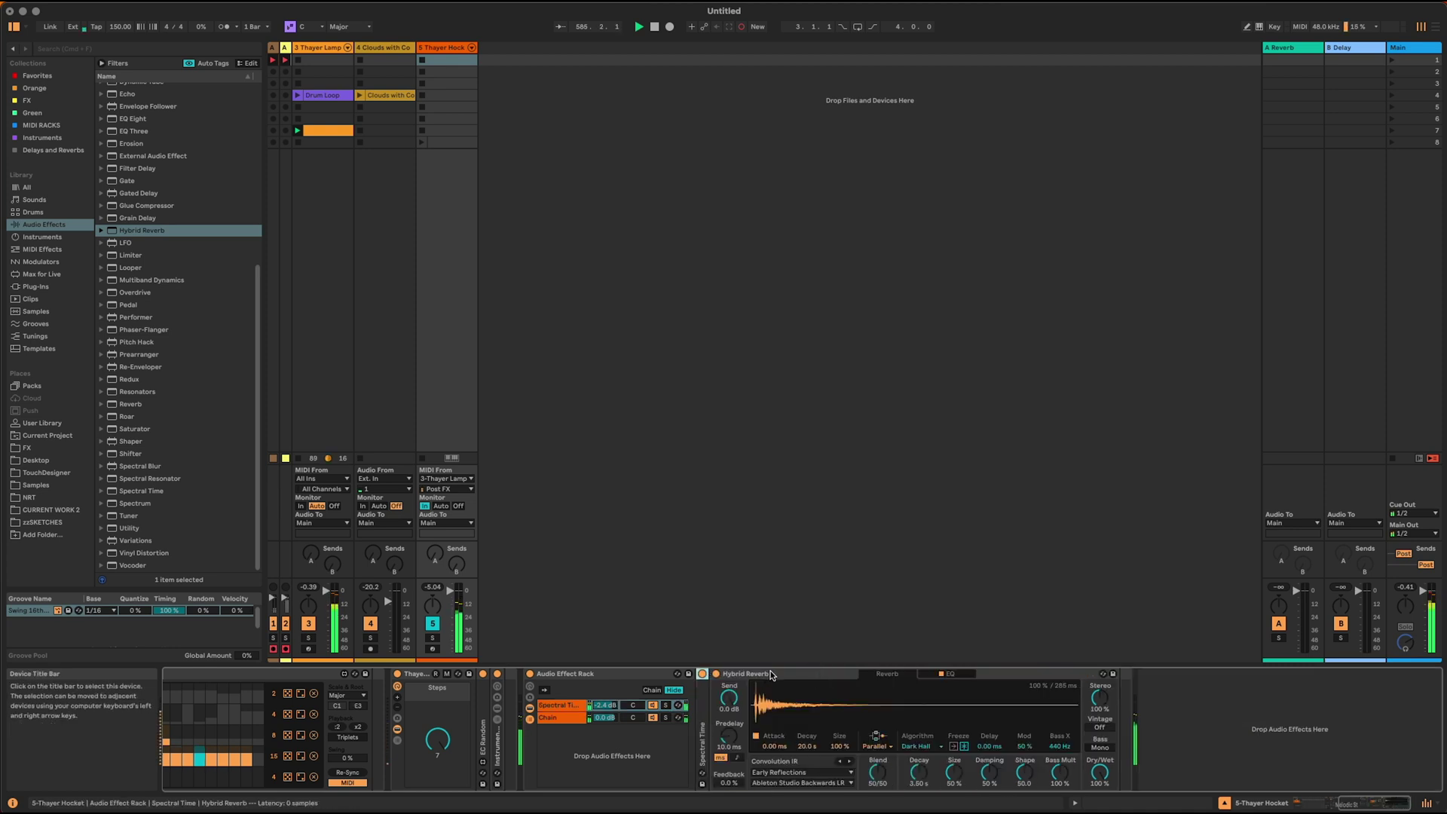
{"action": "double_click", "coordinate": [821, 672]}
{"action": "left_click", "coordinate": [565, 717]}
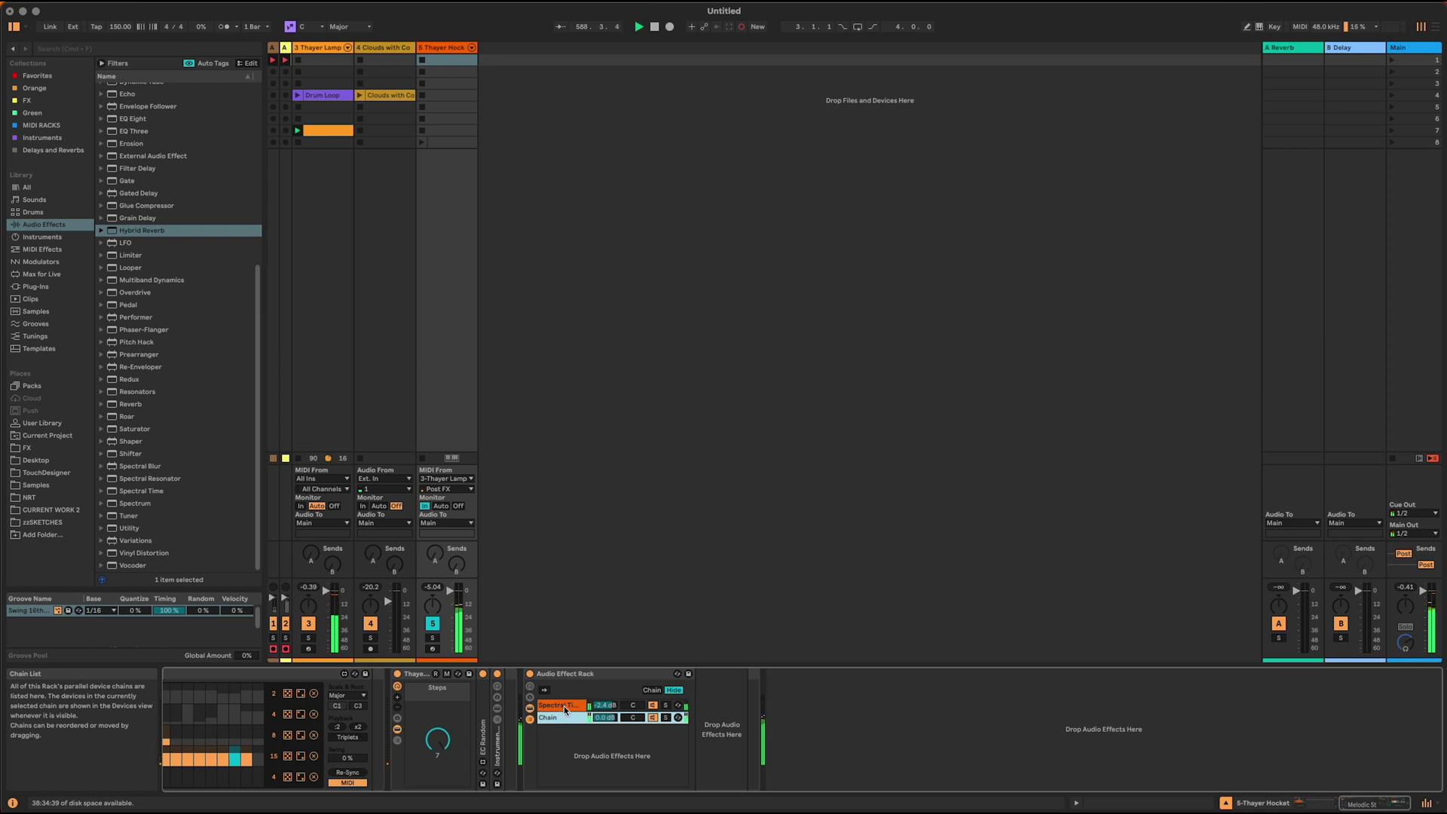
Step: Start the empty chain's zone at 66 and give the Spectral Time chain's zone a fade
{"action": "left_click", "coordinate": [652, 690]}
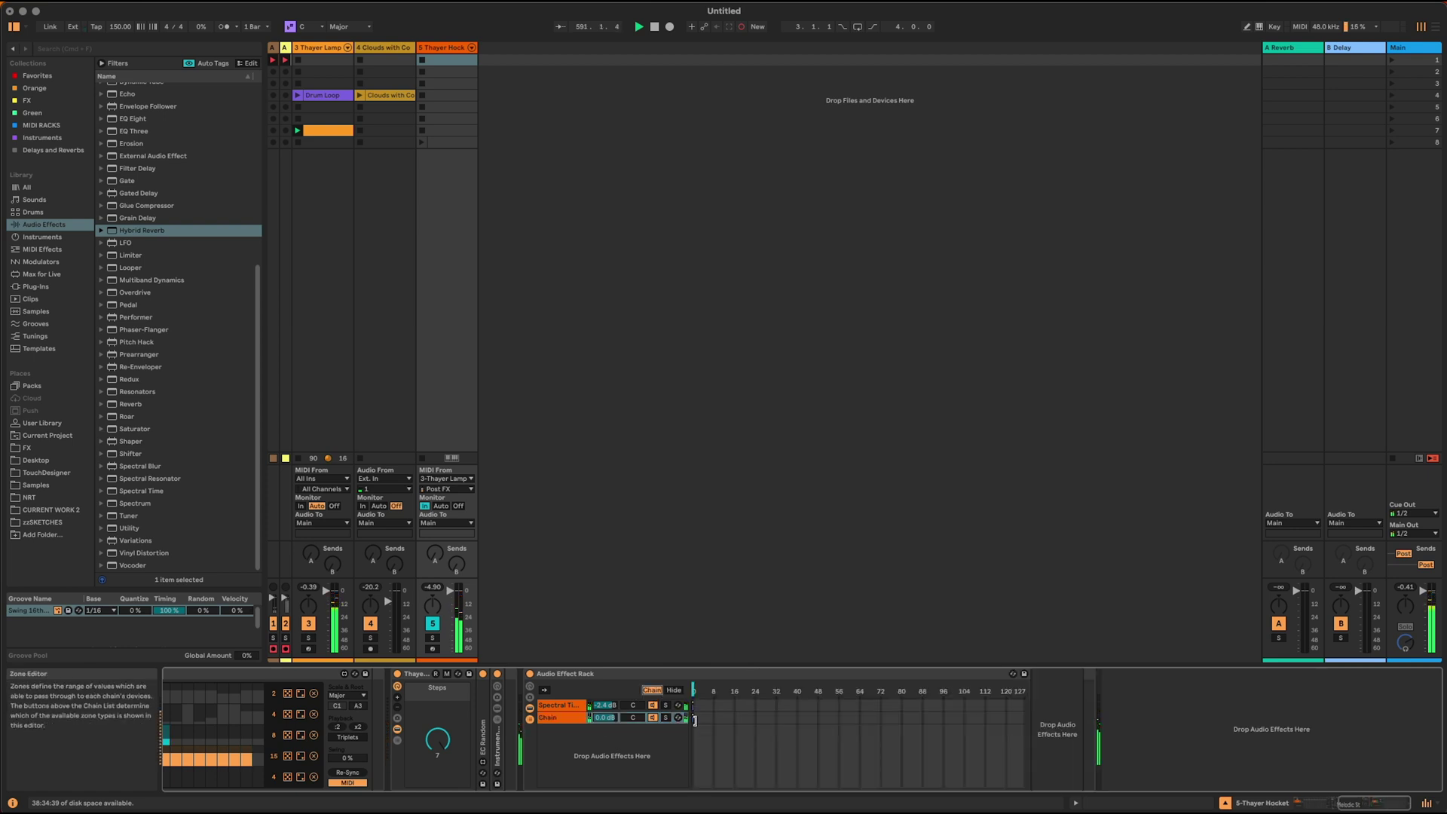
{"action": "left_click", "coordinate": [694, 720]}
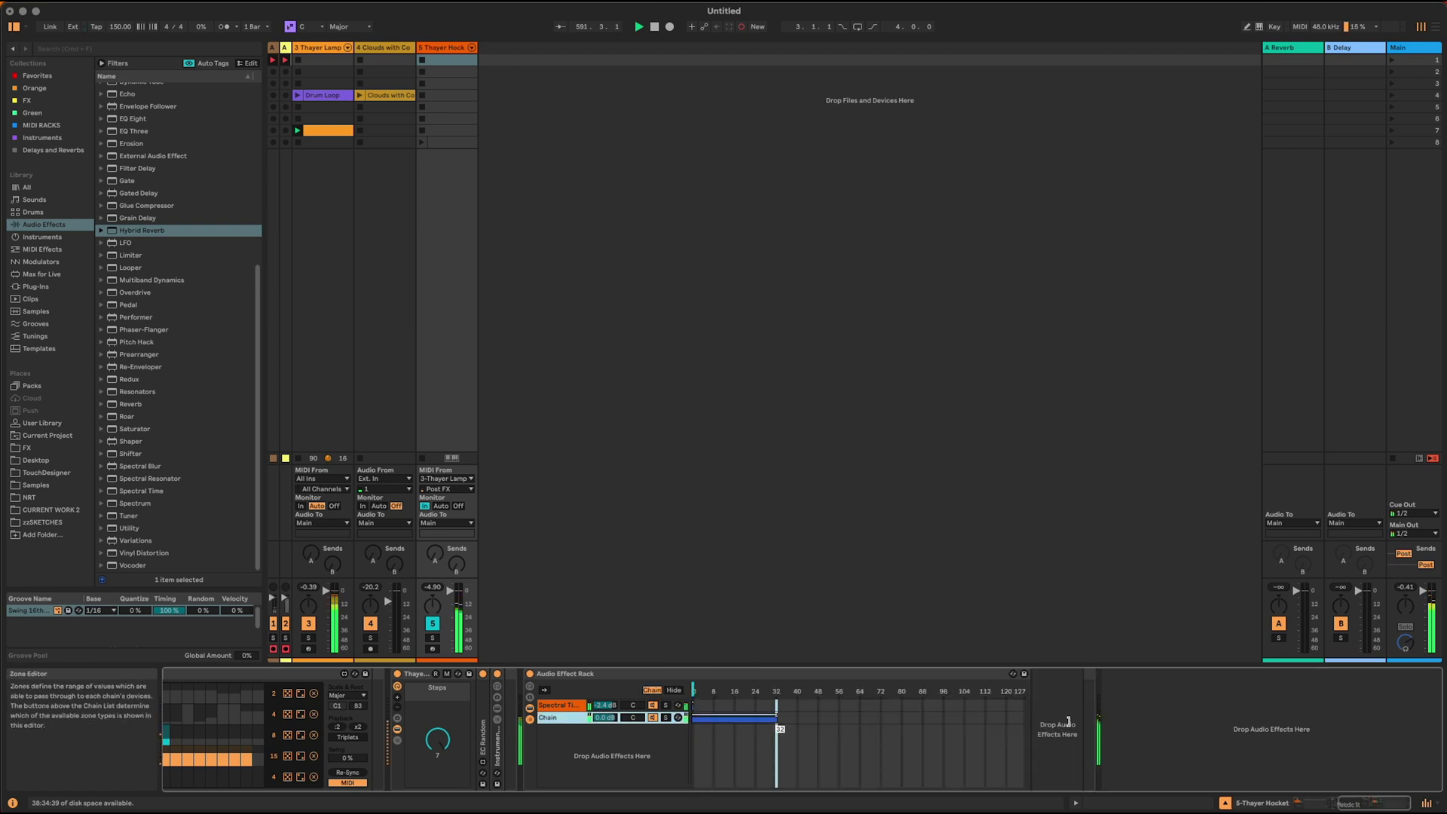
{"action": "left_click", "coordinate": [695, 704]}
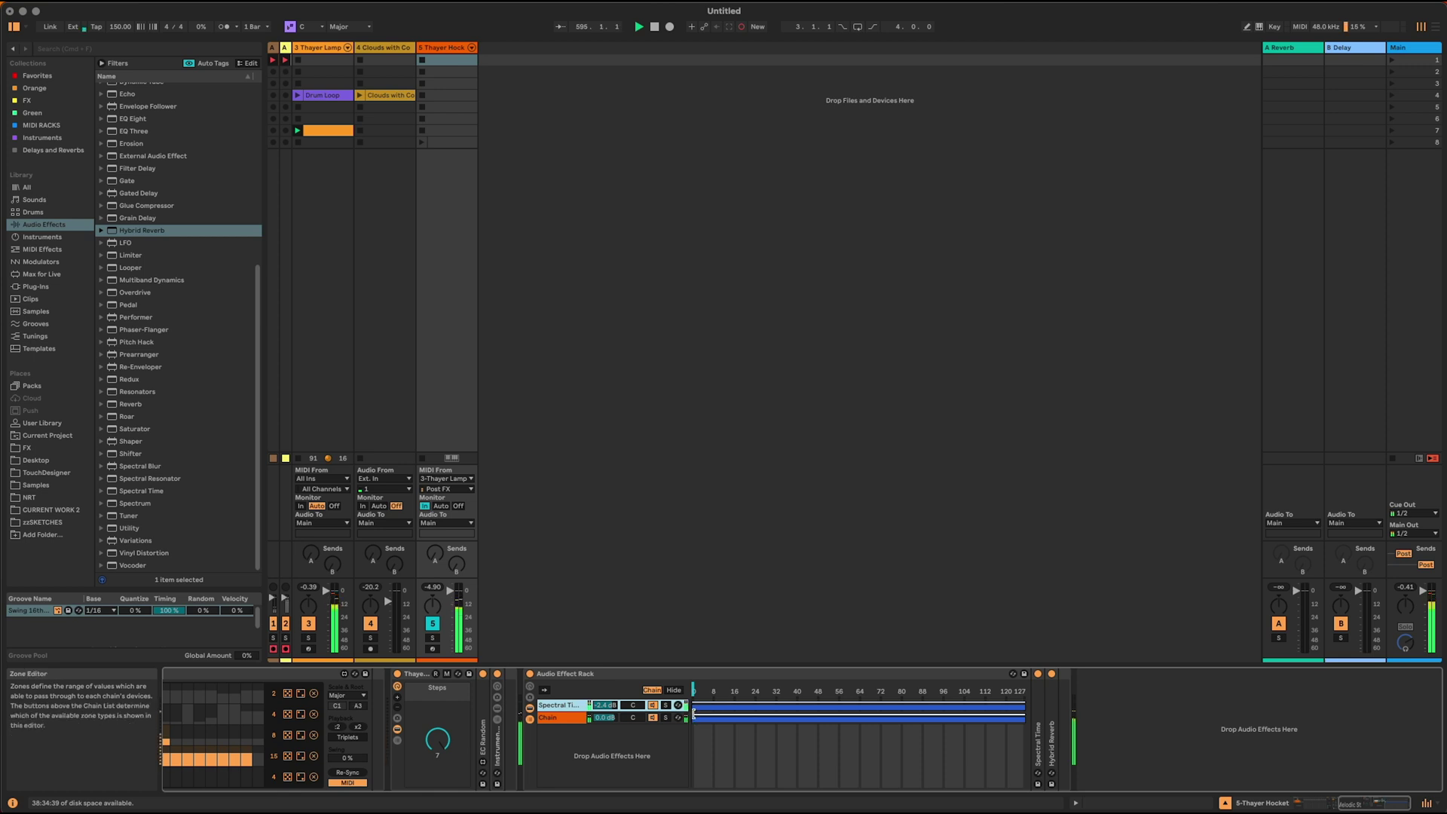
{"action": "left_click_drag", "start_coordinate": [694, 711], "coordinate": [865, 709]}
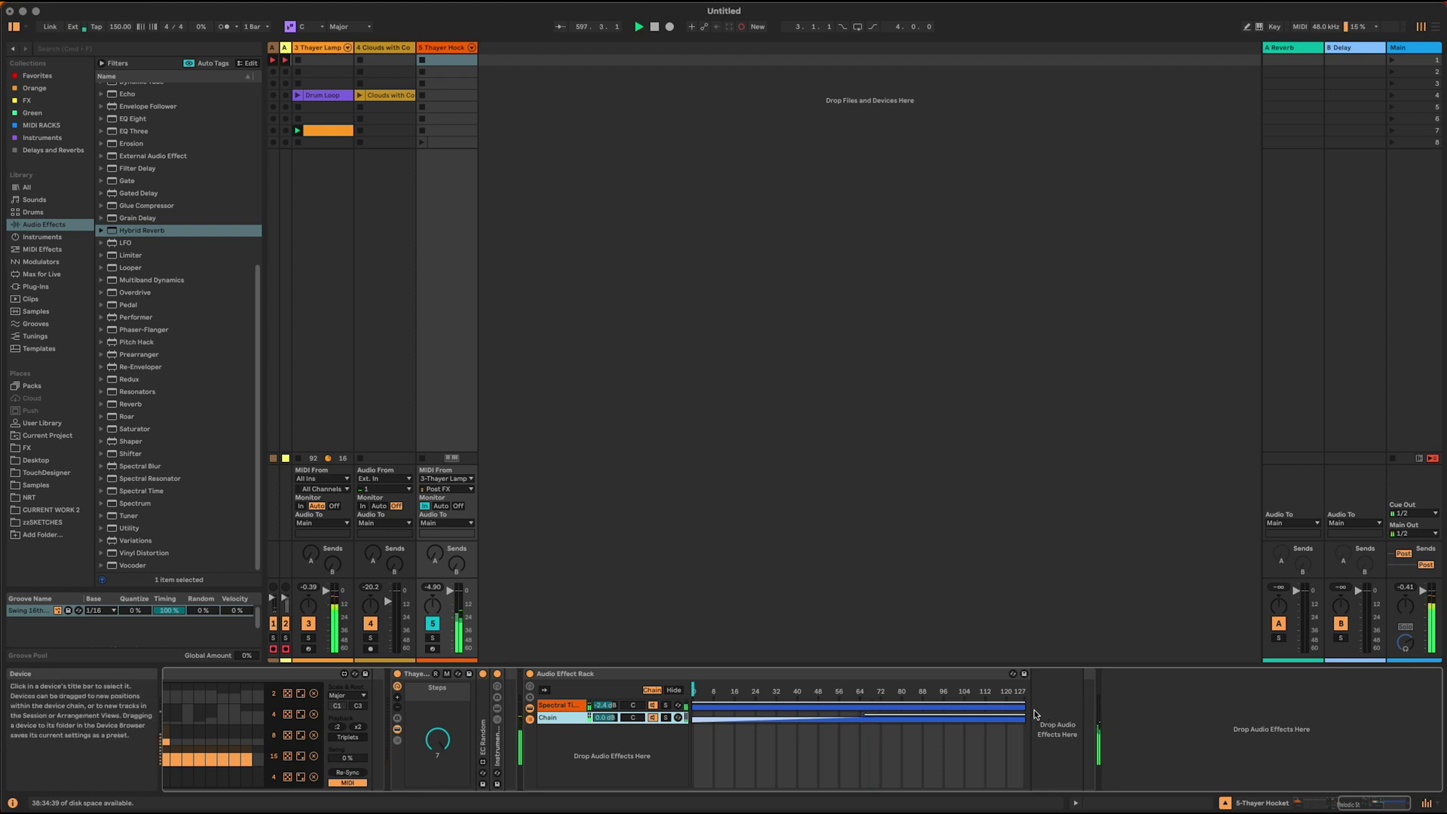
{"action": "left_click_drag", "start_coordinate": [1021, 701], "coordinate": [867, 699]}
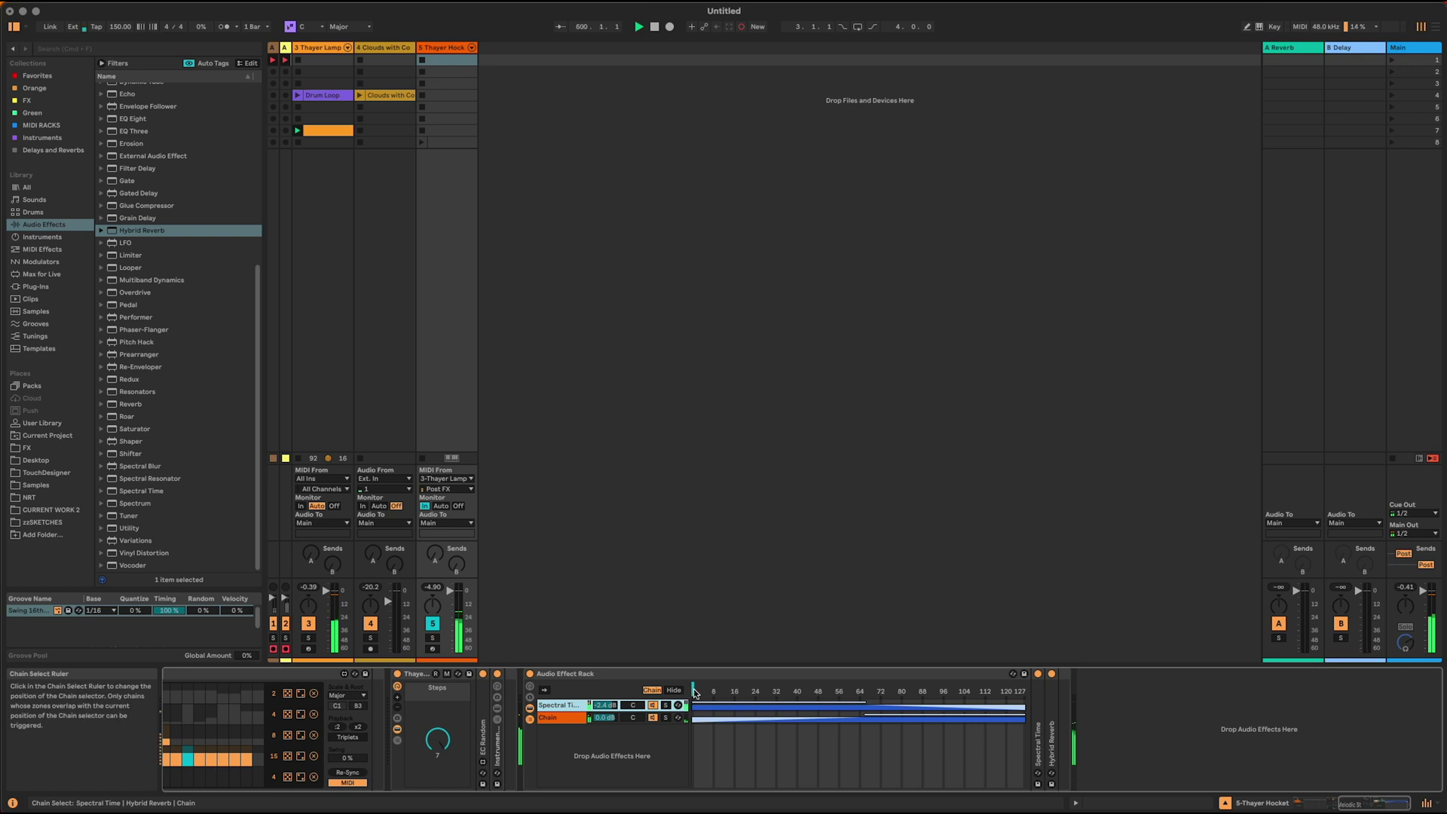
Step: Map the chain selector to Macro 1 and set that macro to 16
{"action": "right_click", "coordinate": [693, 692]}
{"action": "left_click", "coordinate": [777, 511]}
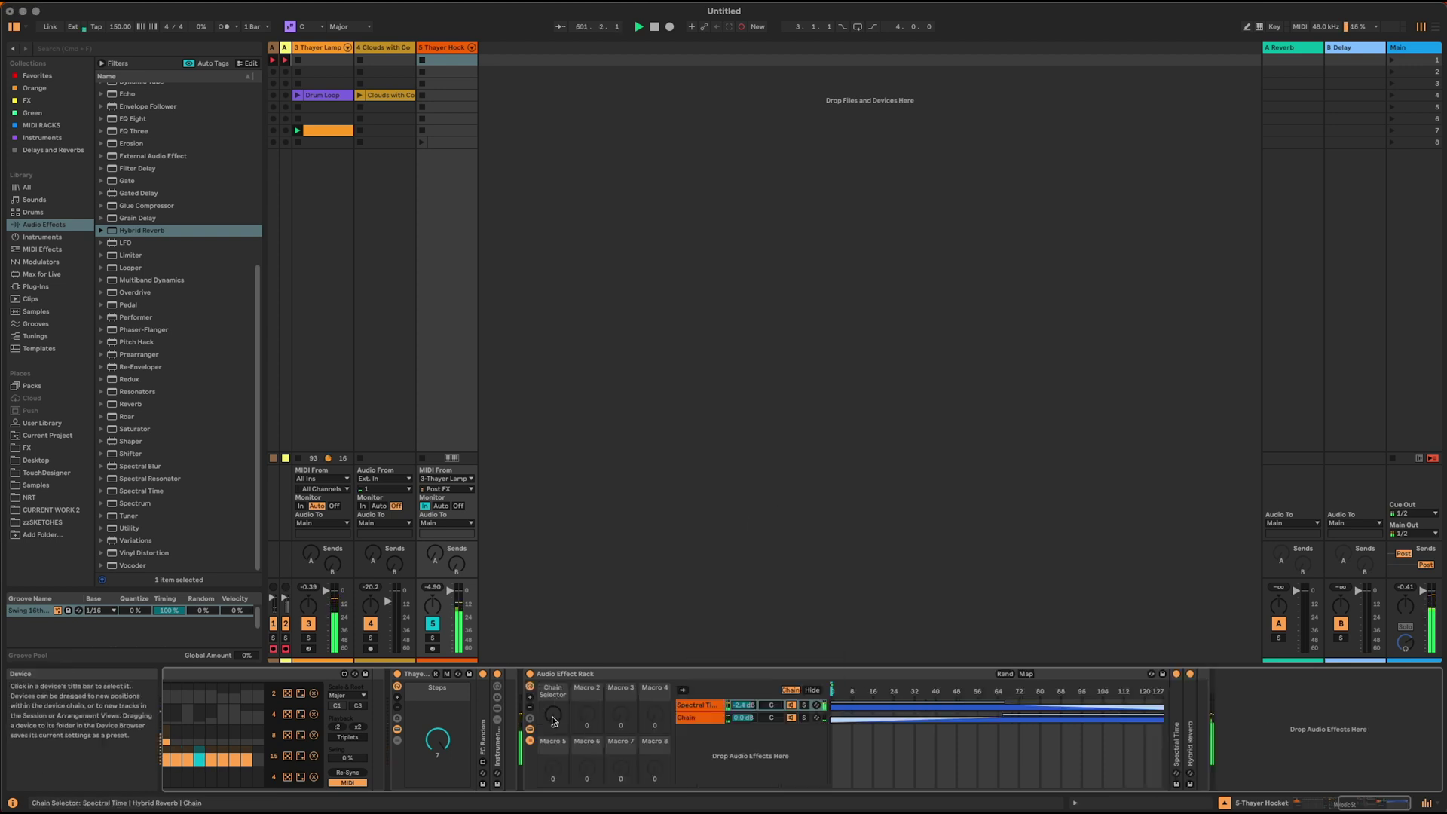
{"action": "mouse_move", "coordinate": [553, 714]}
{"action": "left_mouse_down"}
{"action": "mouse_move", "coordinate": [552, 694]}
{"action": "mouse_move", "coordinate": [552, 723]}
{"action": "left_mouse_up"}
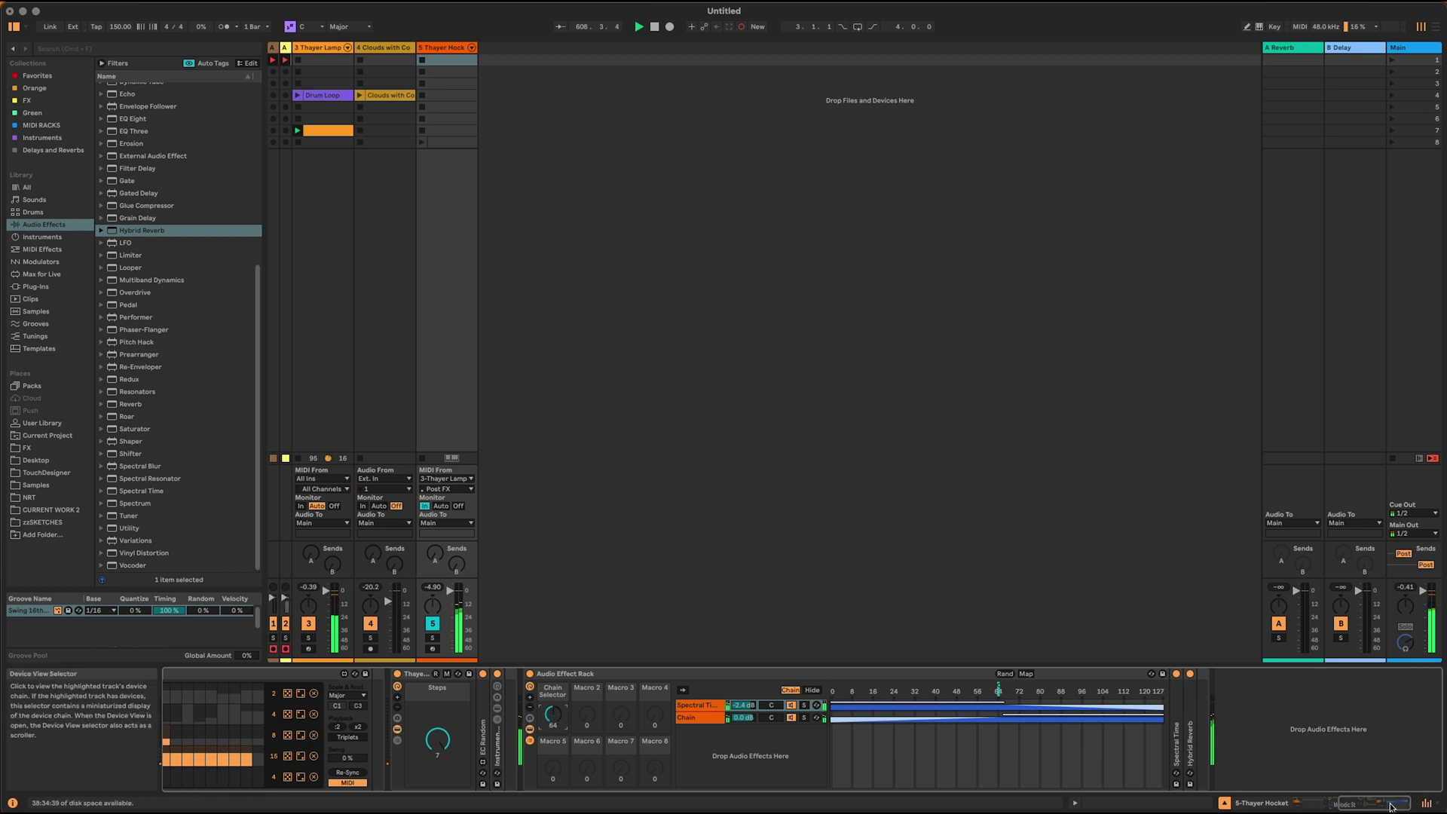
{"action": "left_click", "coordinate": [1325, 805]}
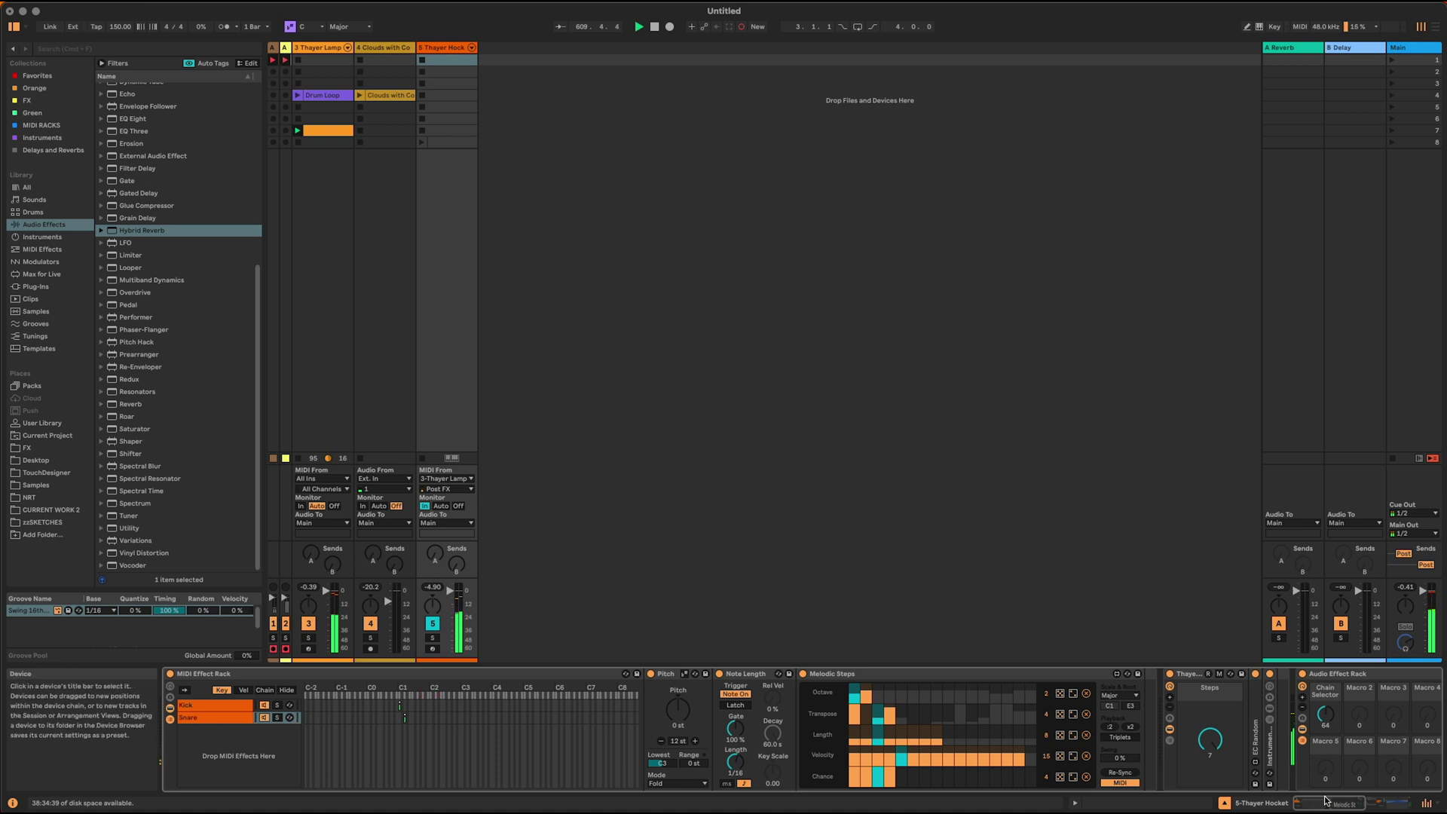
Step: Place EC Random from the FX collection into track 5's device chain
{"action": "left_click", "coordinate": [1347, 805]}
{"action": "left_click", "coordinate": [27, 100]}
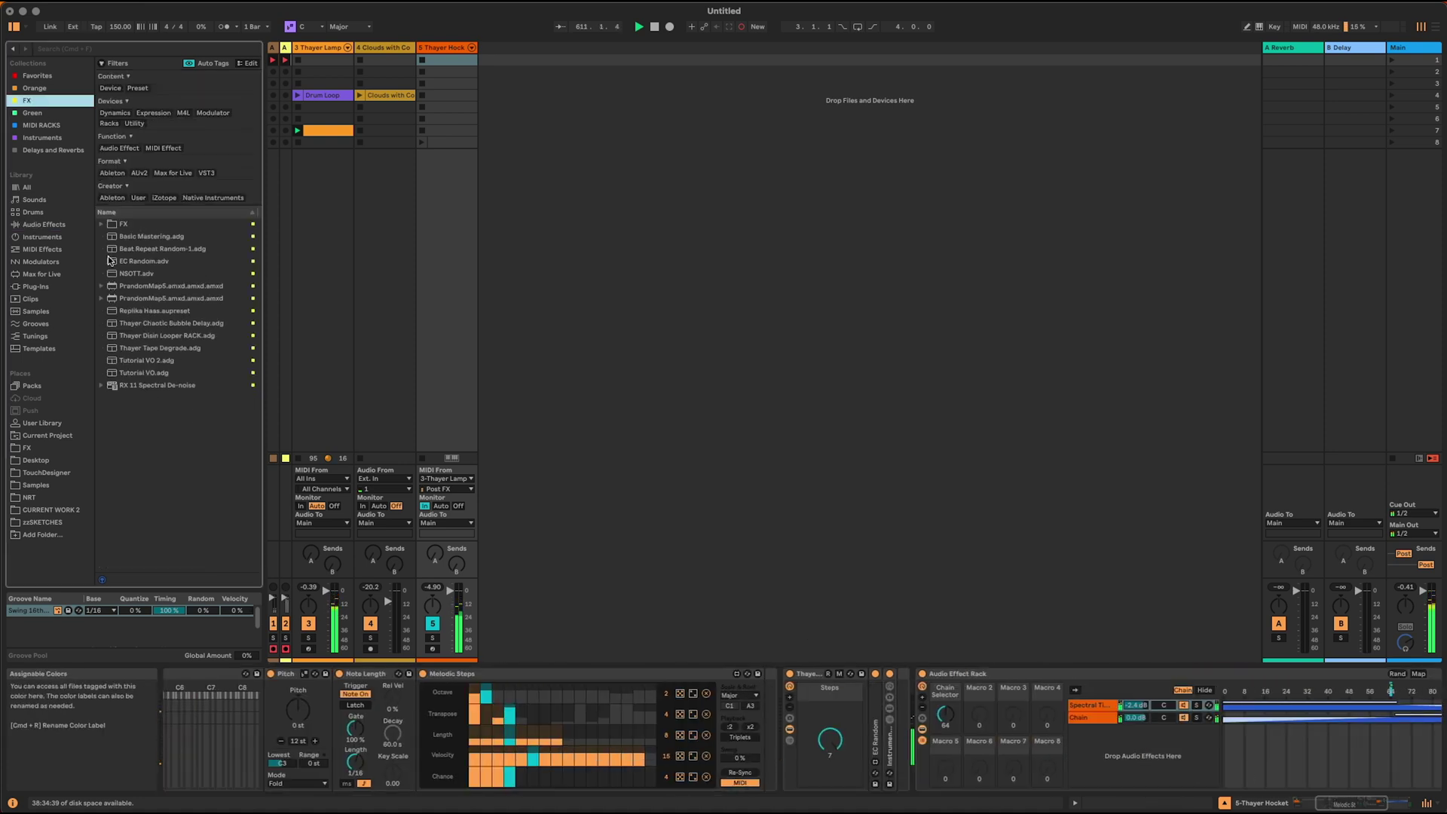
{"action": "left_click_drag", "start_coordinate": [133, 263], "coordinate": [788, 697]}
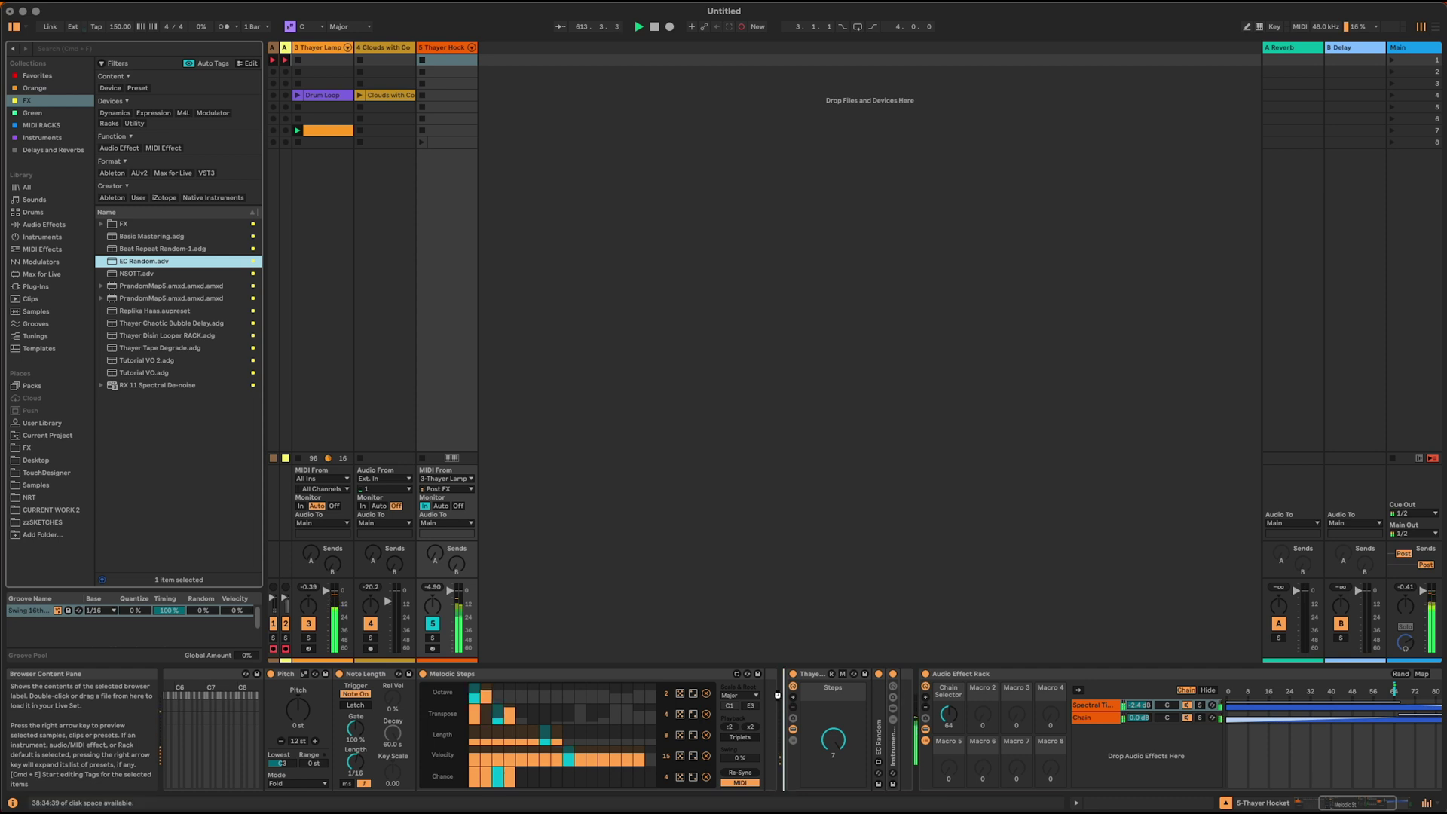
Step: Map EC Random to the Chain Selector macro with a Bipolar 50% output range
{"action": "scroll", "coordinate": [563, 692], "scroll_direction": "right", "scroll_amount": 5}
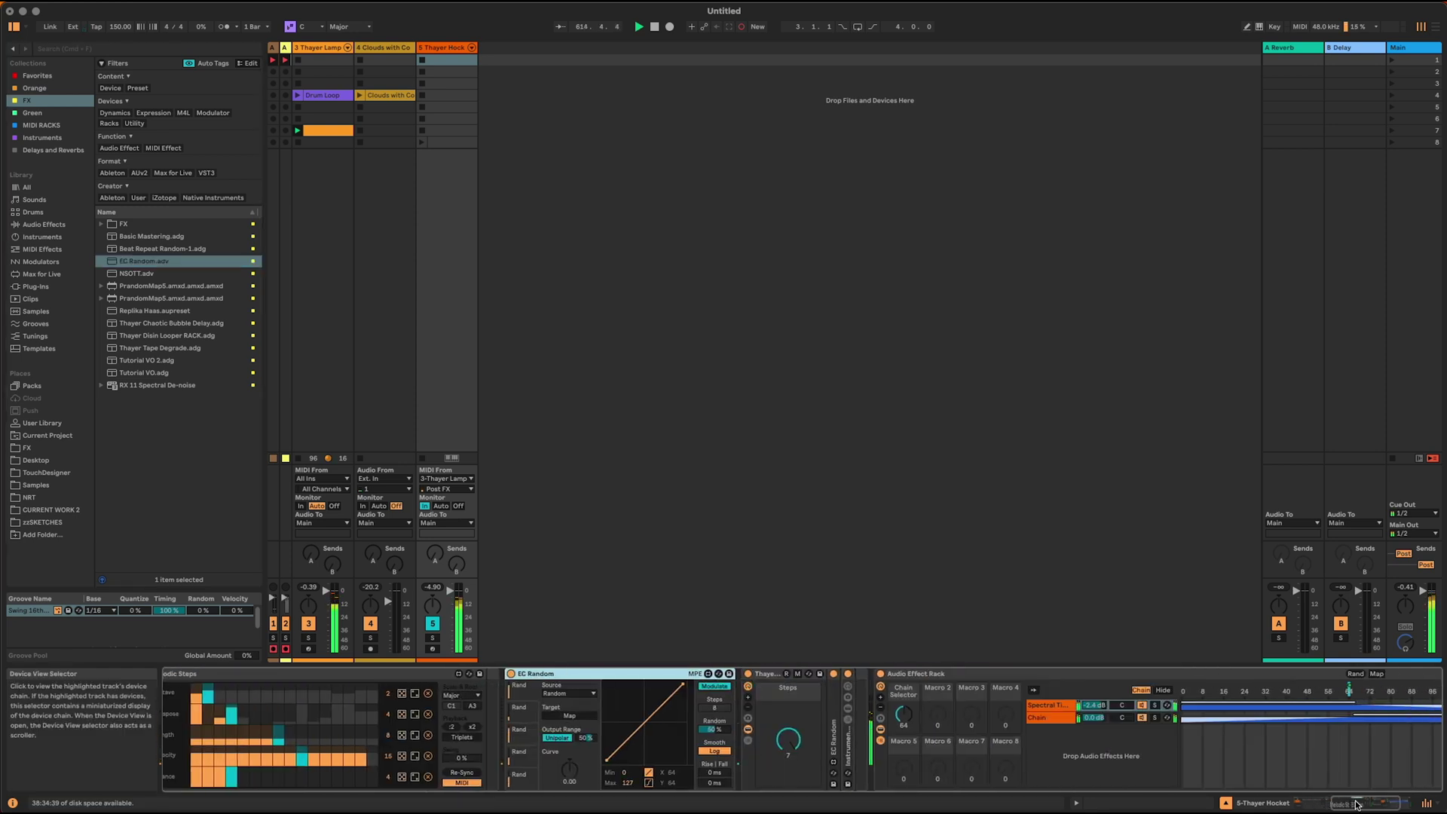
{"action": "left_click", "coordinate": [557, 715]}
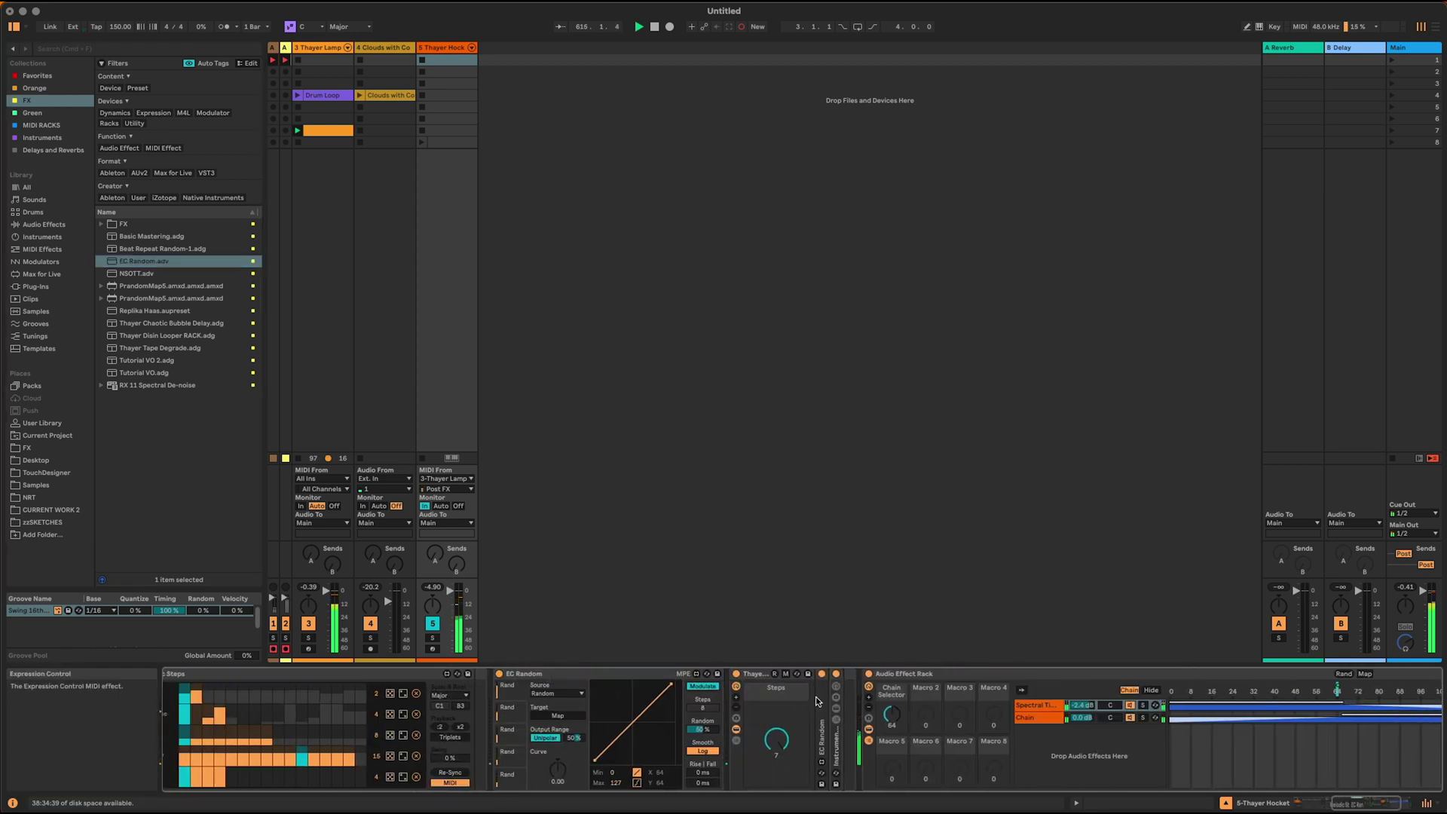
{"action": "left_click", "coordinate": [891, 716]}
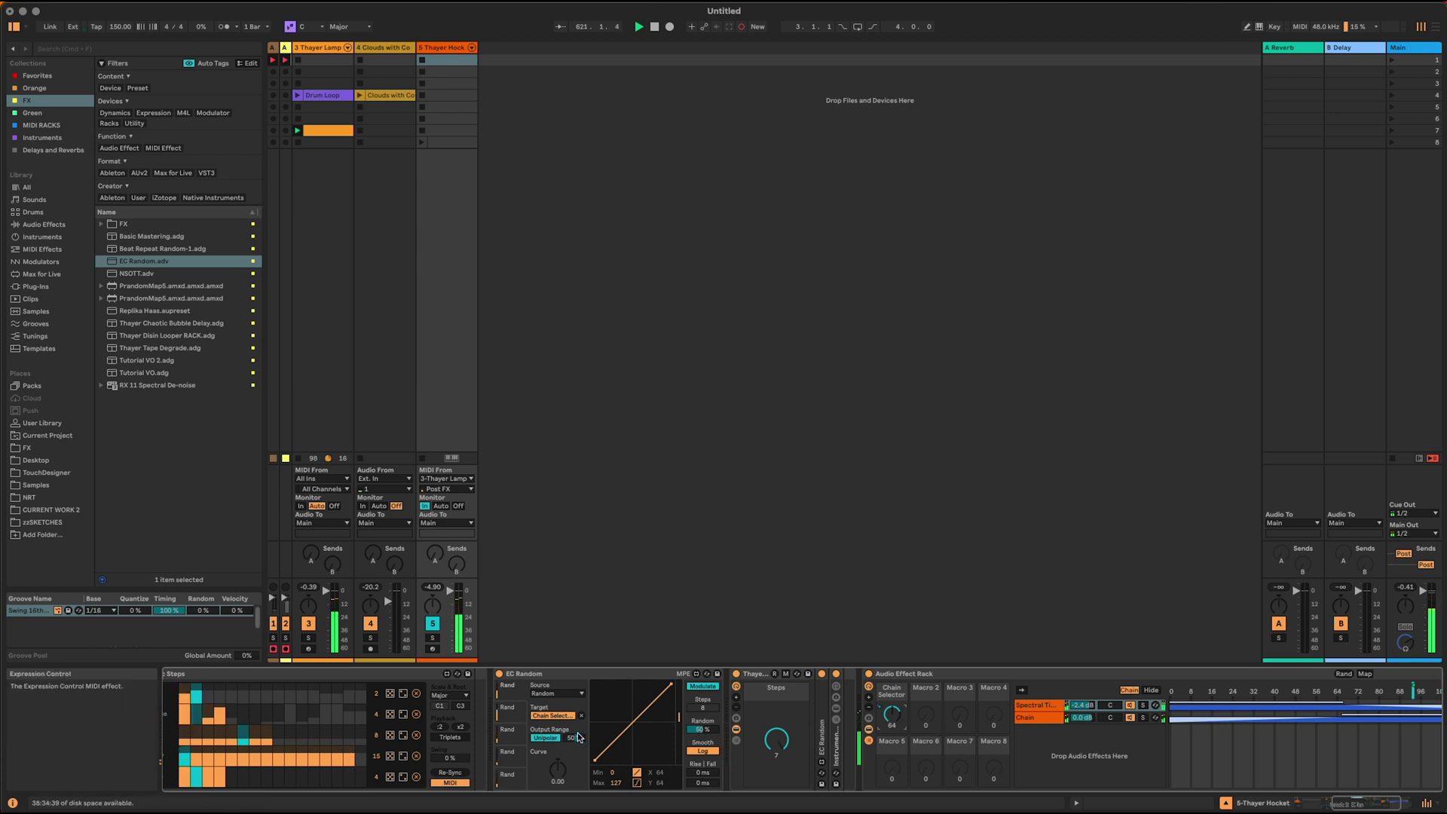
{"action": "left_click", "coordinate": [550, 738]}
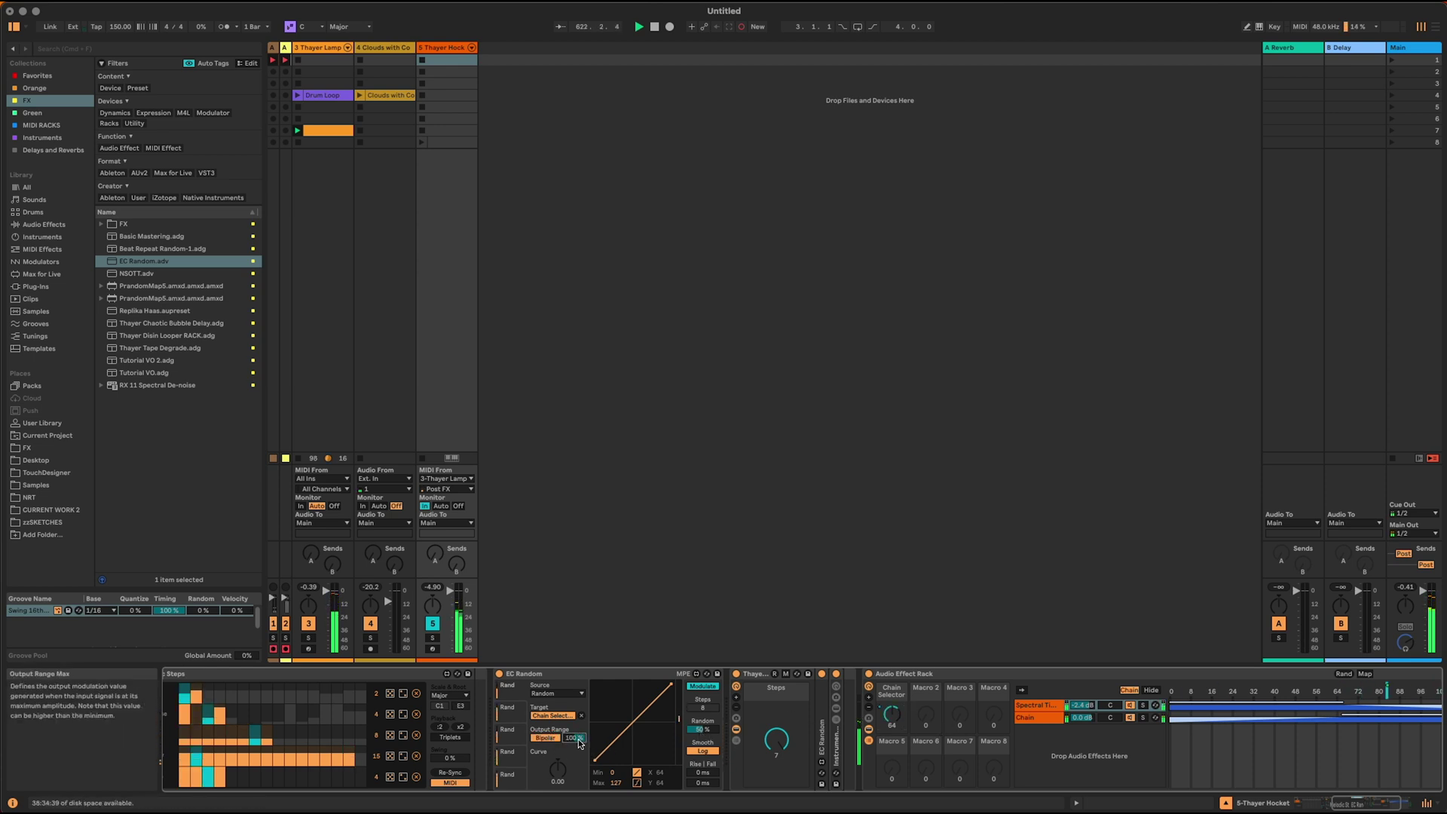
{"action": "left_click_drag", "start_coordinate": [579, 744], "coordinate": [579, 761]}
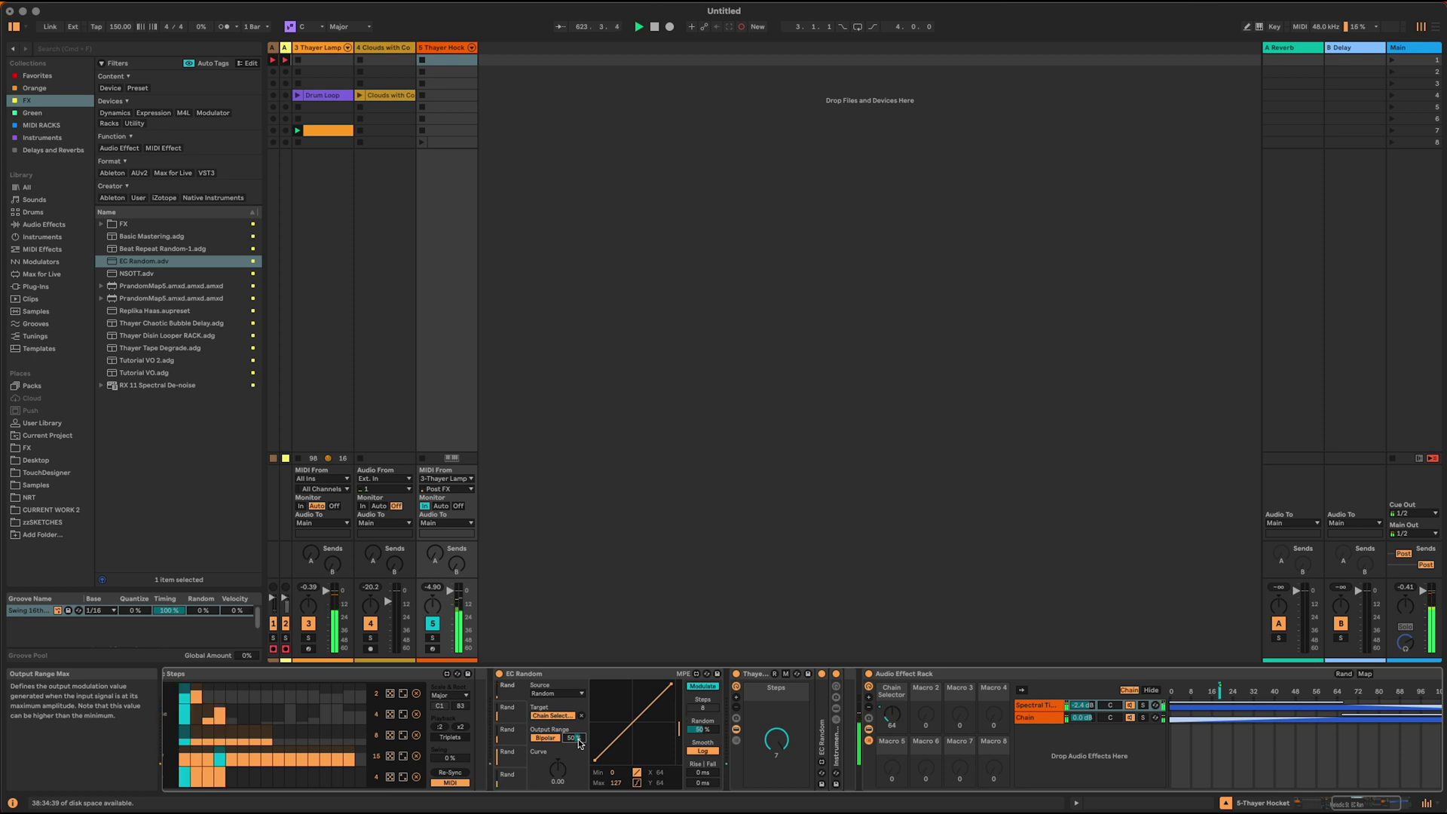
{"action": "left_click", "coordinate": [1302, 806]}
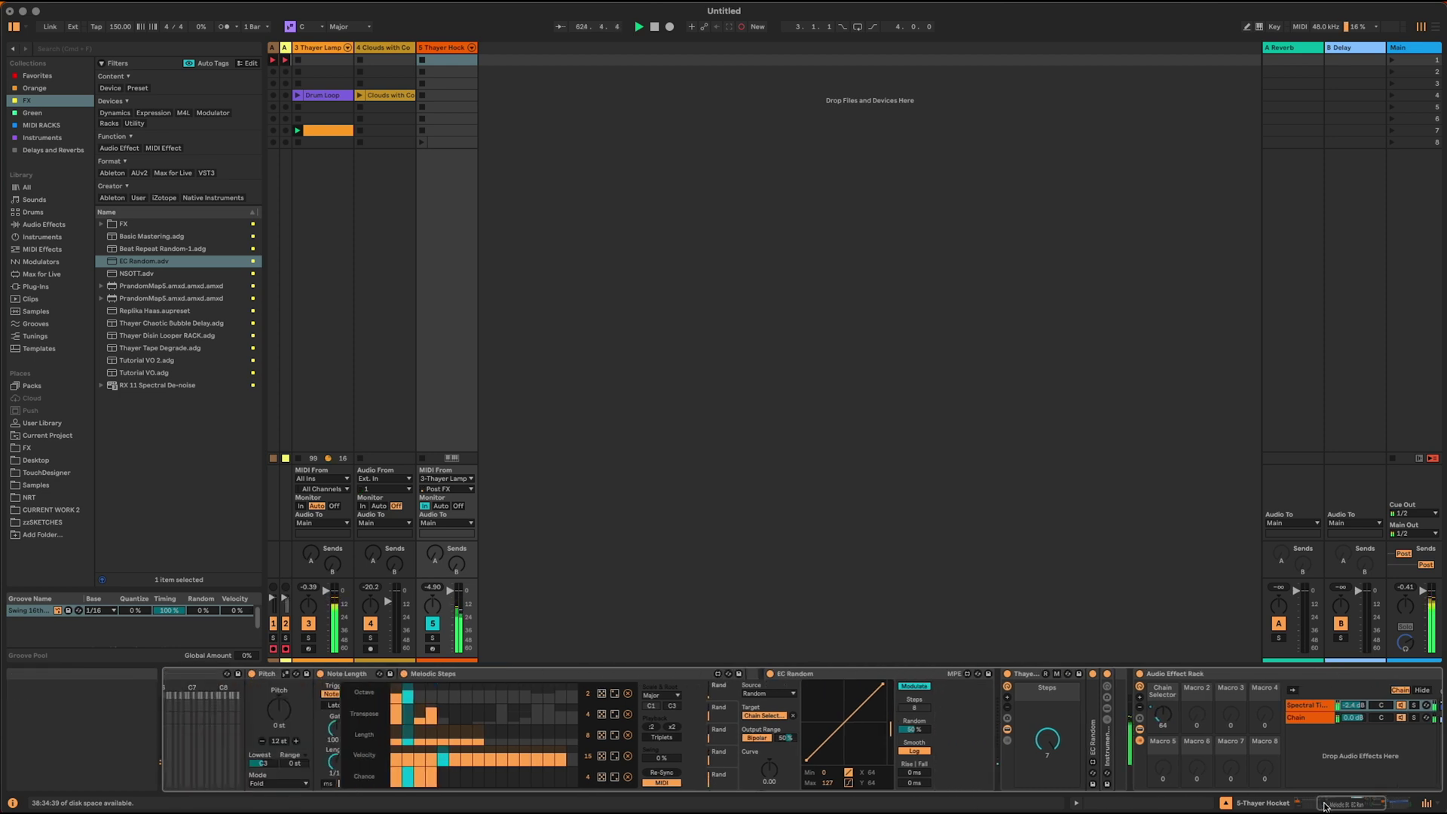